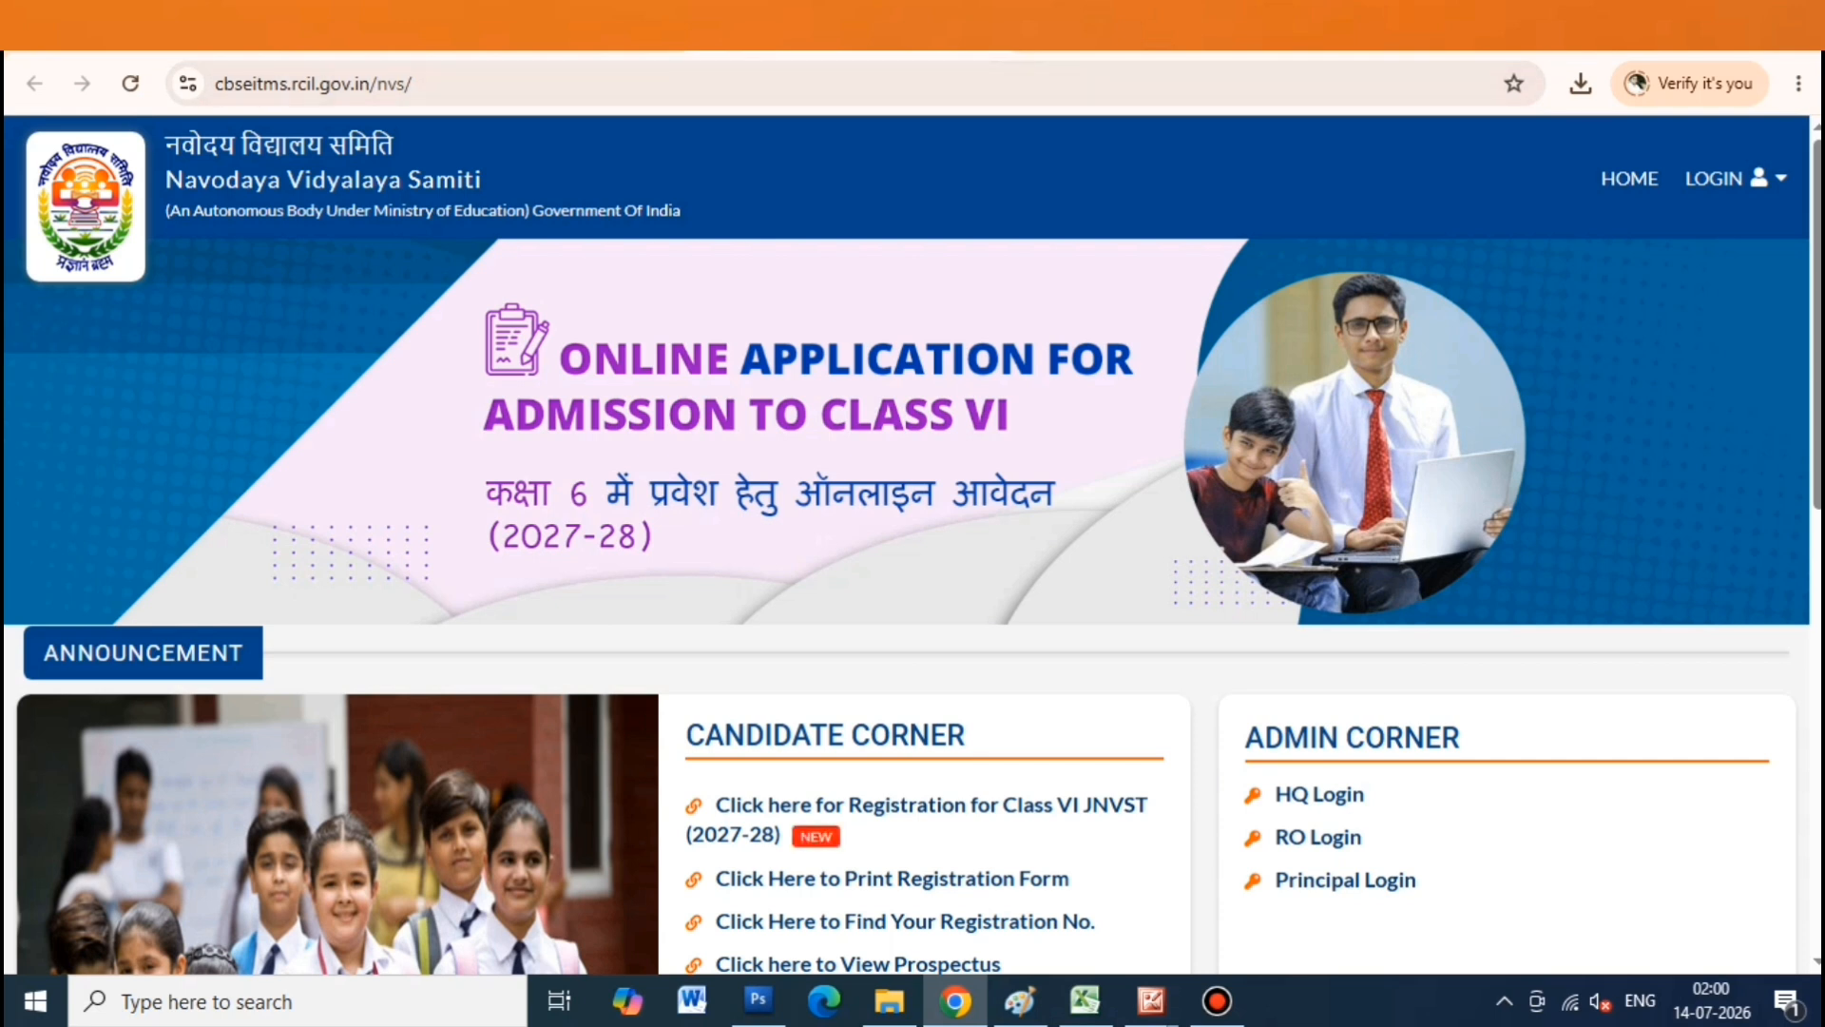
# Open the Class VI JNVST (2027-28) registration link under Candidate Corner on the NVS home page
pyautogui.click(361, 83)
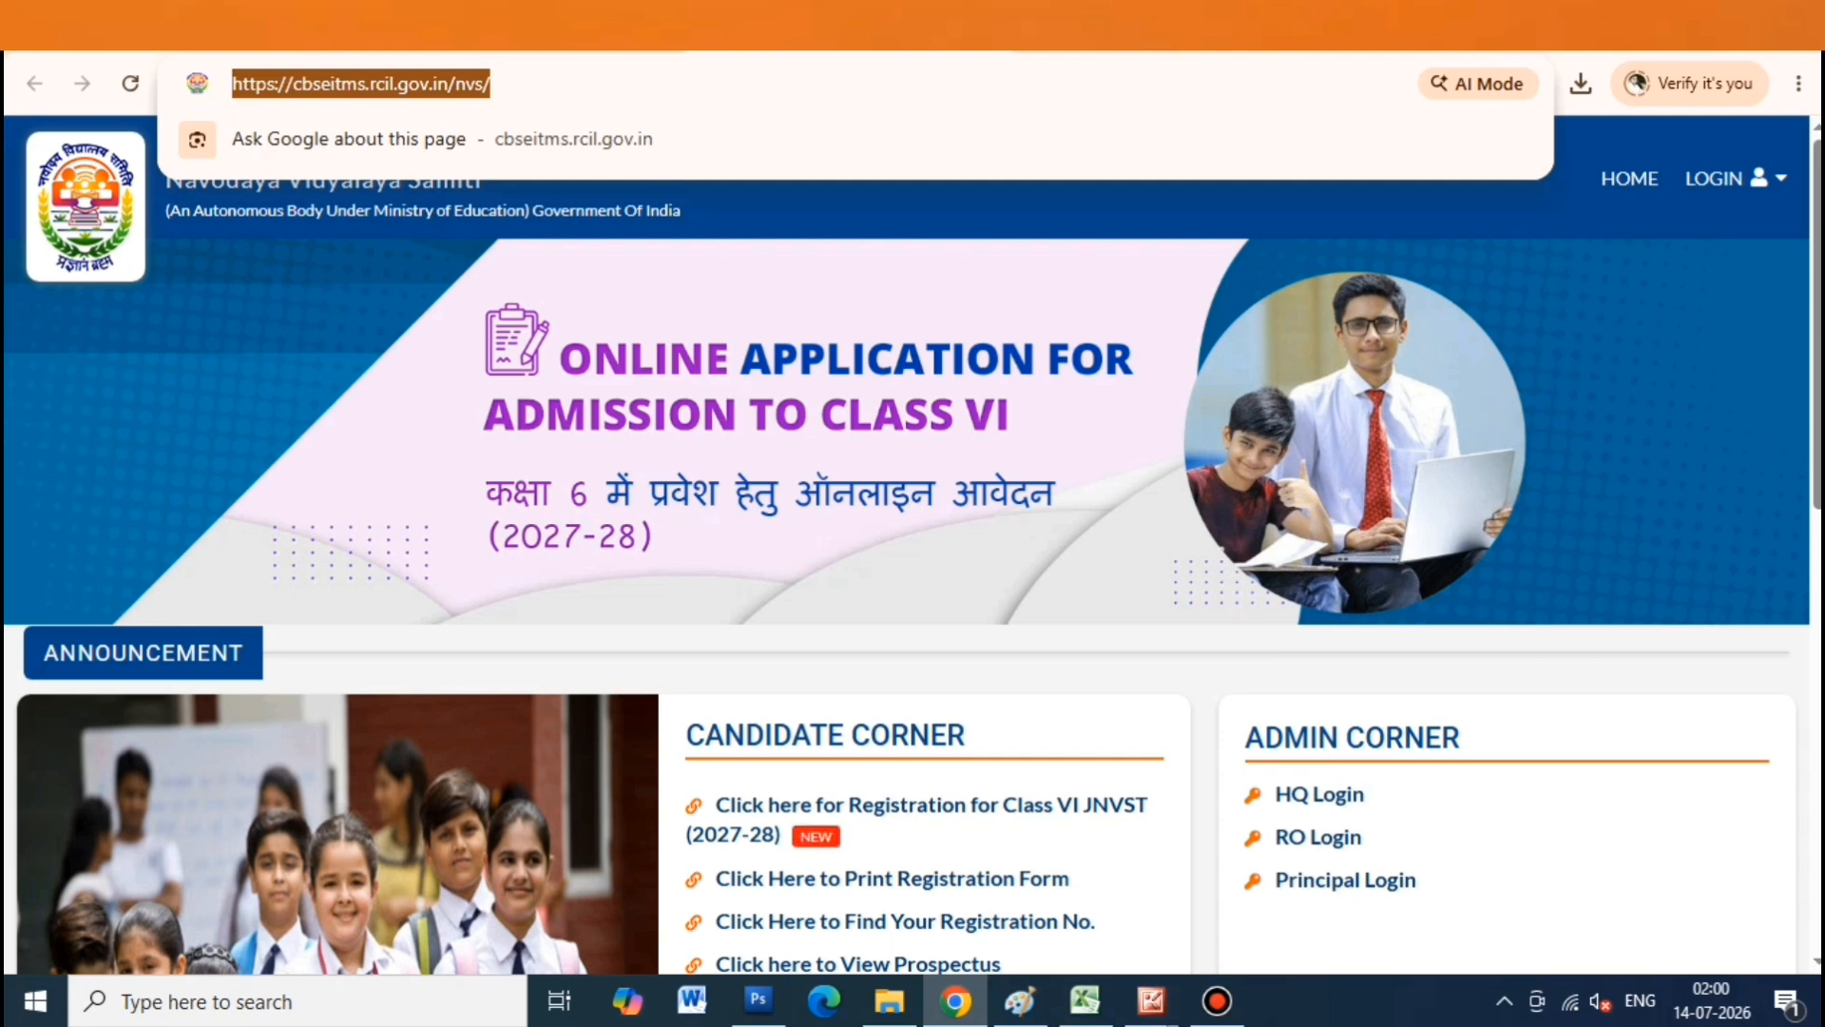
pyautogui.press('Escape')
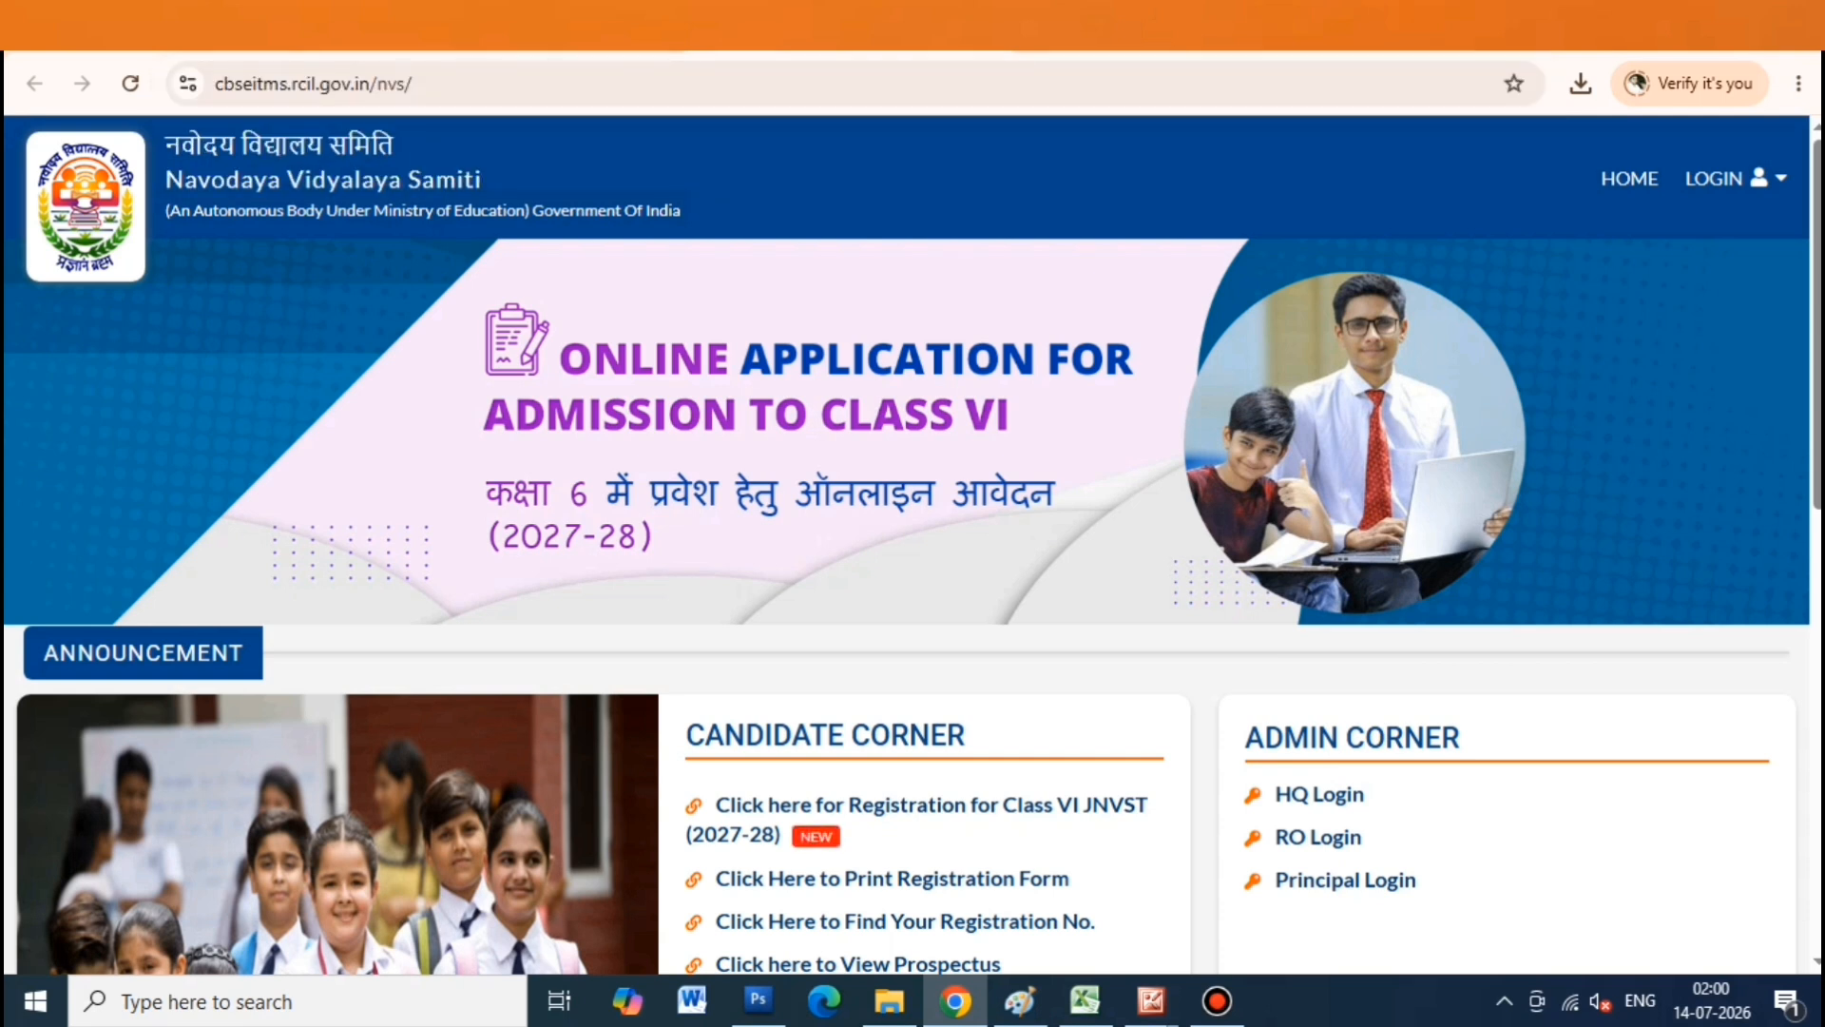
pyautogui.moveTo(713, 804); pyautogui.dragTo(781, 837)
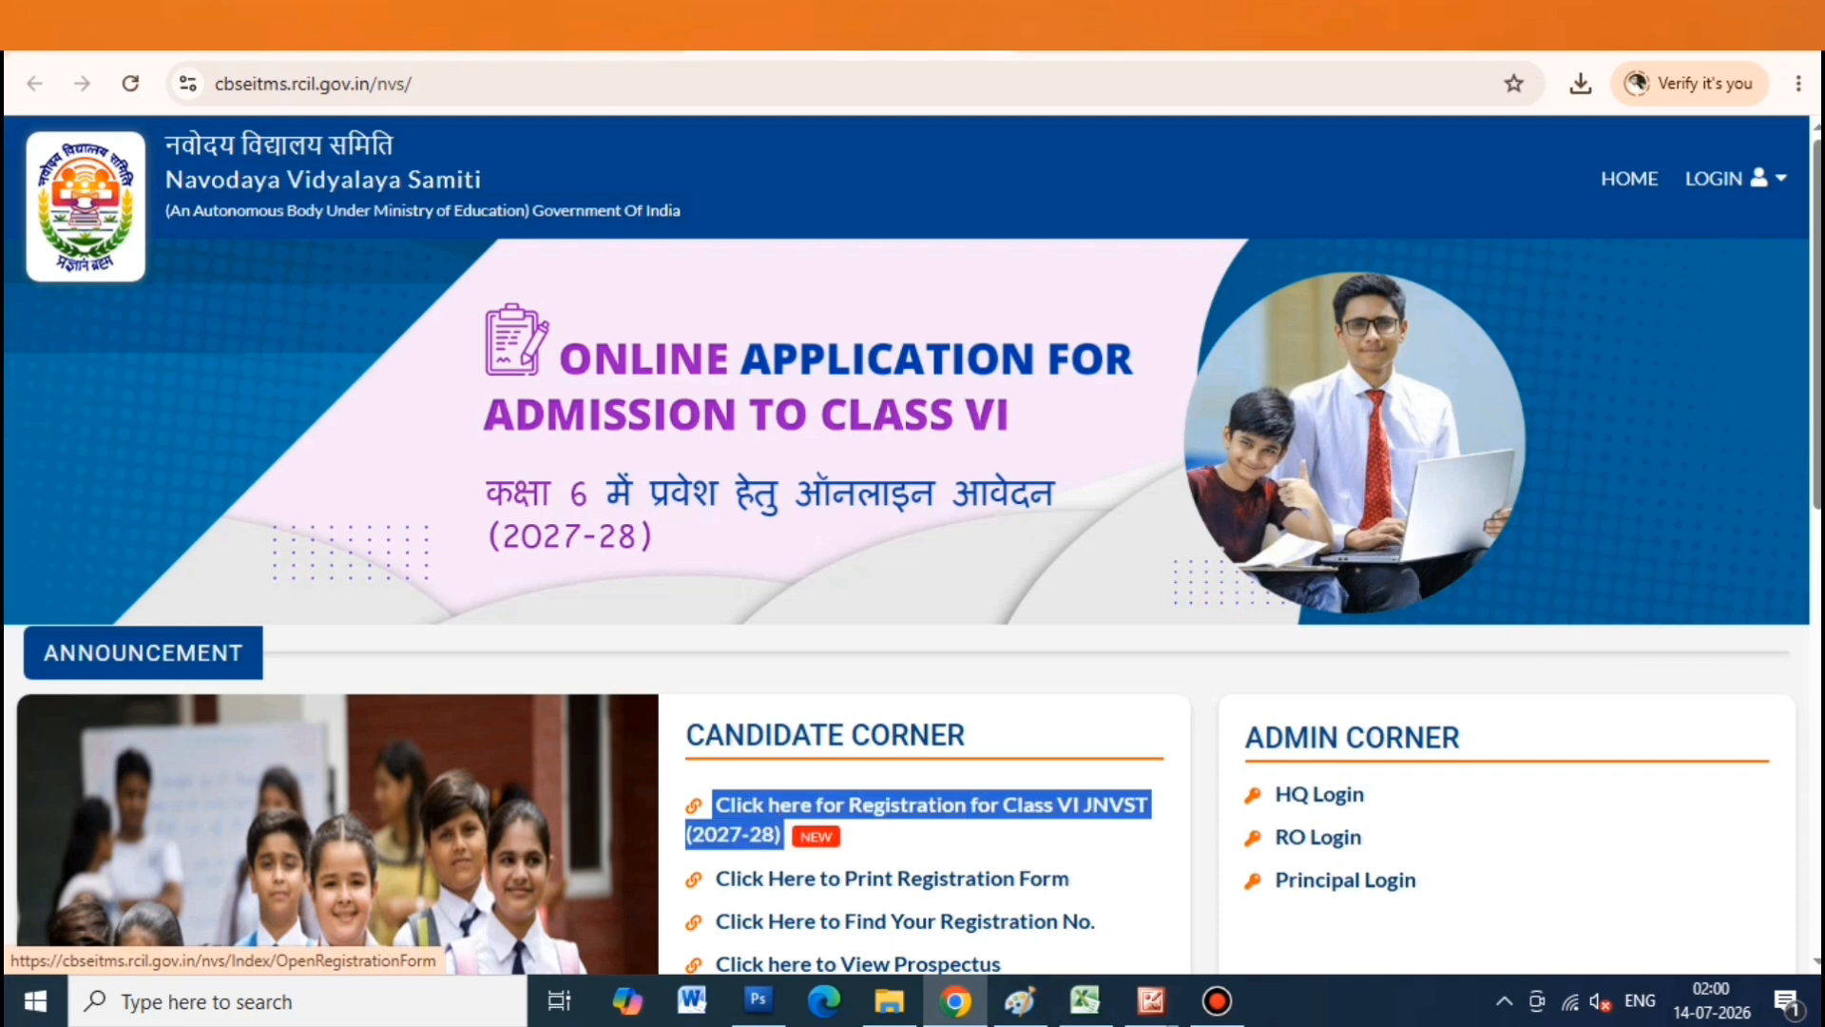
pyautogui.scroll(-5, 913, 542)
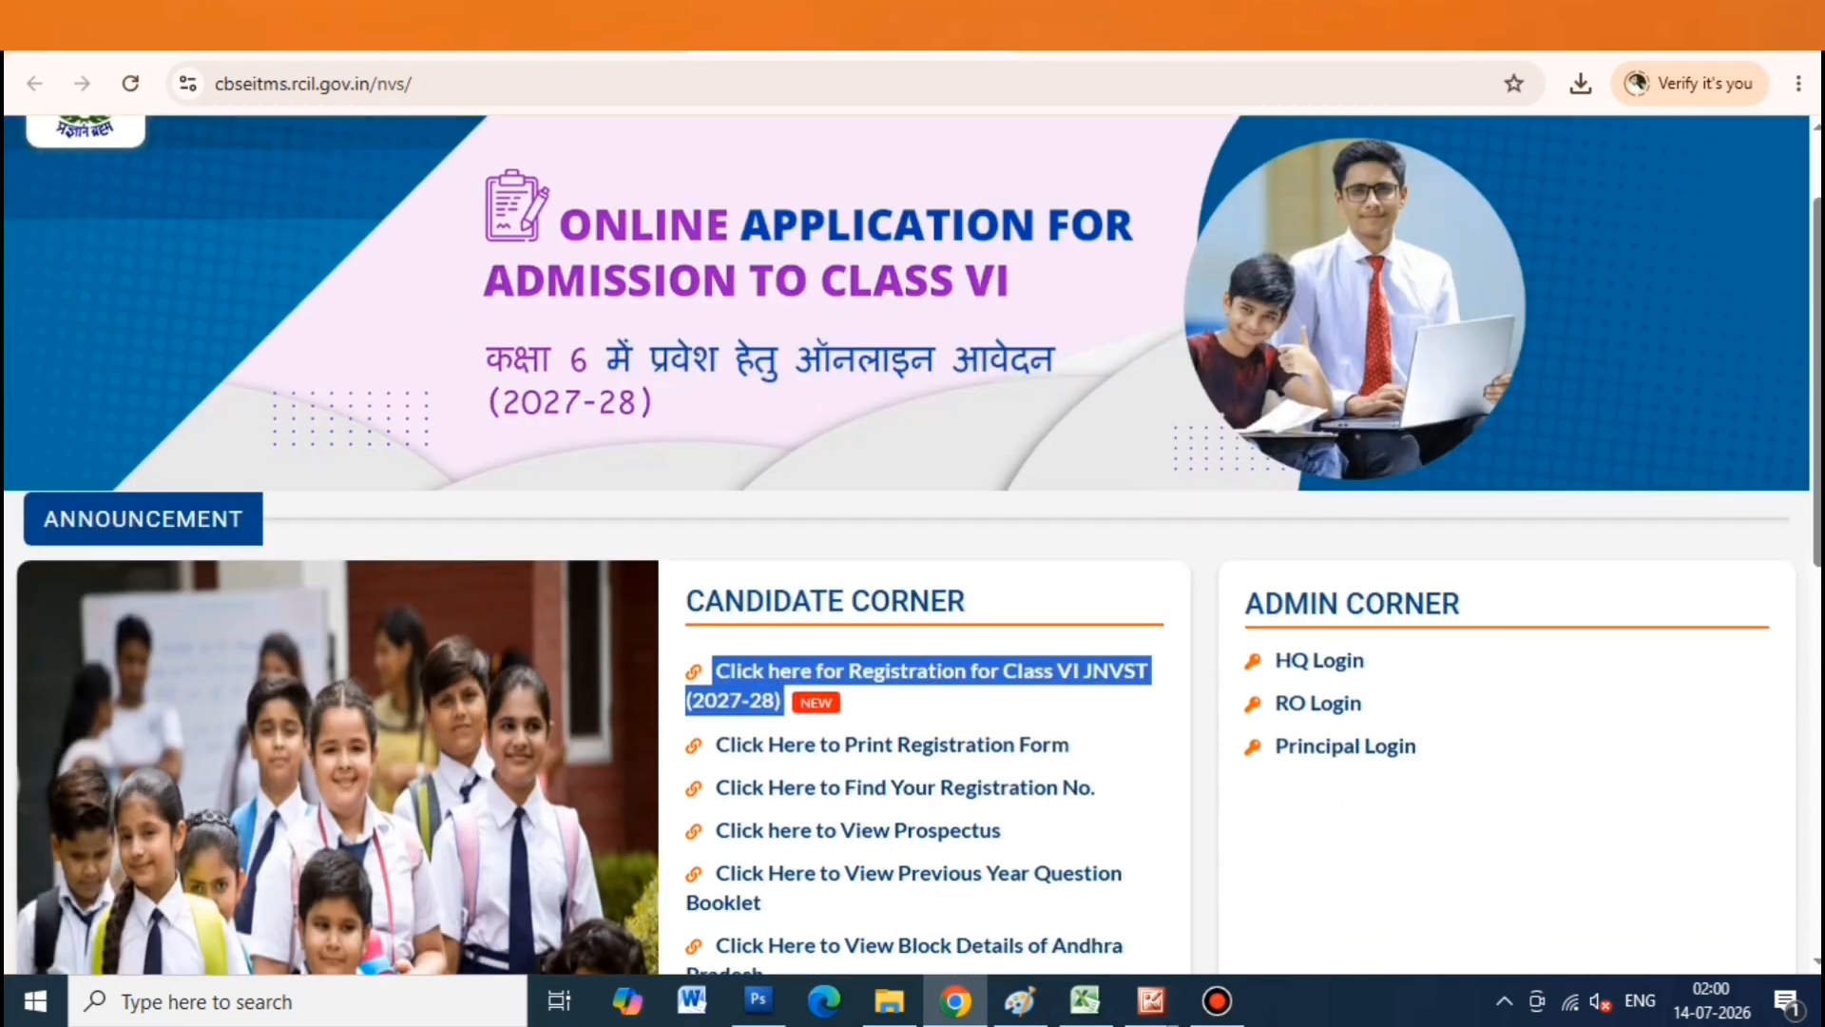
pyautogui.scroll(3, 913, 542)
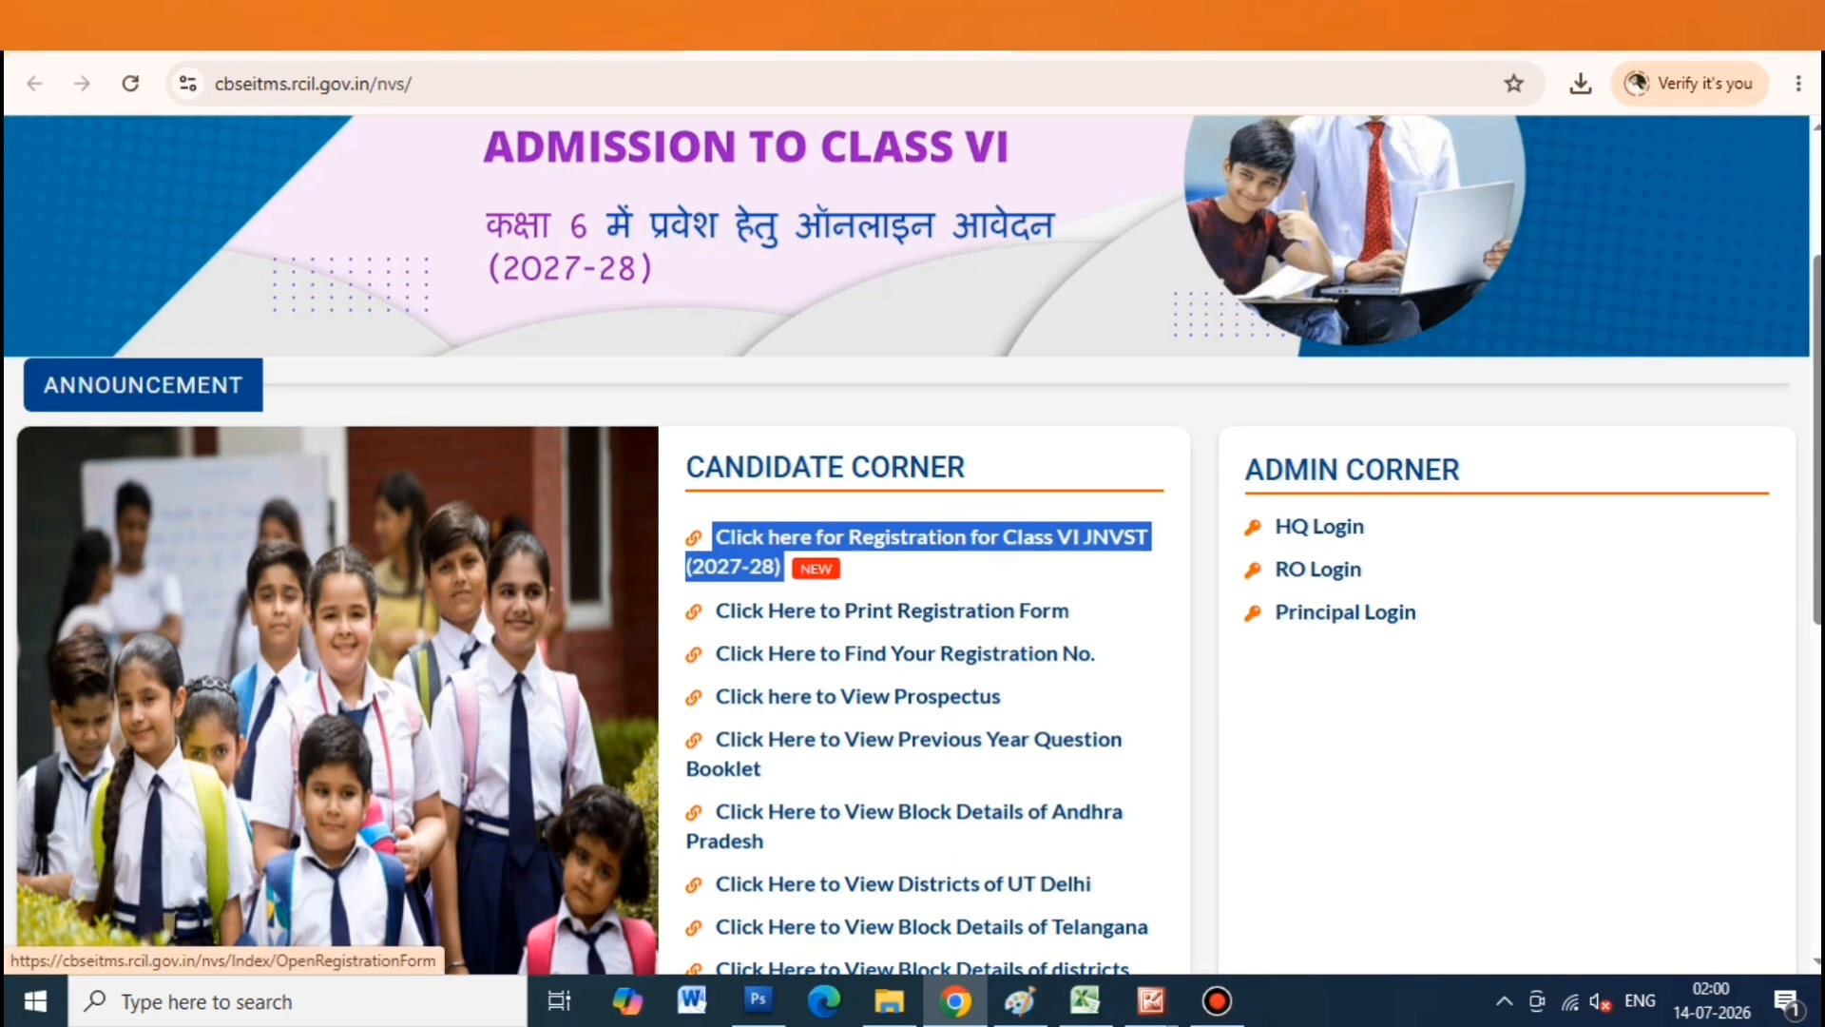
pyautogui.click(932, 539)
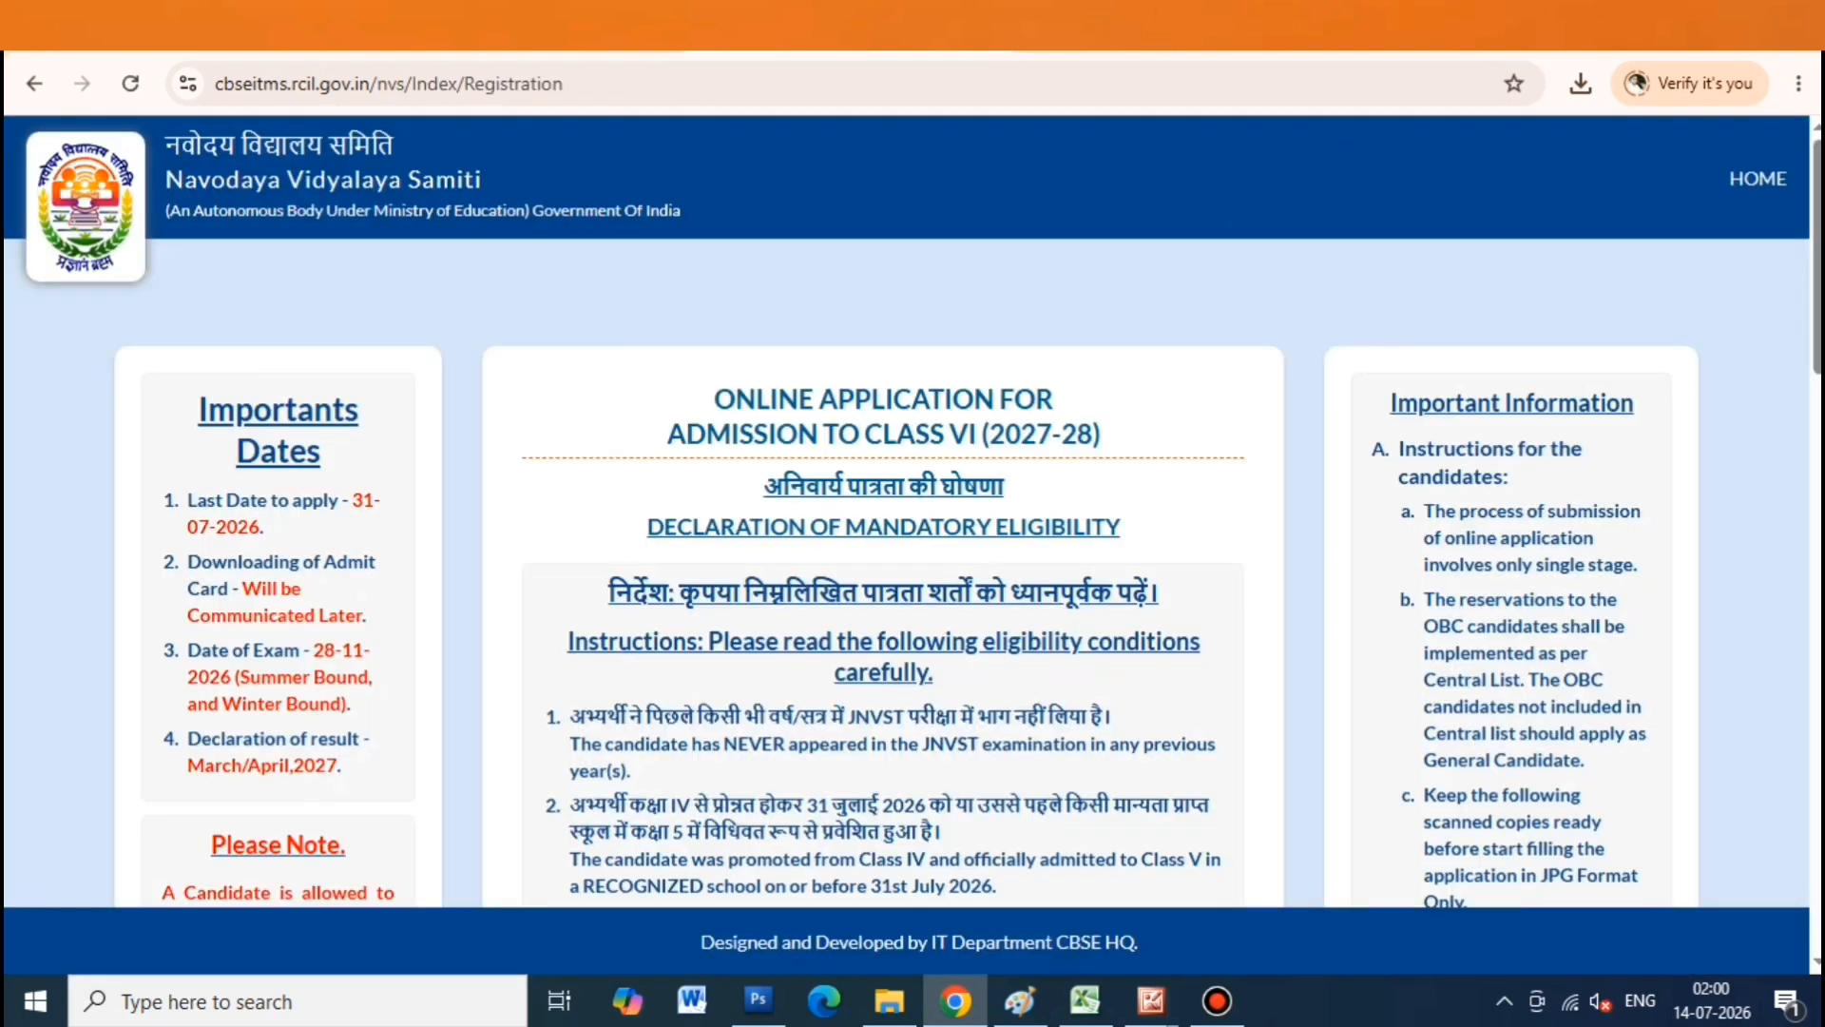
# Set the mandatory eligibility declaration to Yes
pyautogui.moveTo(763, 485); pyautogui.dragTo(1120, 528)
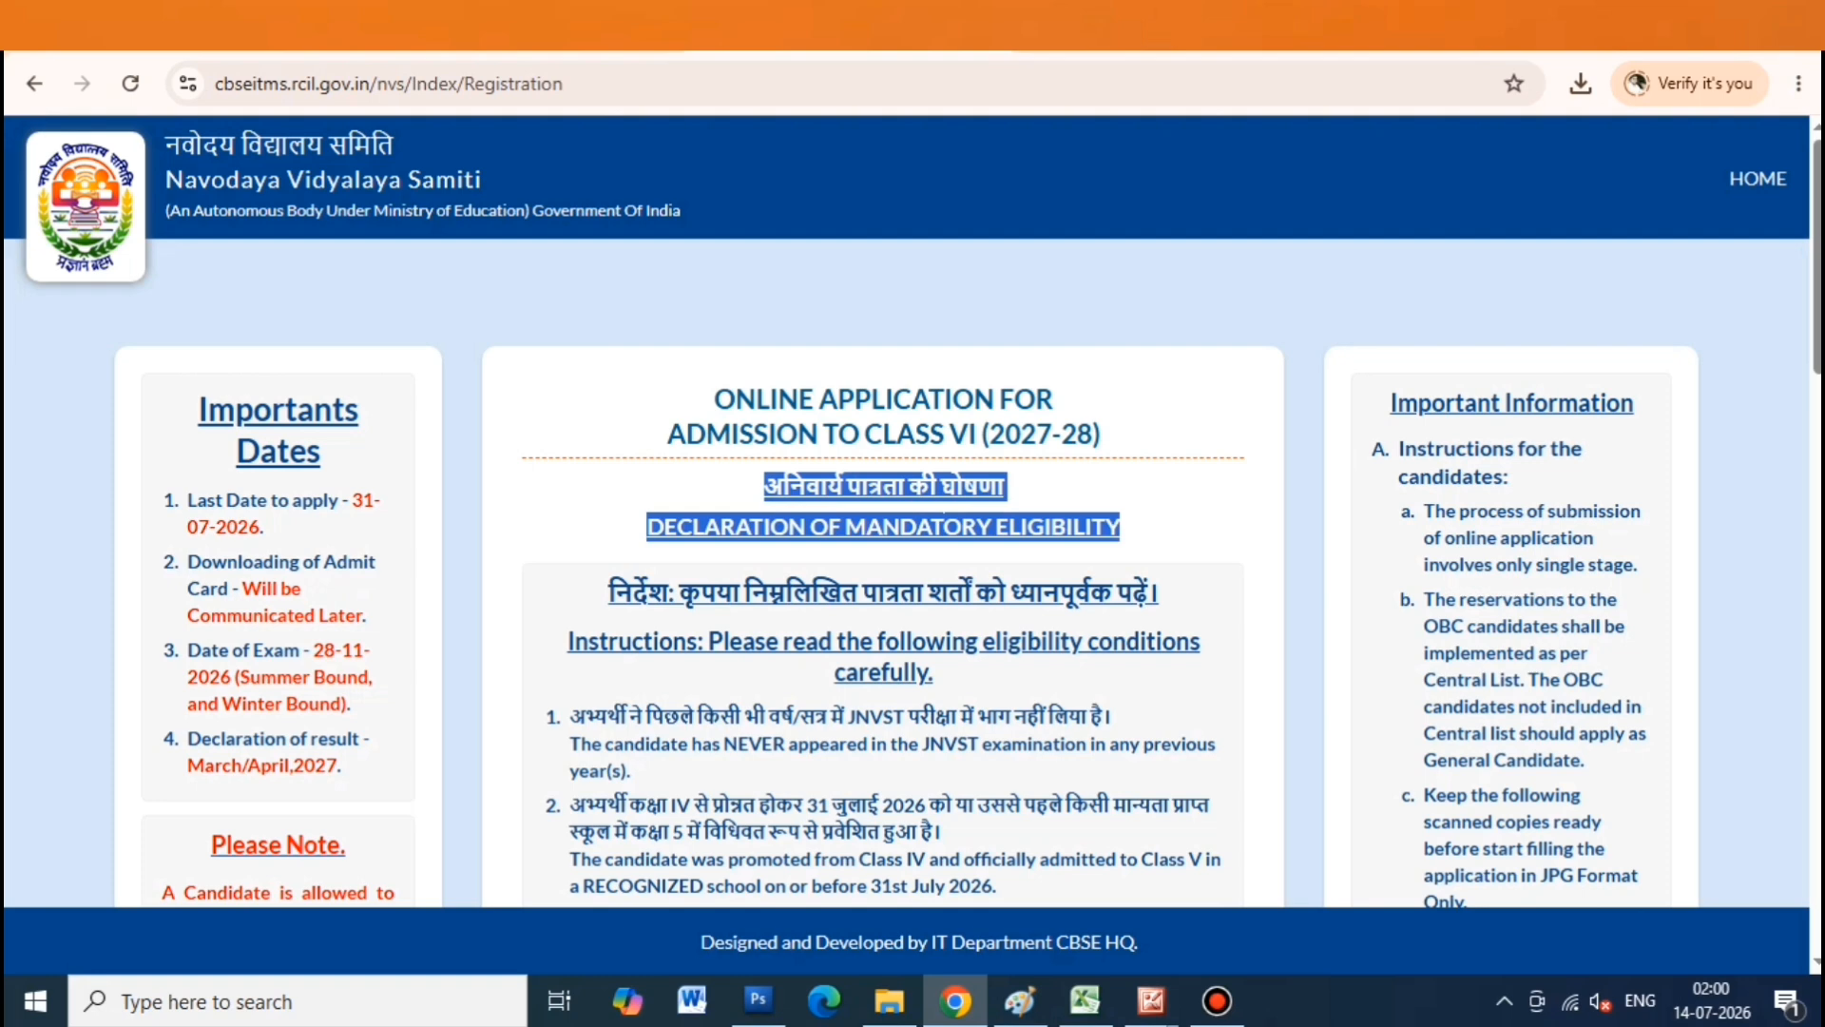
pyautogui.scroll(-1, 912, 570)
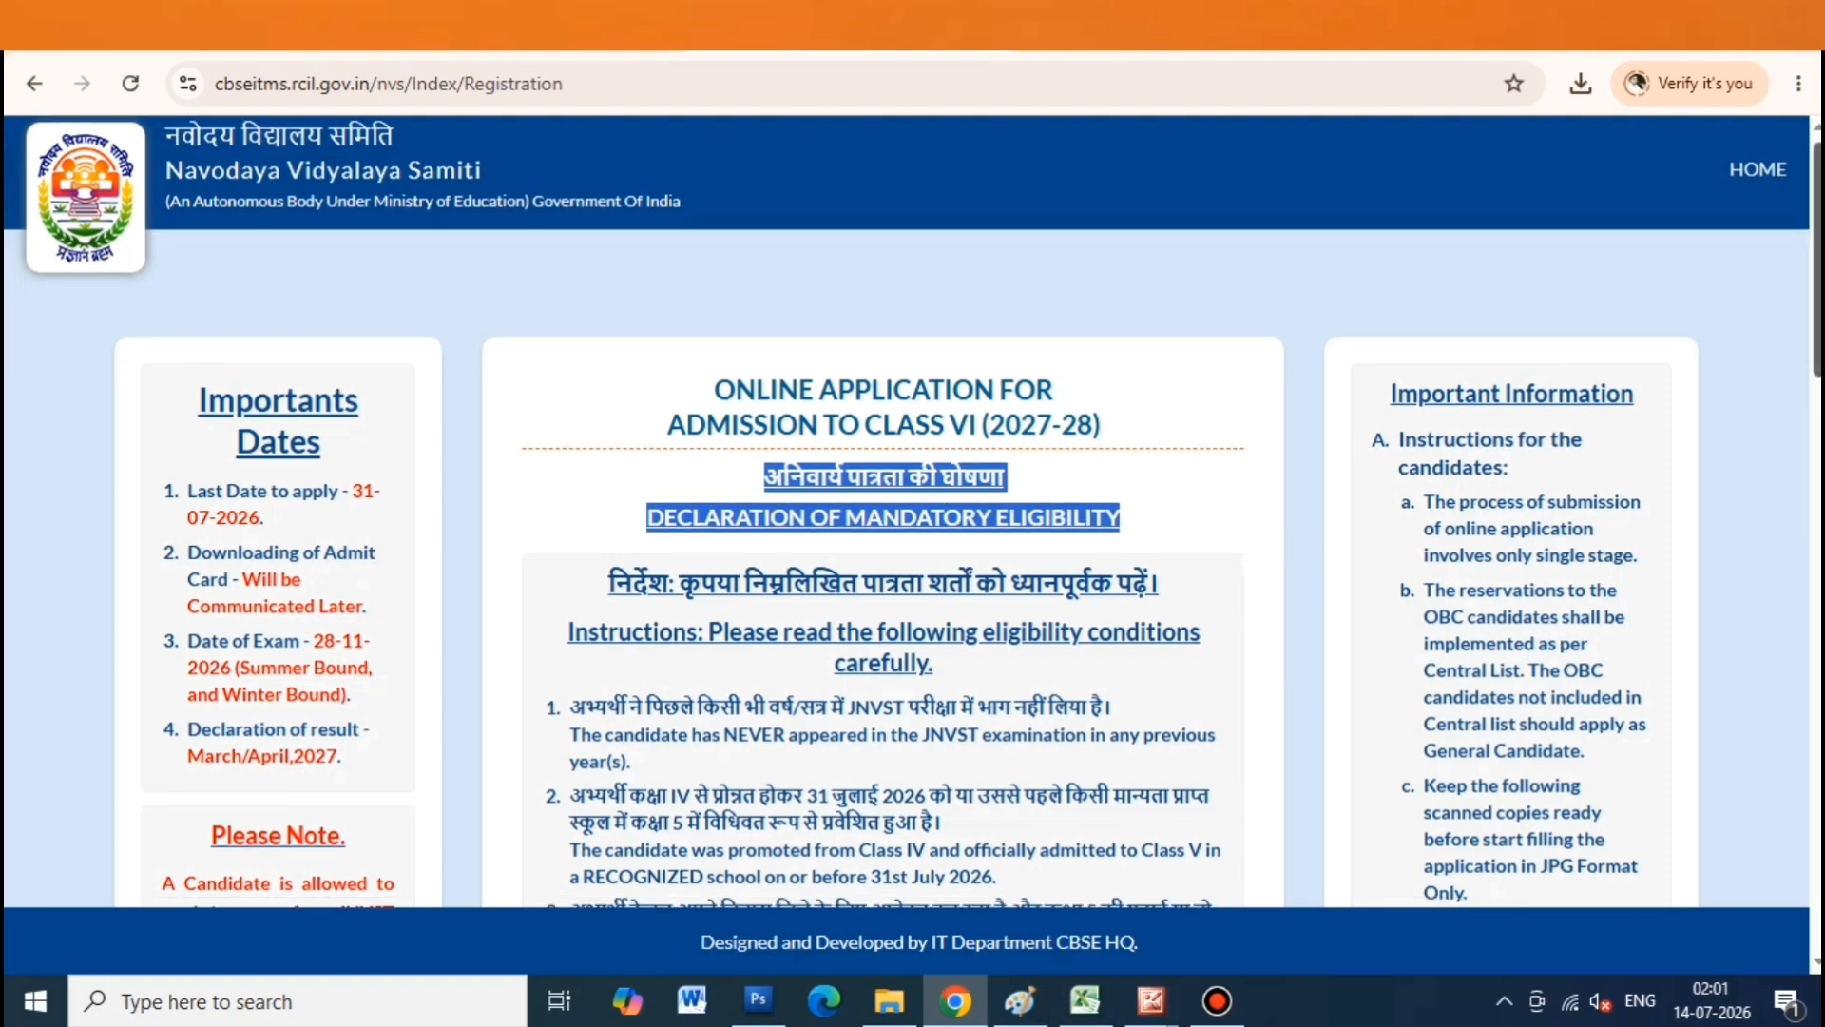
pyautogui.scroll(-3, 913, 513)
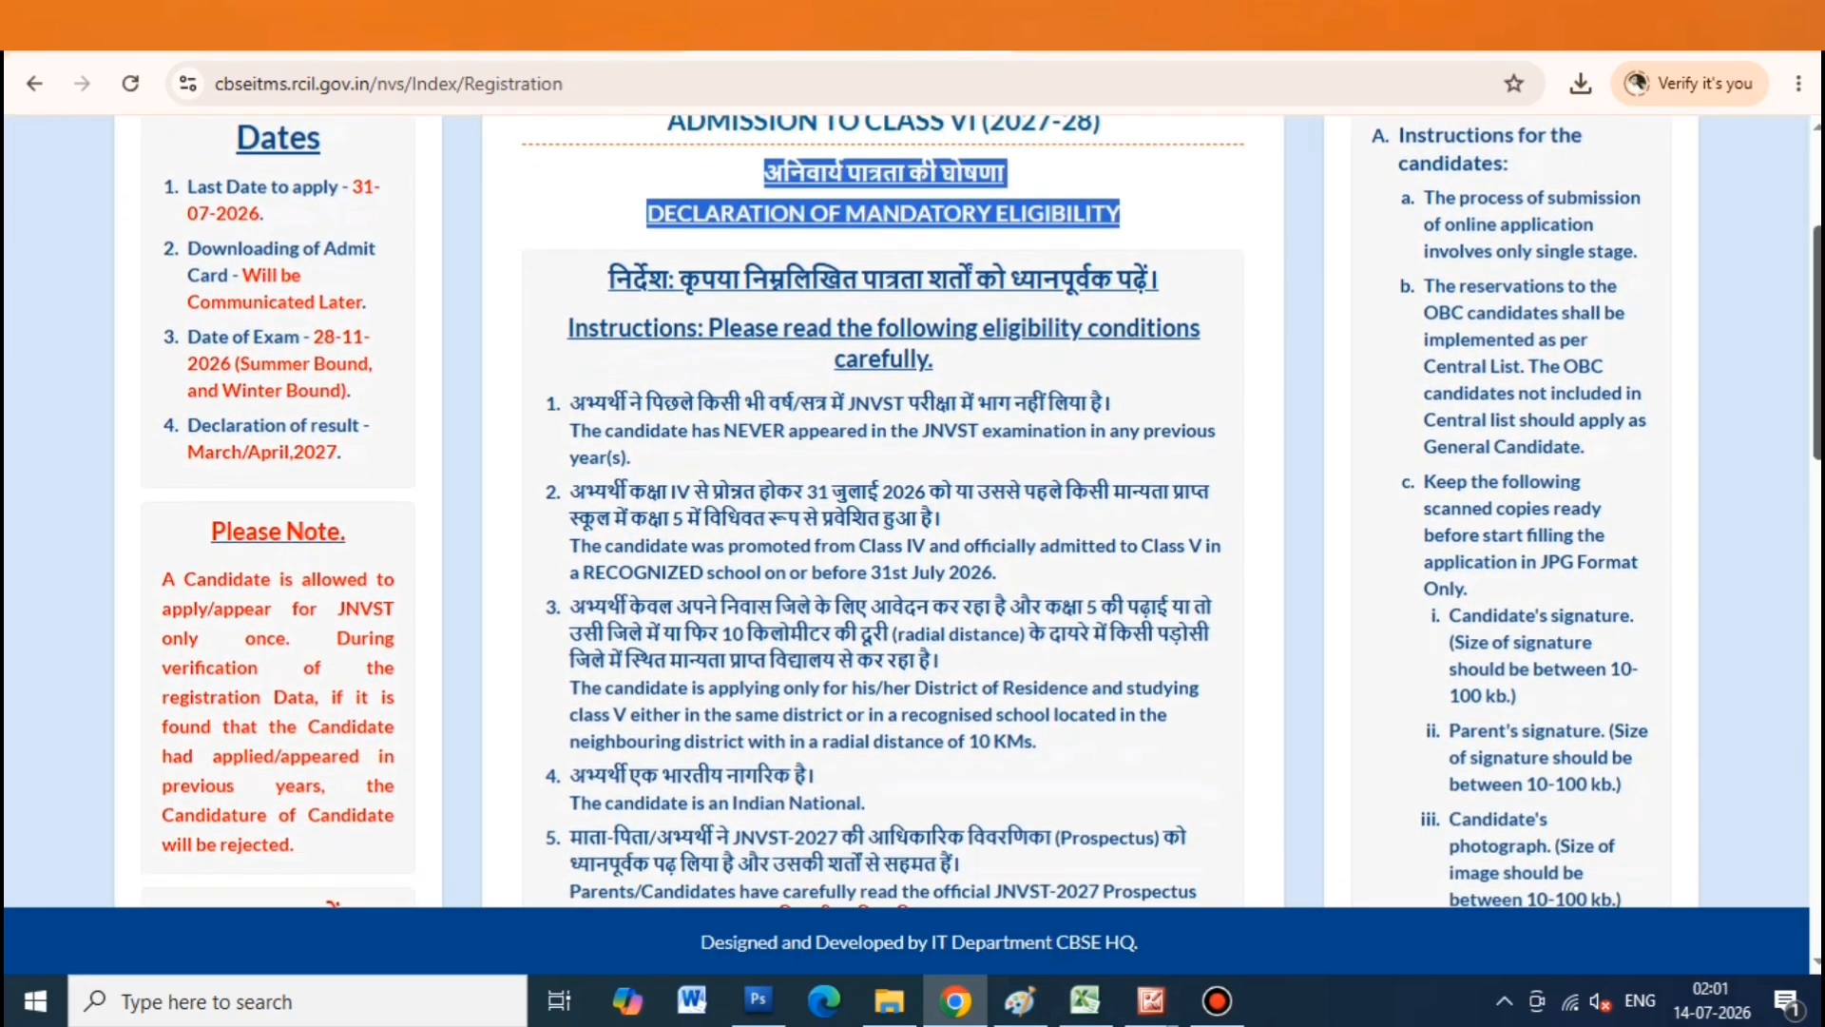
pyautogui.scroll(-5, 913, 513)
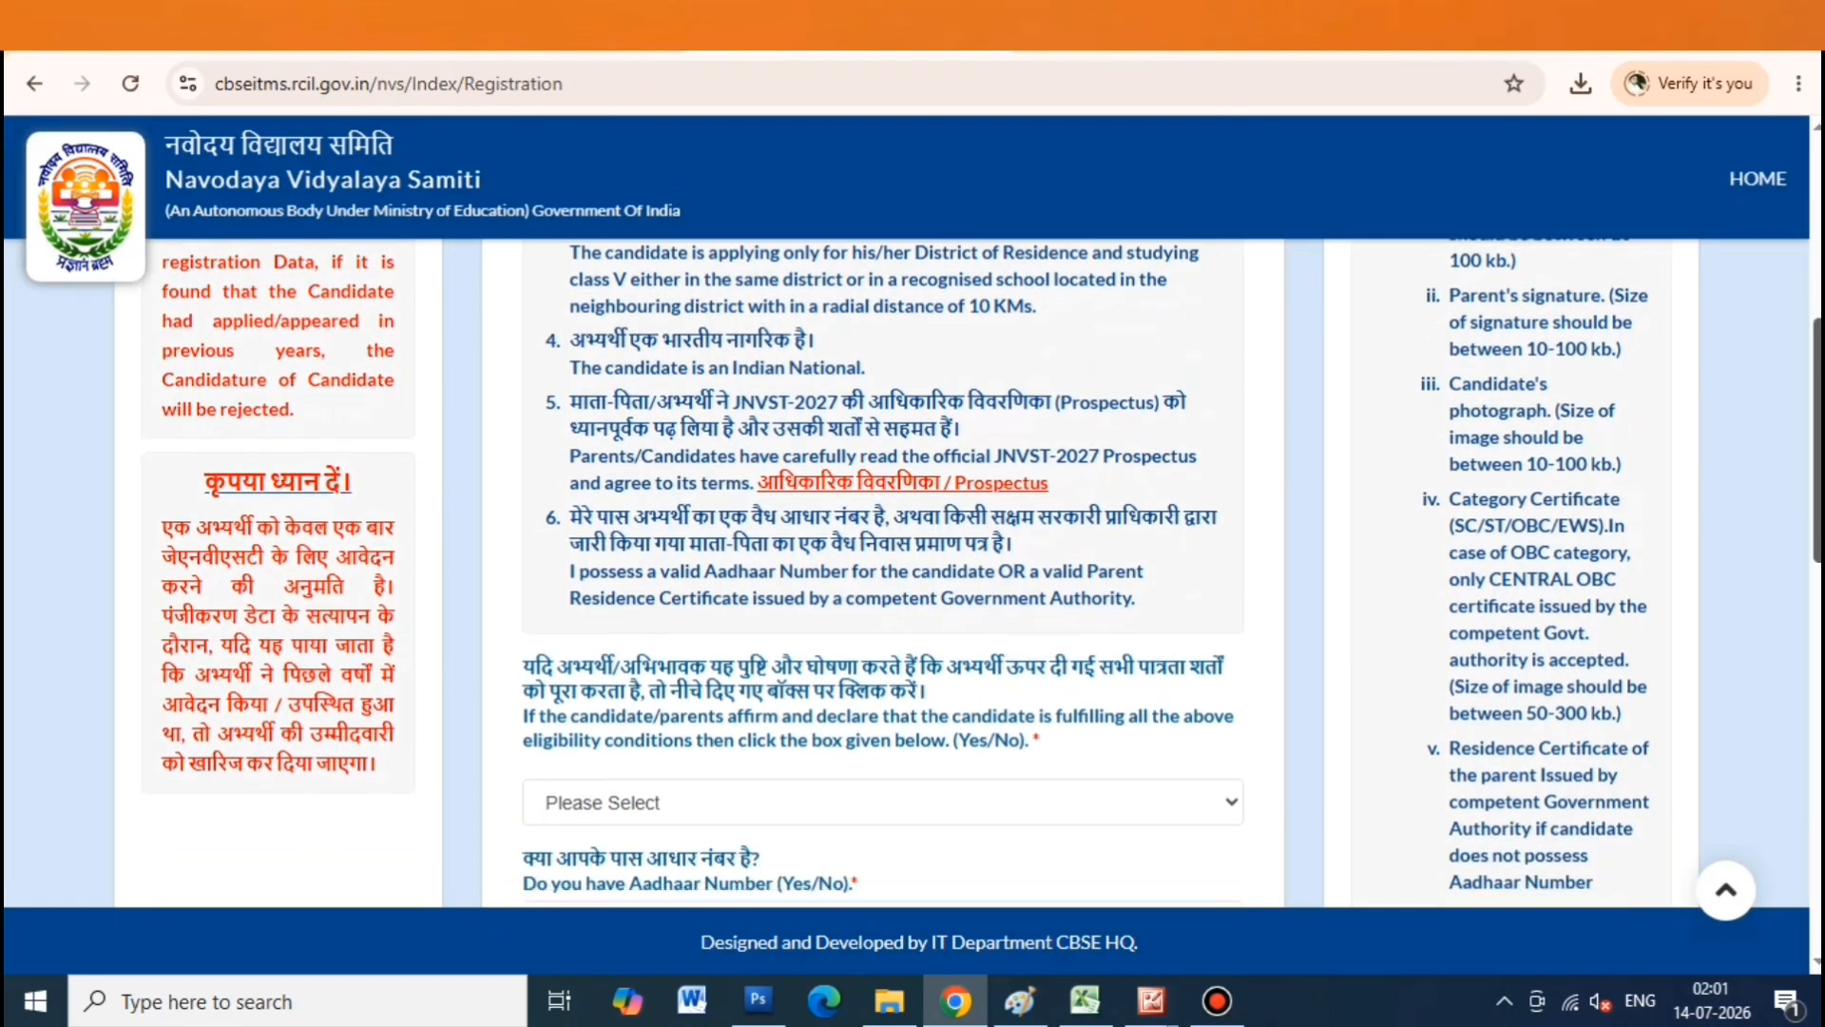
pyautogui.scroll(-4, 912, 513)
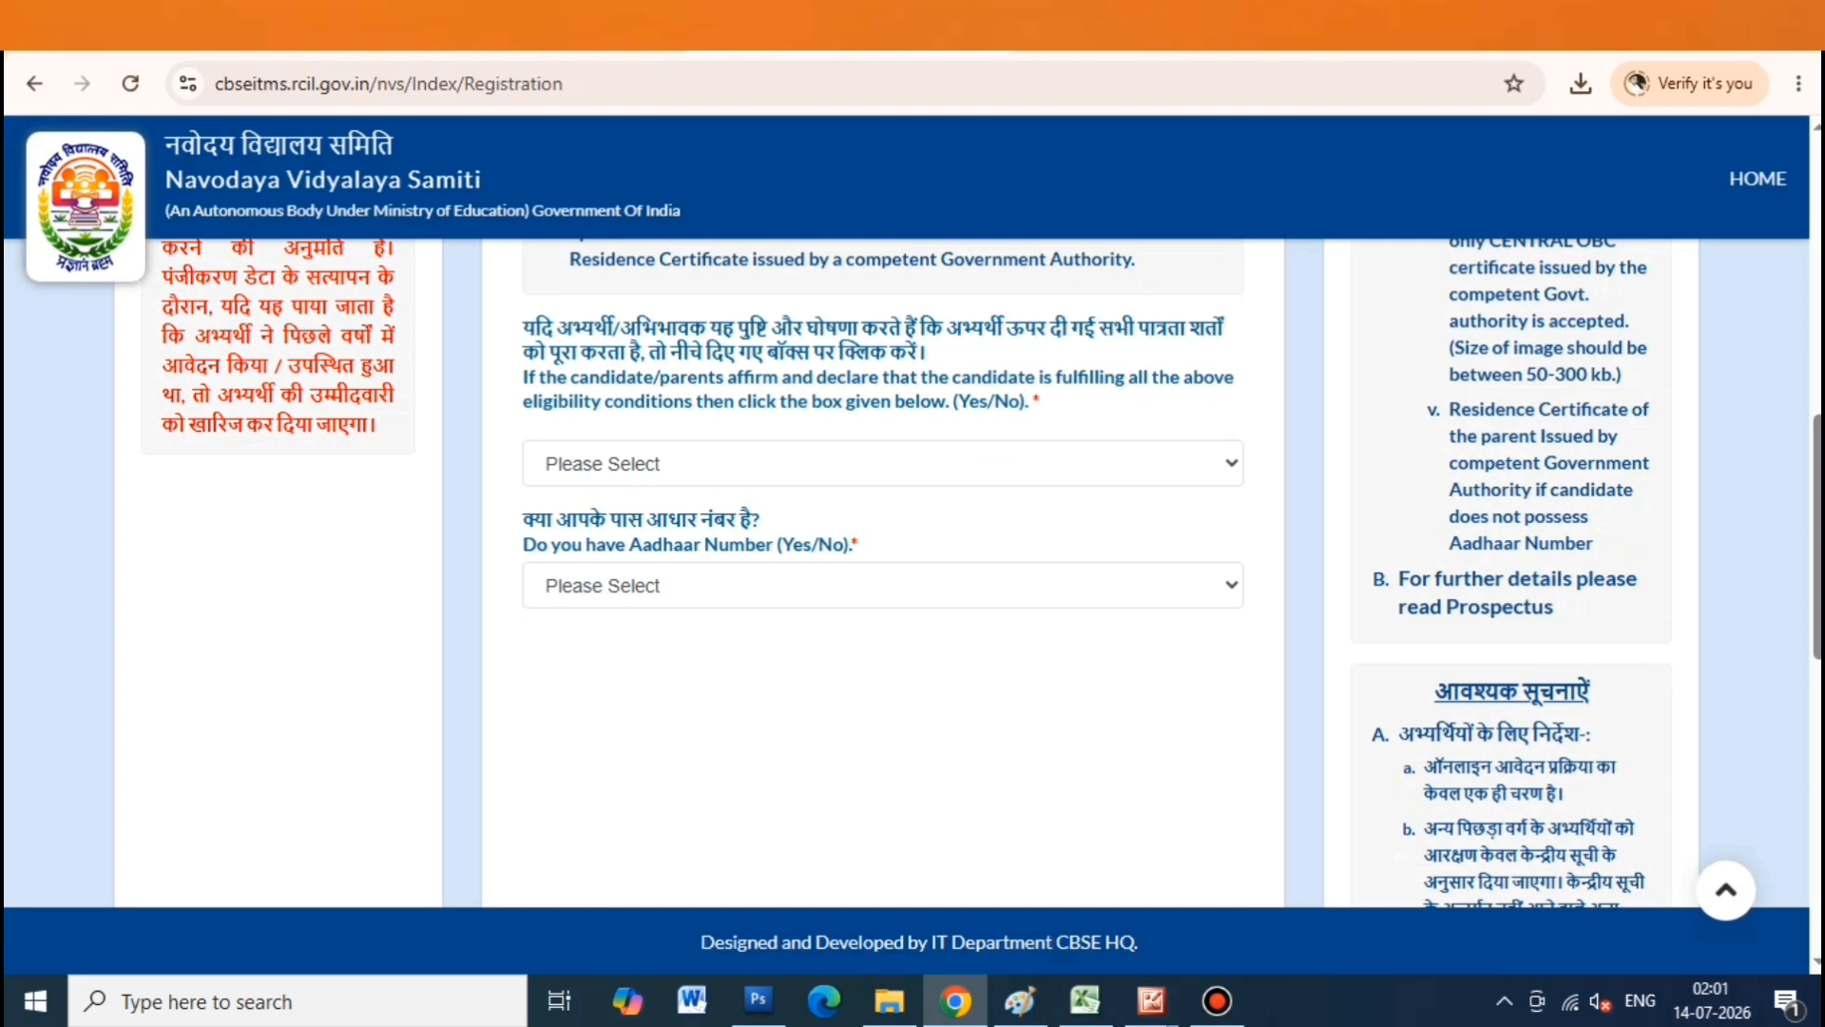
pyautogui.doubleClick(537, 328)
pyautogui.moveTo(551, 328); pyautogui.dragTo(925, 353)
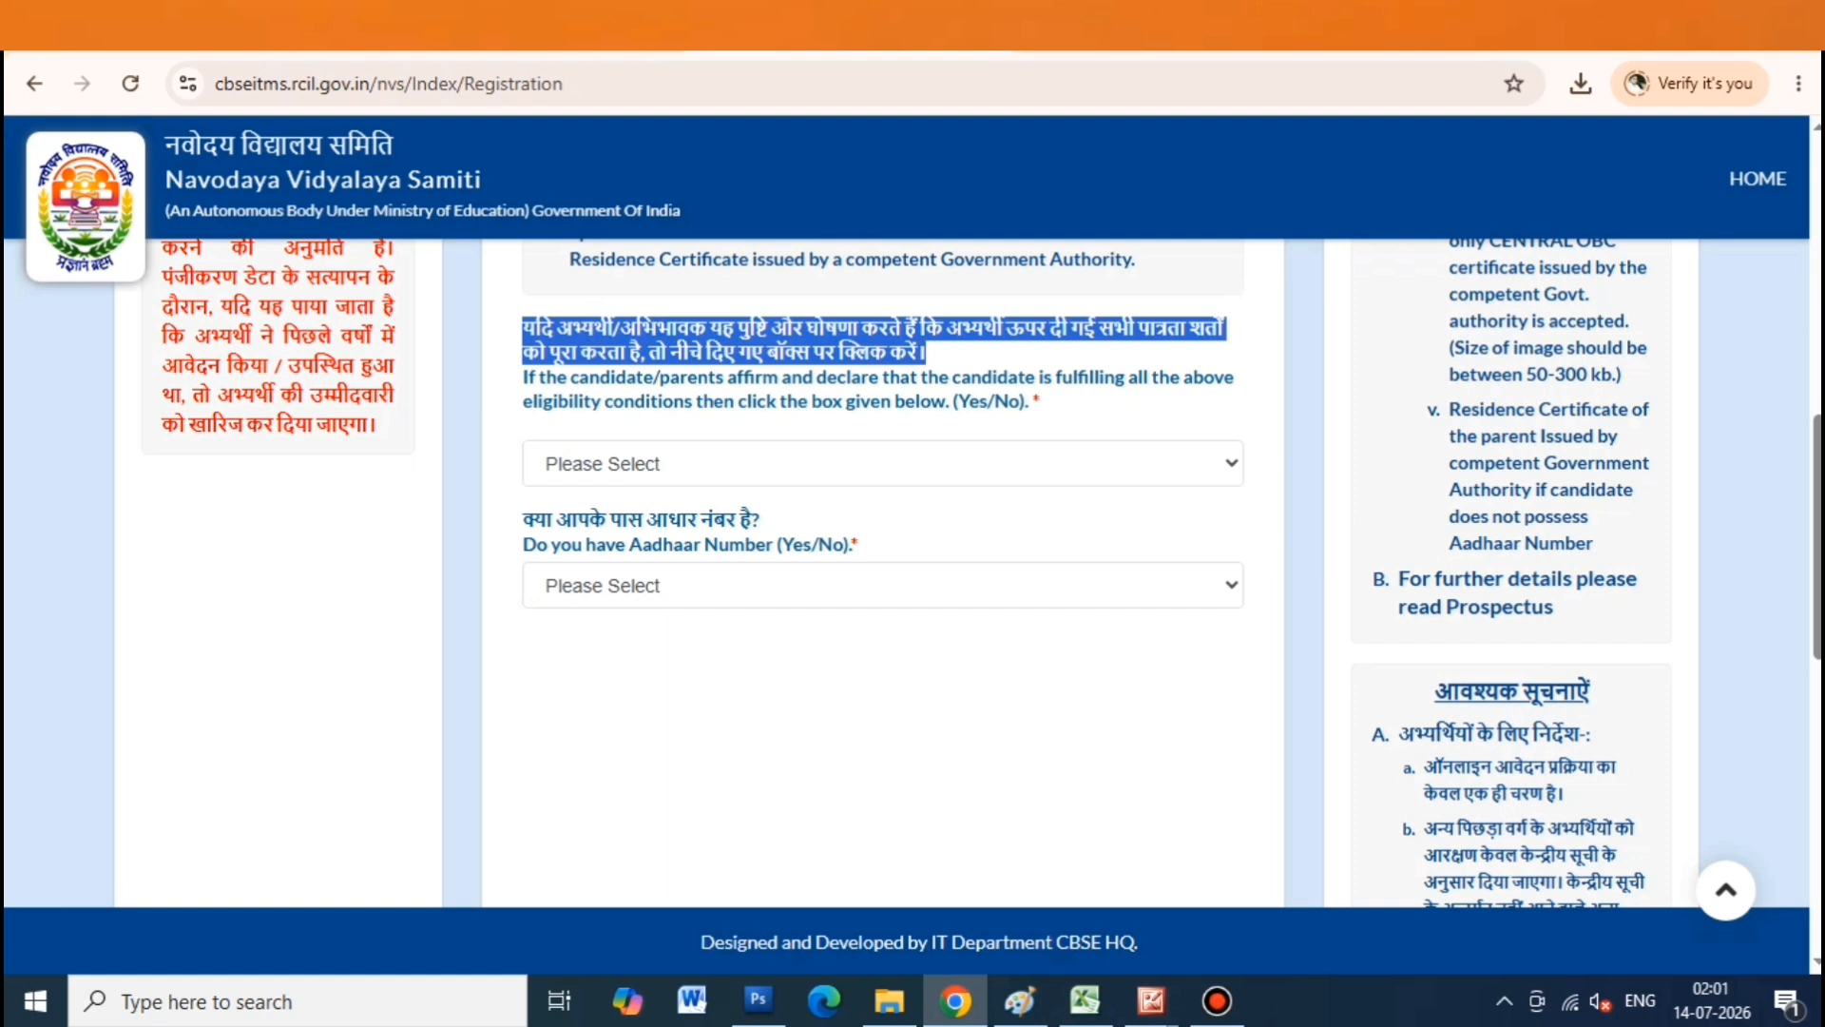
pyautogui.click(883, 464)
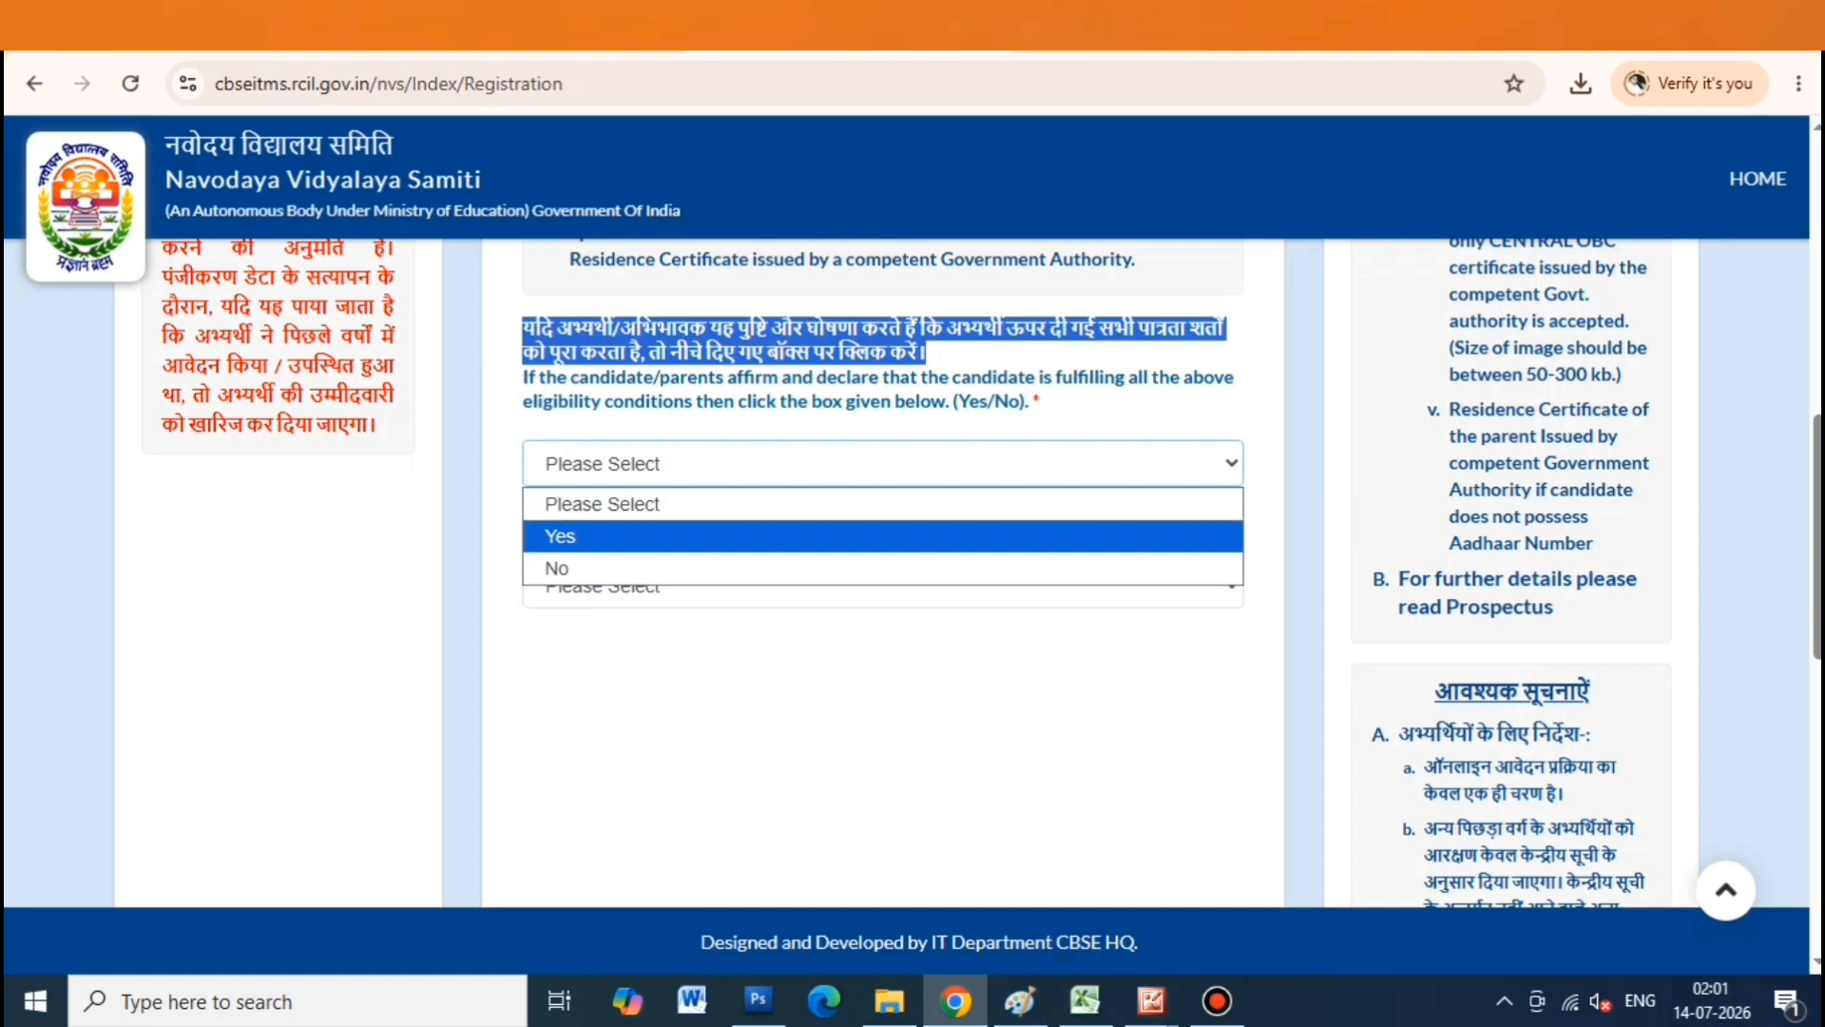
pyautogui.click(882, 536)
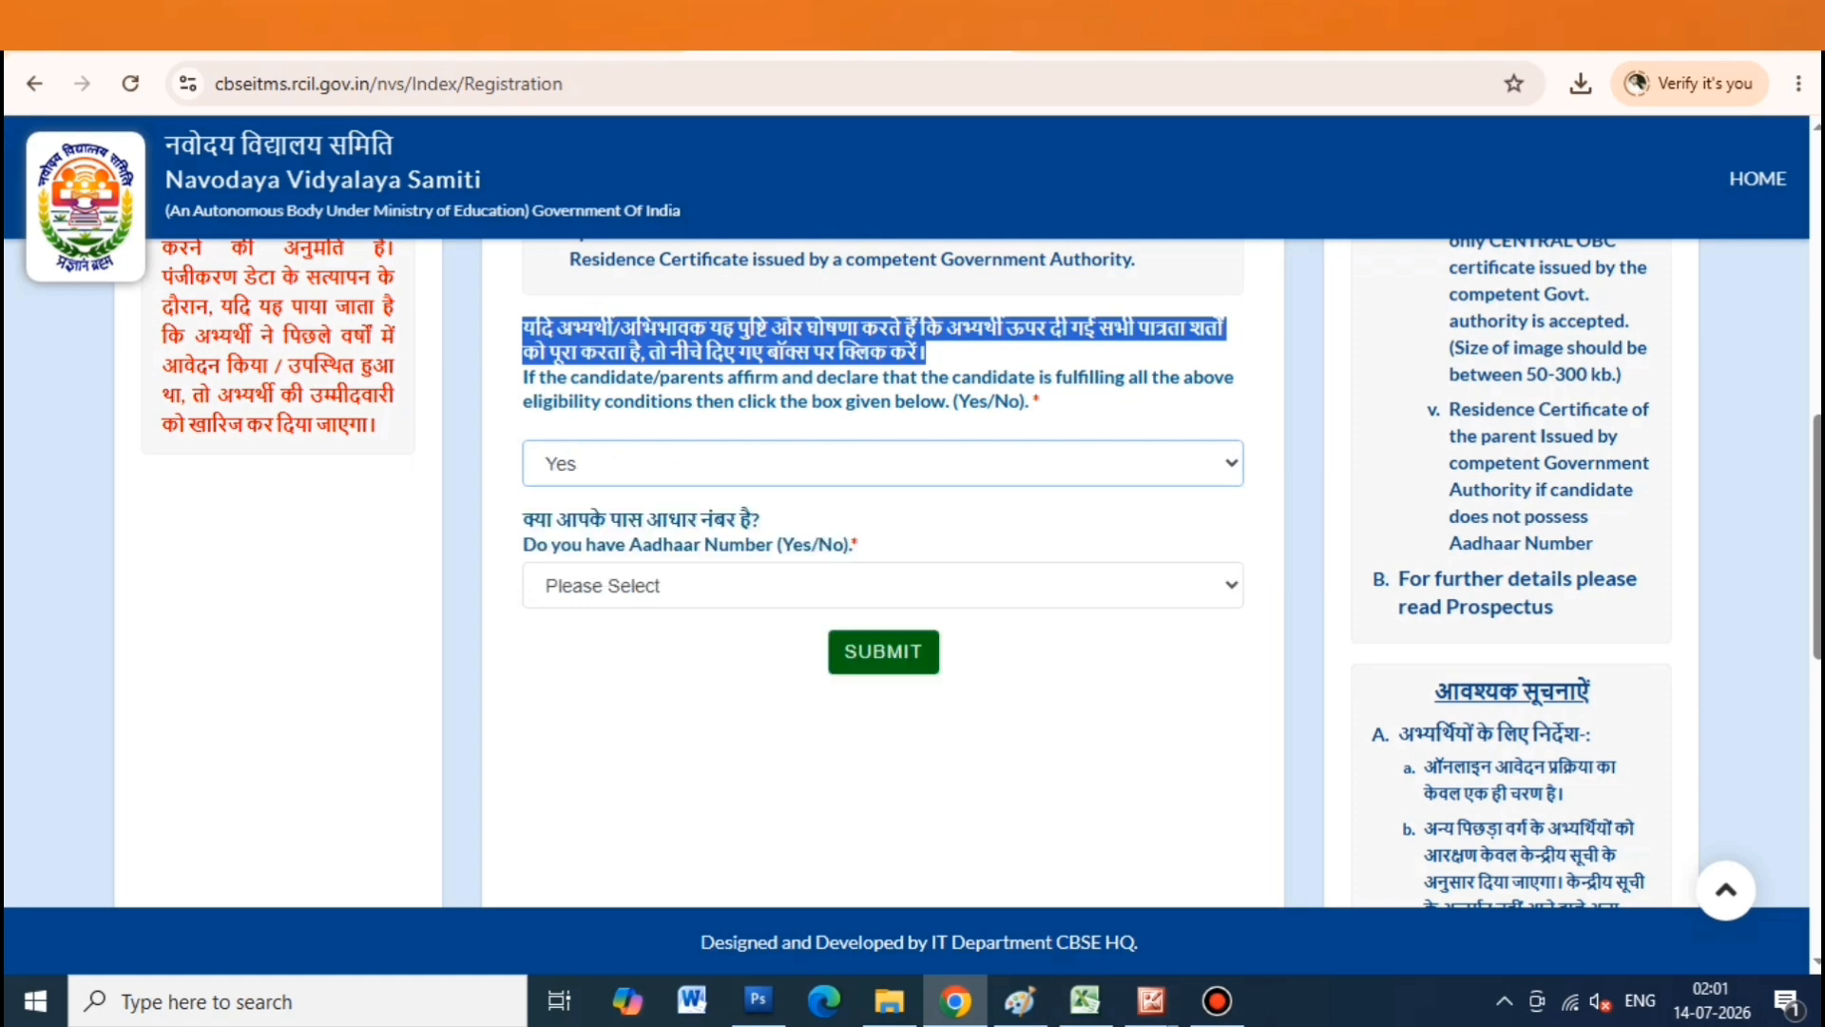
# Answer No to having an Aadhaar number and acknowledge the provisional-registration alert
pyautogui.moveTo(523, 520); pyautogui.dragTo(760, 520)
pyautogui.click(882, 585)
pyautogui.click(882, 658)
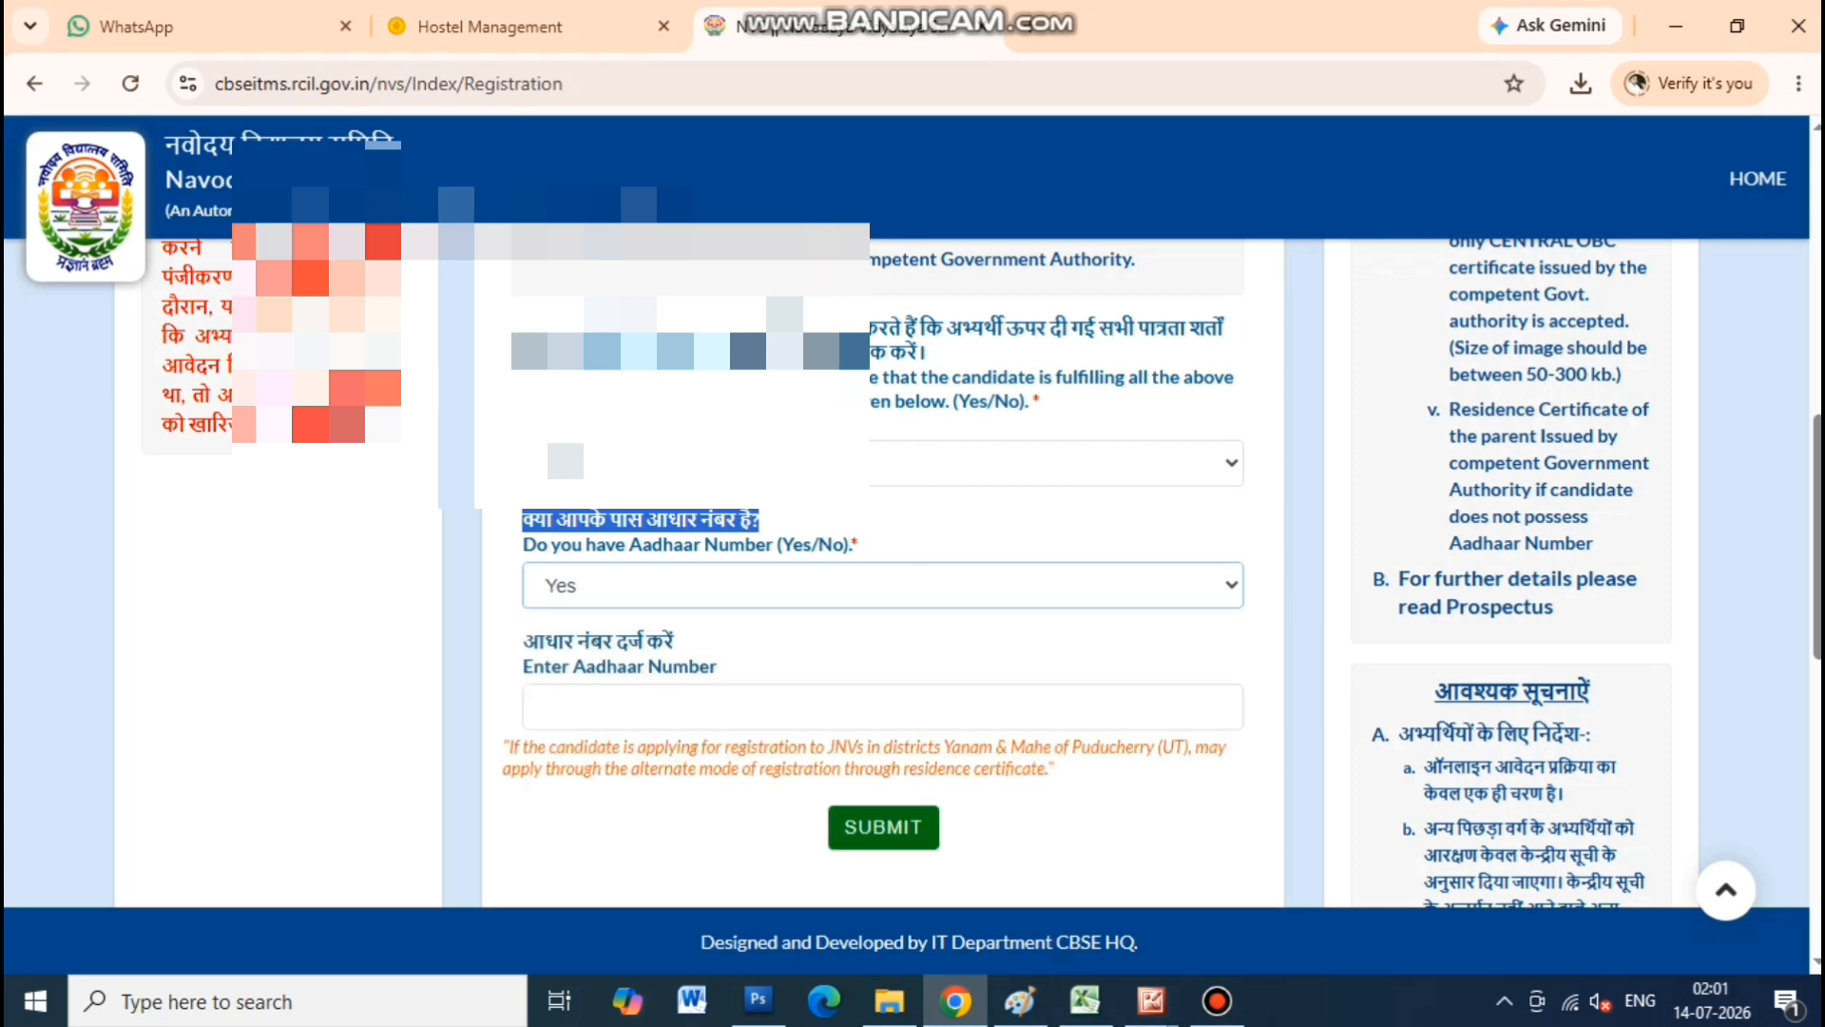
pyautogui.click(883, 708)
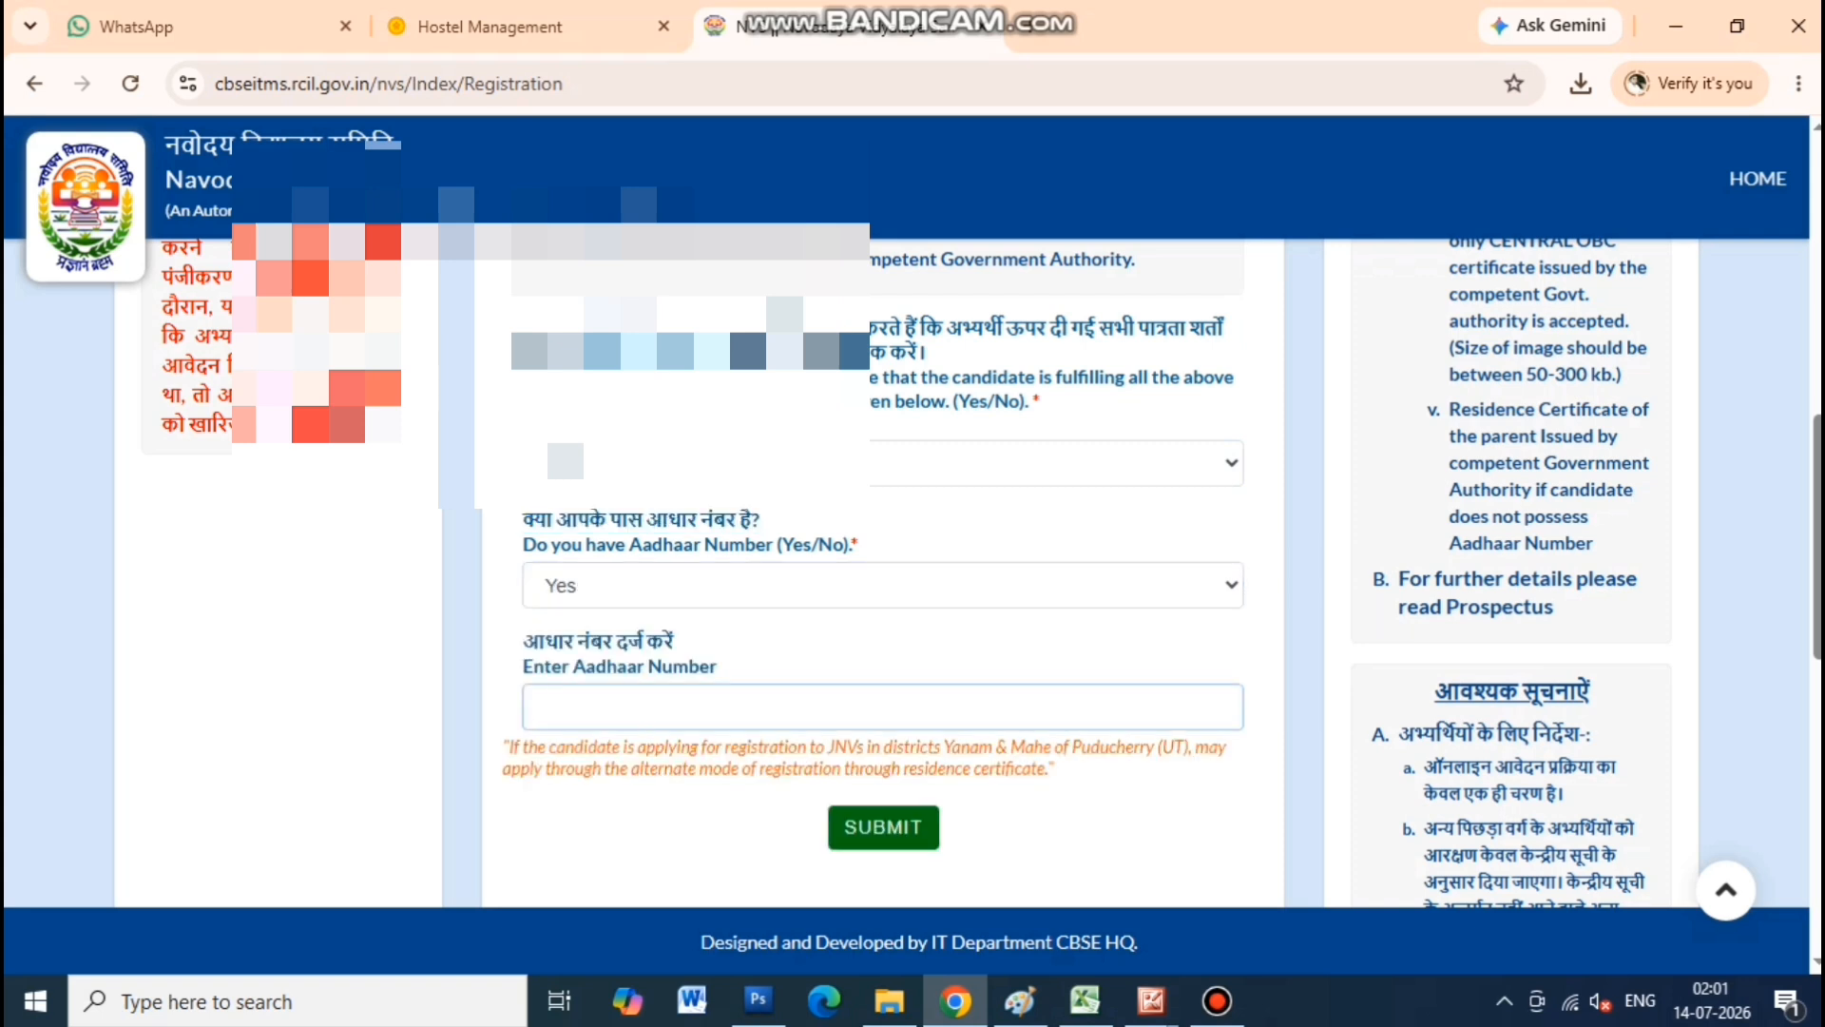
pyautogui.moveTo(523, 666); pyautogui.dragTo(716, 666)
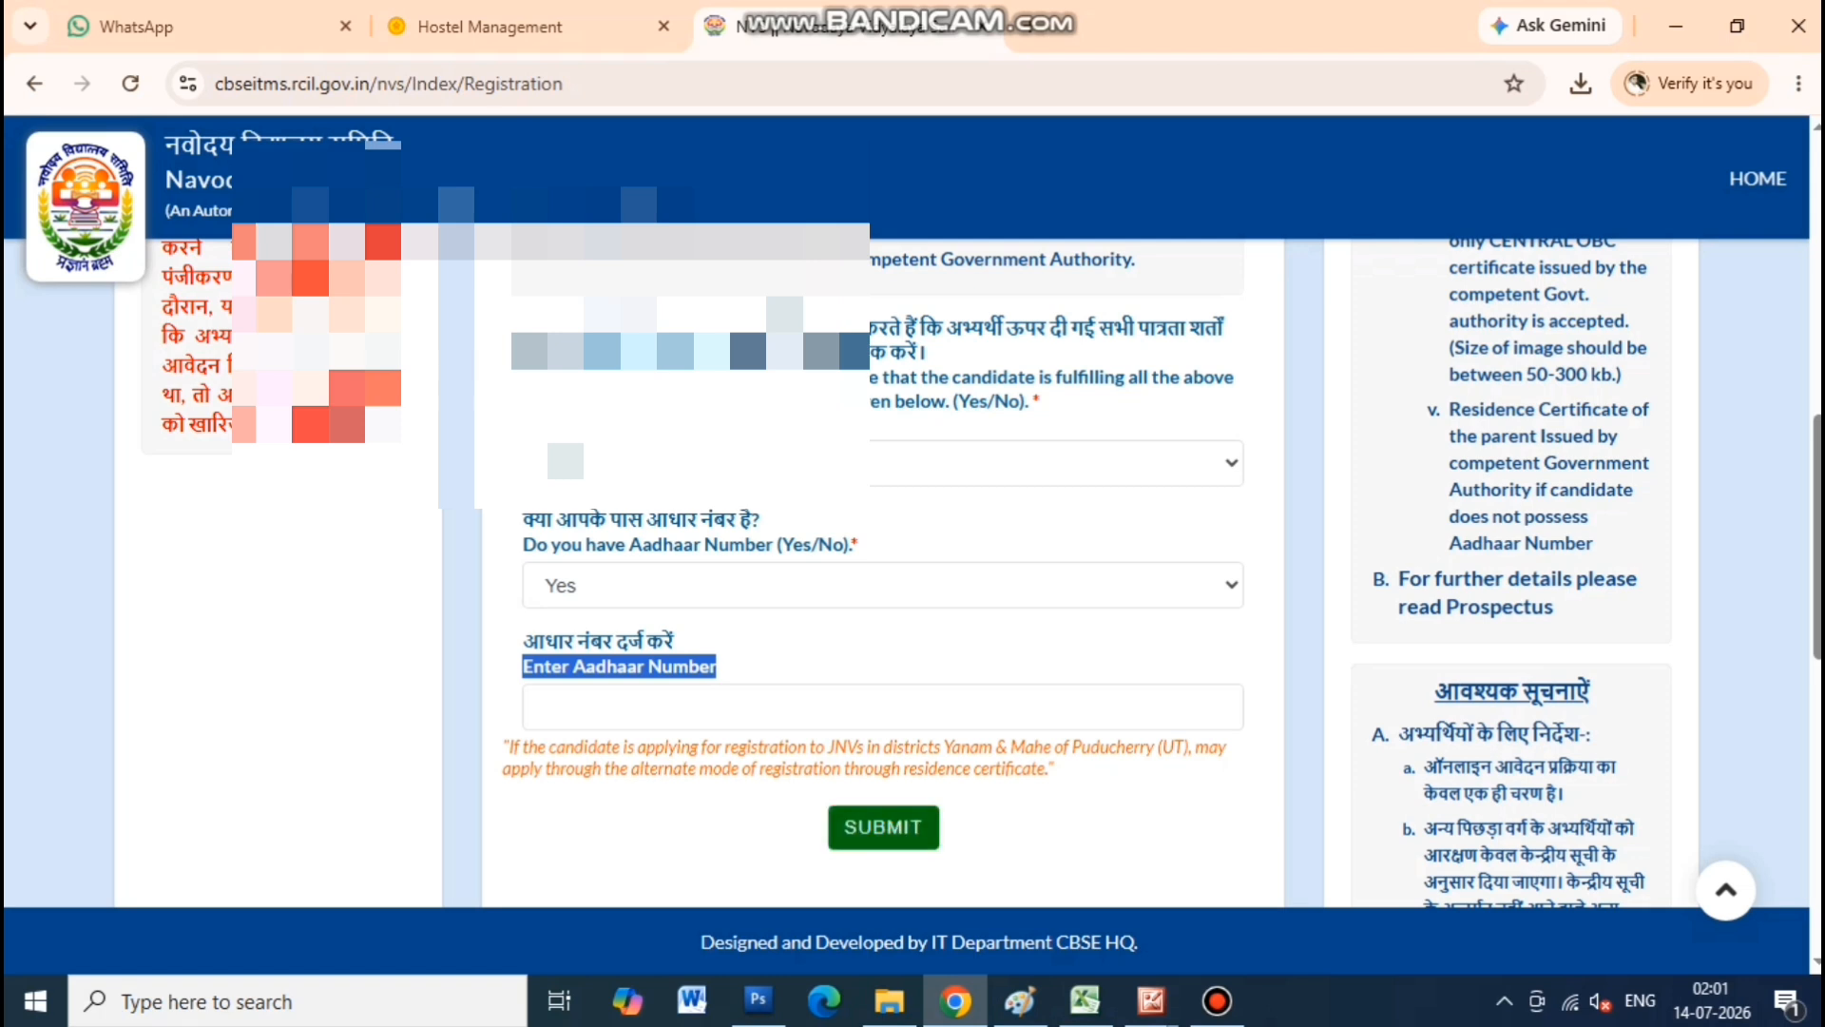
pyautogui.click(883, 586)
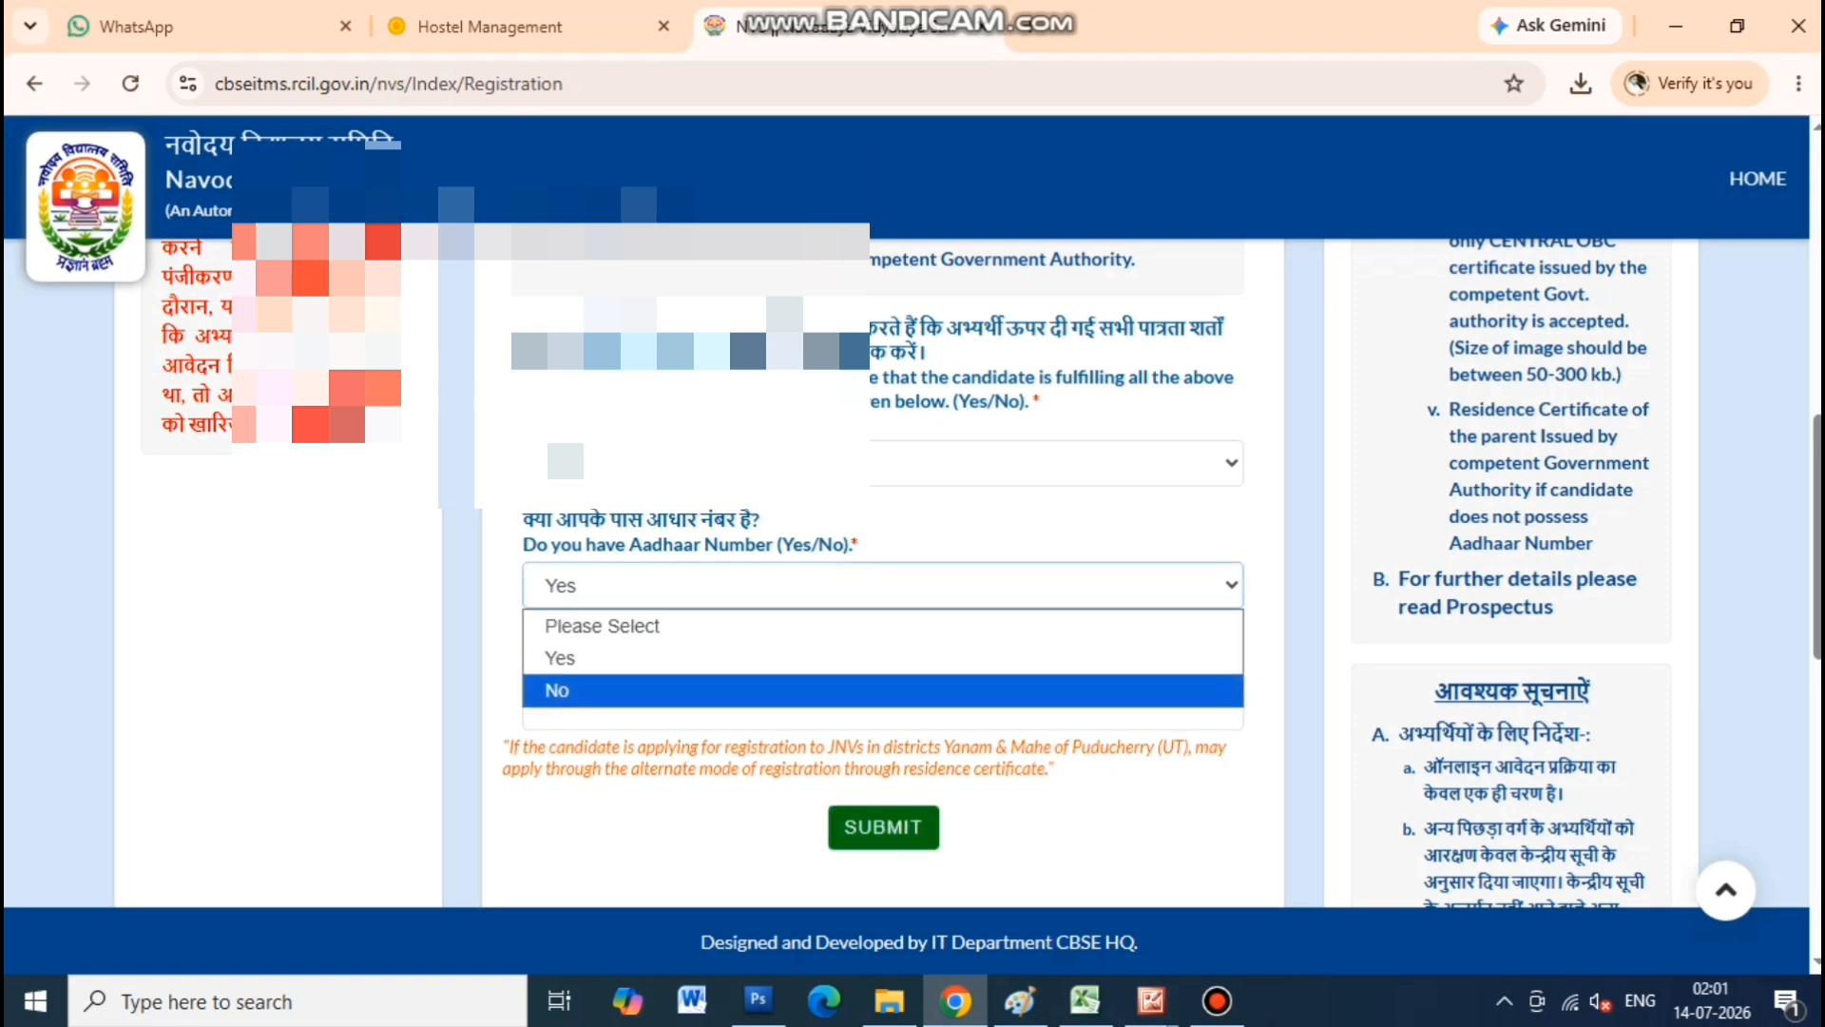
pyautogui.press('Return')
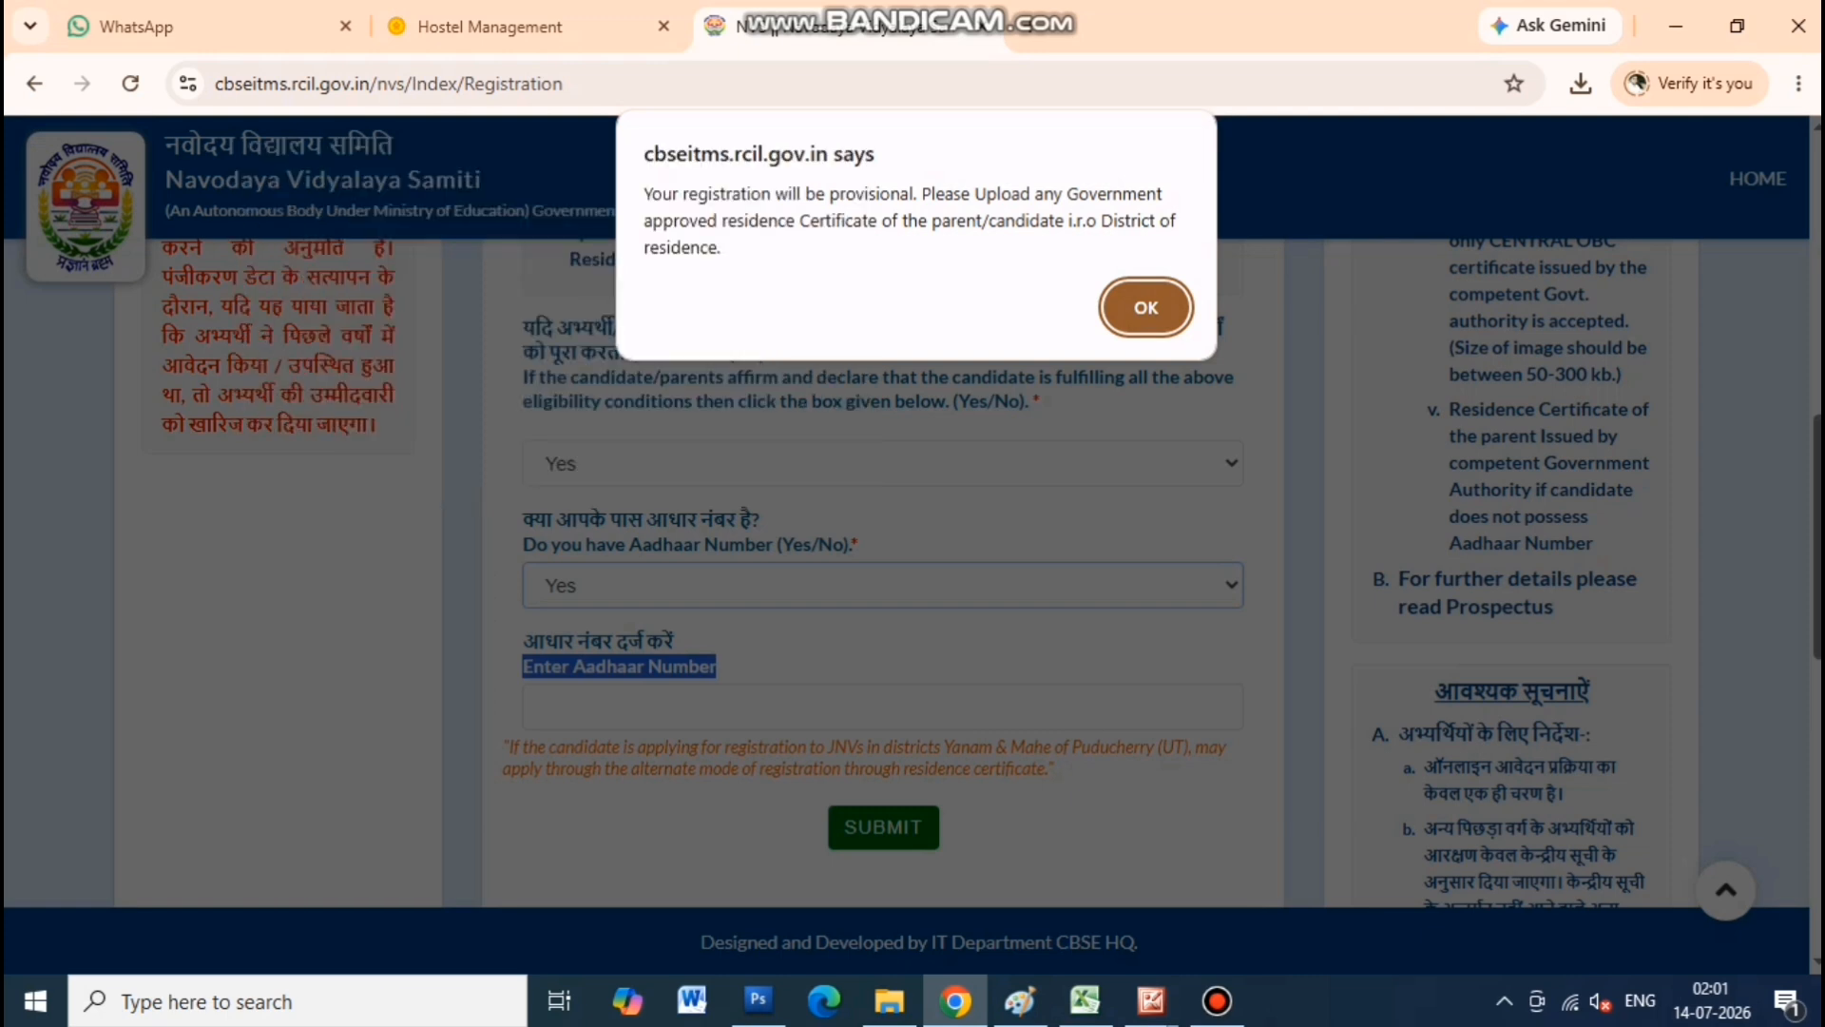
pyautogui.press('Return')
pyautogui.scroll(-1, 906, 571)
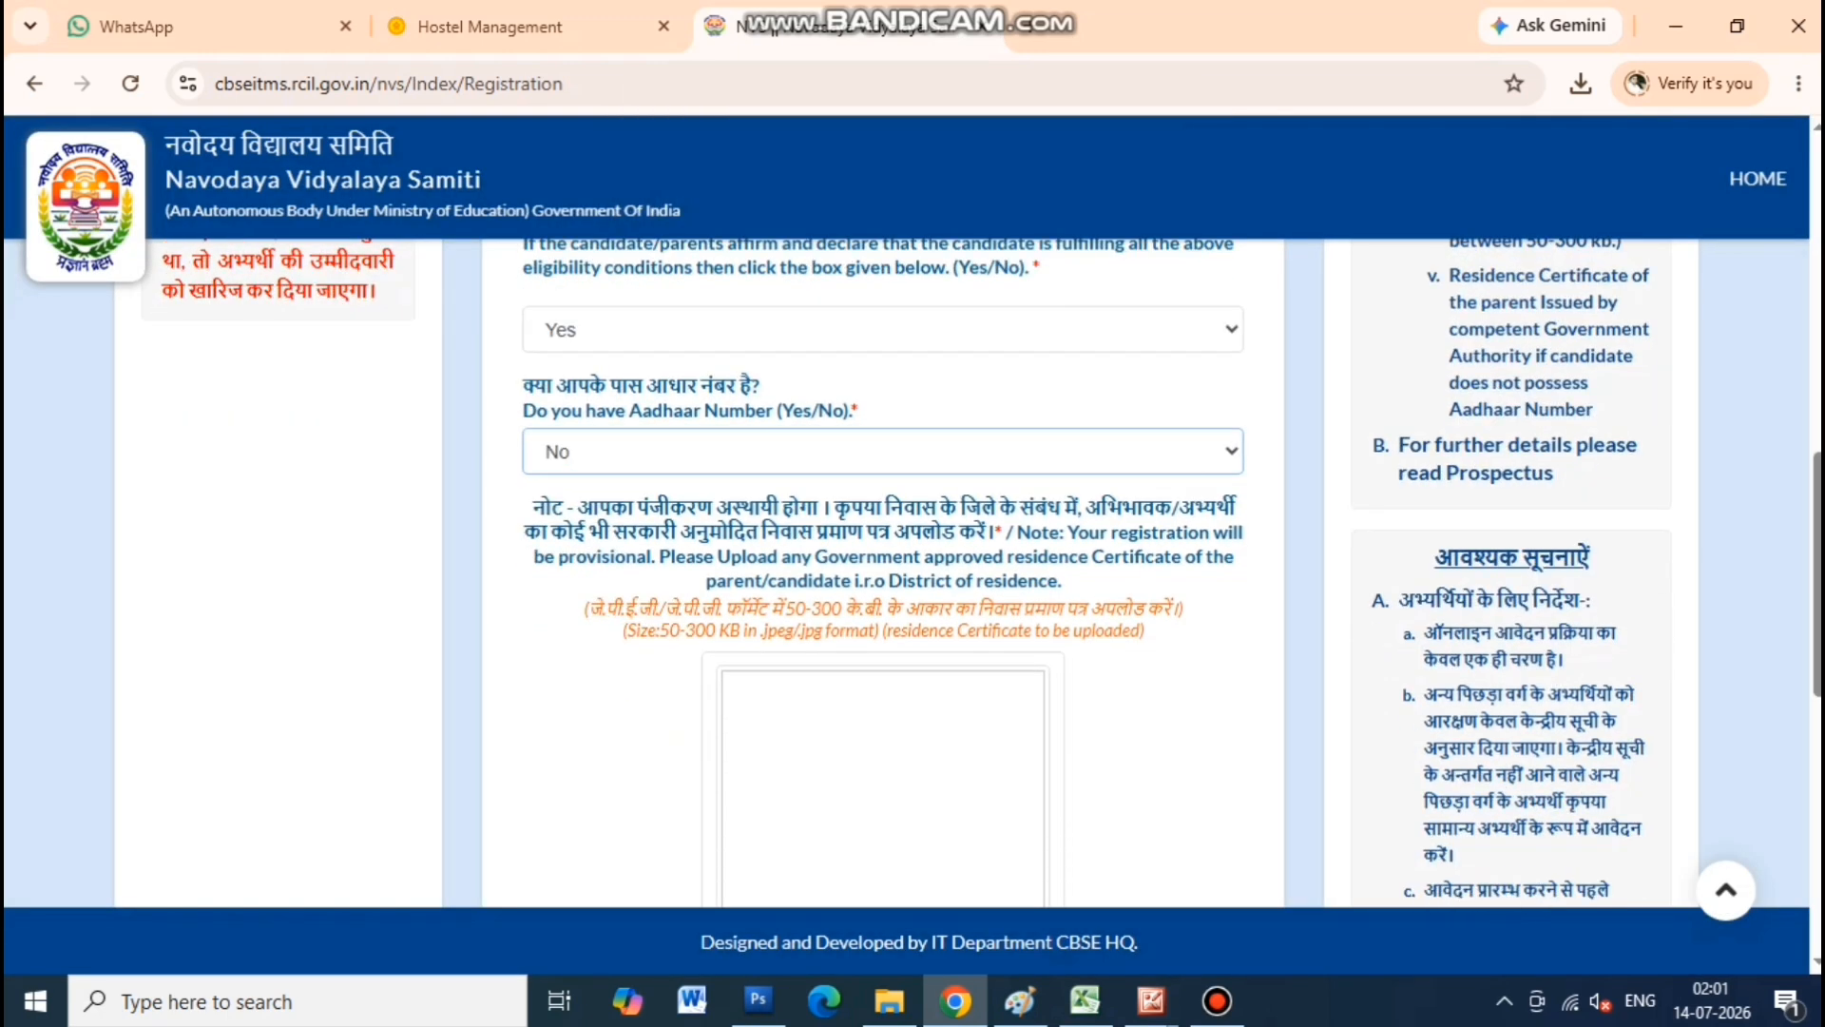
# Upload the residence certificate JPG from Downloads and submit the eligibility page
pyautogui.moveTo(532, 507); pyautogui.dragTo(995, 531)
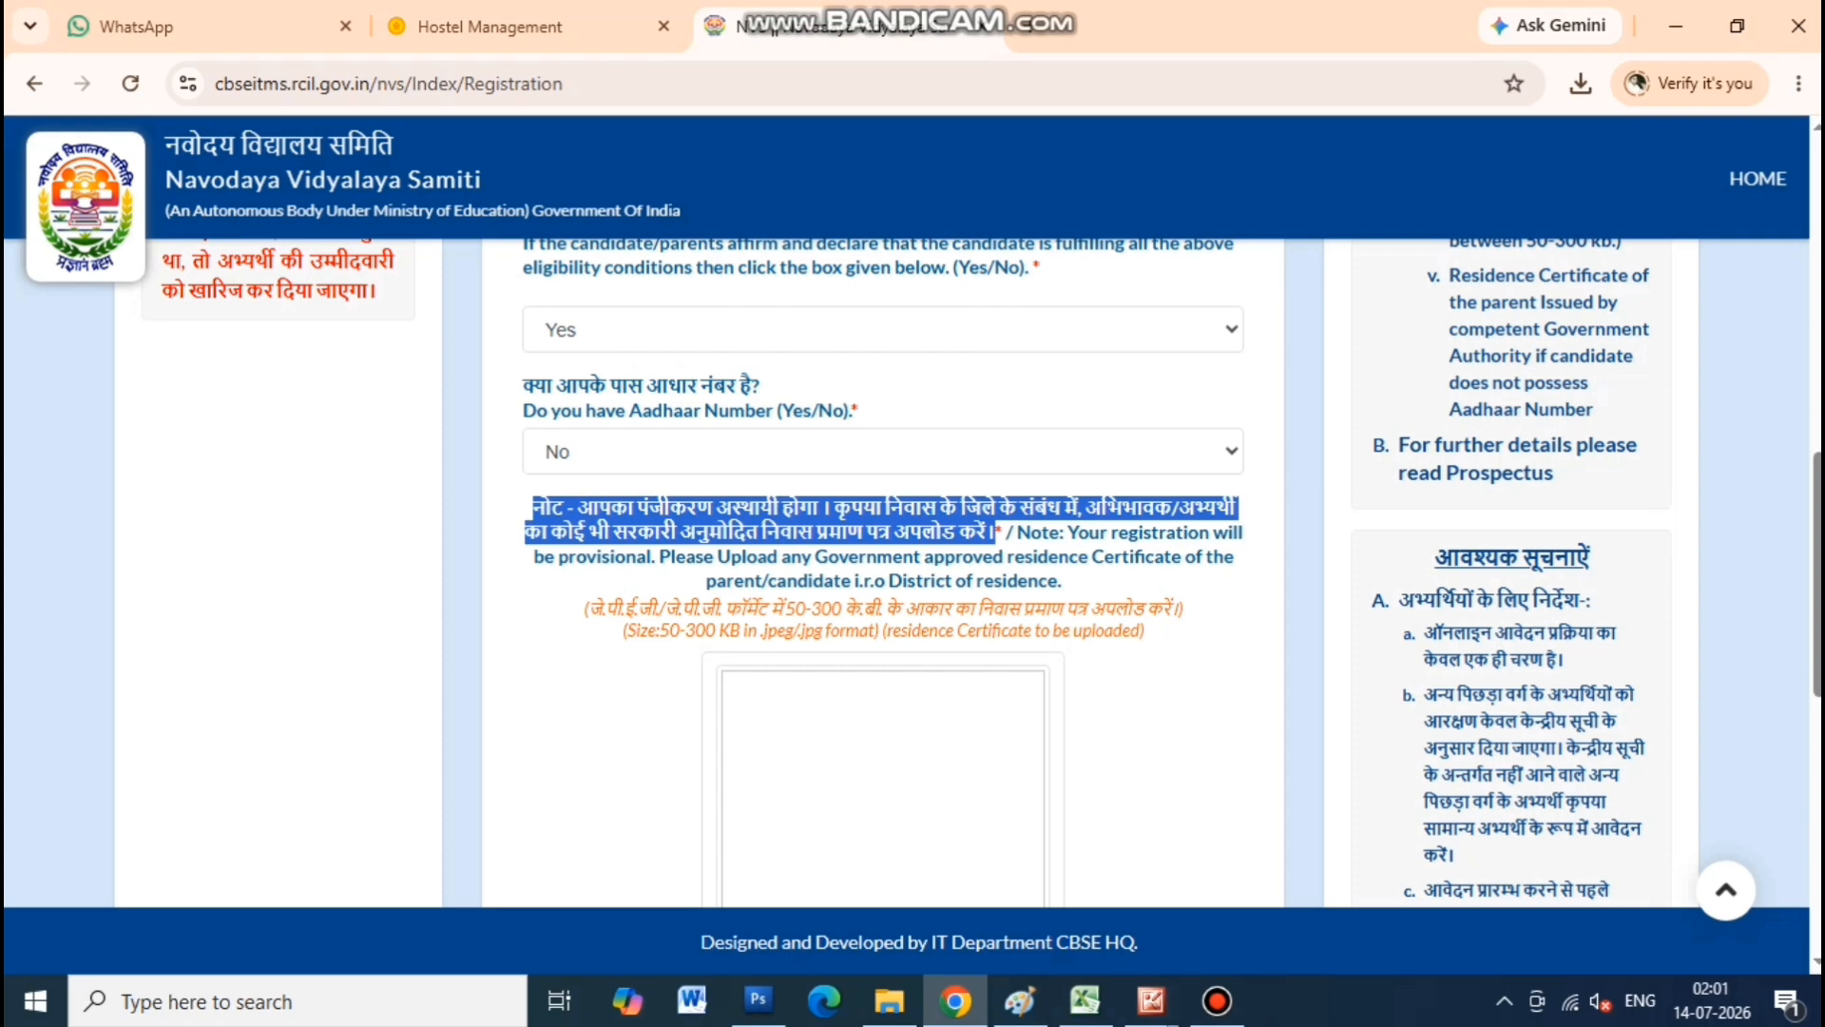
pyautogui.scroll(-3, 882, 571)
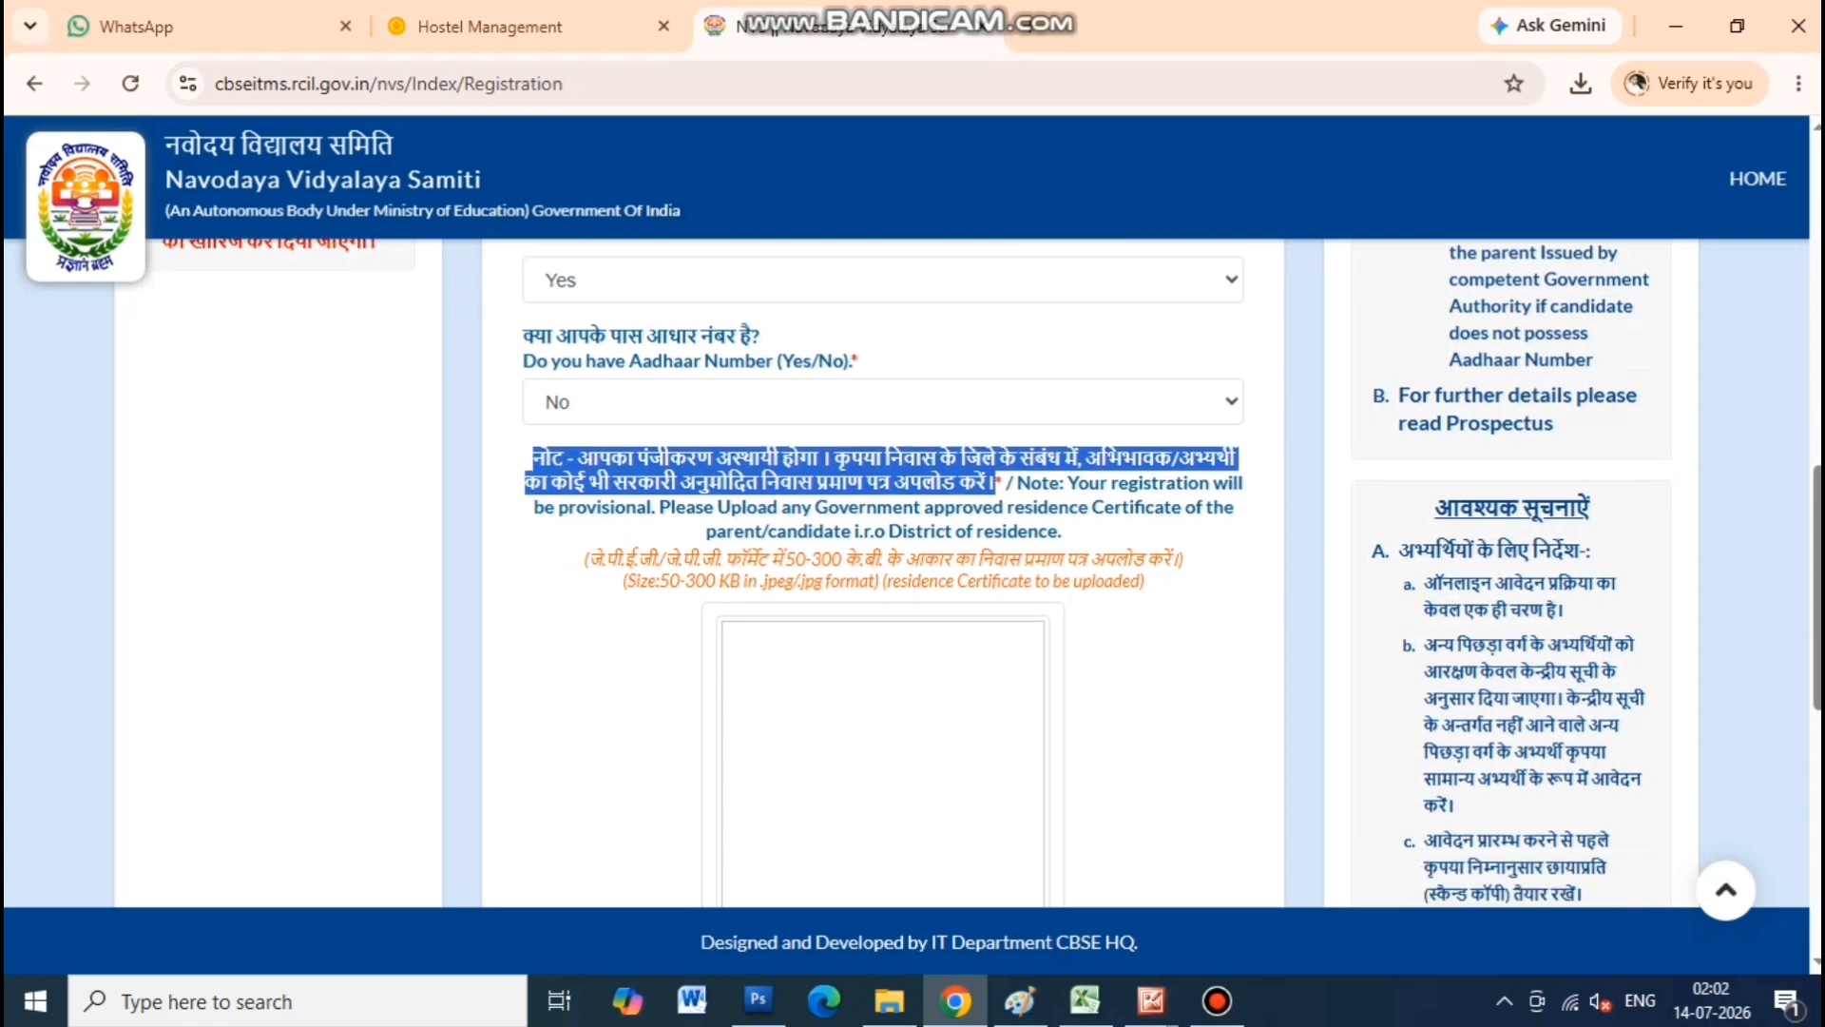
pyautogui.click(787, 784)
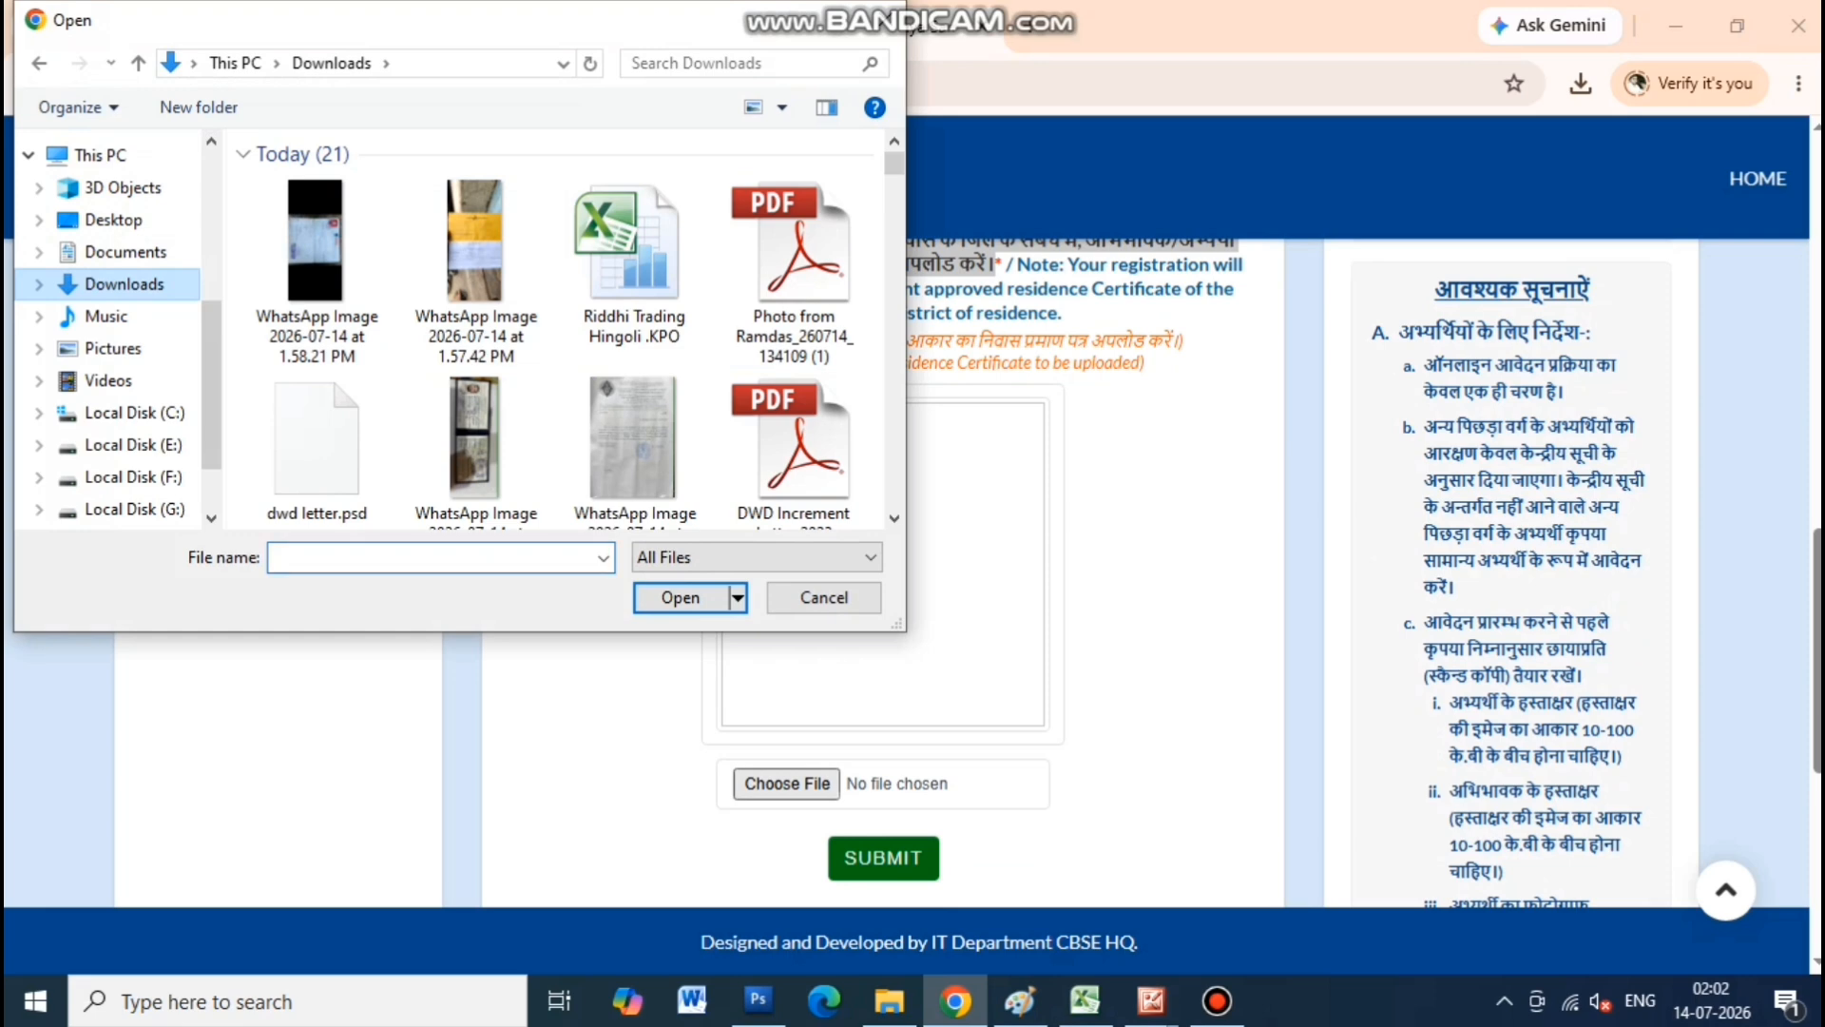
pyautogui.click(125, 252)
pyautogui.click(125, 285)
pyautogui.scroll(-1, 636, 362)
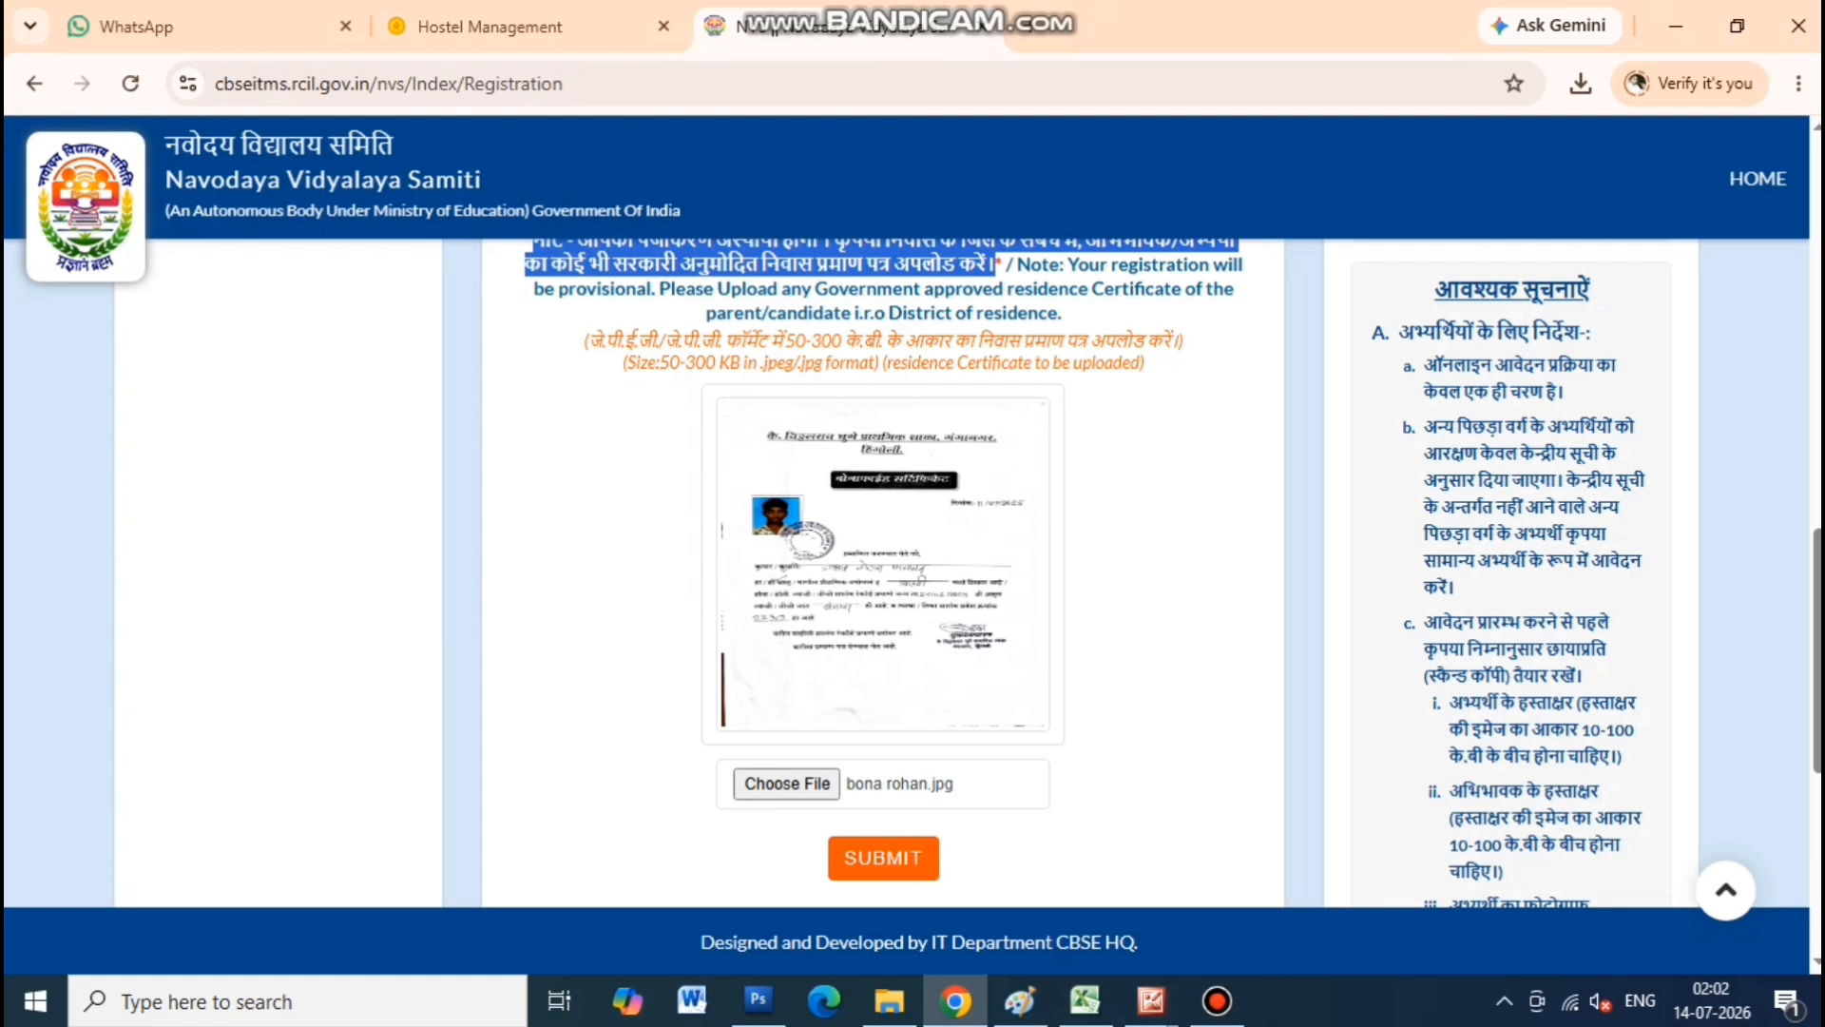
pyautogui.click(884, 857)
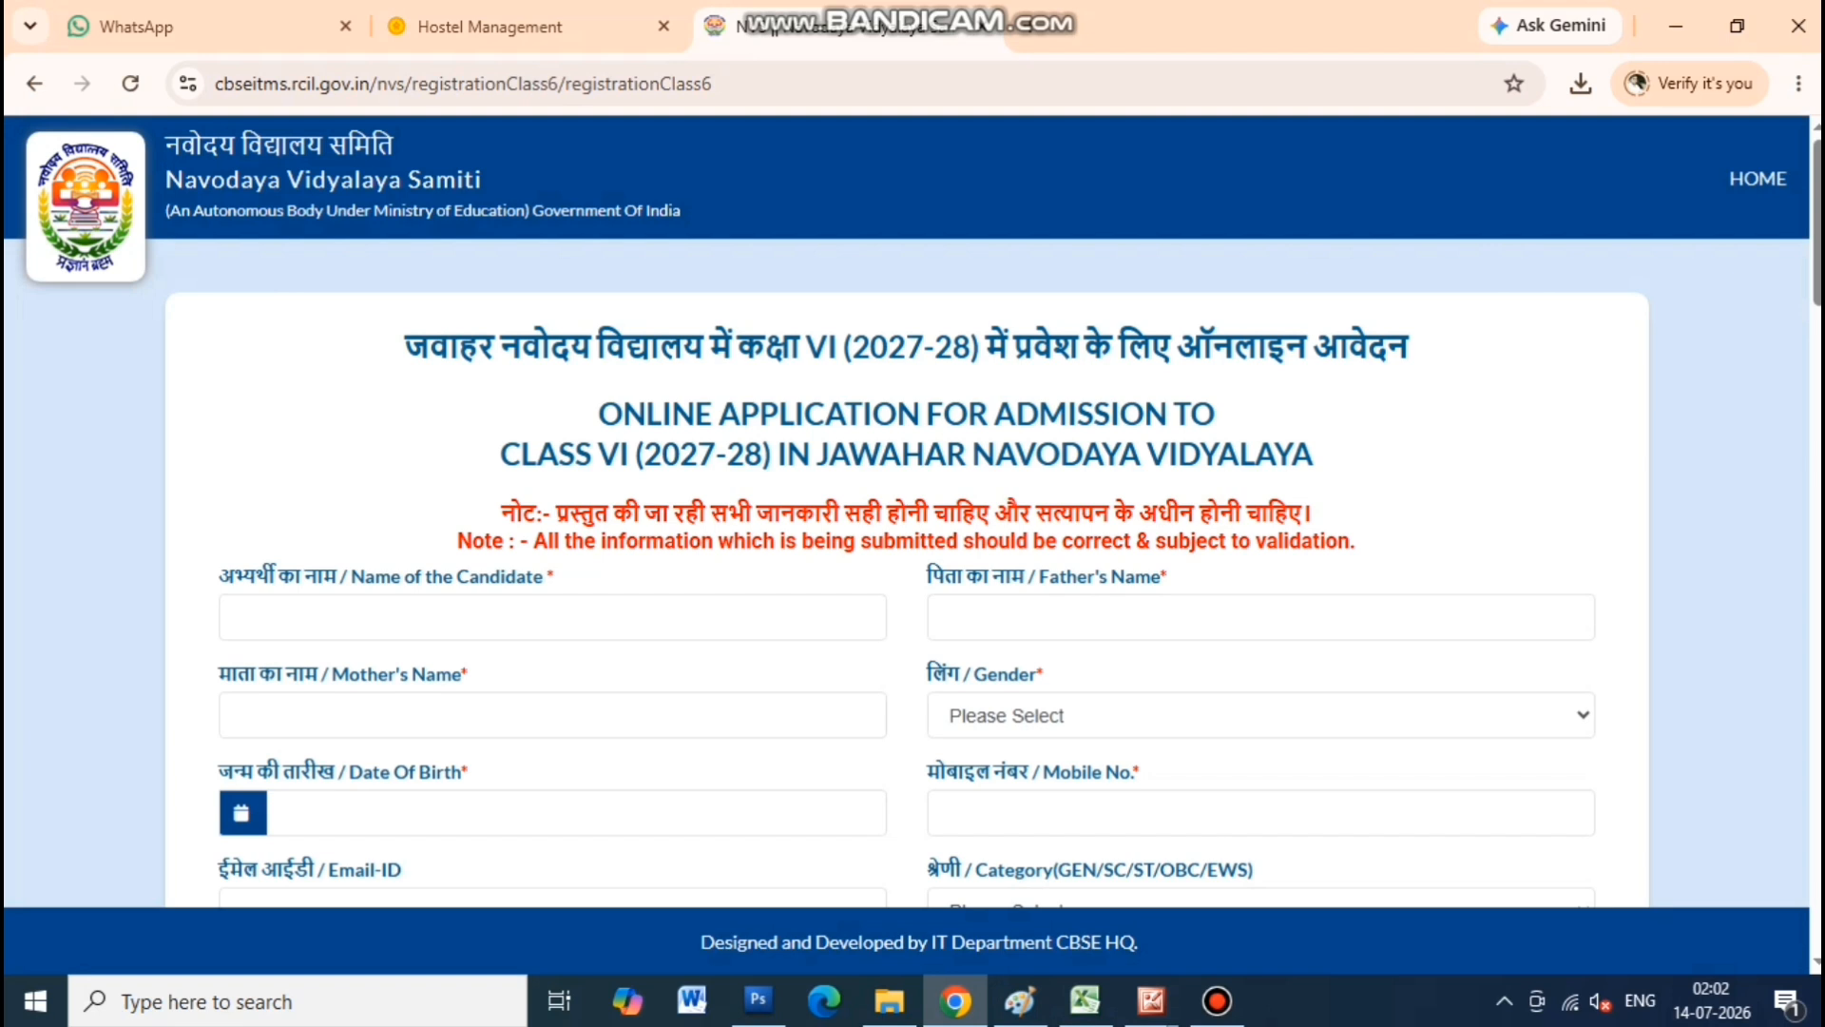
# Enter the candidate's name and the mother's name in the application form
pyautogui.moveTo(219, 577); pyautogui.dragTo(555, 576)
pyautogui.click(551, 617)
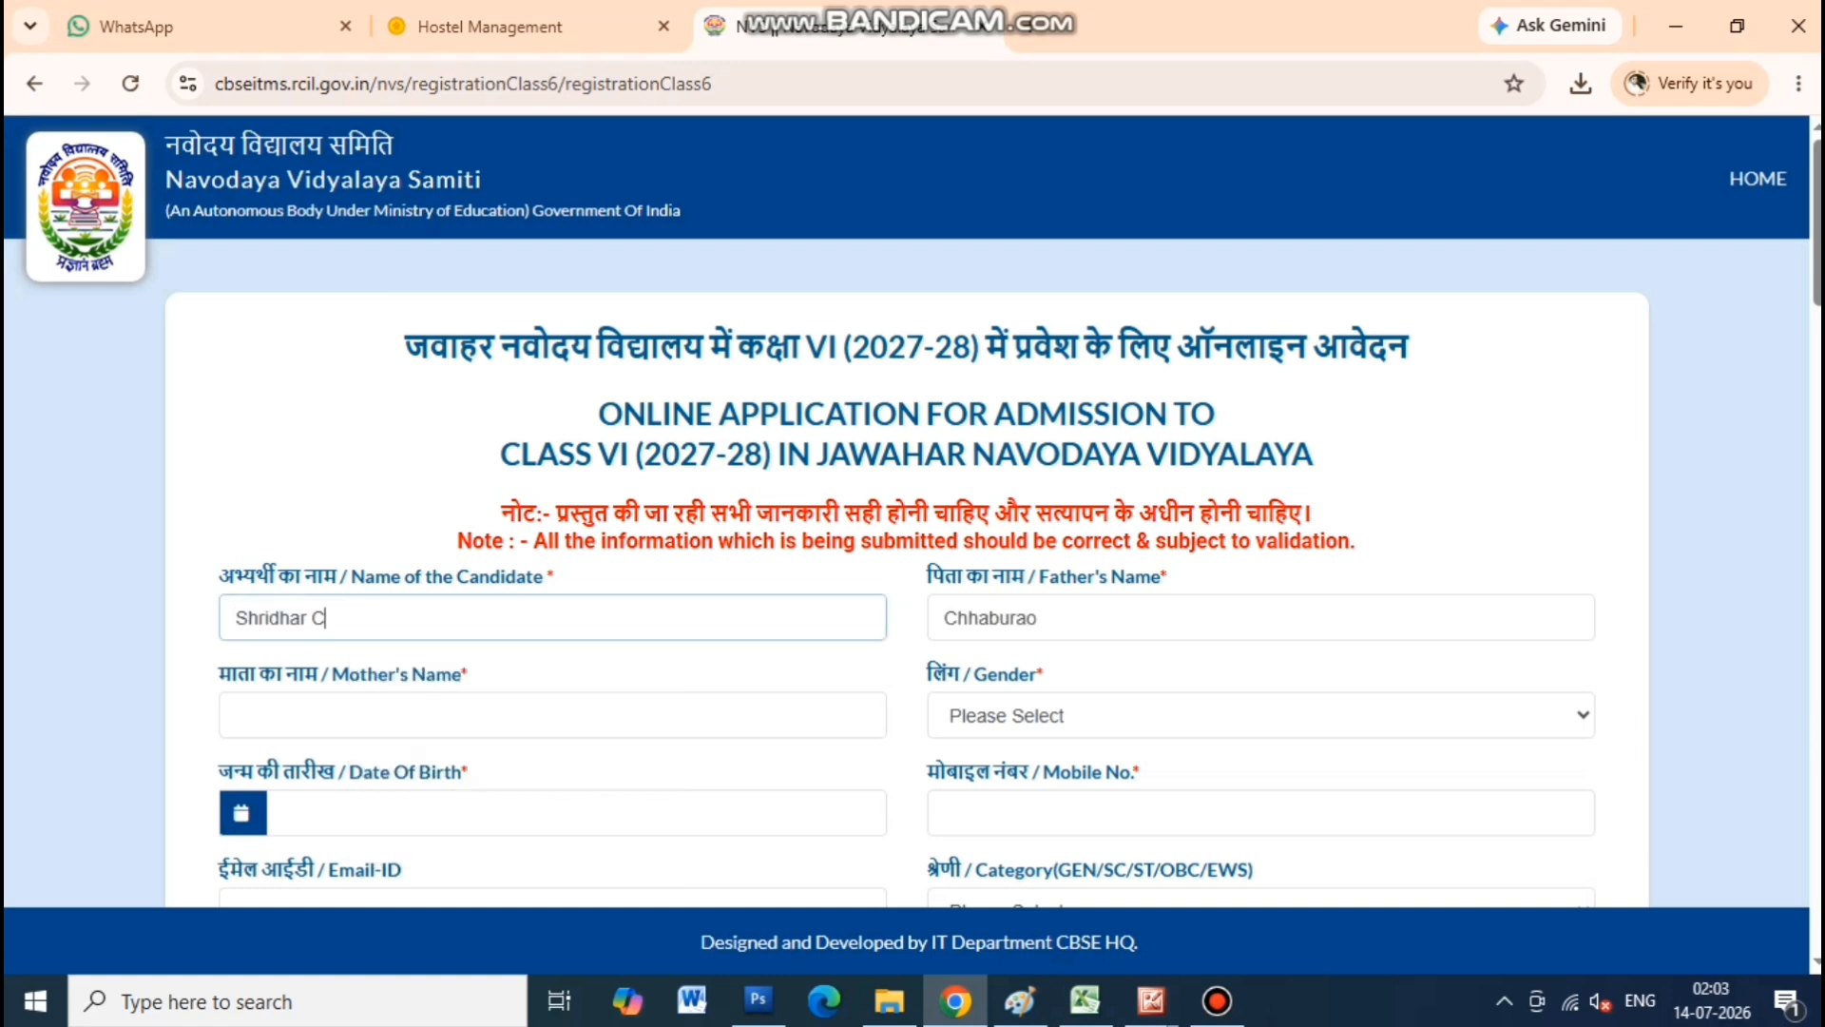
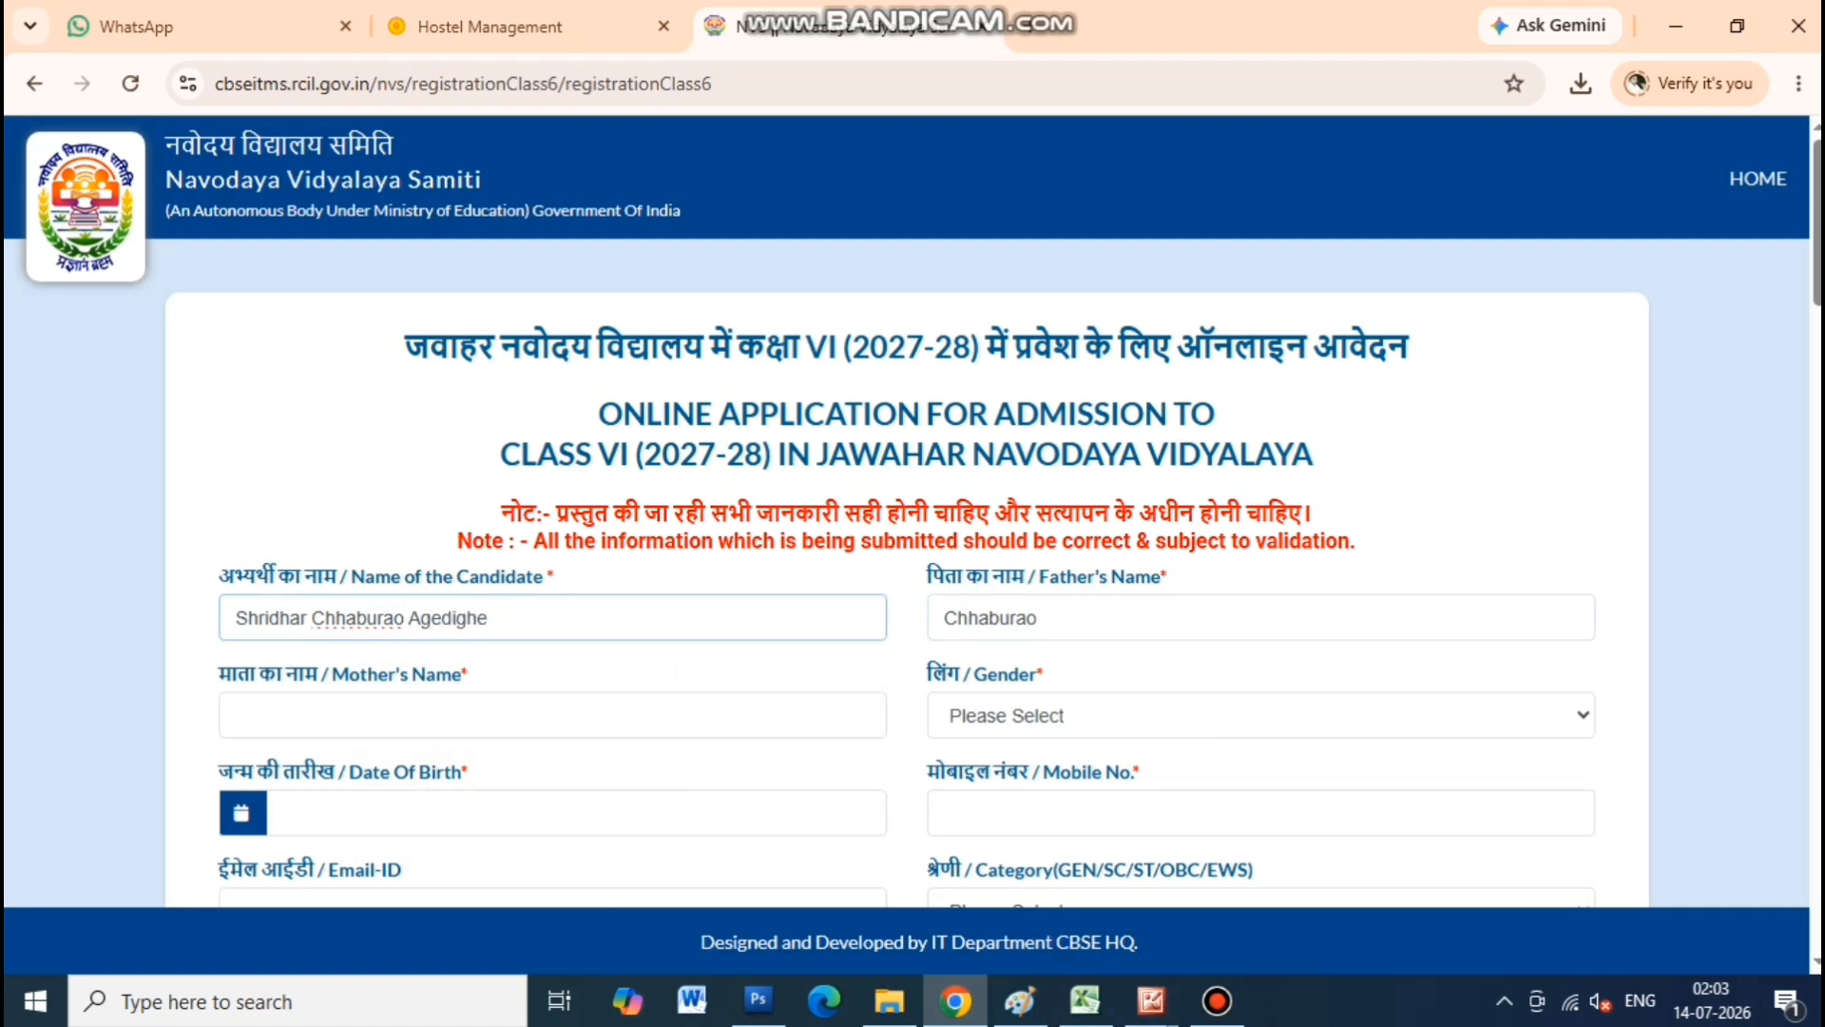
pyautogui.press('Tab')
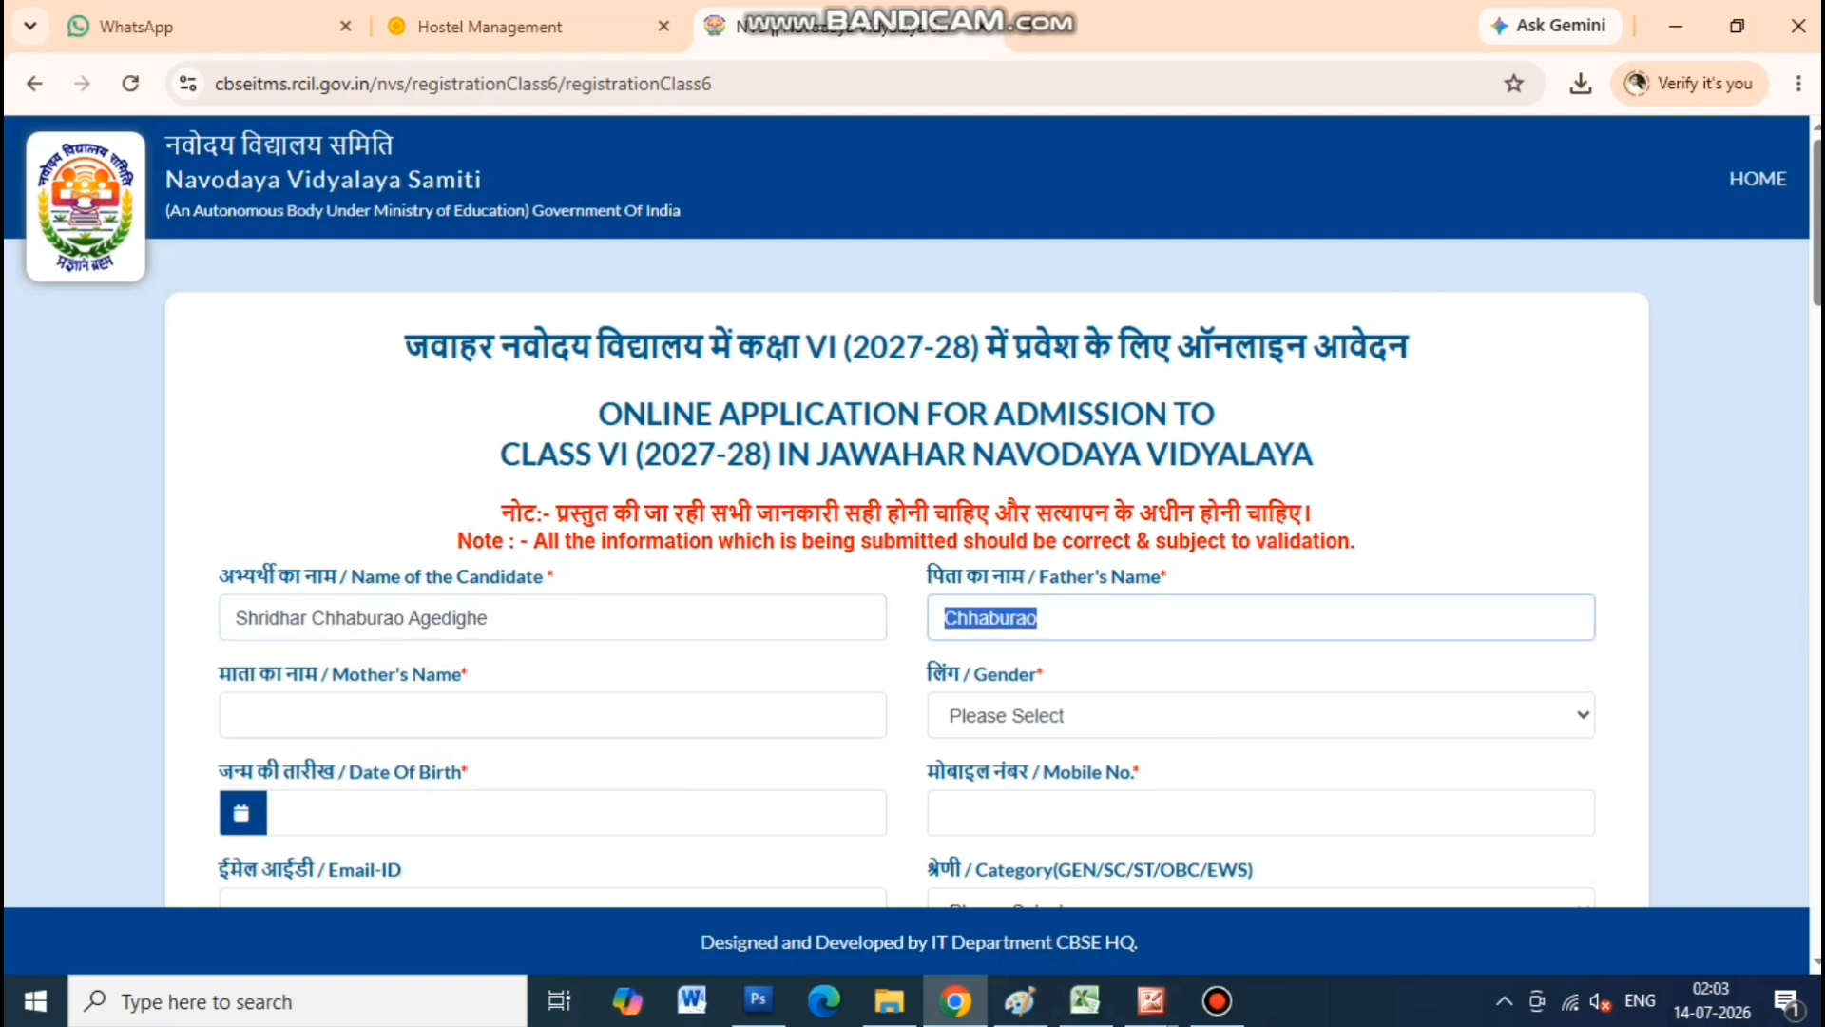
pyautogui.press('Tab')
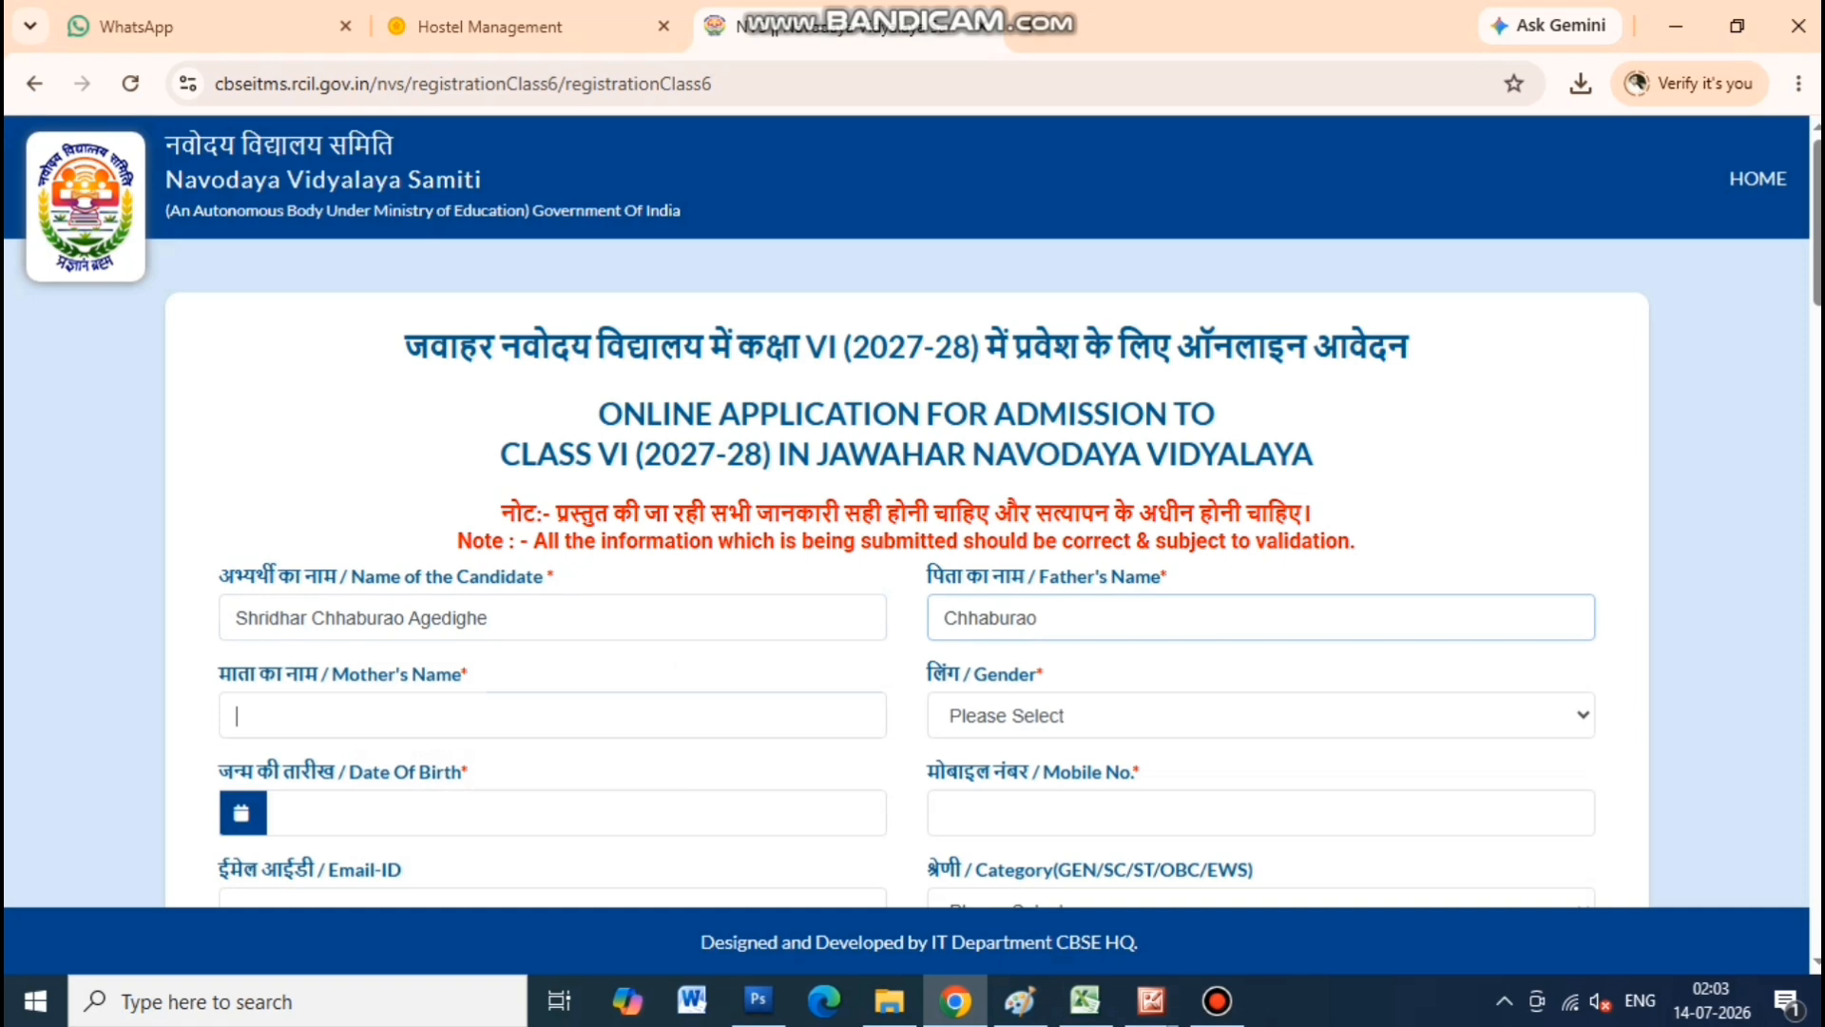
pyautogui.write('Varsha')
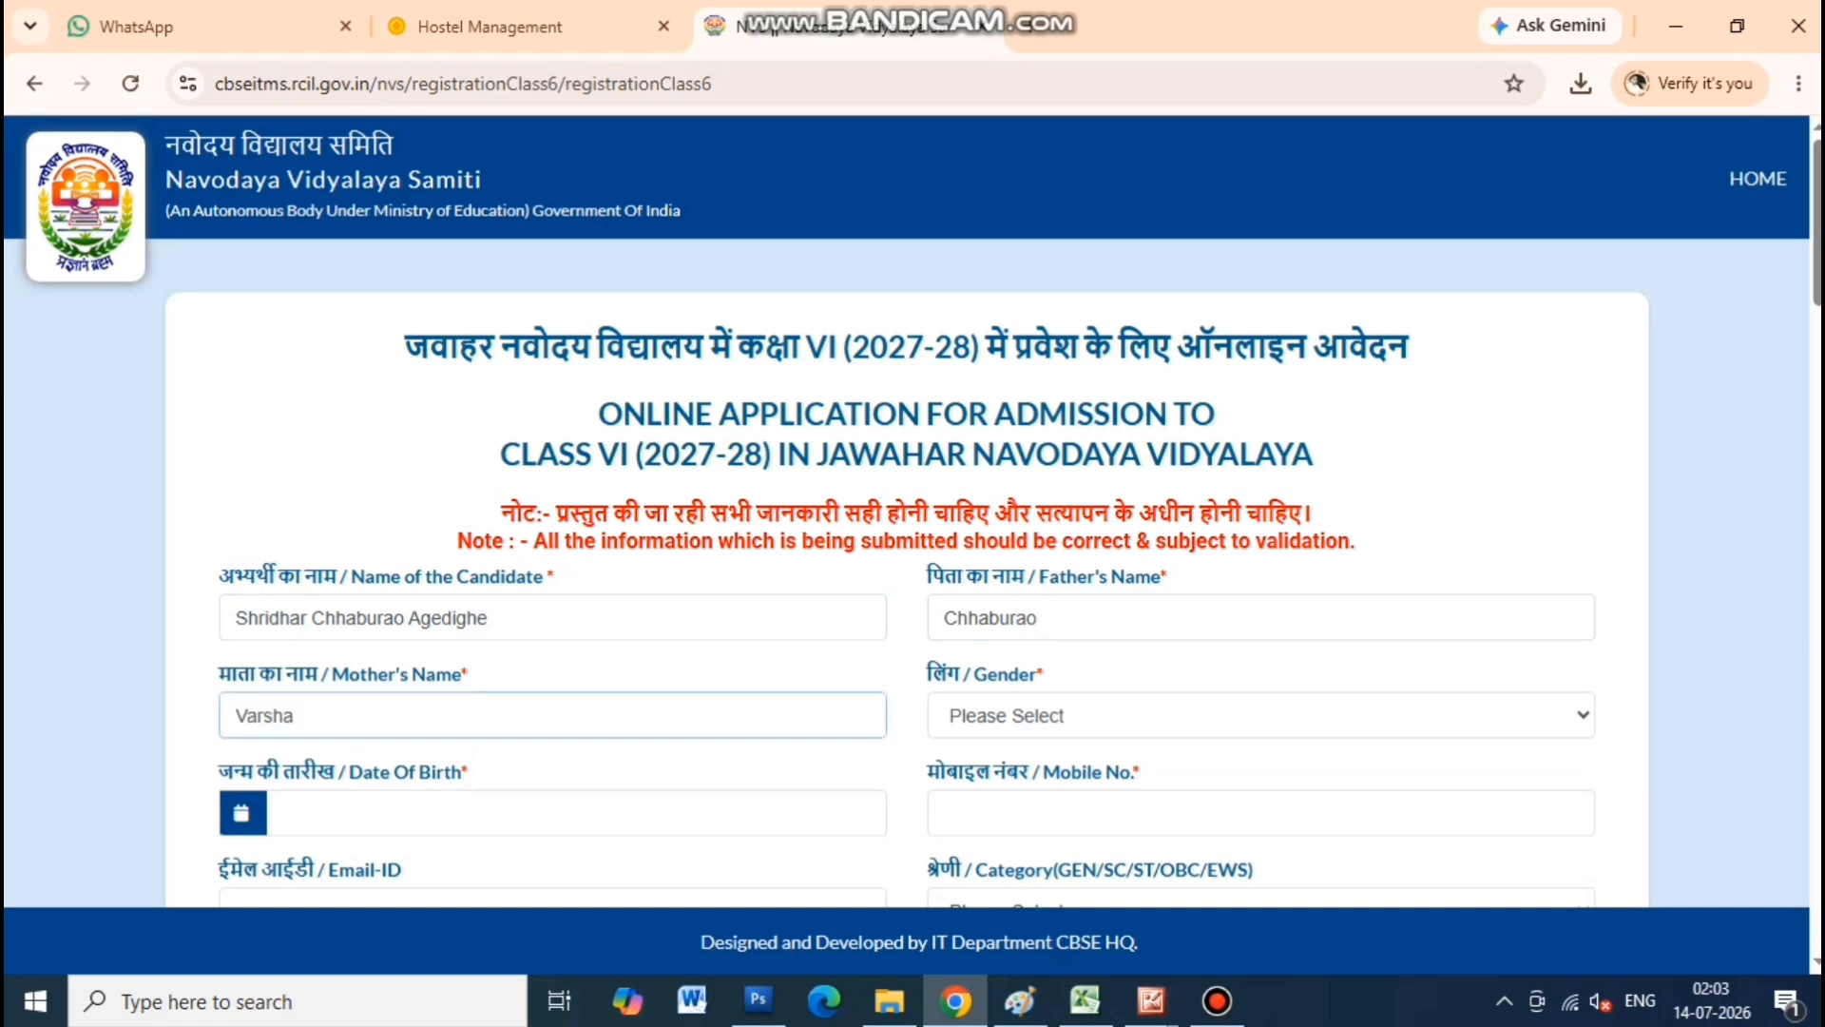
# Set gender to Male and date of birth to 20 July 2015
pyautogui.click(1261, 715)
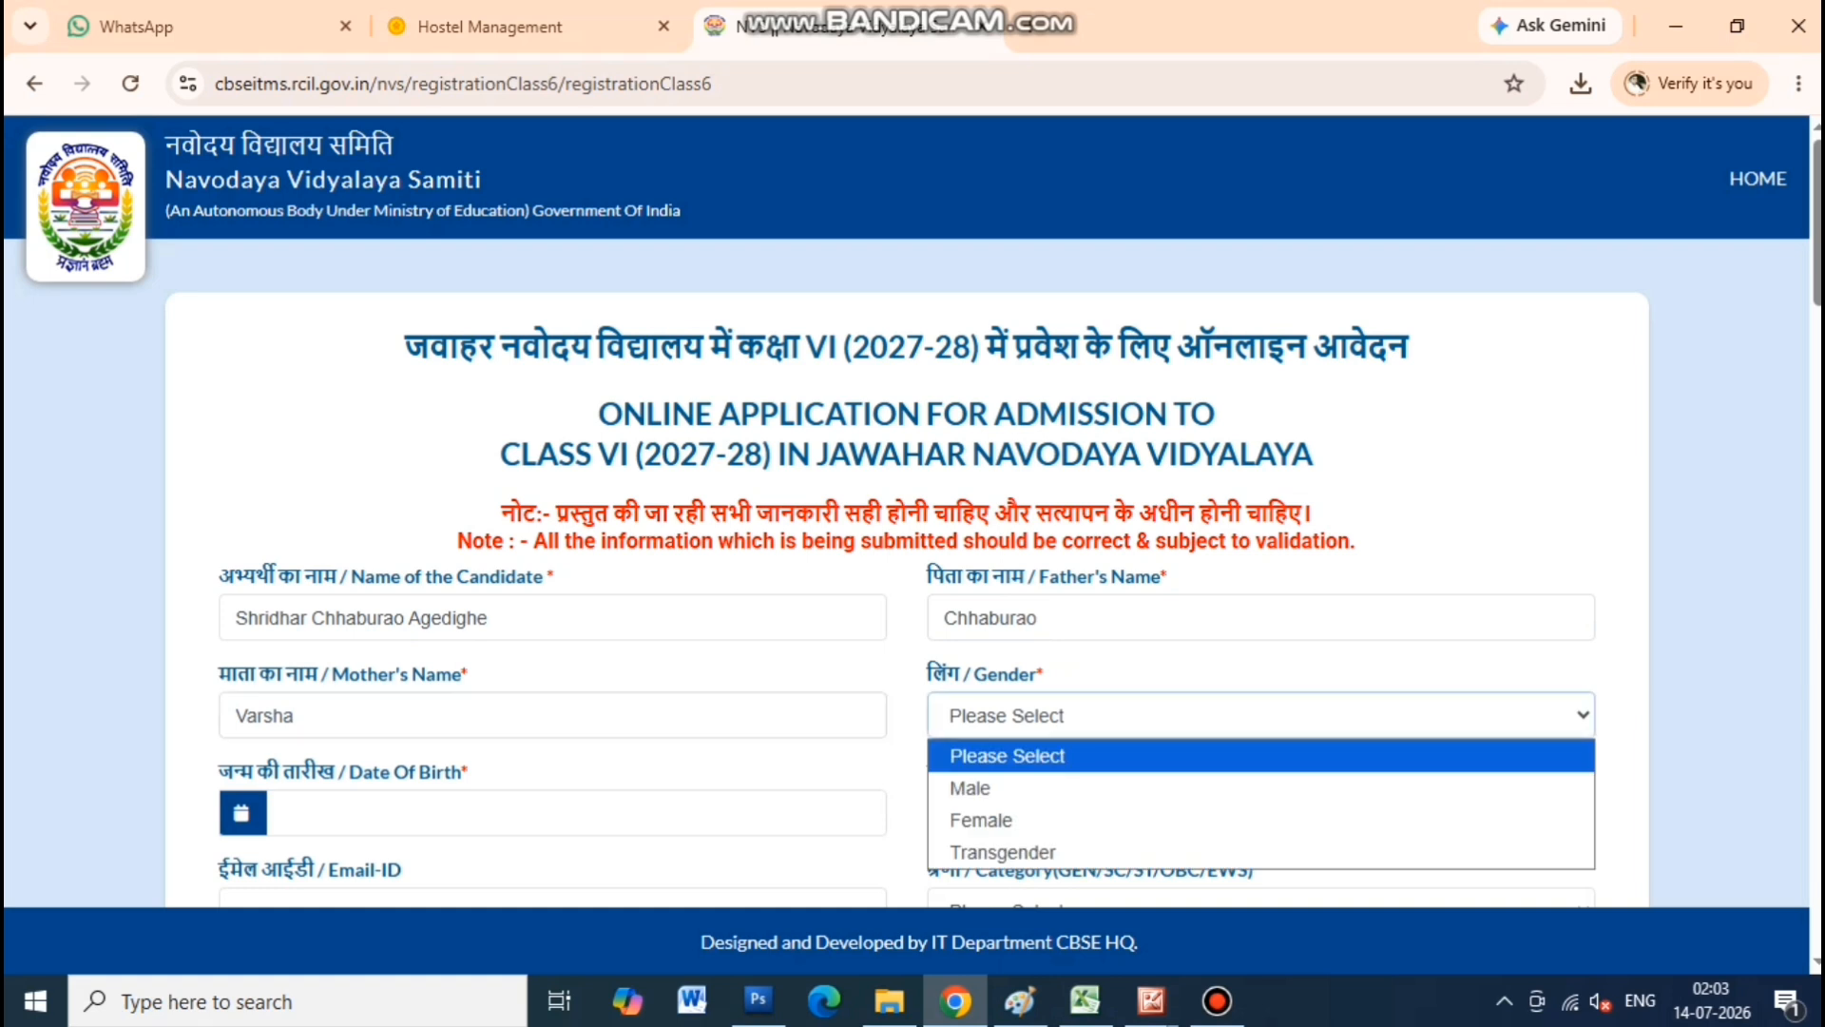
pyautogui.click(1261, 788)
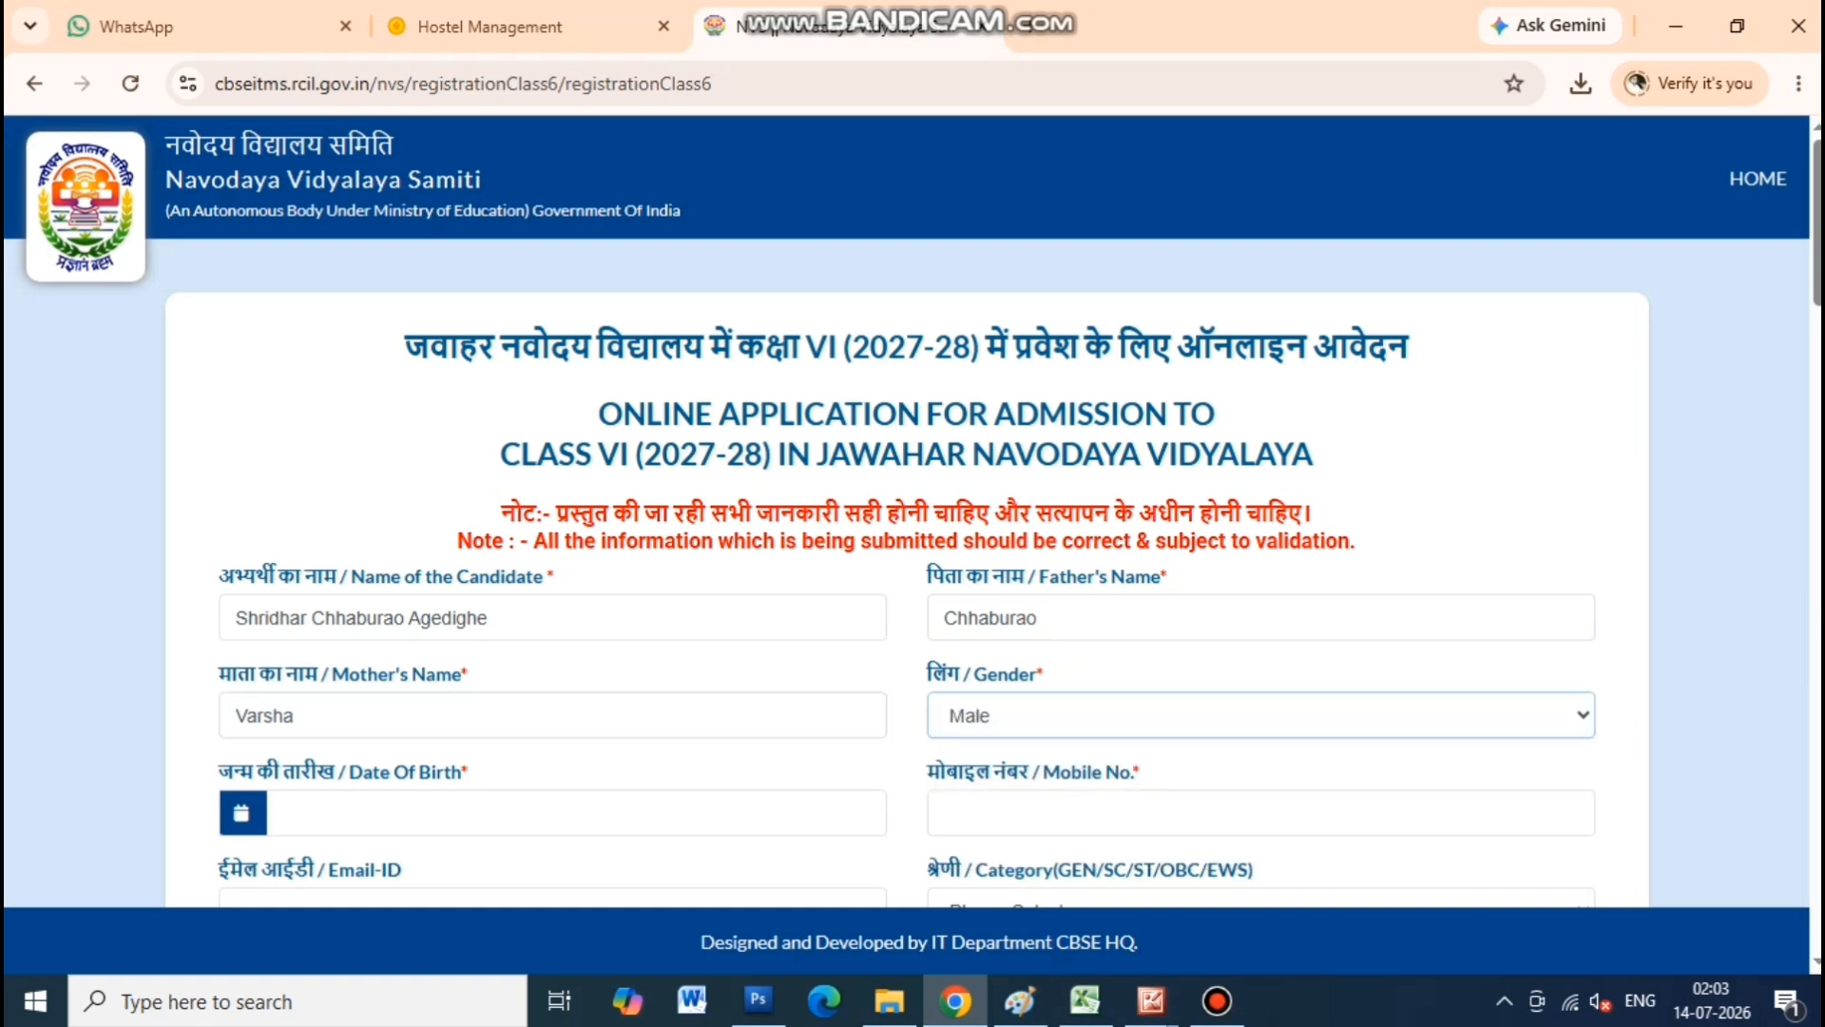
pyautogui.click(552, 813)
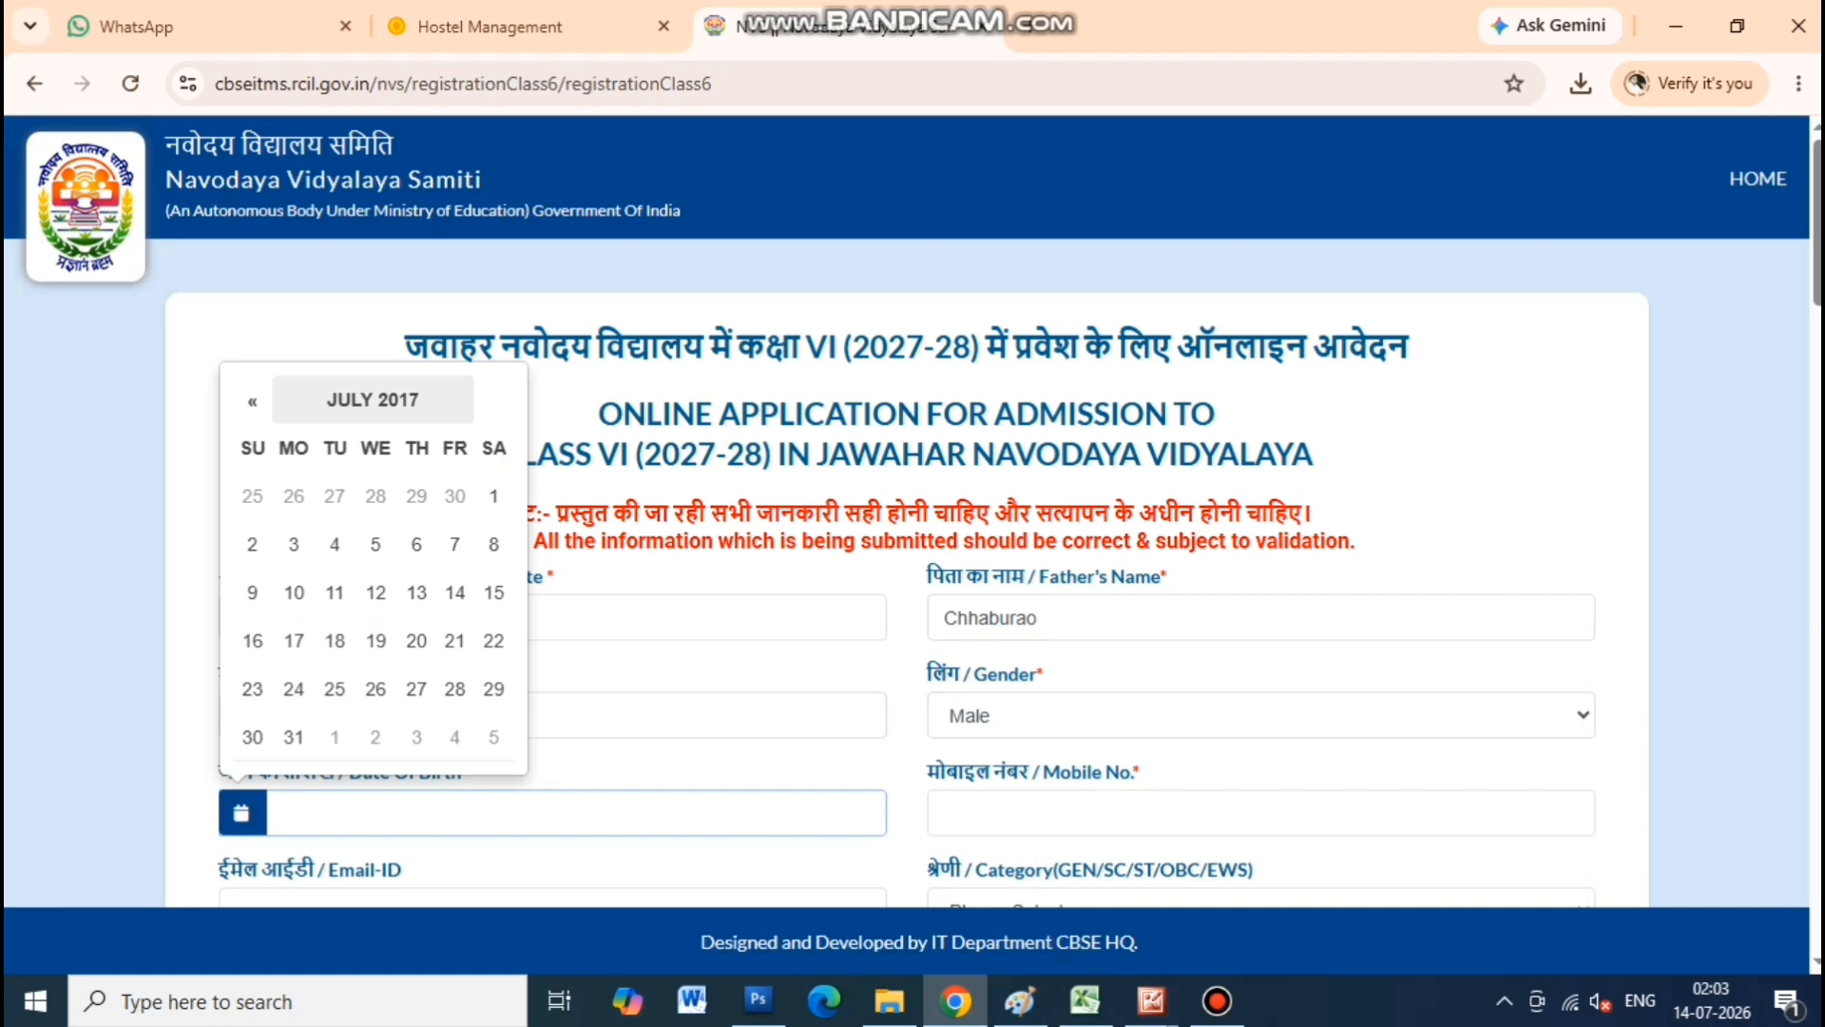
pyautogui.click(373, 399)
pyautogui.click(355, 493)
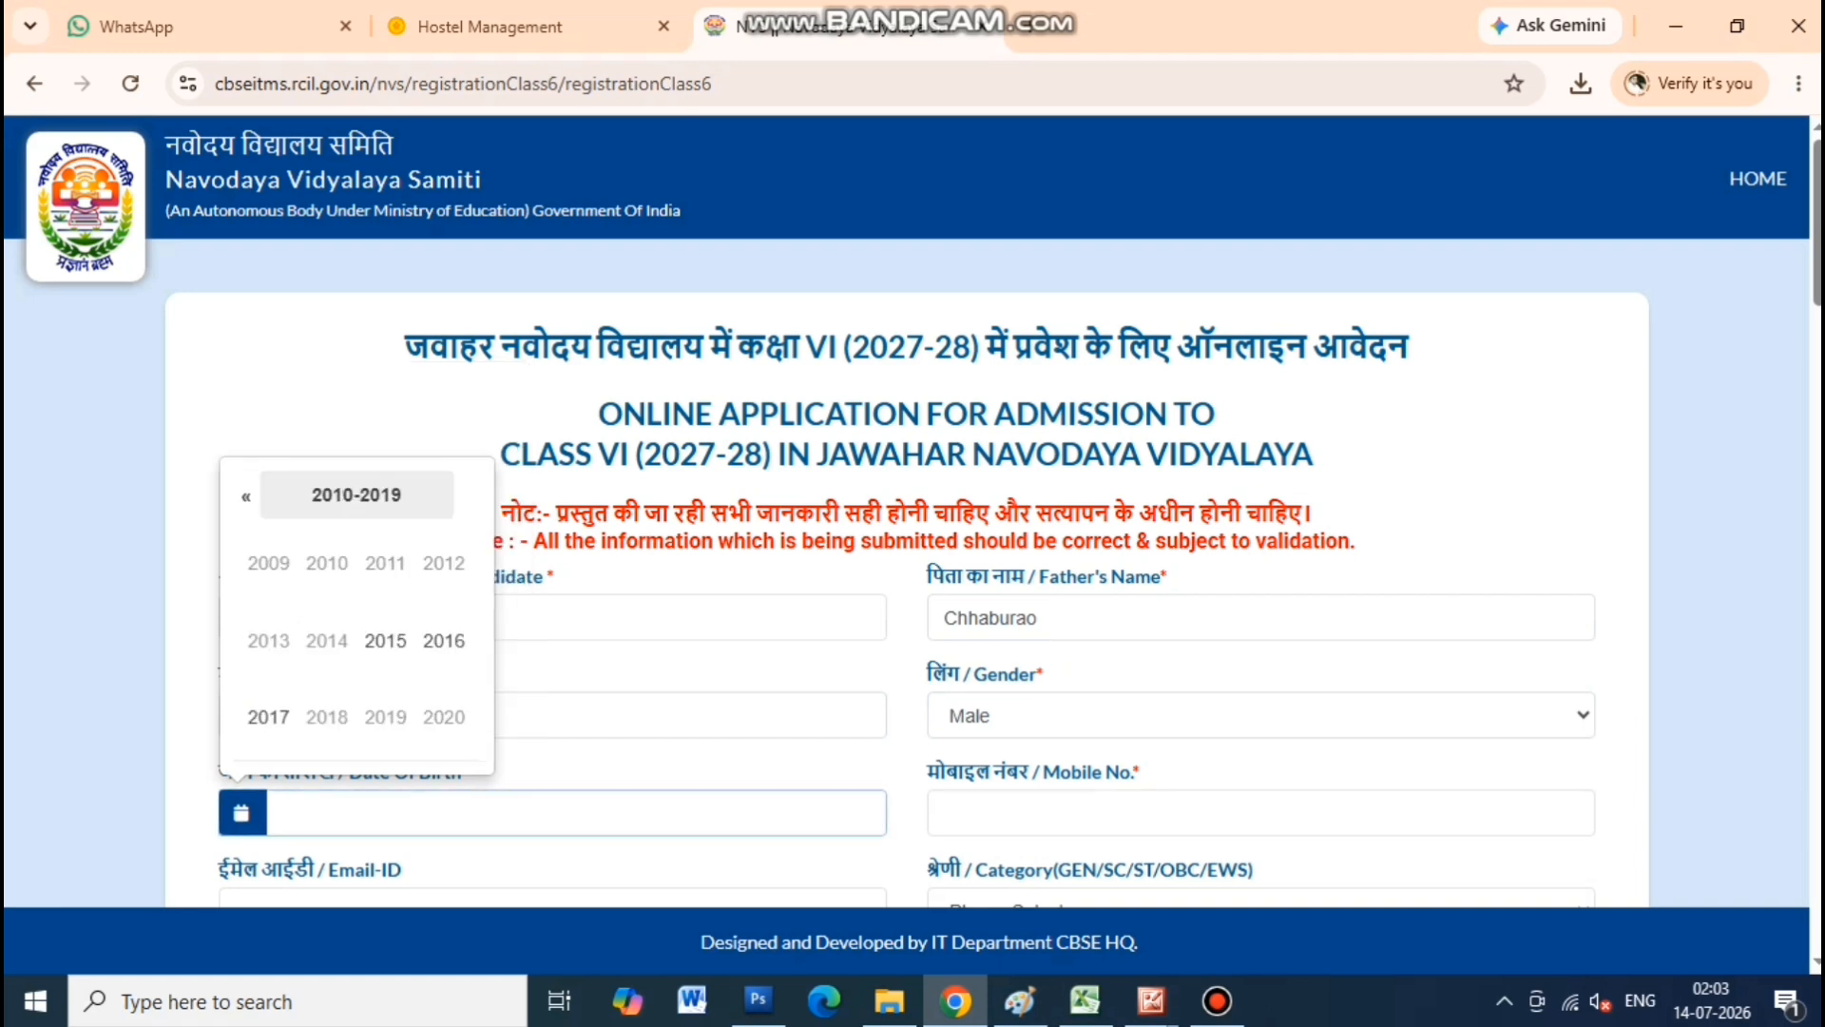
pyautogui.click(385, 641)
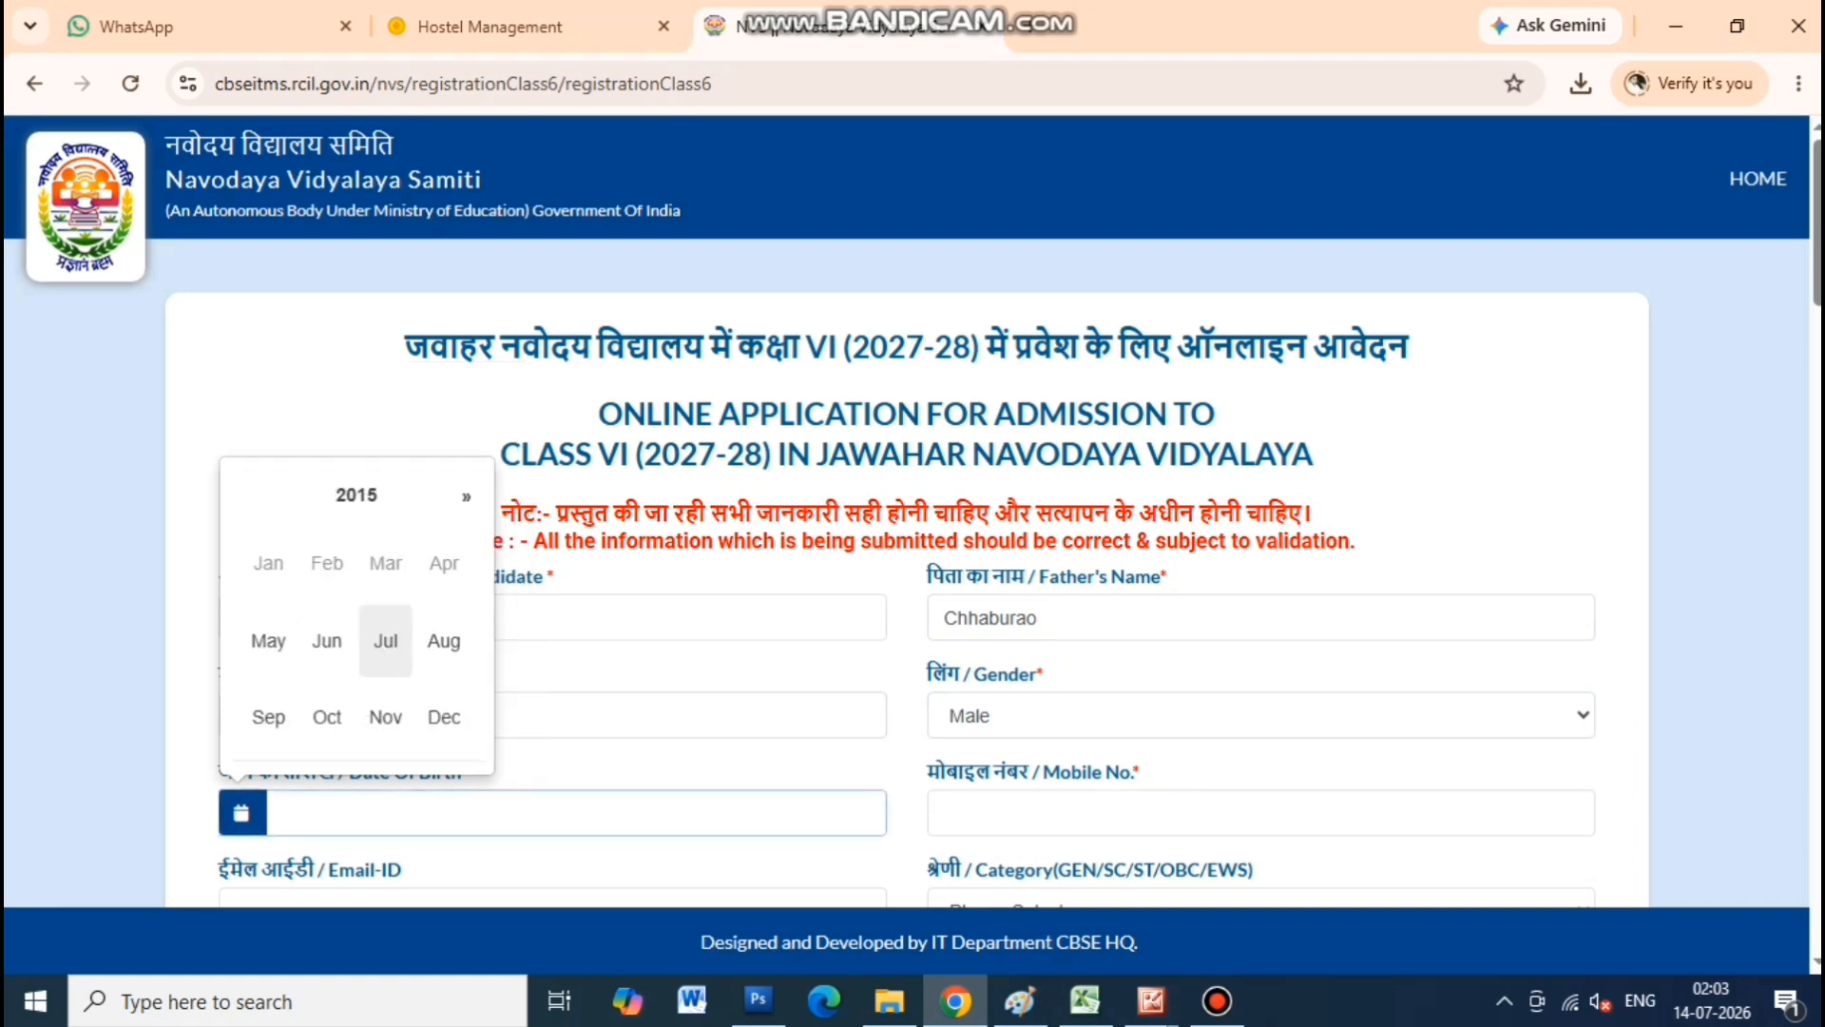
pyautogui.click(385, 641)
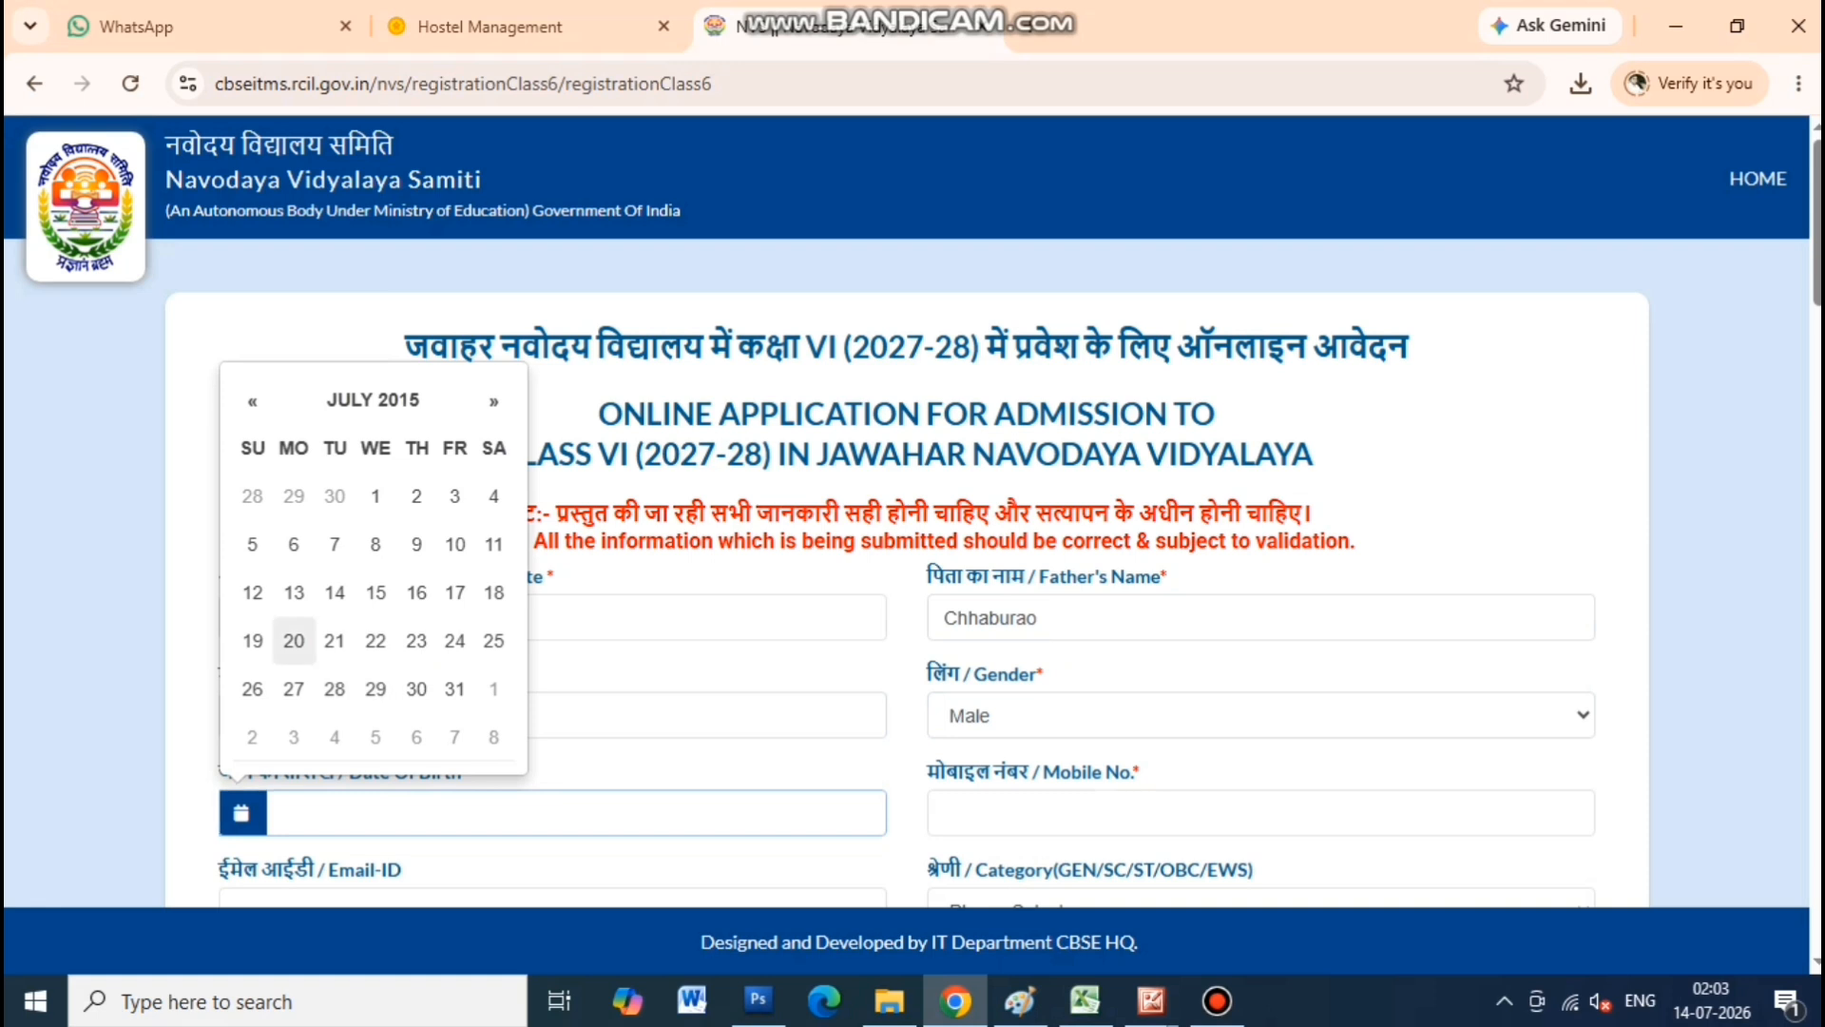
pyautogui.click(294, 640)
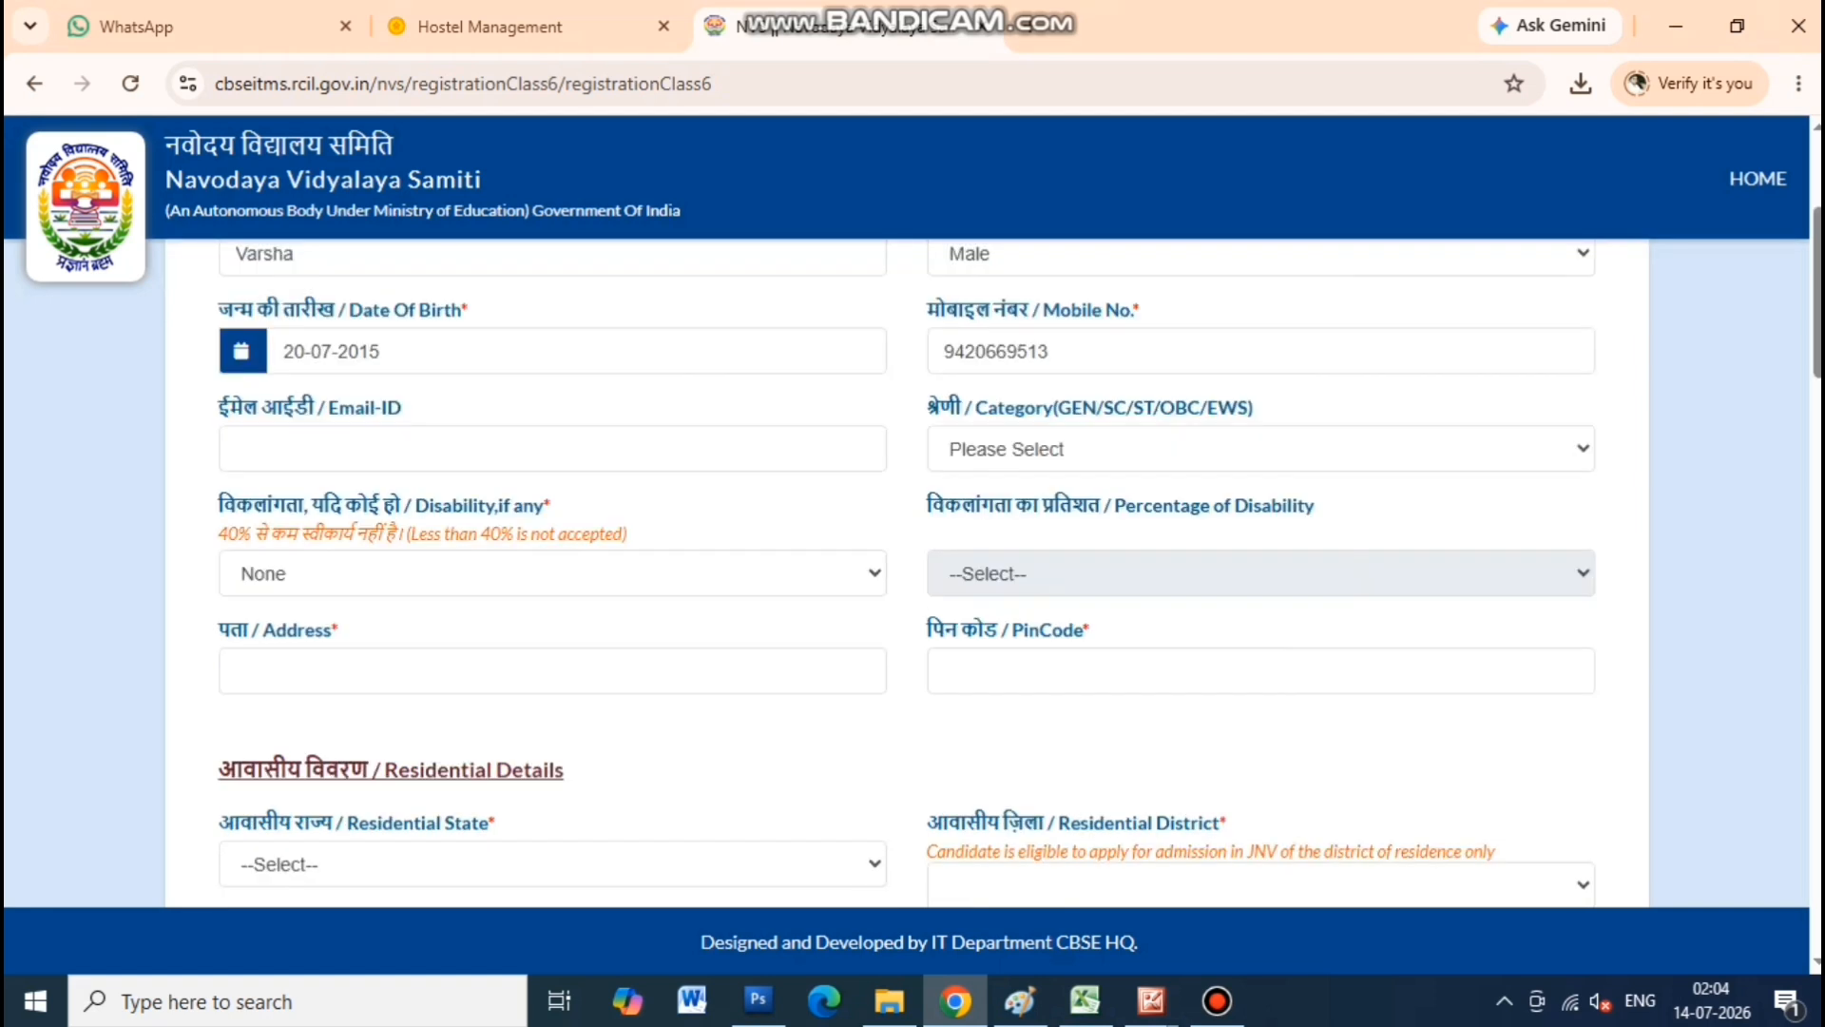
pyautogui.click(1179, 449)
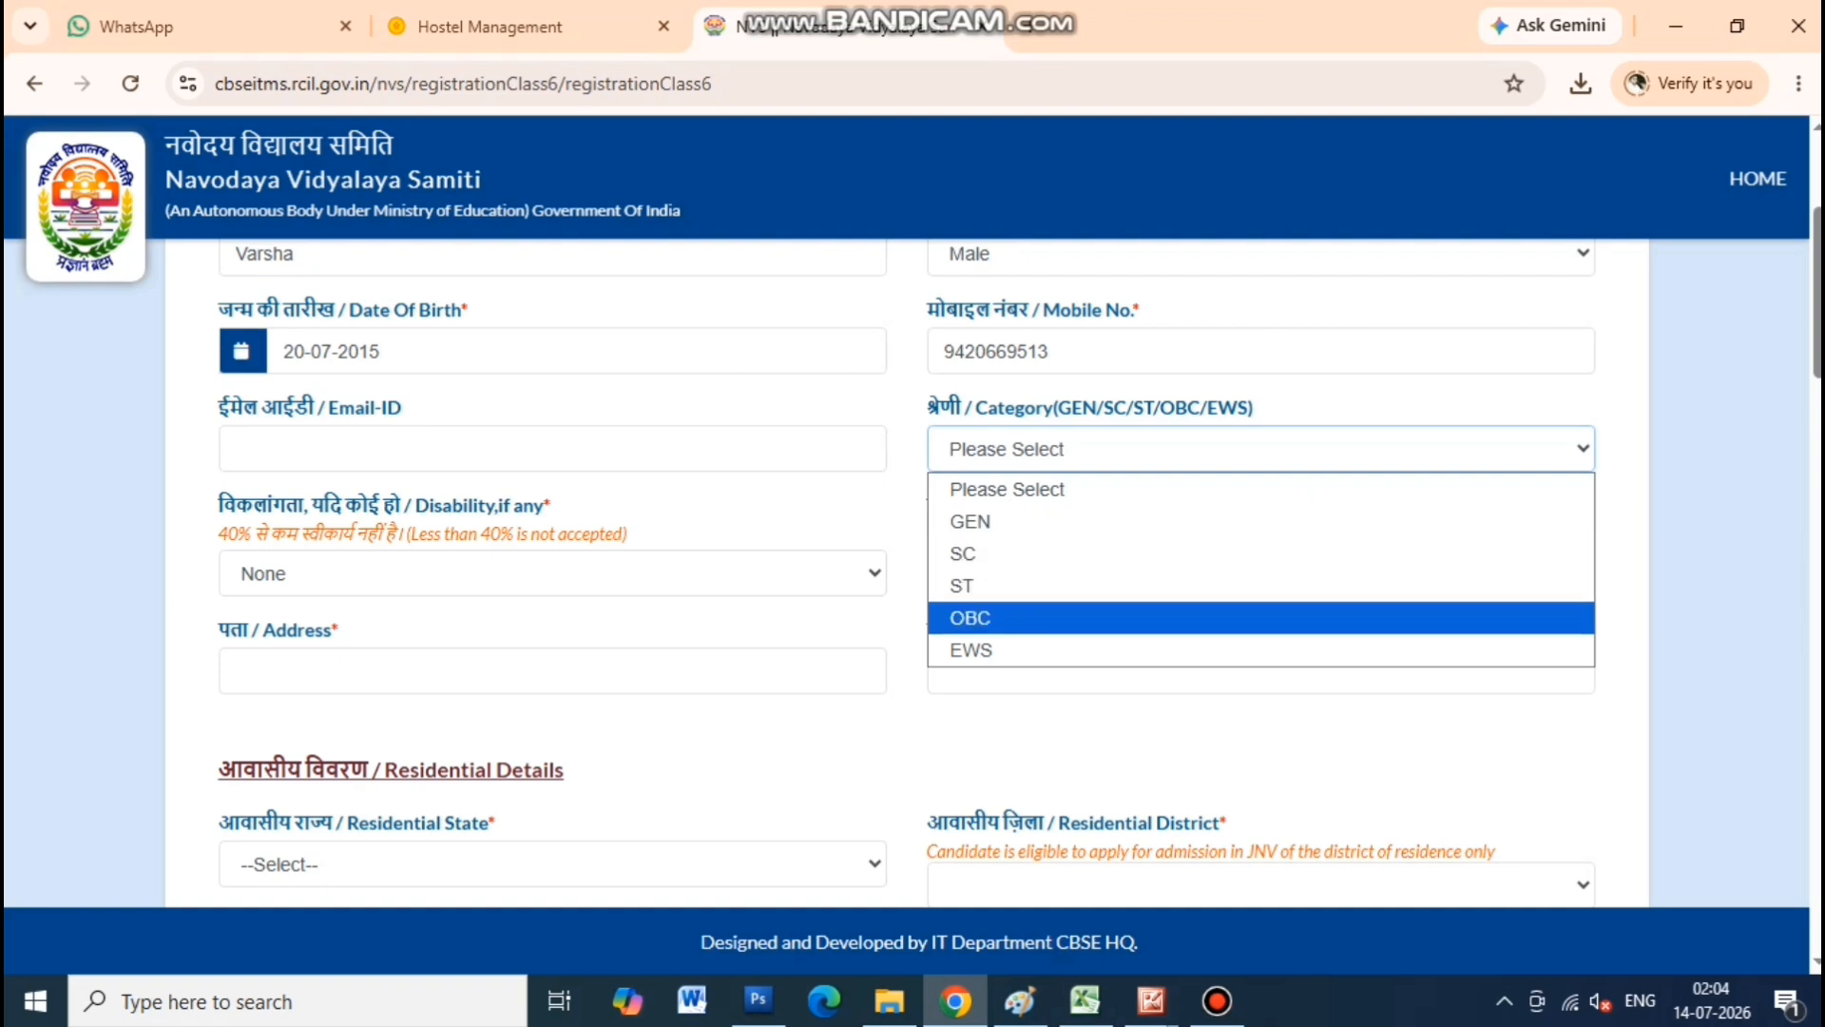
# Set category to OBC and keep disability as None
pyautogui.click(1084, 618)
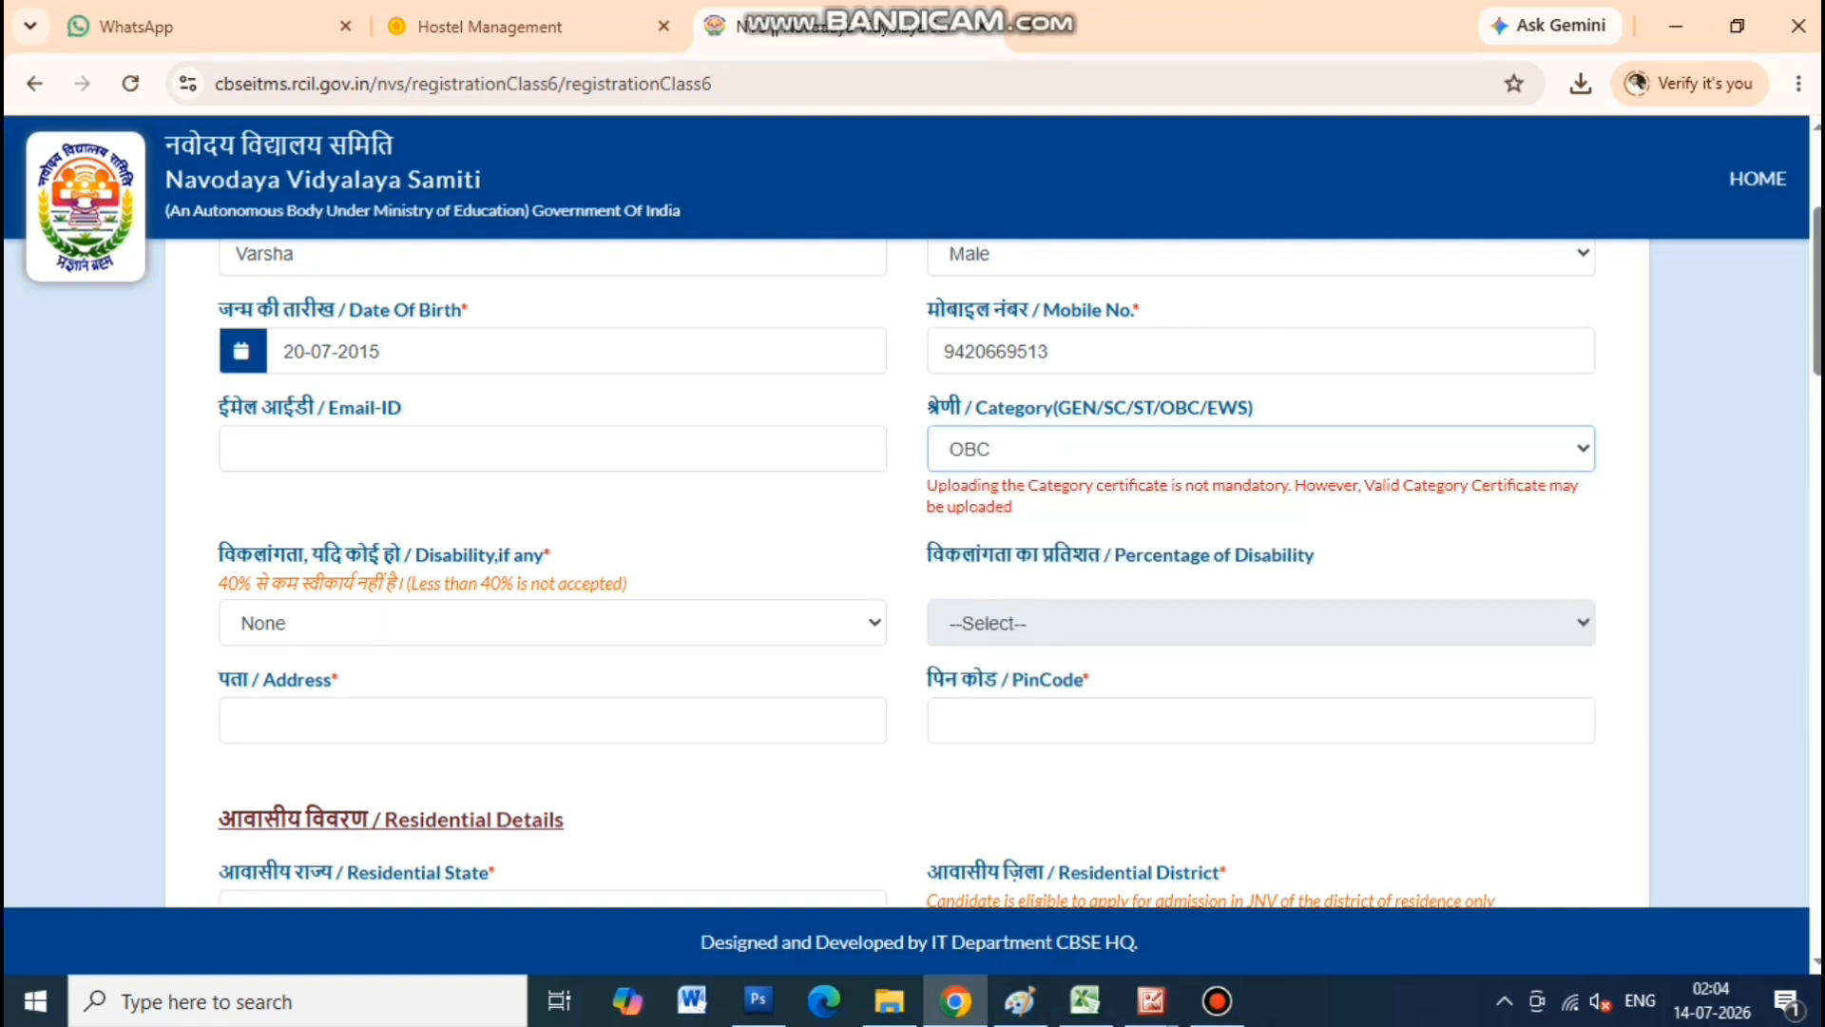
pyautogui.click(400, 623)
pyautogui.click(399, 664)
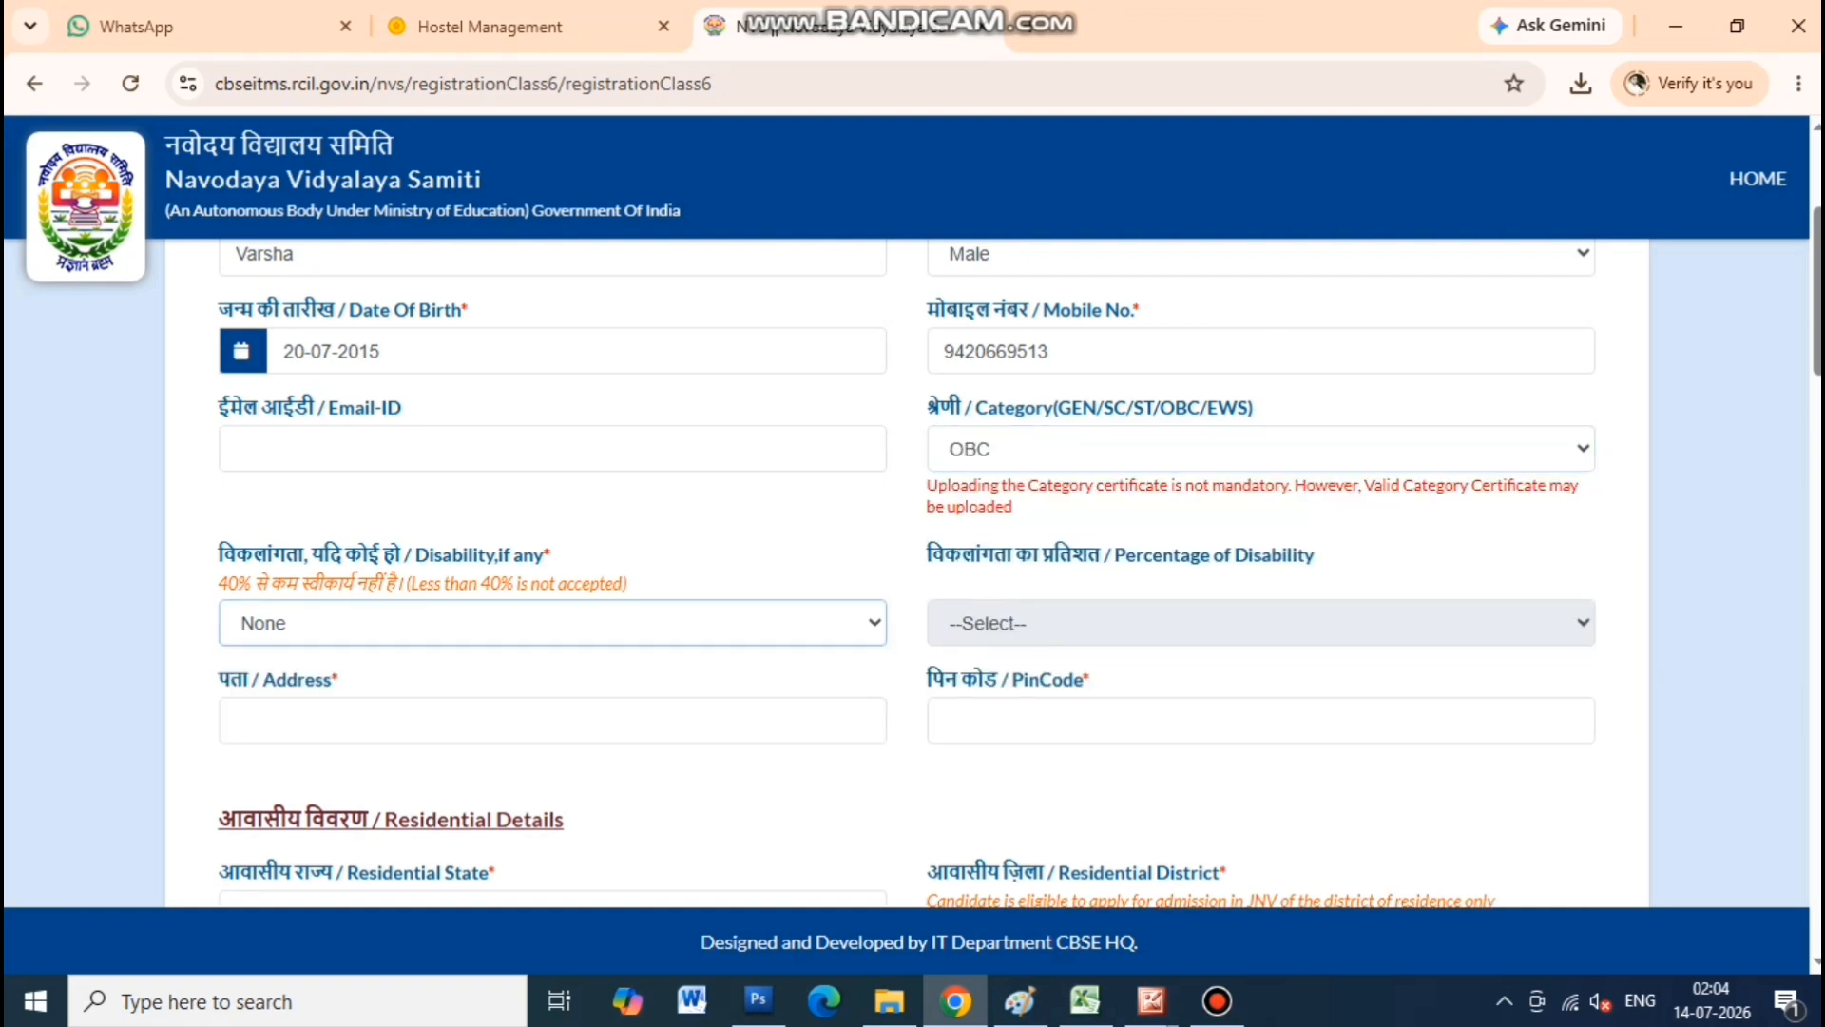
pyautogui.moveTo(219, 555); pyautogui.dragTo(545, 555)
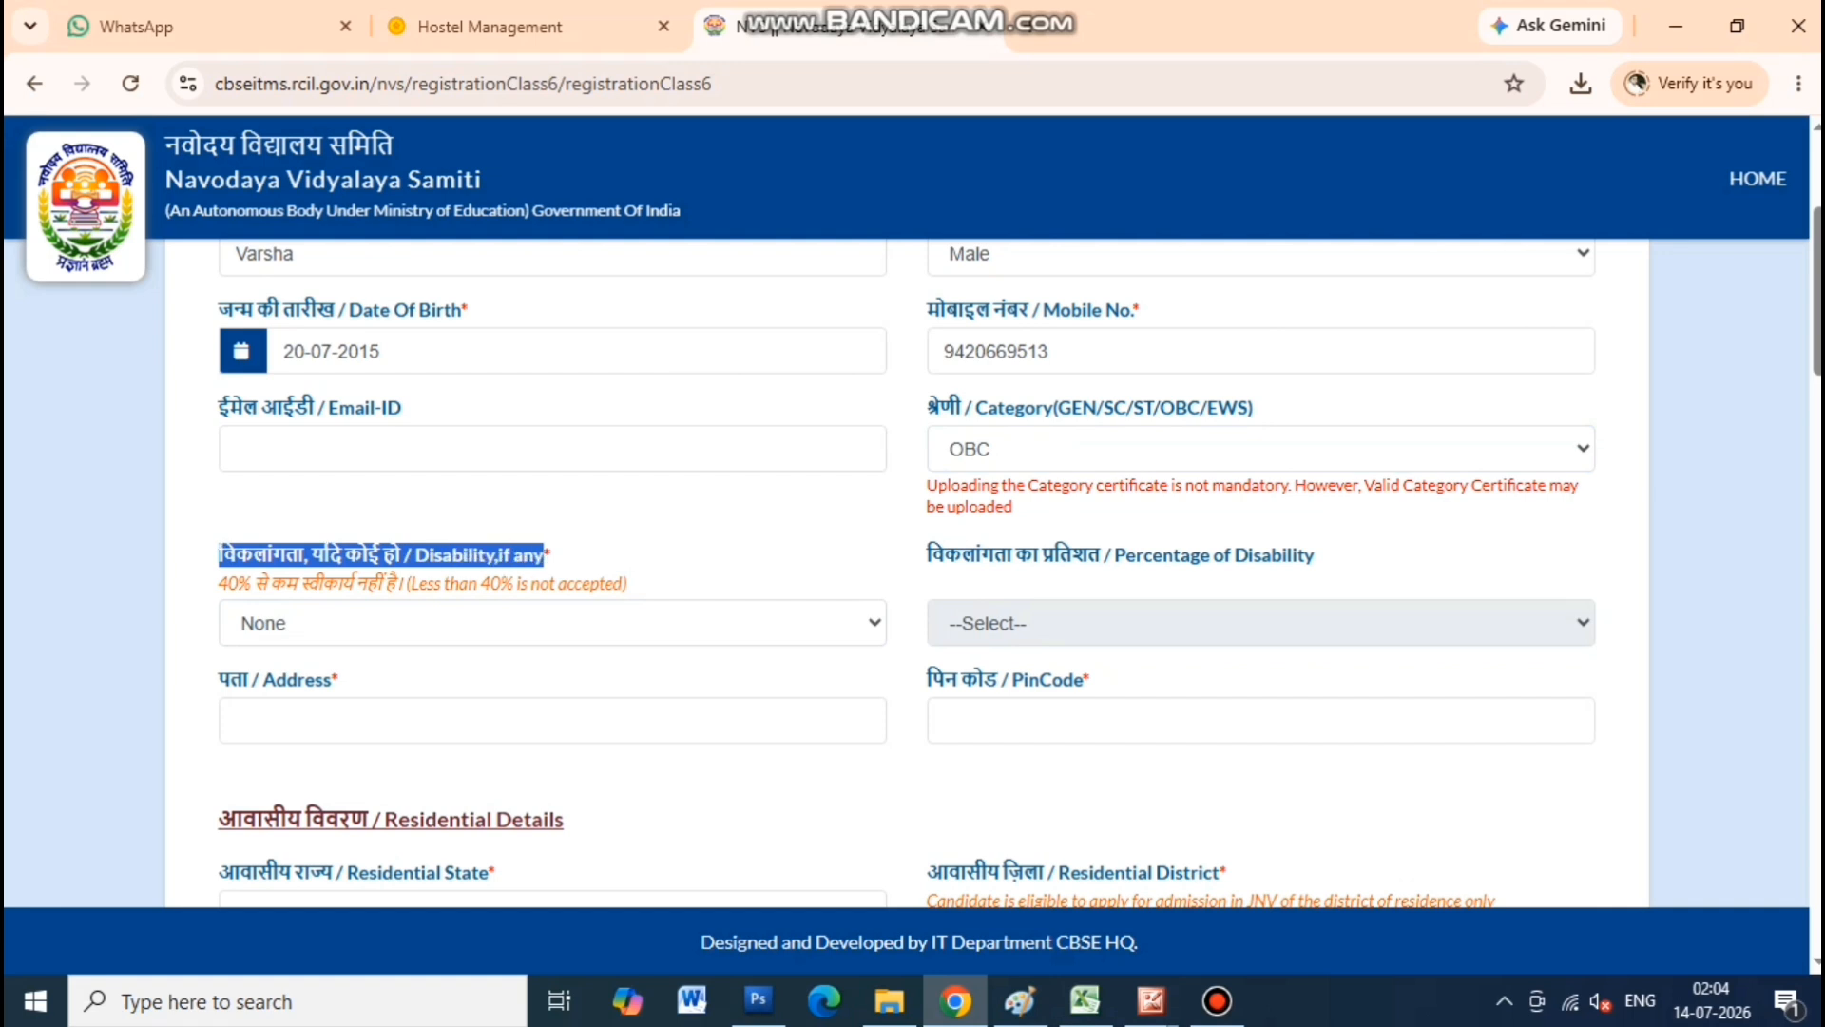
pyautogui.click(546, 557)
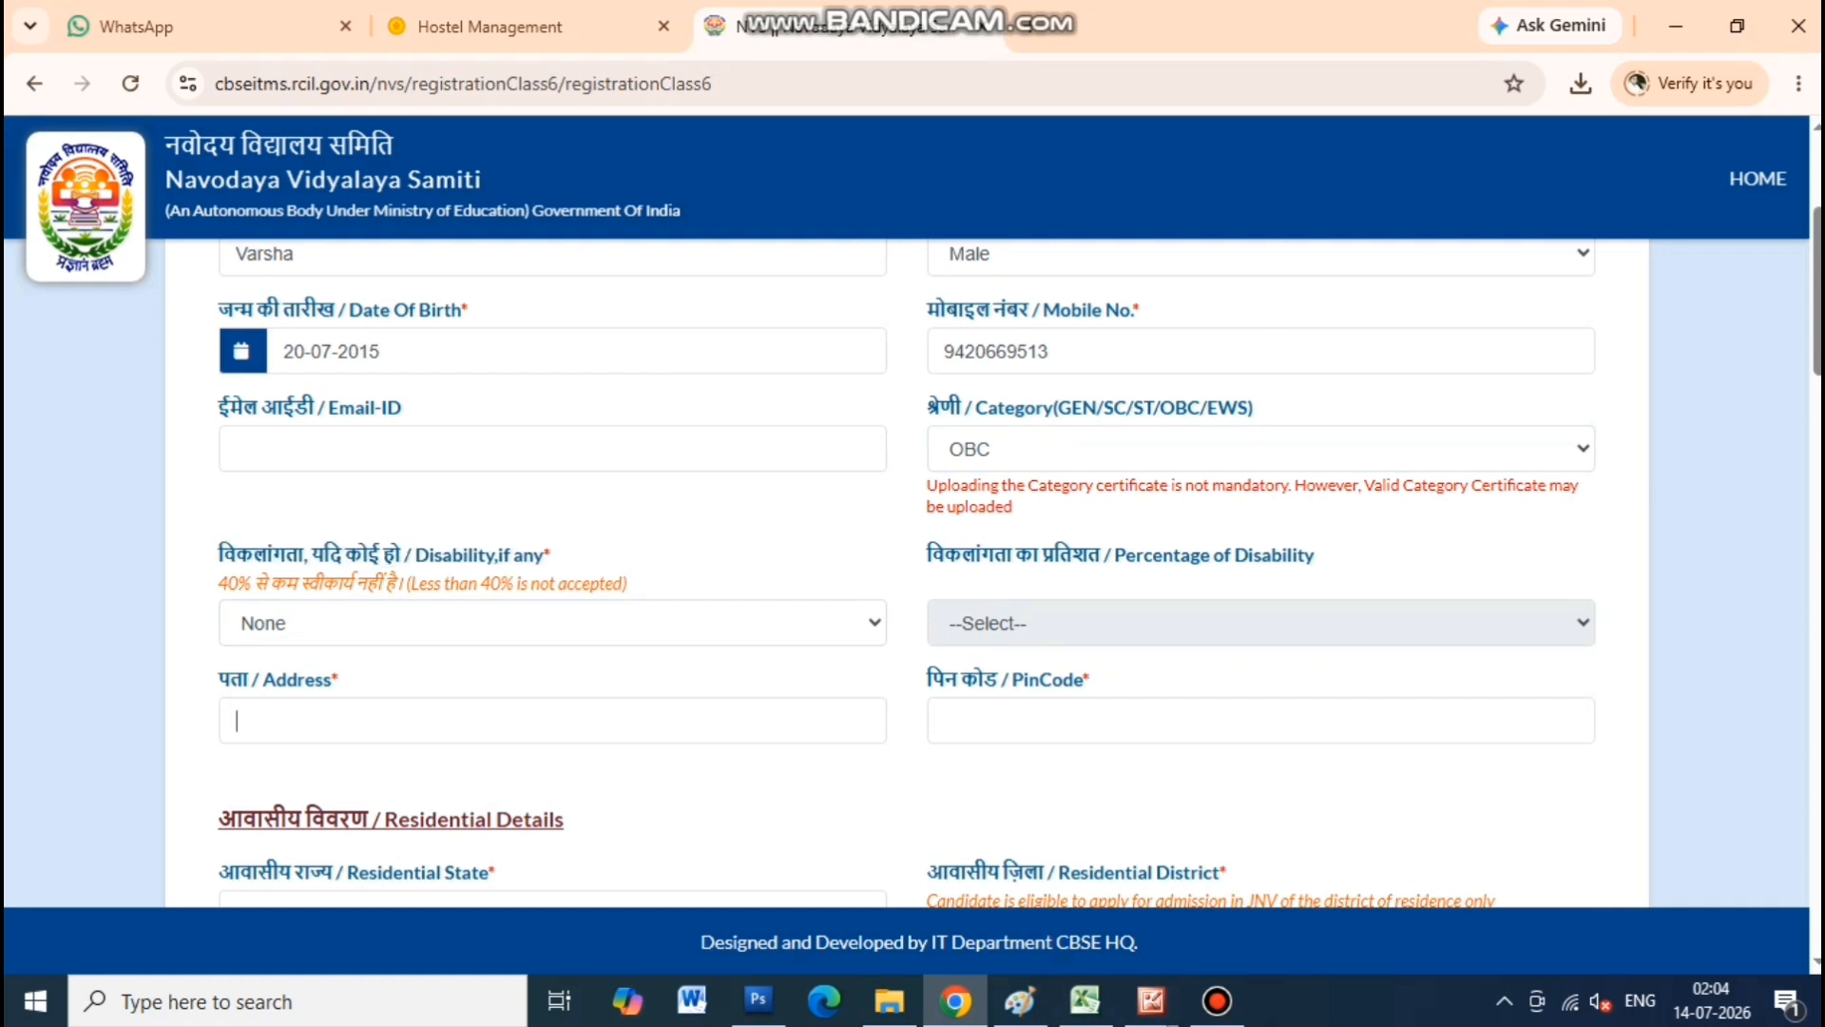
# Enter the candidate's home address and its PIN code
pyautogui.click(236, 722)
pyautogui.write('hing')
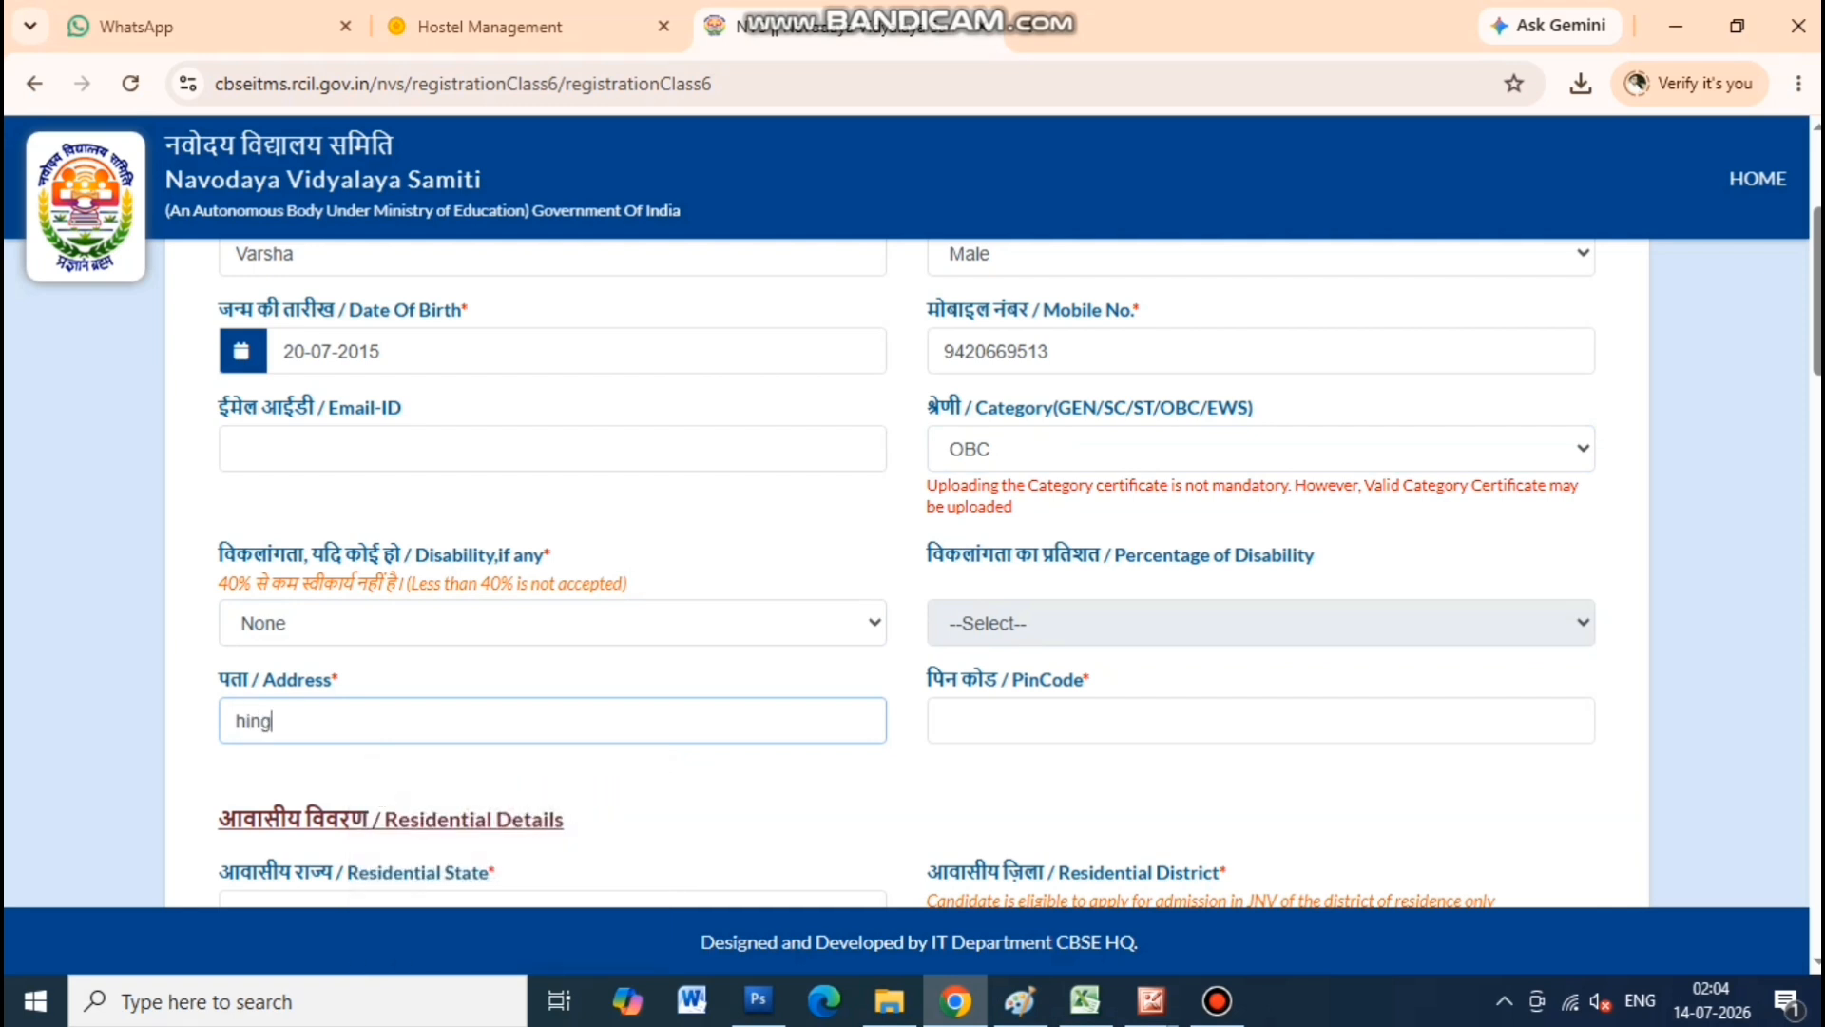
pyautogui.write('oli tq dist hingoli')
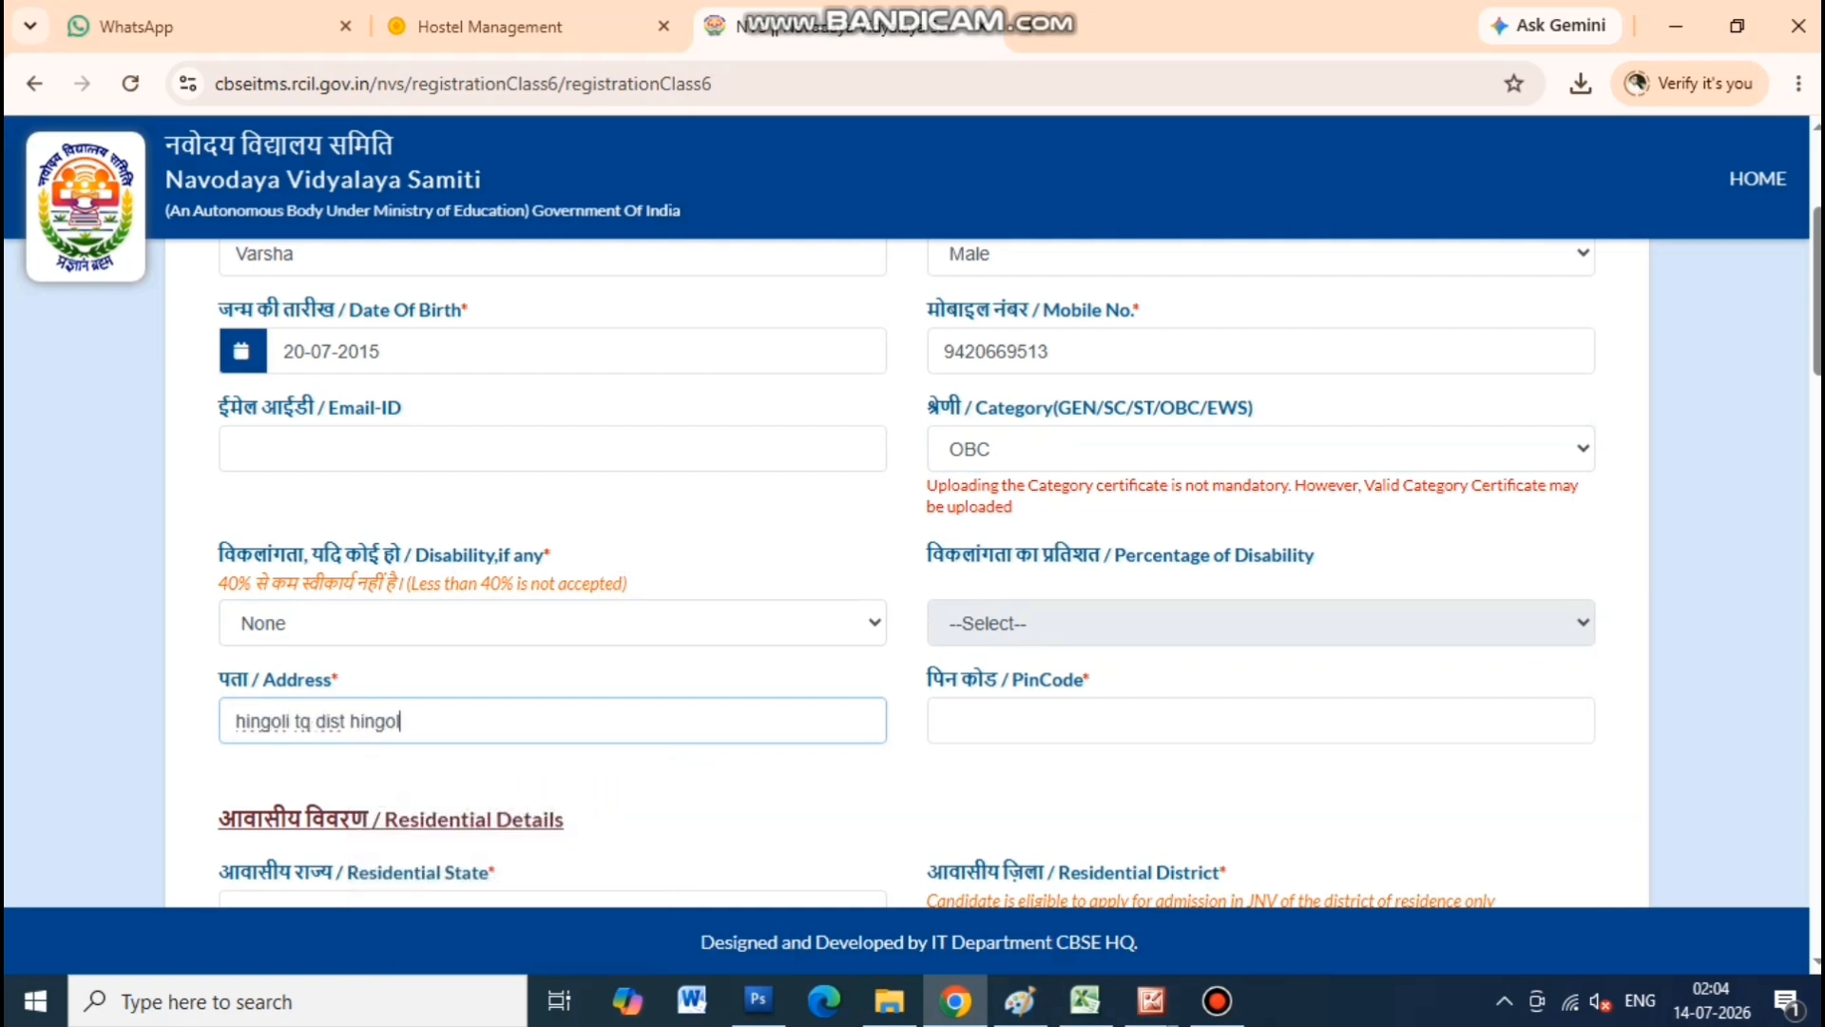
pyautogui.press('Tab')
pyautogui.write('431513')
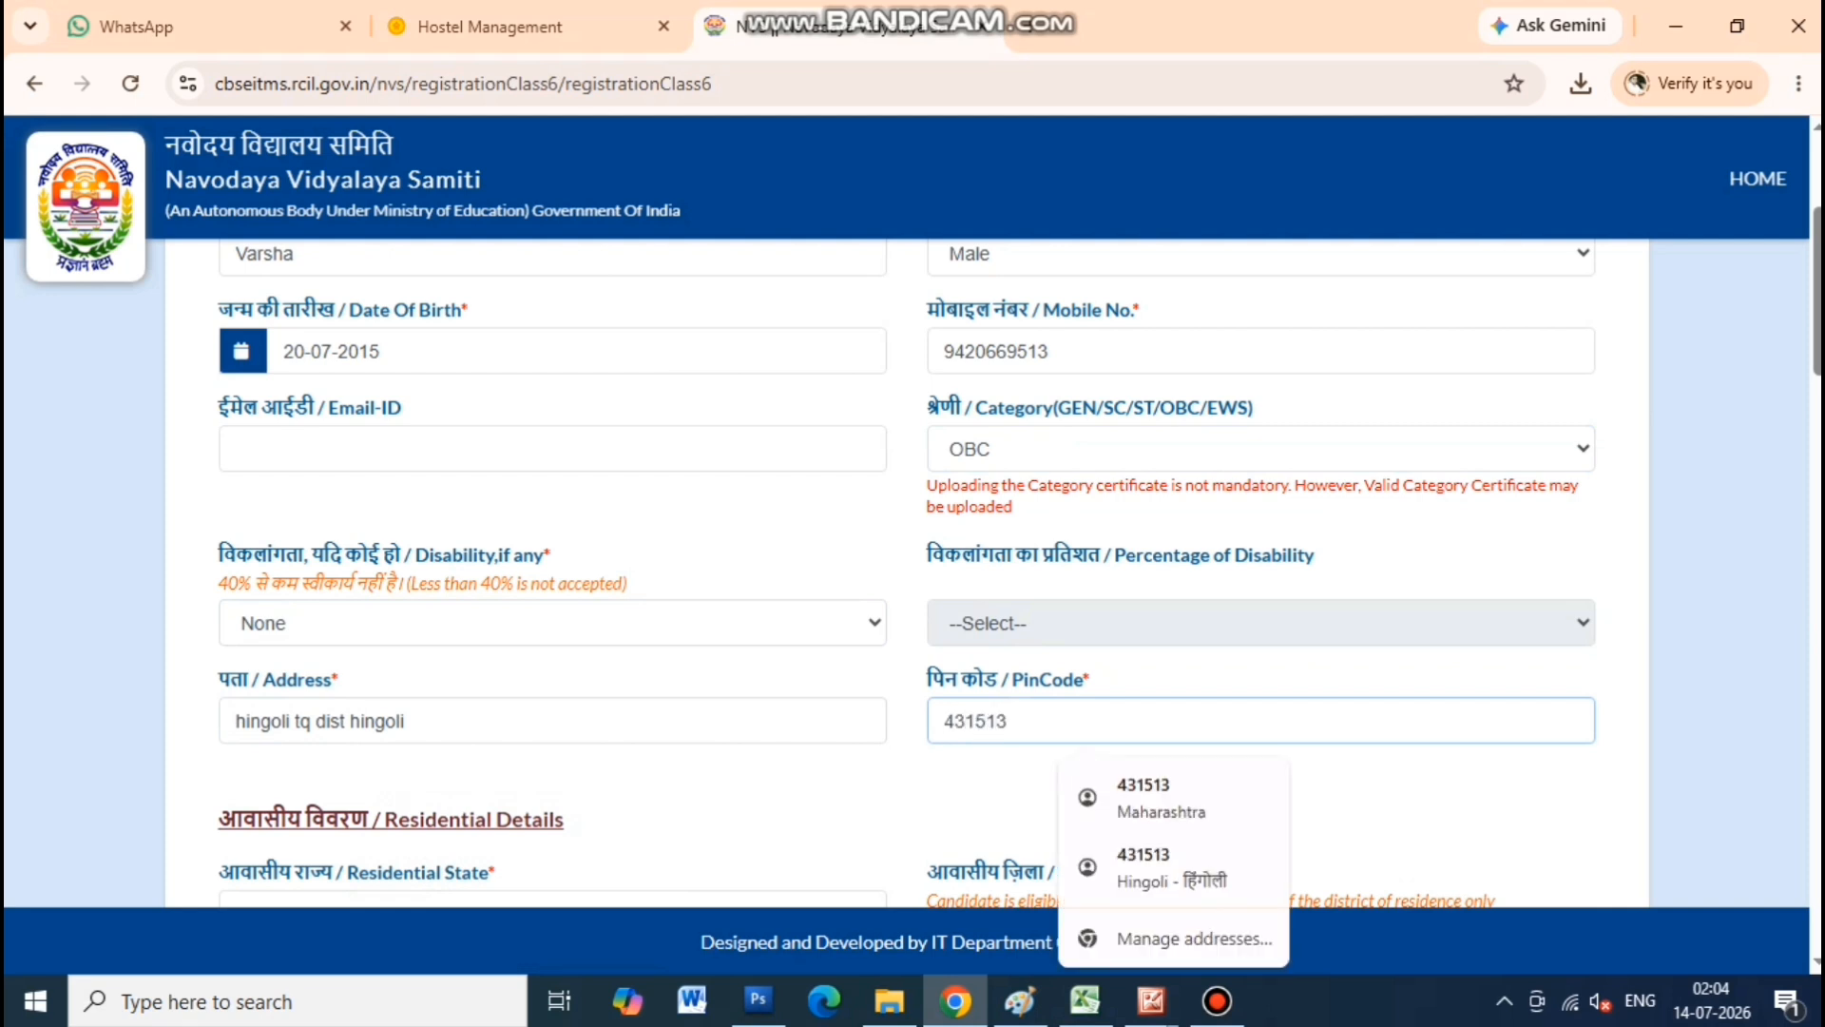
pyautogui.press('Tab')
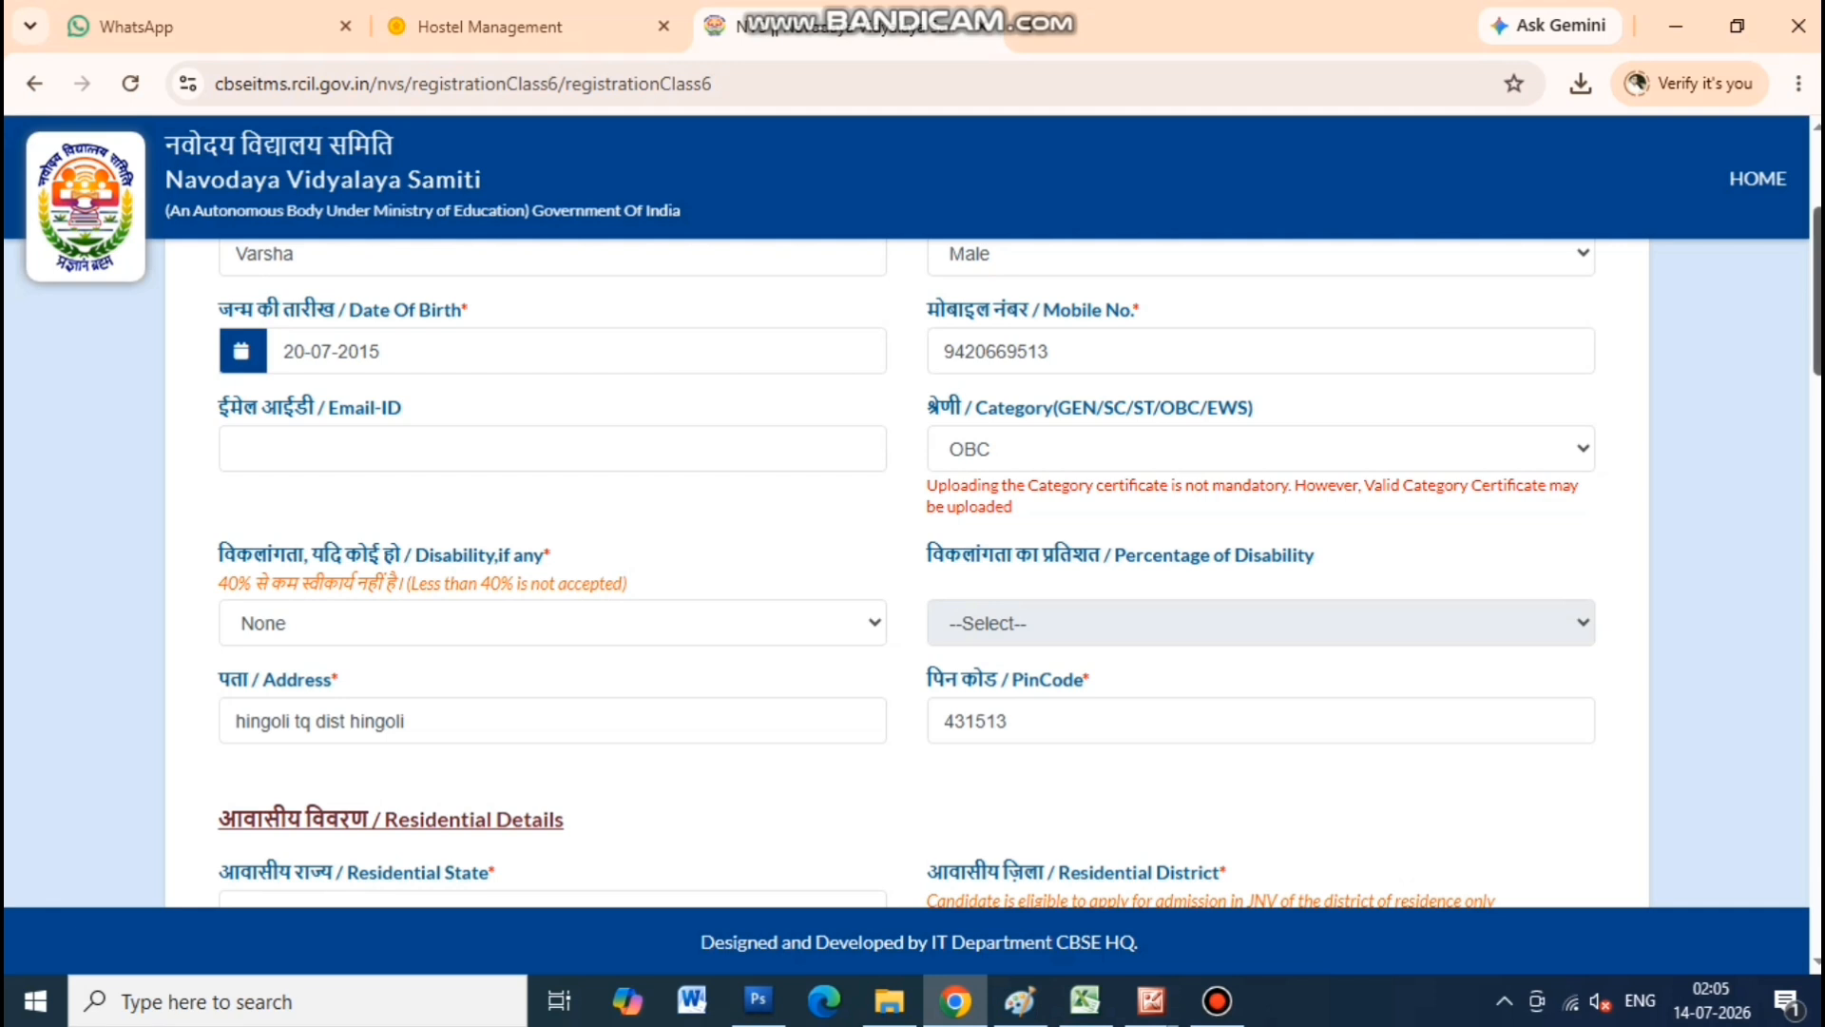
pyautogui.scroll(-4, 913, 571)
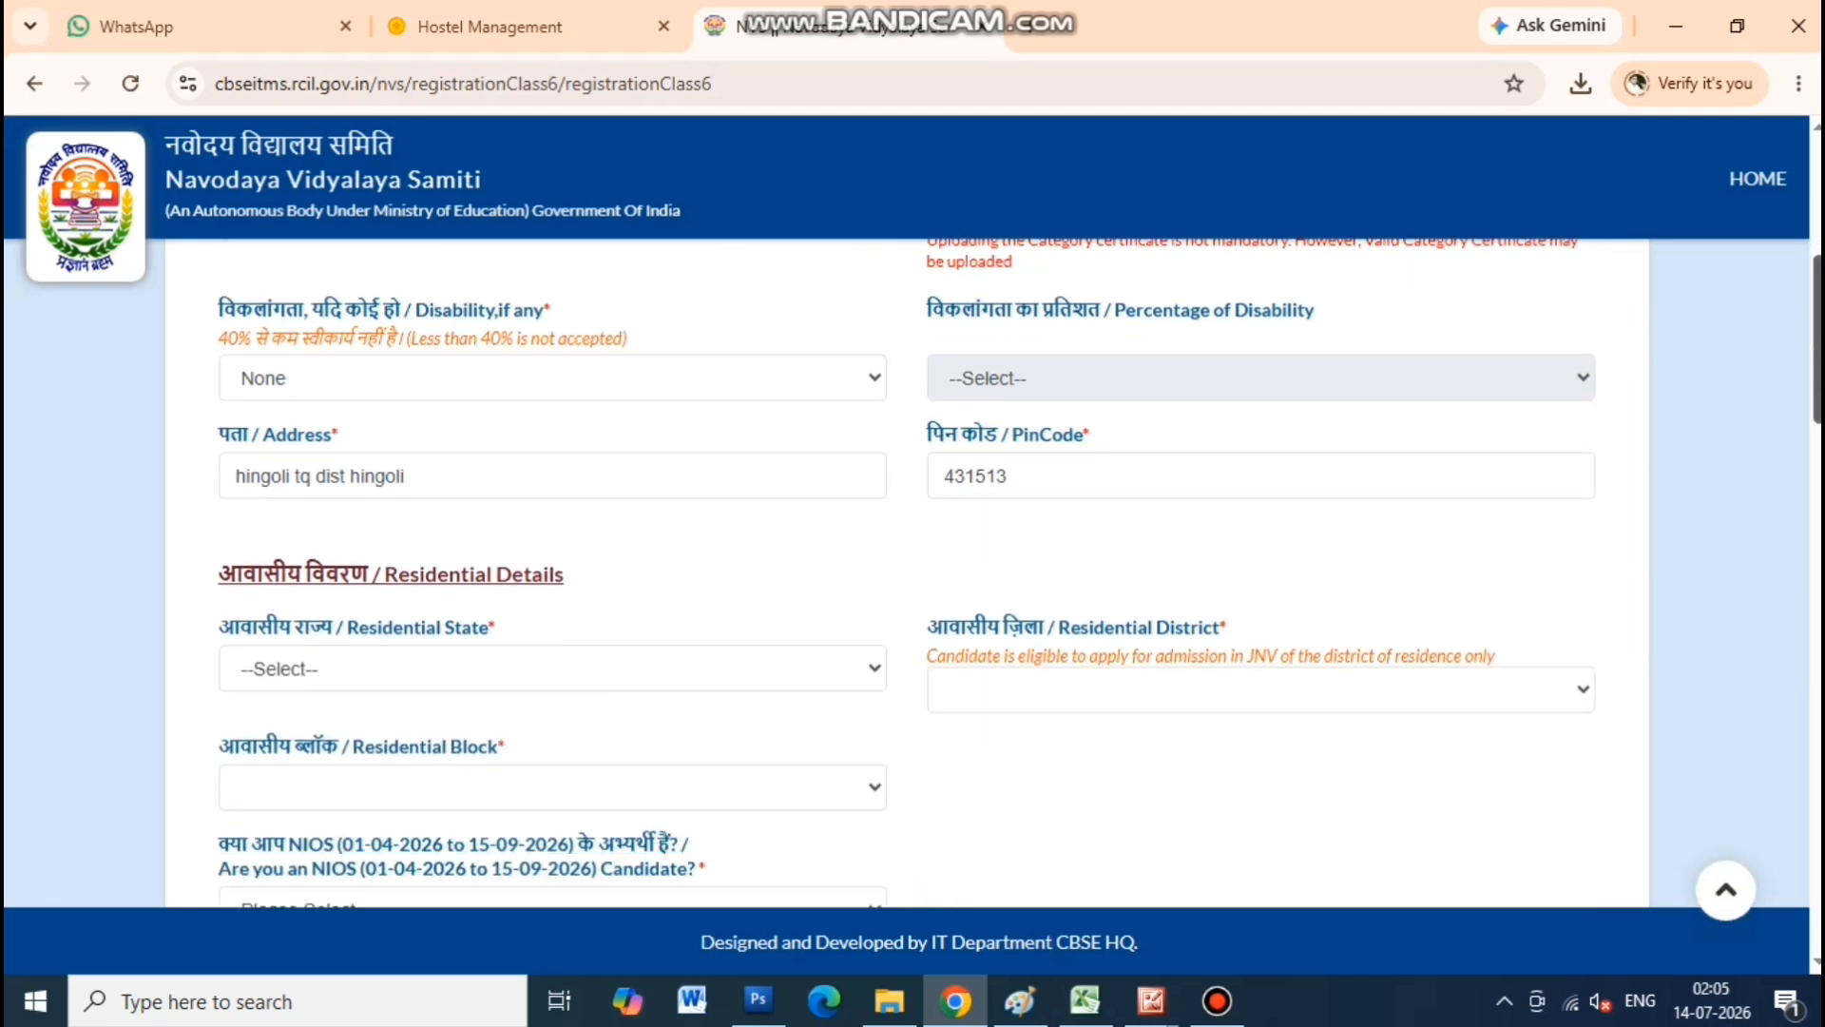
# Choose MAHARASHTRA as state, HINGOLI as district and block, and NIOS candidate No
pyautogui.scroll(-2, 913, 571)
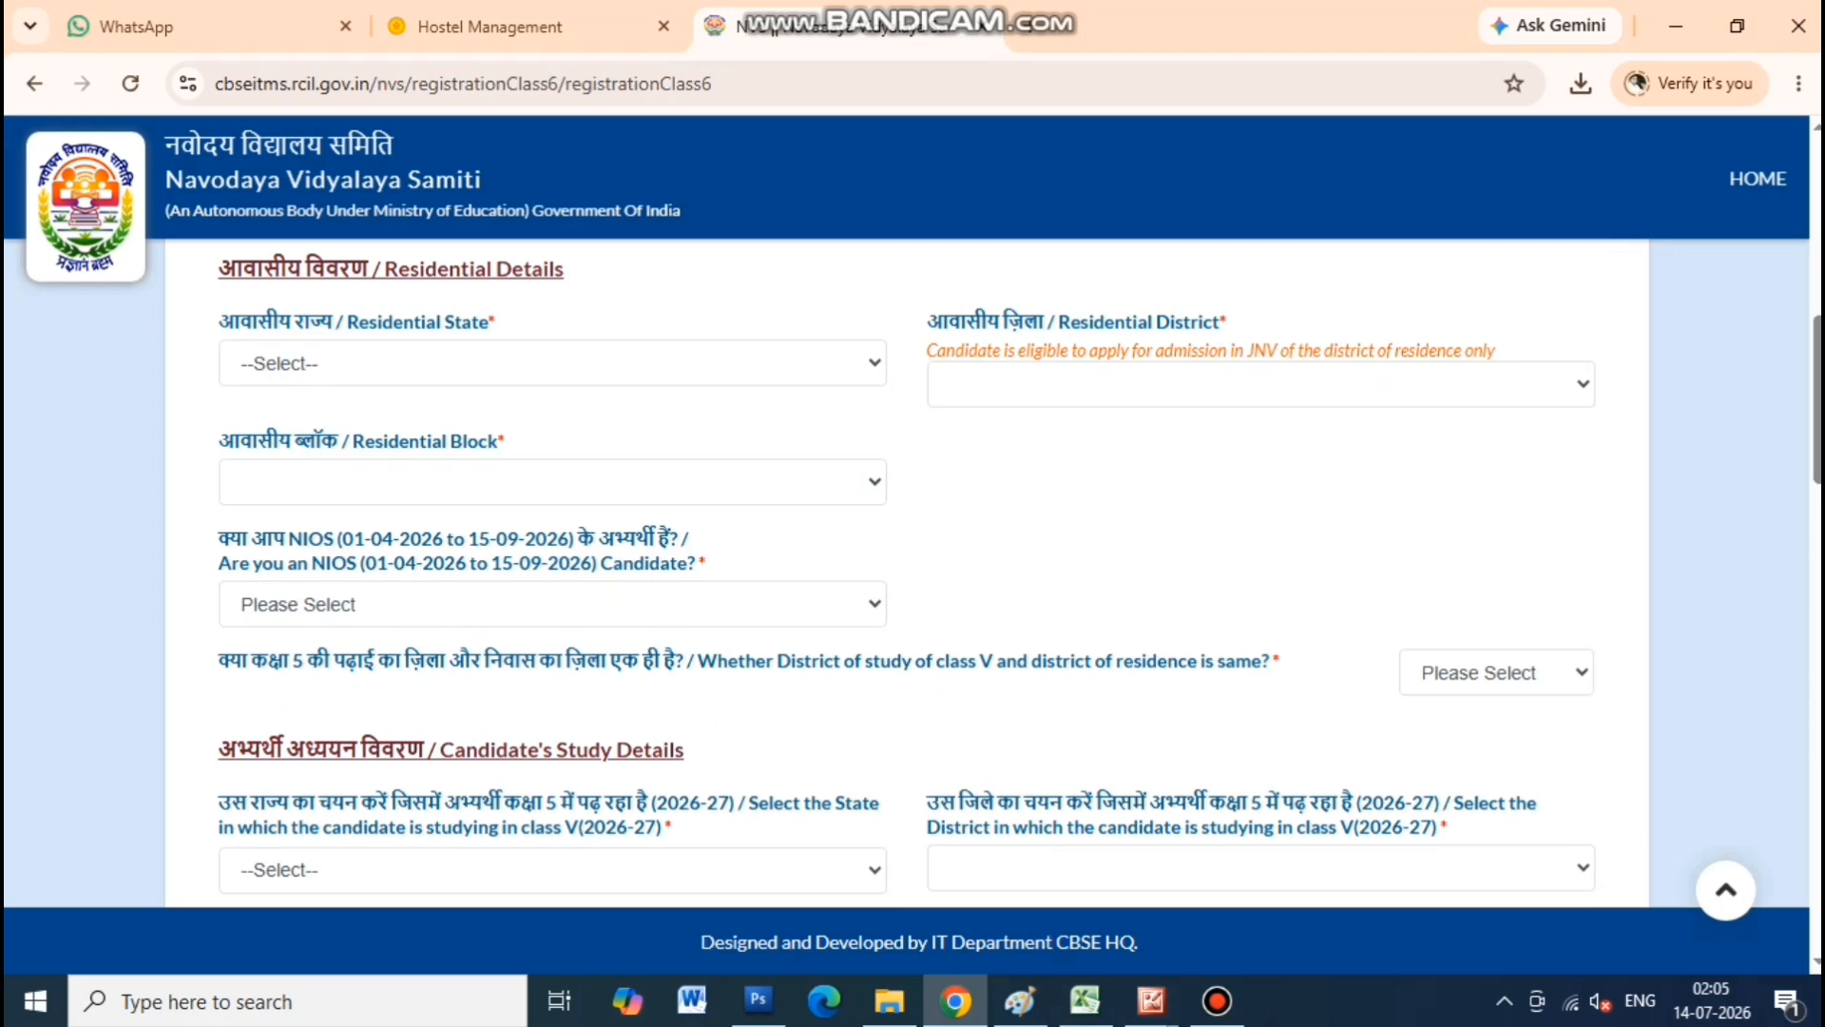
pyautogui.click(552, 363)
pyautogui.click(552, 852)
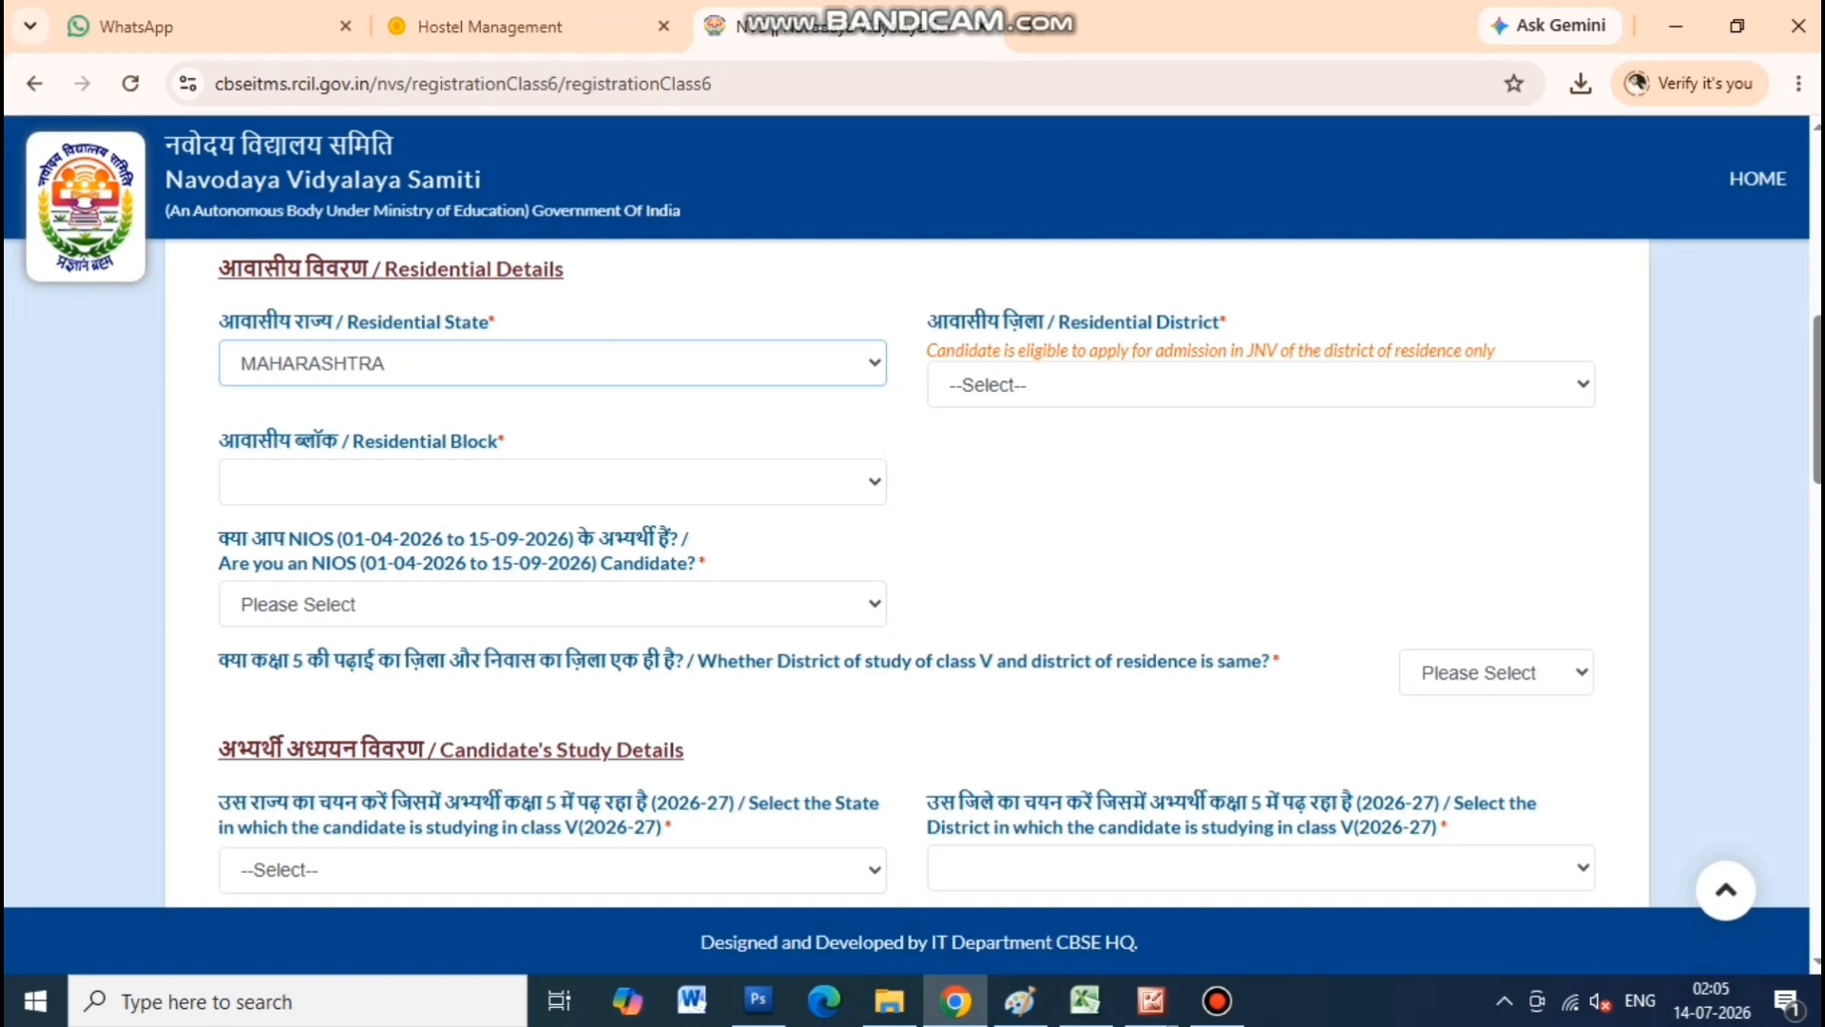
pyautogui.click(1261, 385)
pyautogui.click(1252, 844)
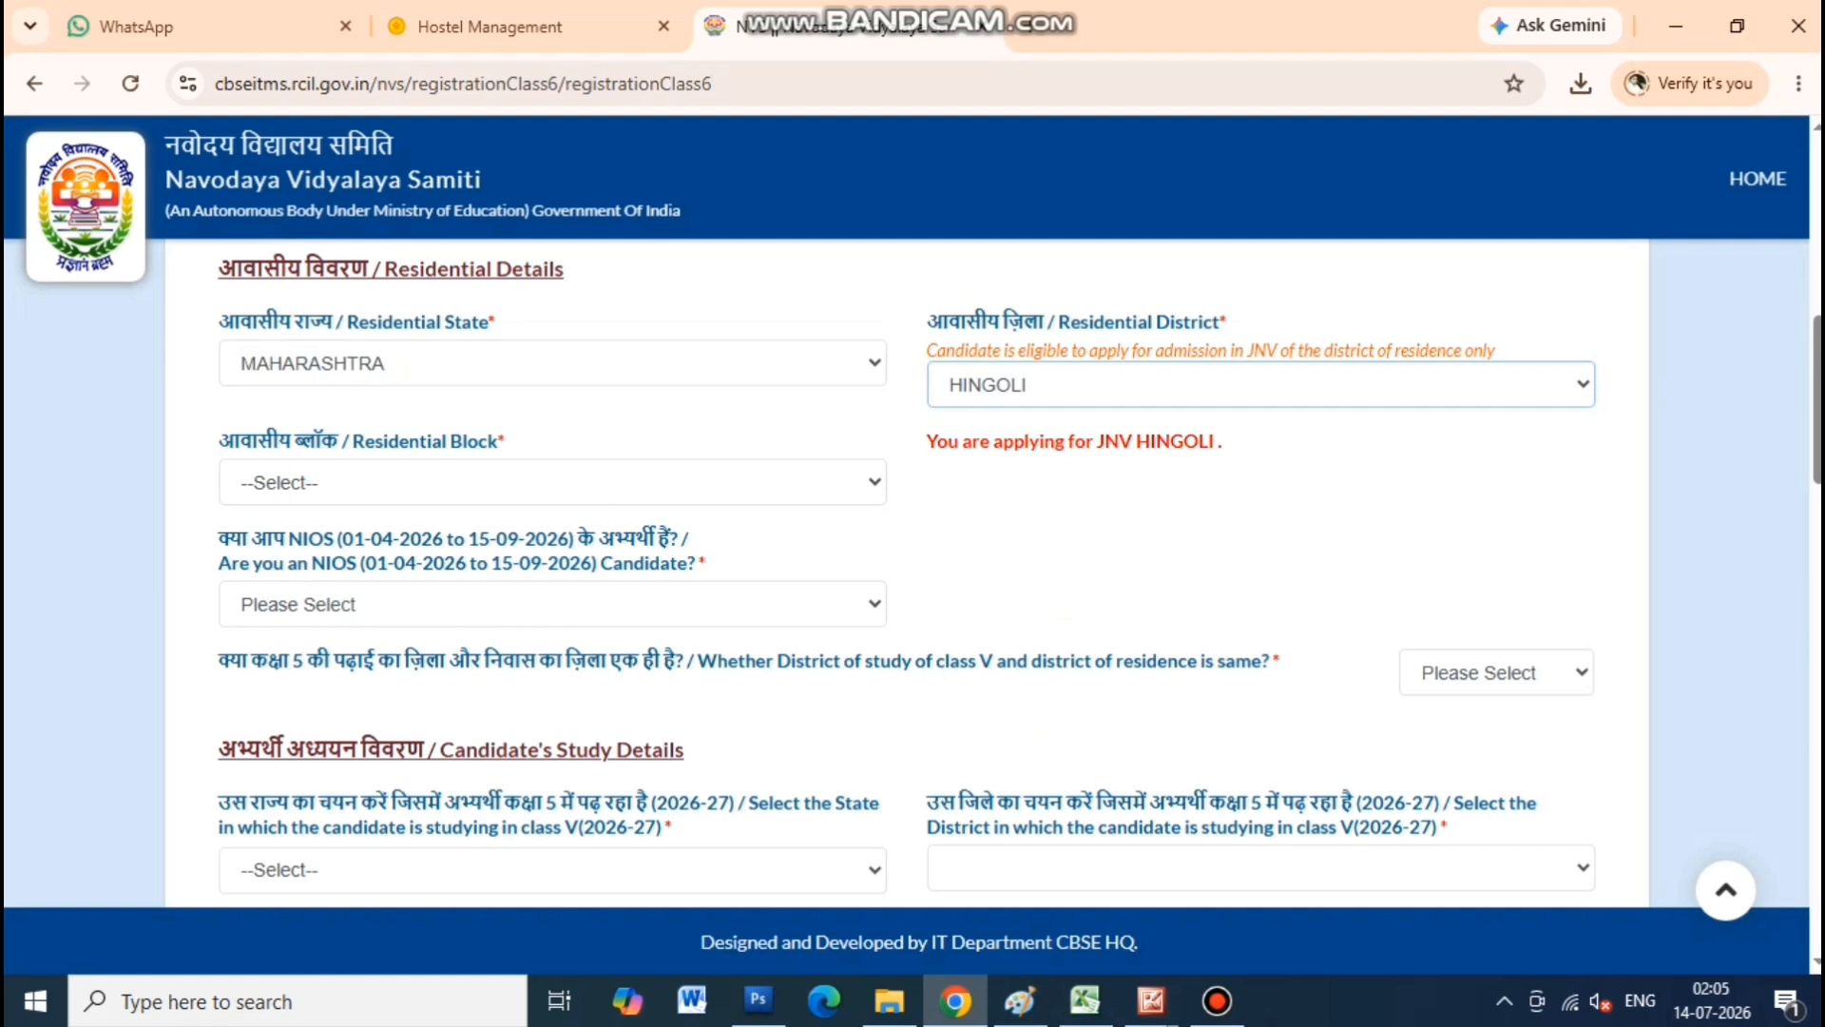
pyautogui.click(551, 482)
pyautogui.click(286, 619)
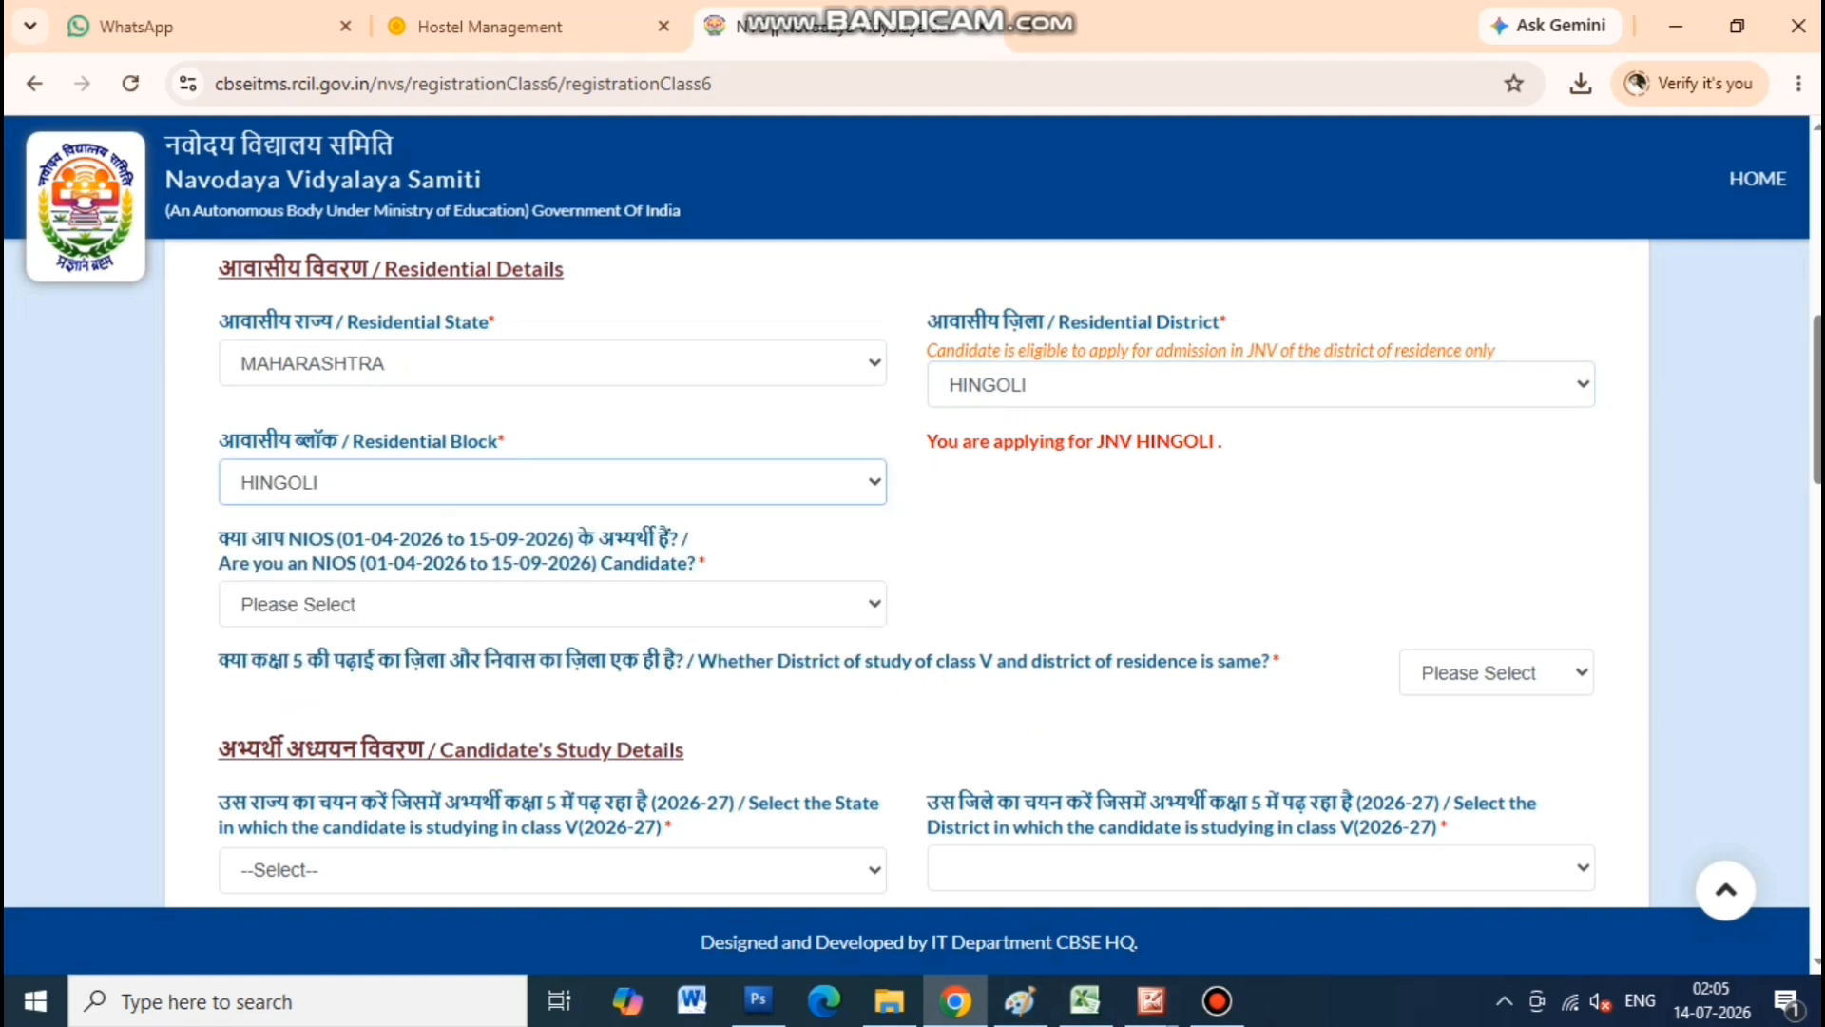
pyautogui.click(551, 604)
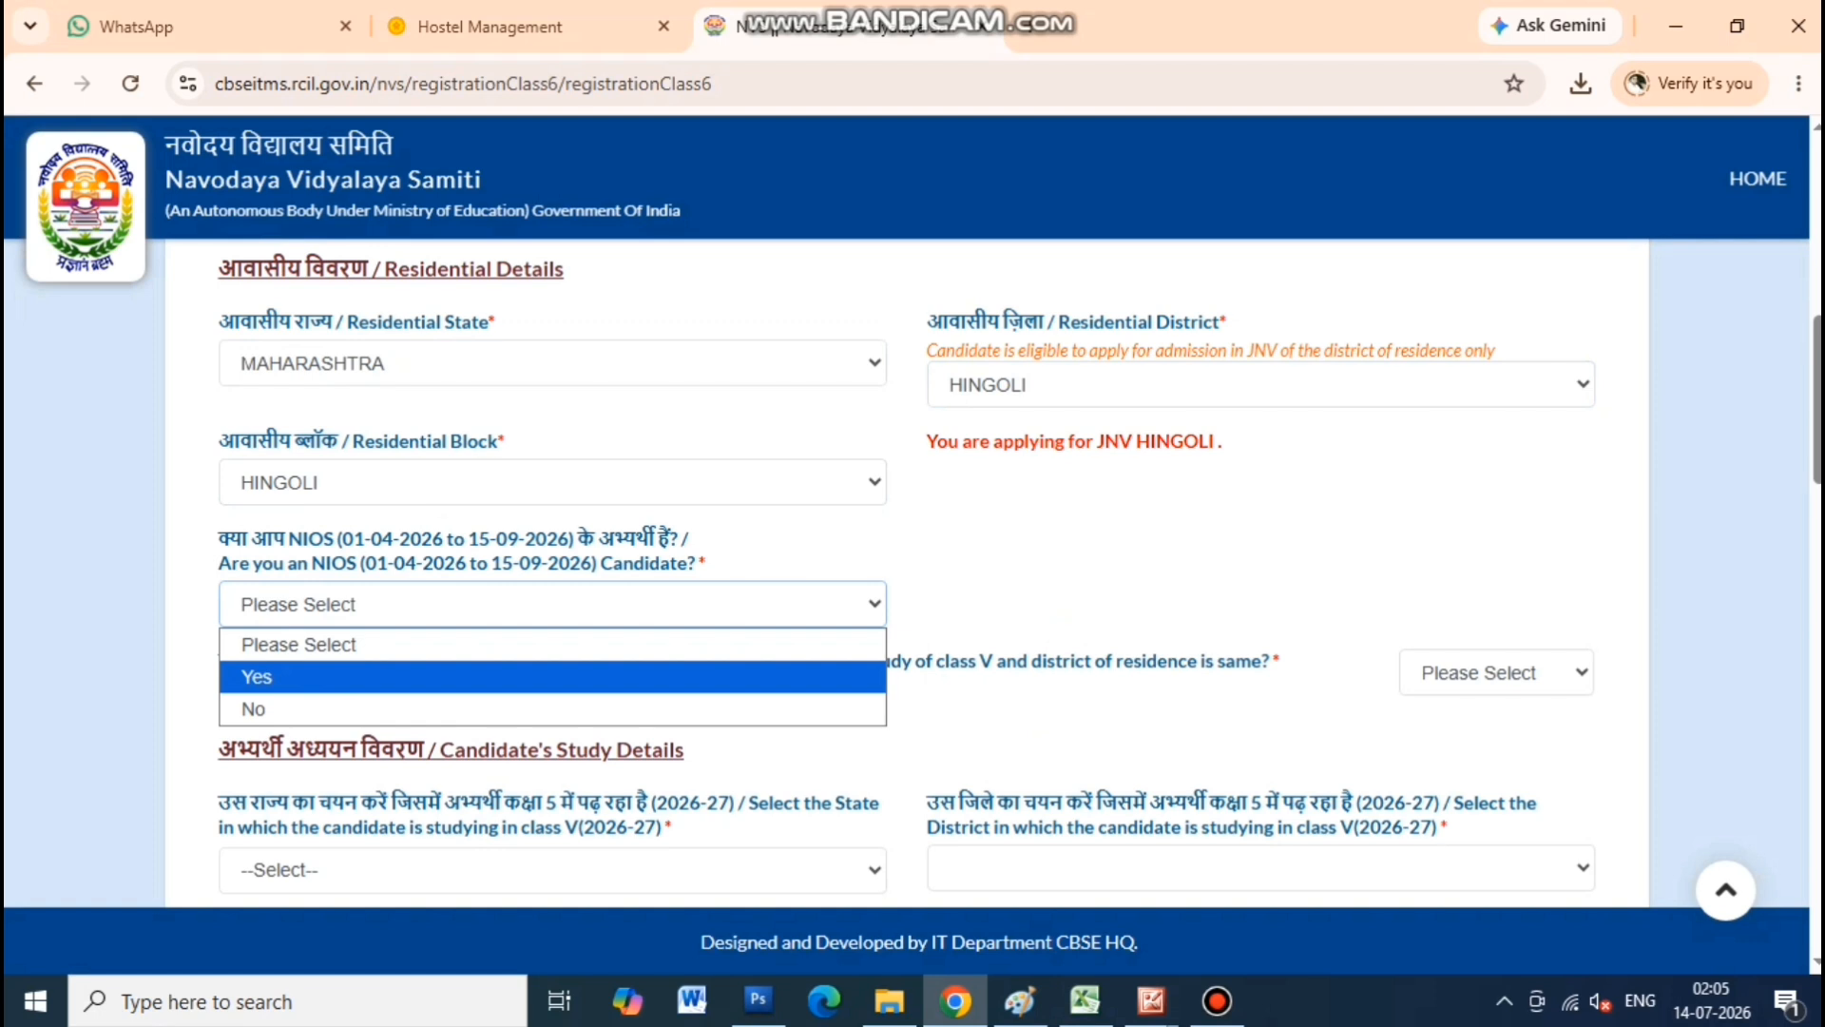
pyautogui.click(285, 709)
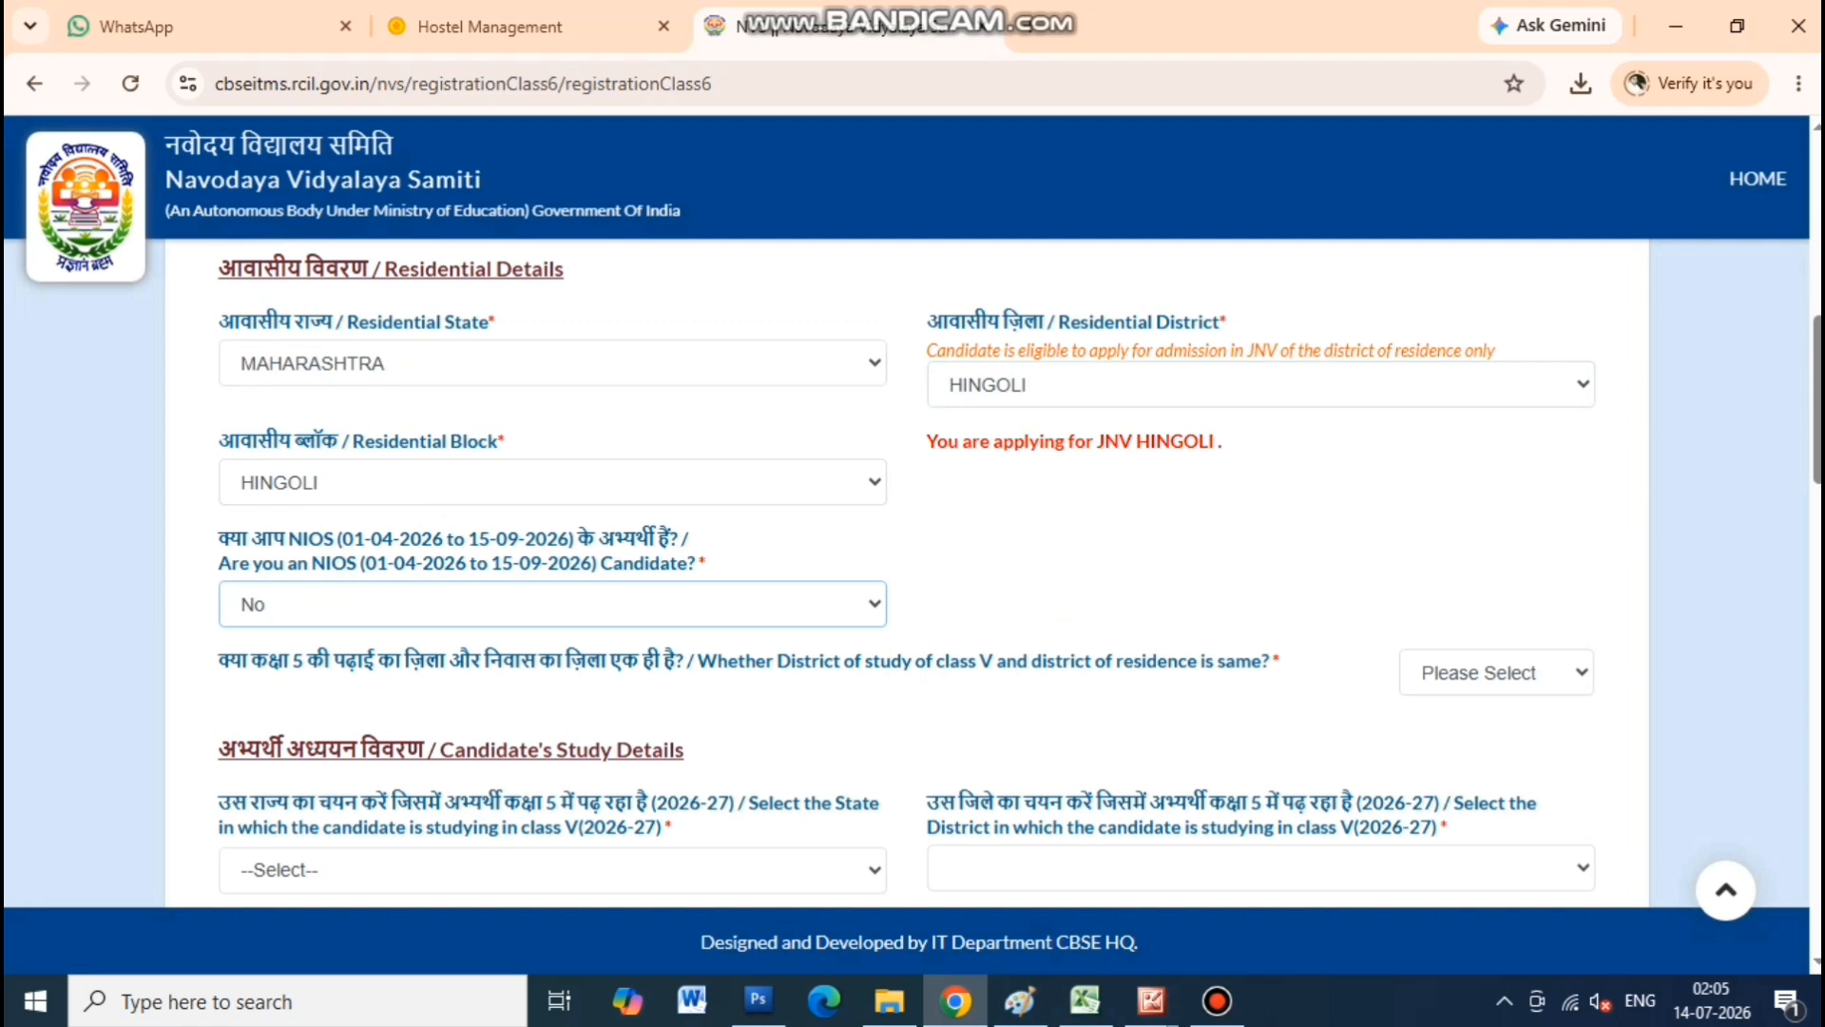
# Answer Yes to class V study district matching residence district, then scroll to Medium of Examination
pyautogui.scroll(-1, 913, 570)
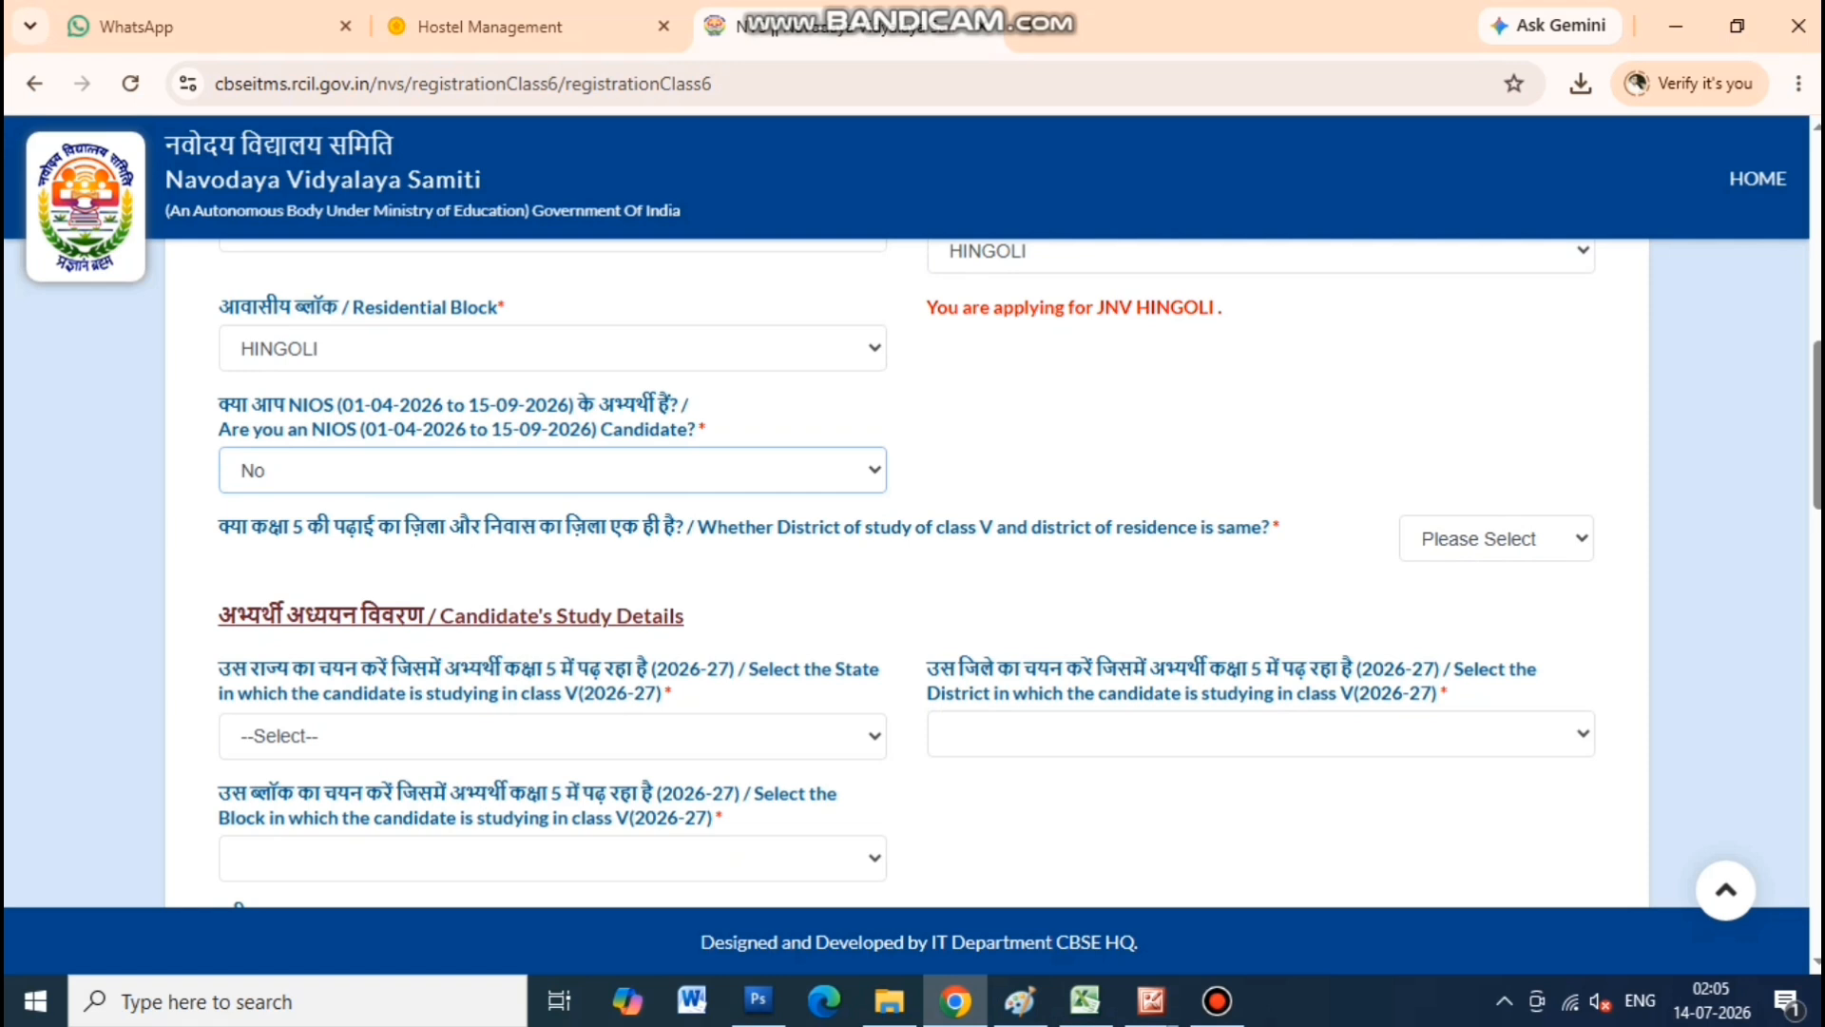
pyautogui.click(1496, 539)
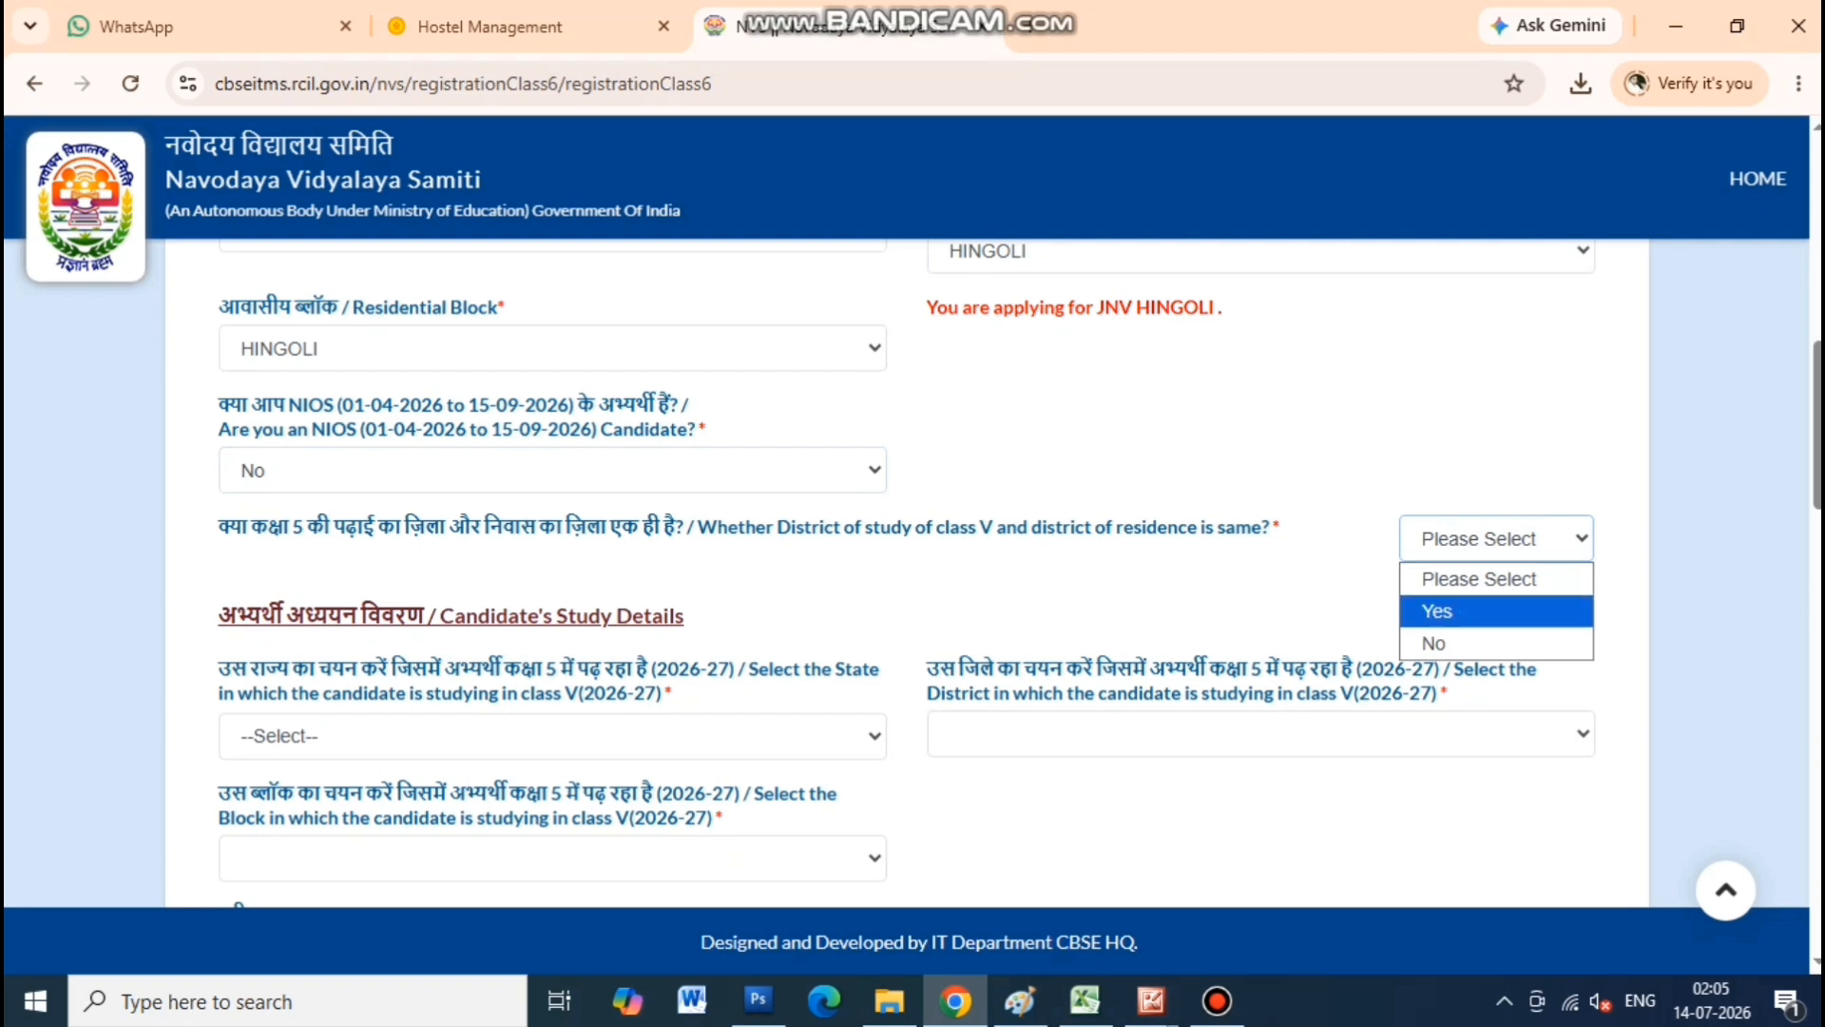
pyautogui.click(1464, 610)
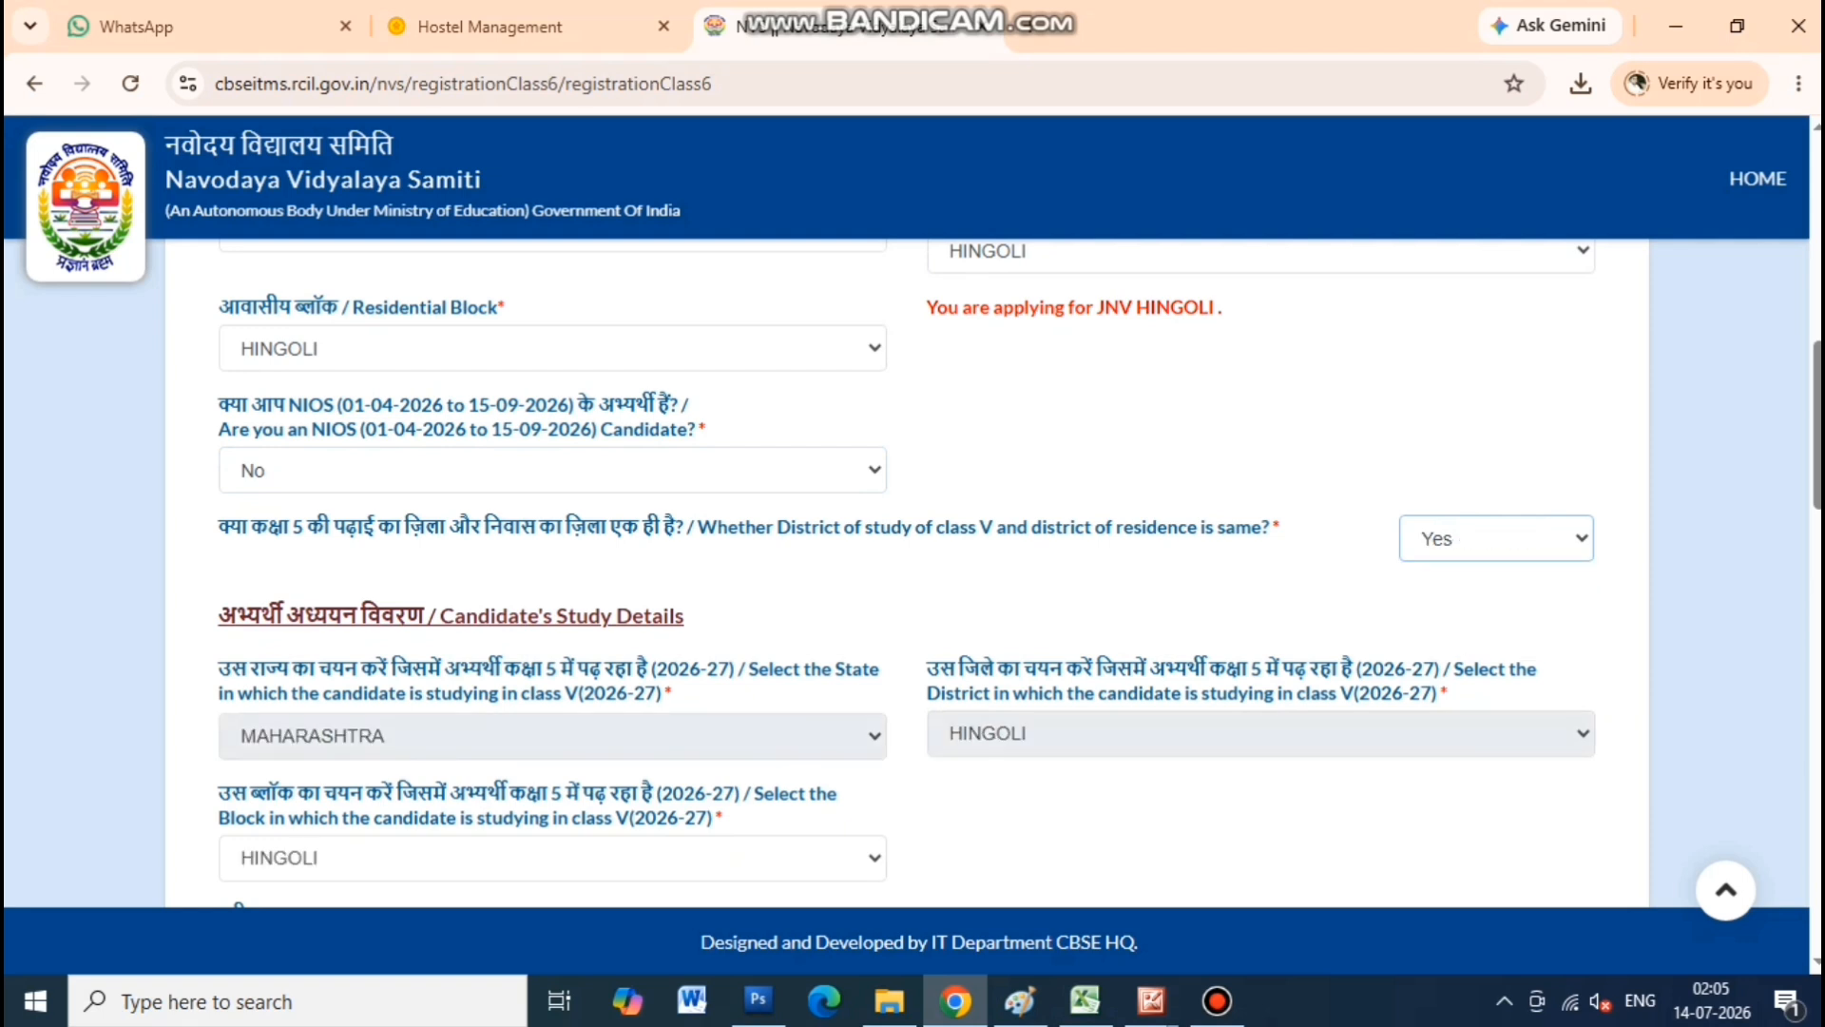
pyautogui.moveTo(219, 527); pyautogui.dragTo(683, 526)
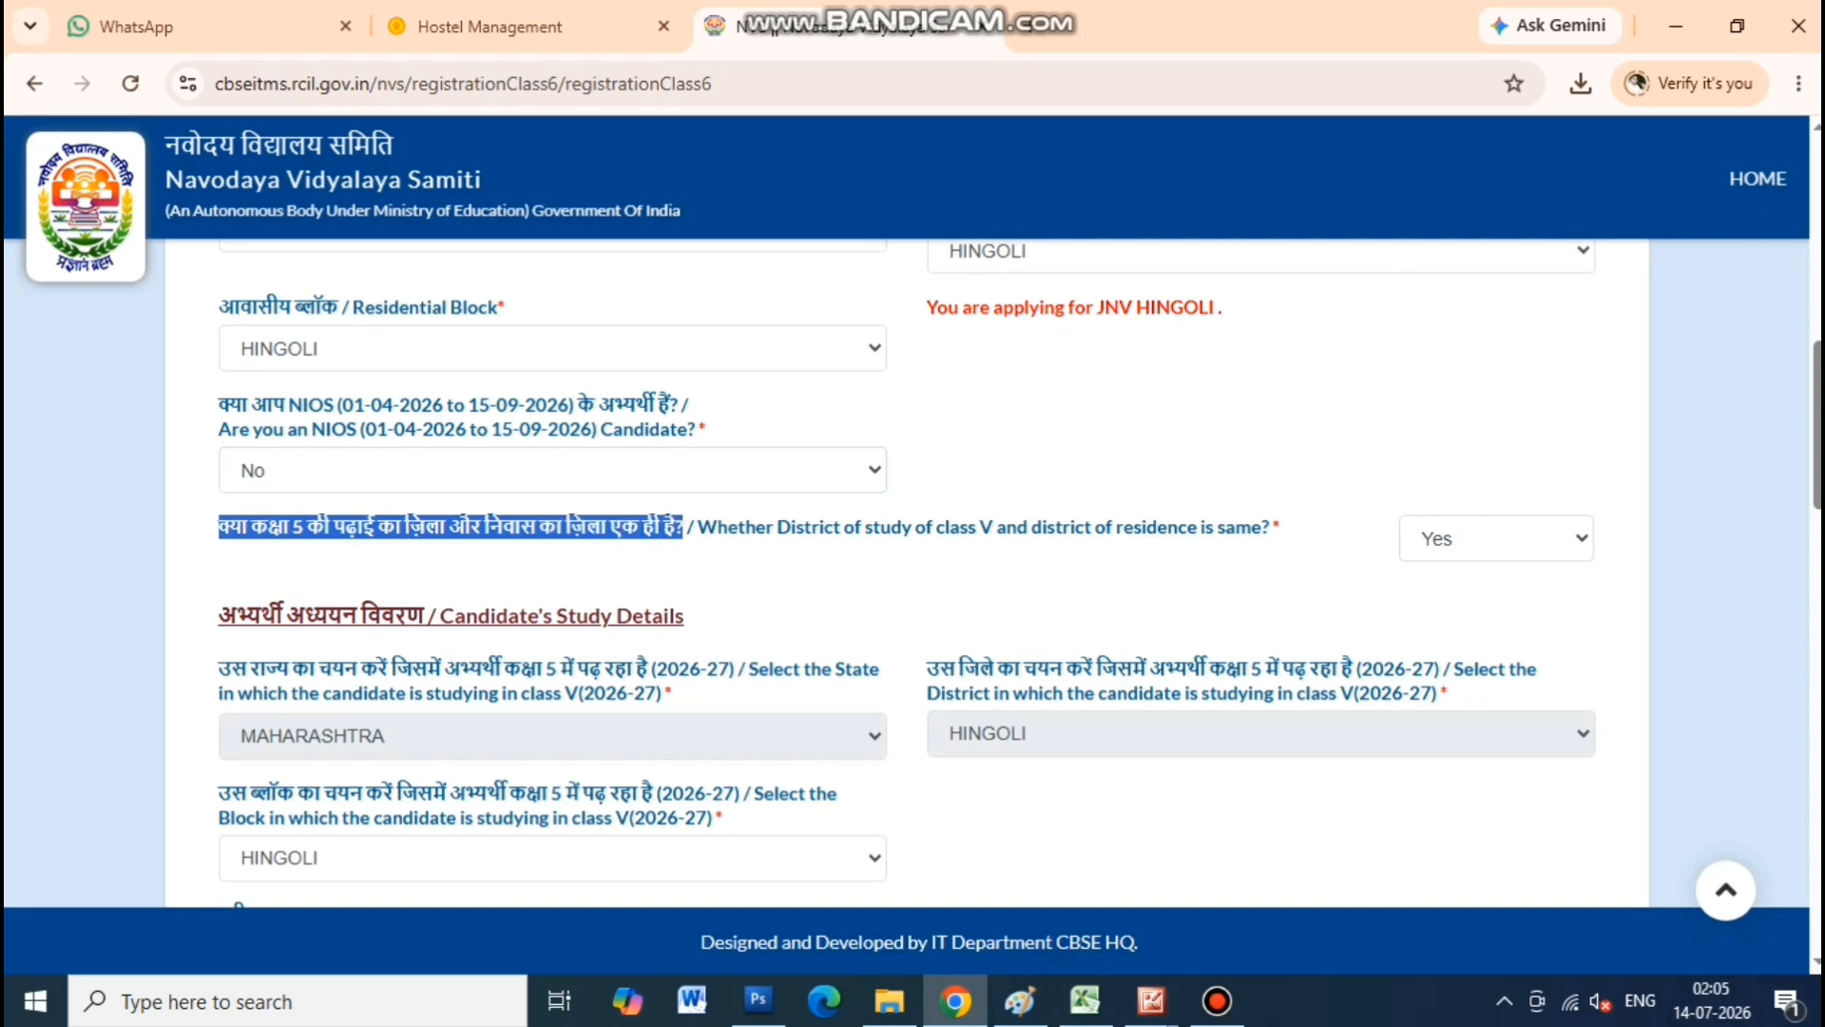
pyautogui.click(1496, 539)
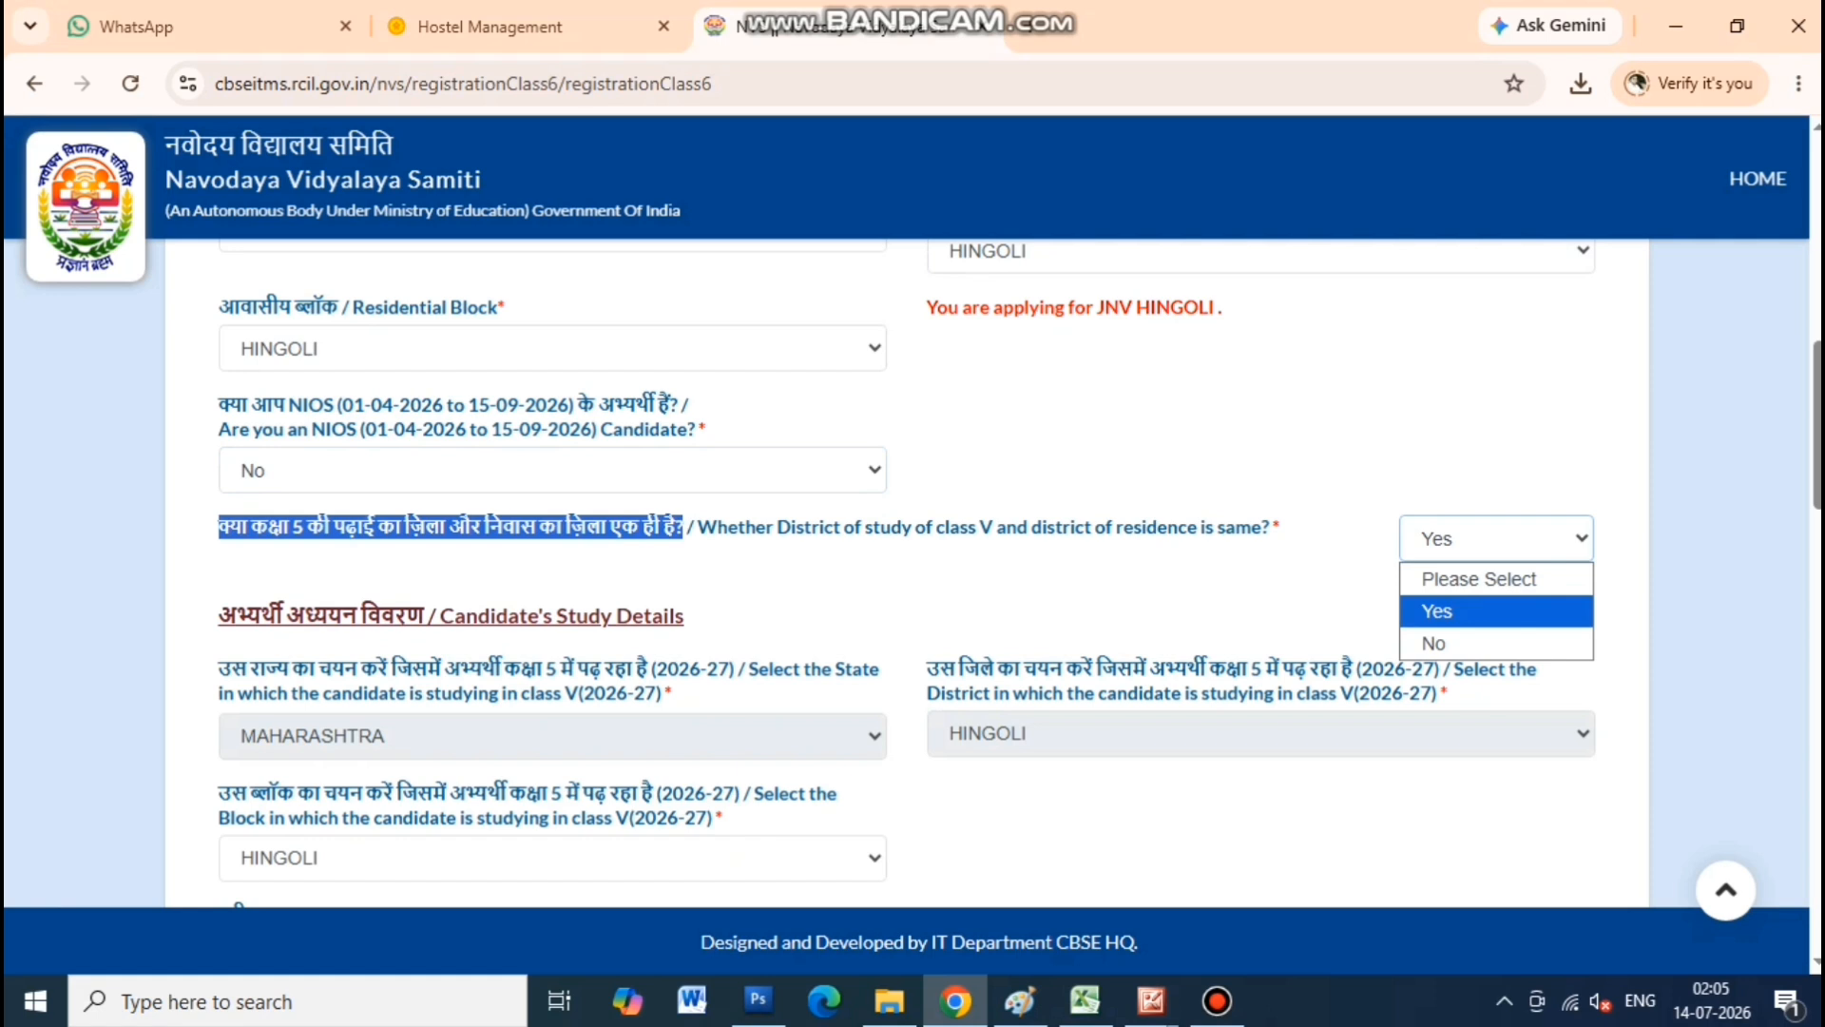
pyautogui.click(1497, 611)
pyautogui.click(1188, 599)
pyautogui.scroll(-1, 1189, 598)
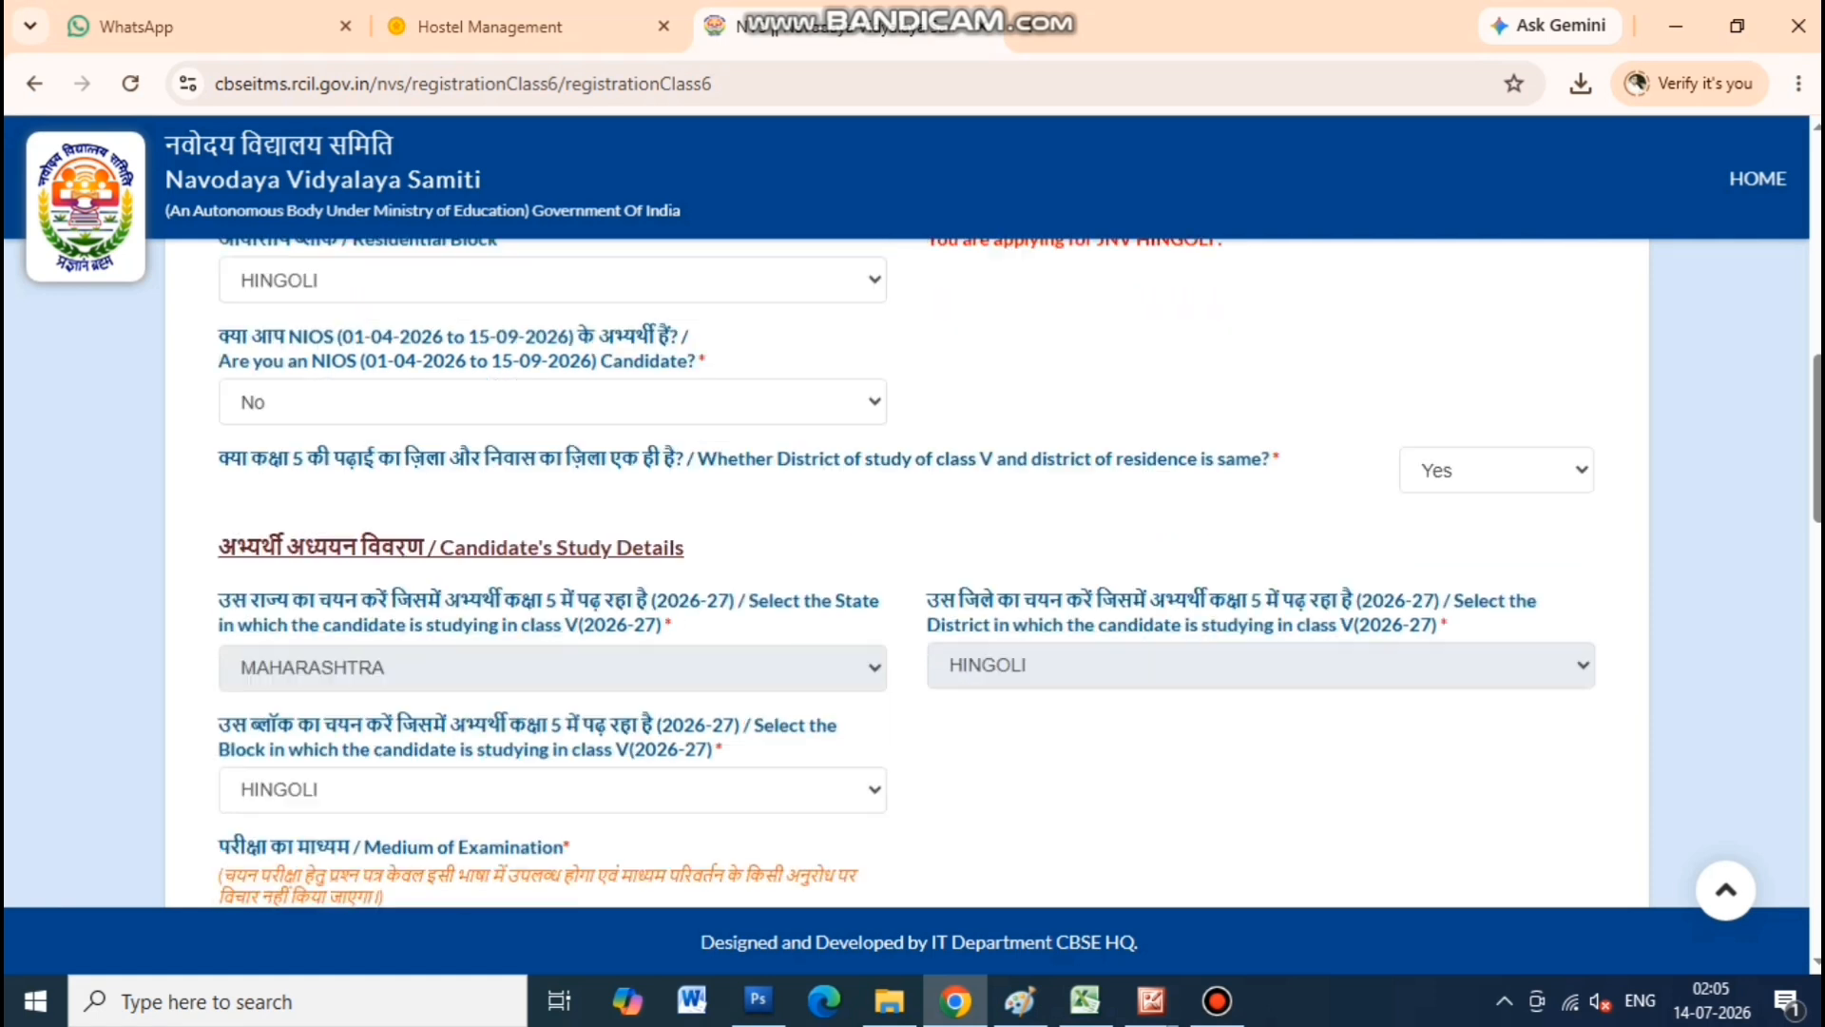
pyautogui.scroll(-1, 1019, 573)
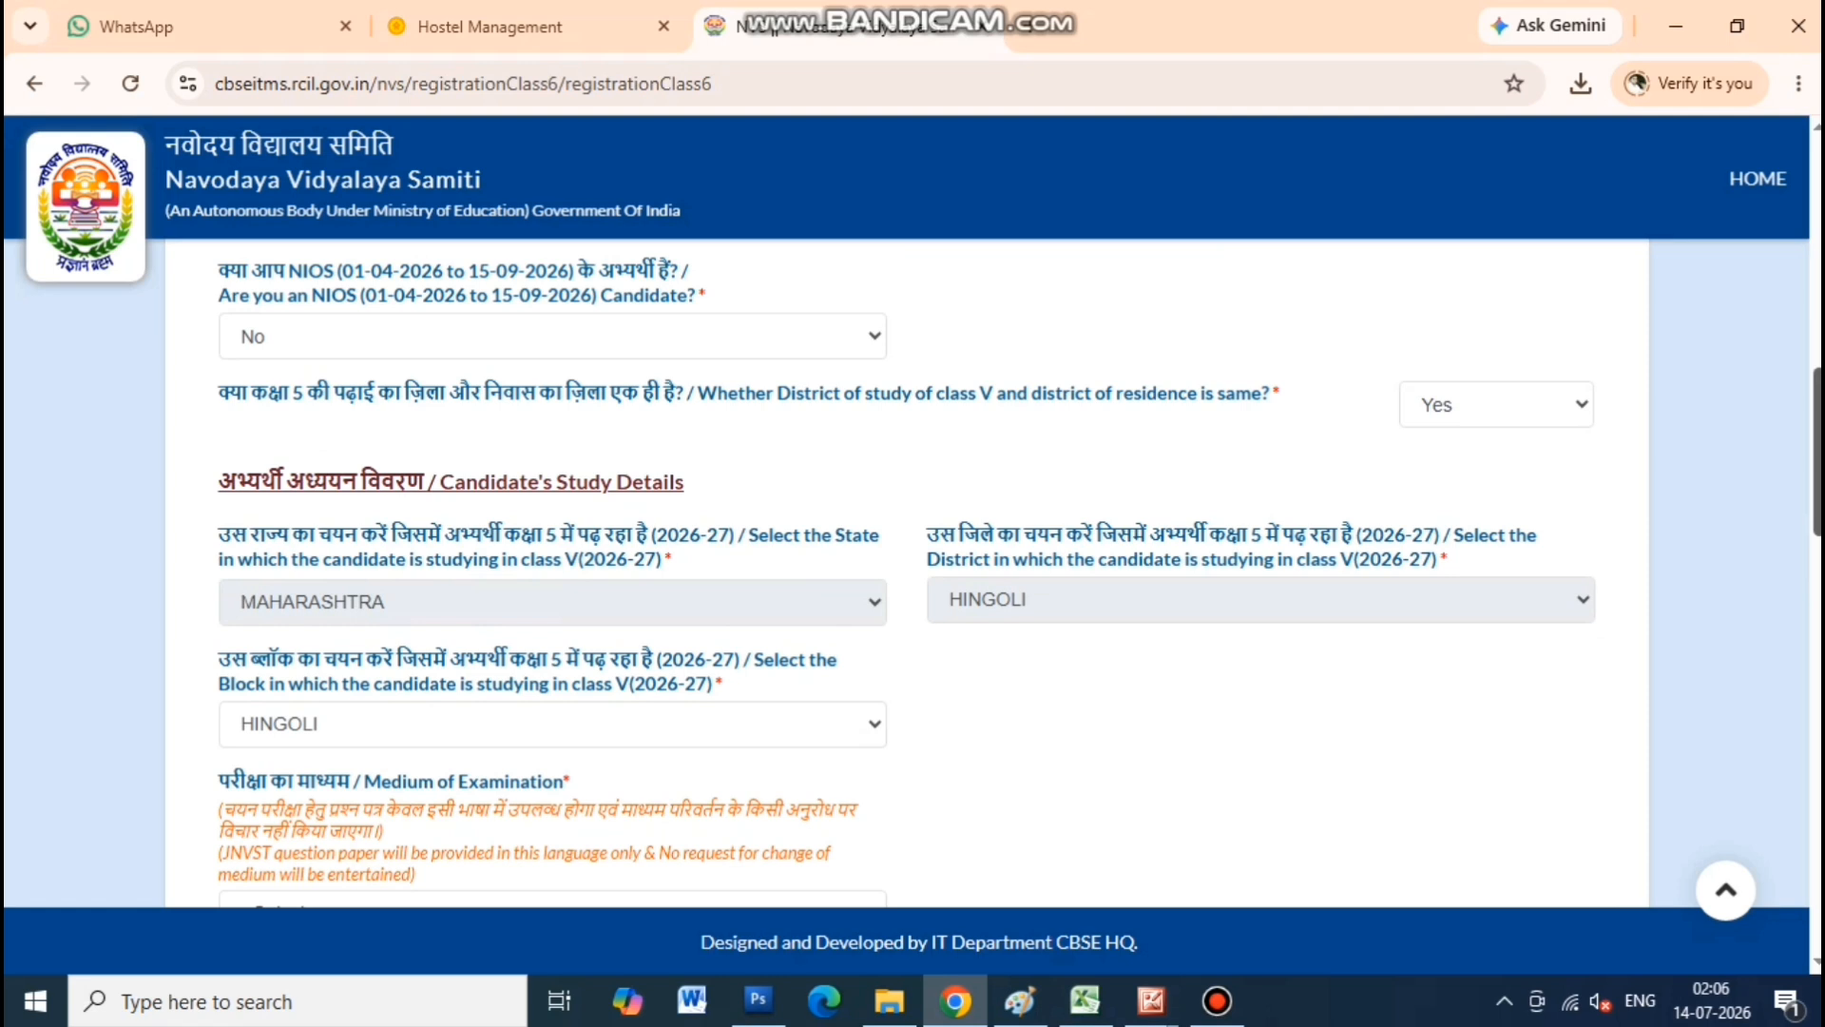
pyautogui.scroll(-5, 907, 570)
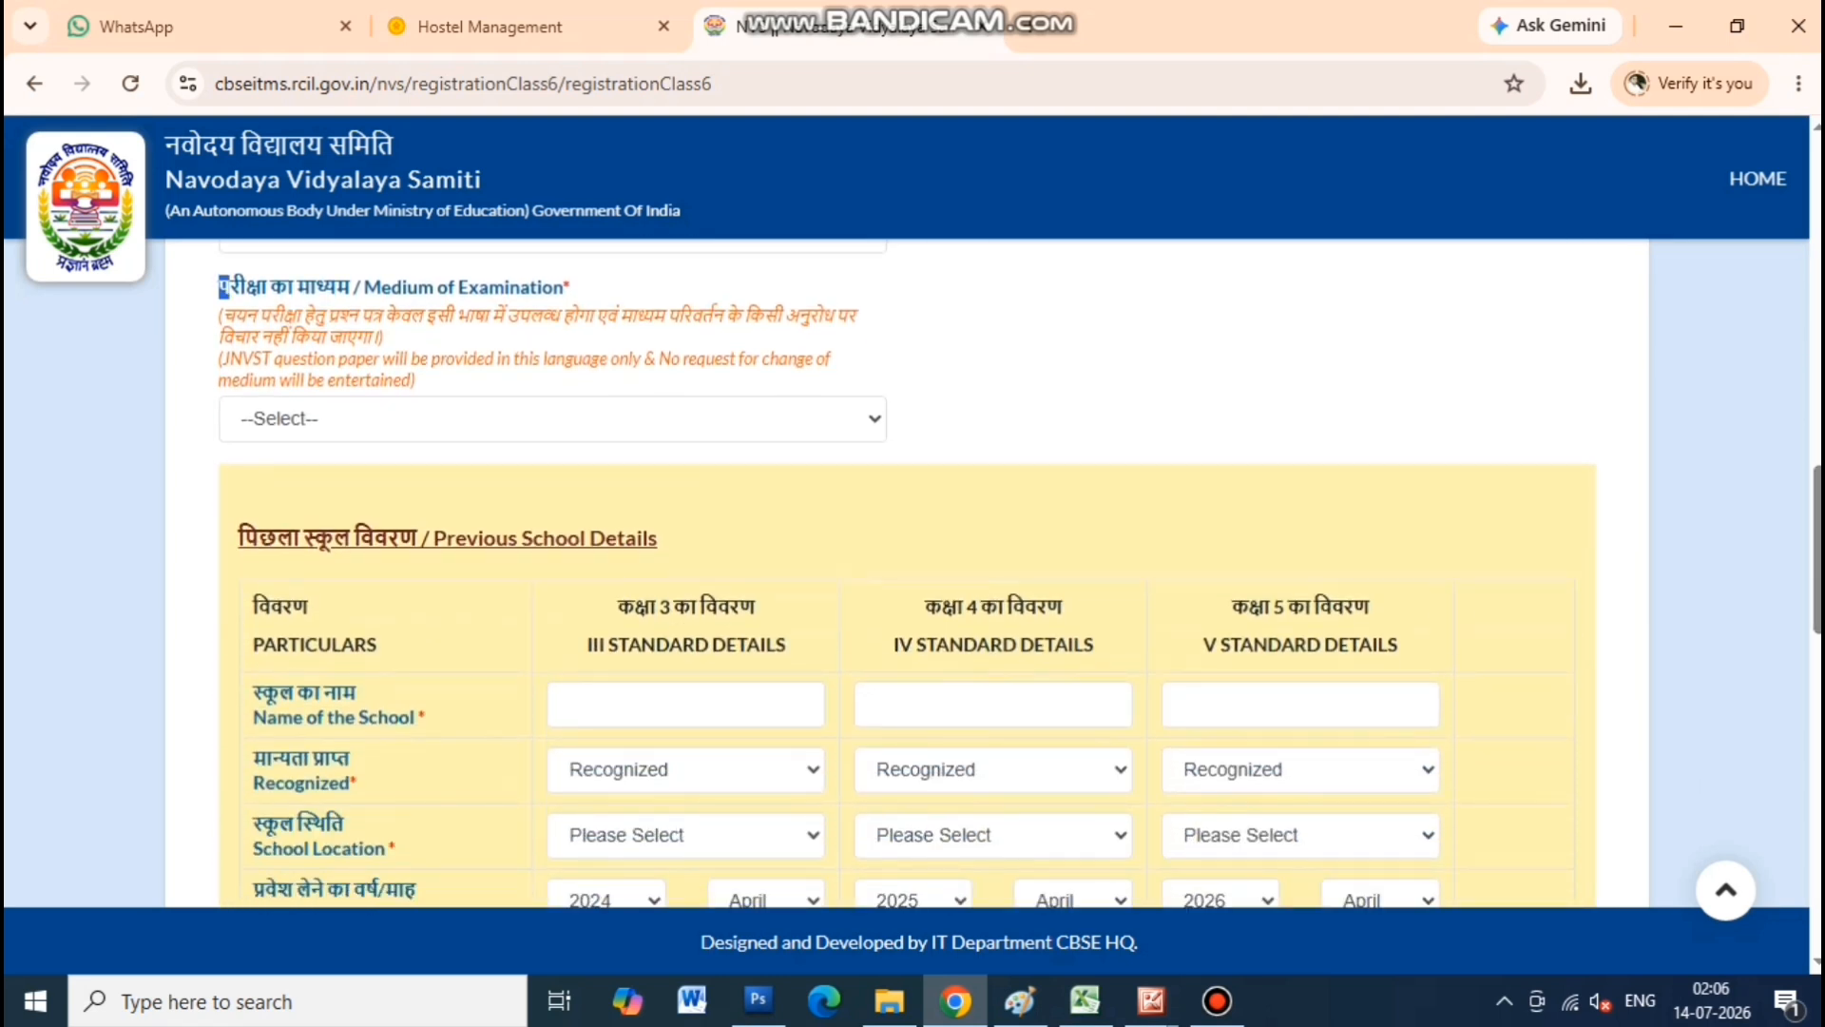
# Choose ENGLISH as the Medium of Examination
pyautogui.moveTo(224, 286); pyautogui.dragTo(570, 287)
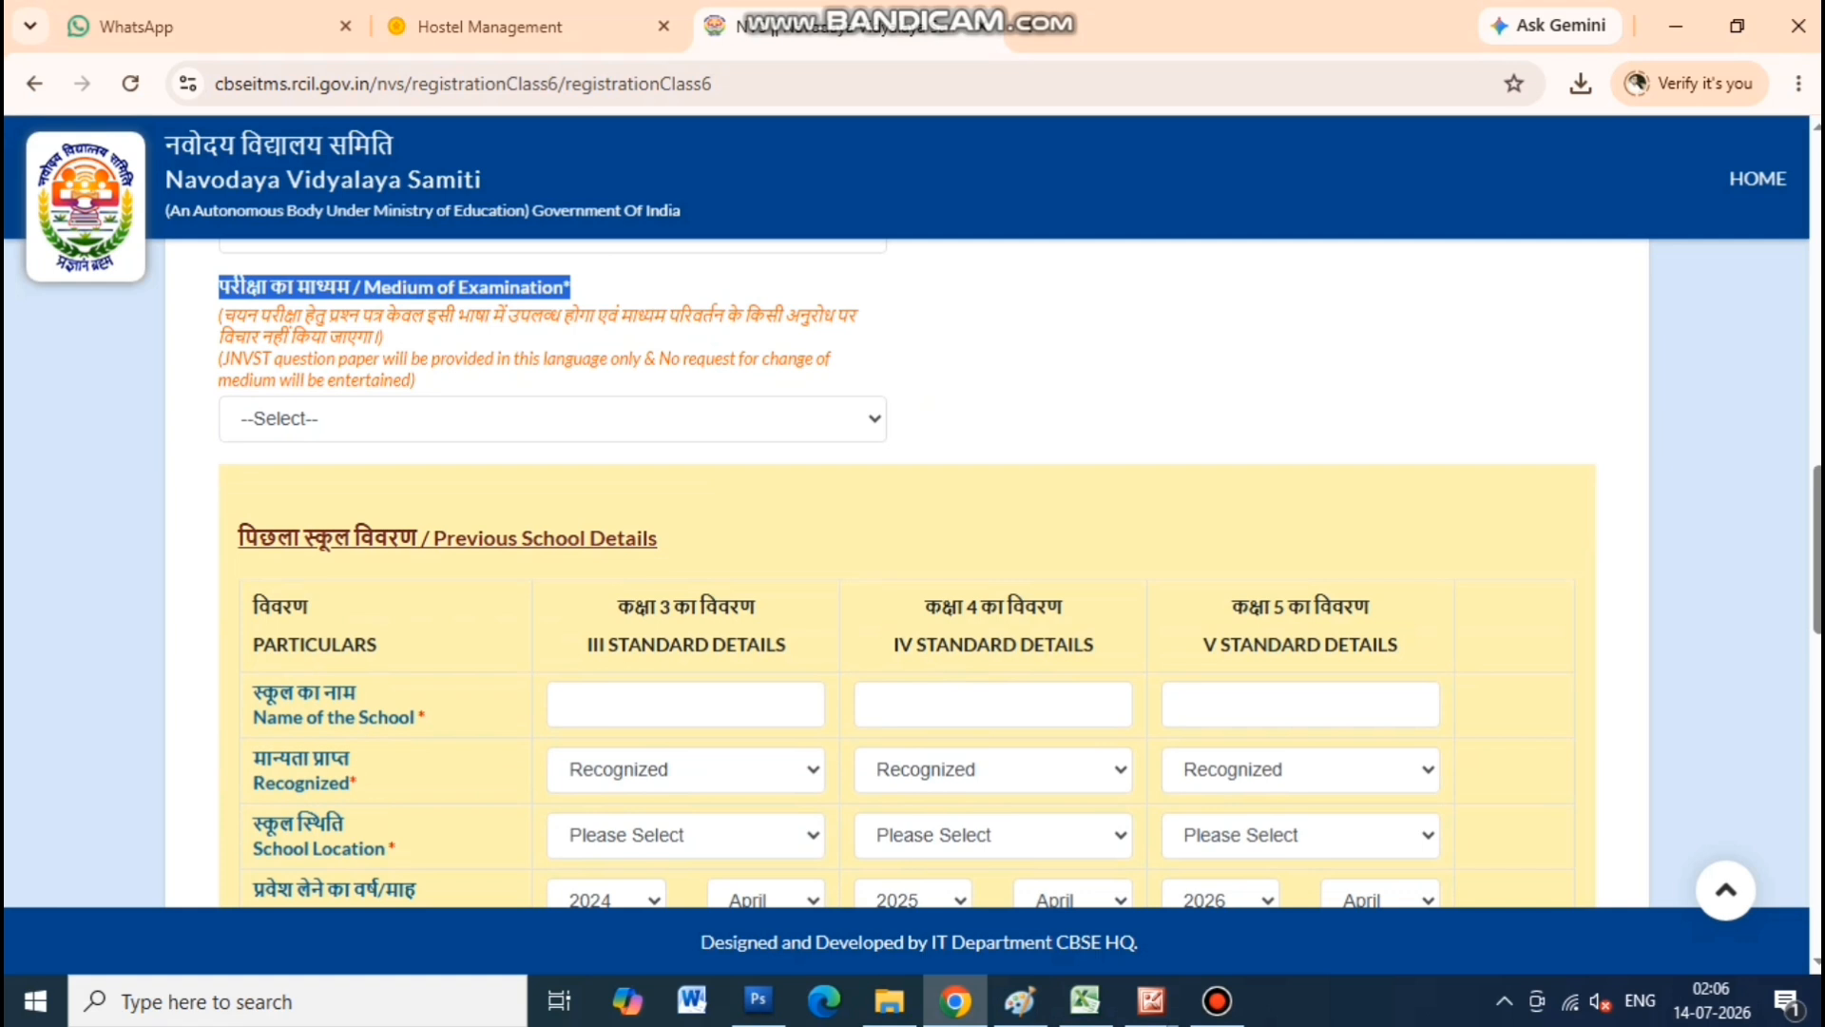
pyautogui.click(561, 420)
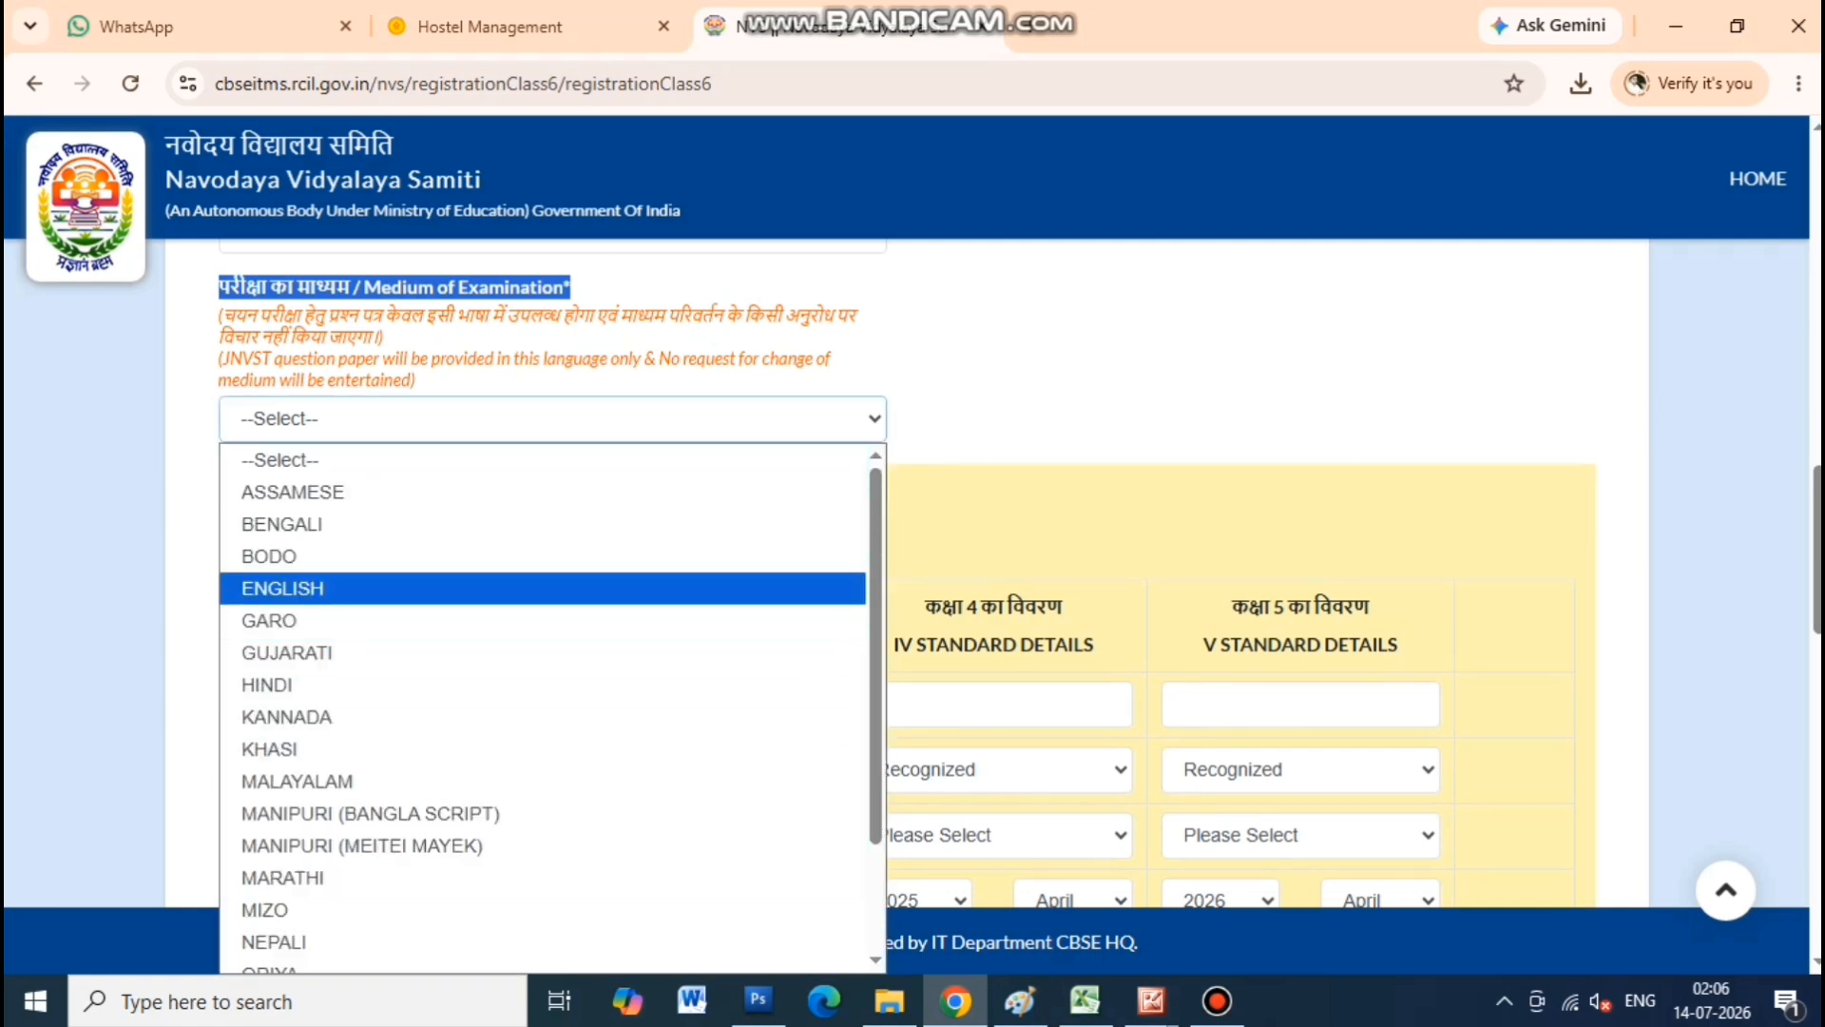
pyautogui.click(380, 589)
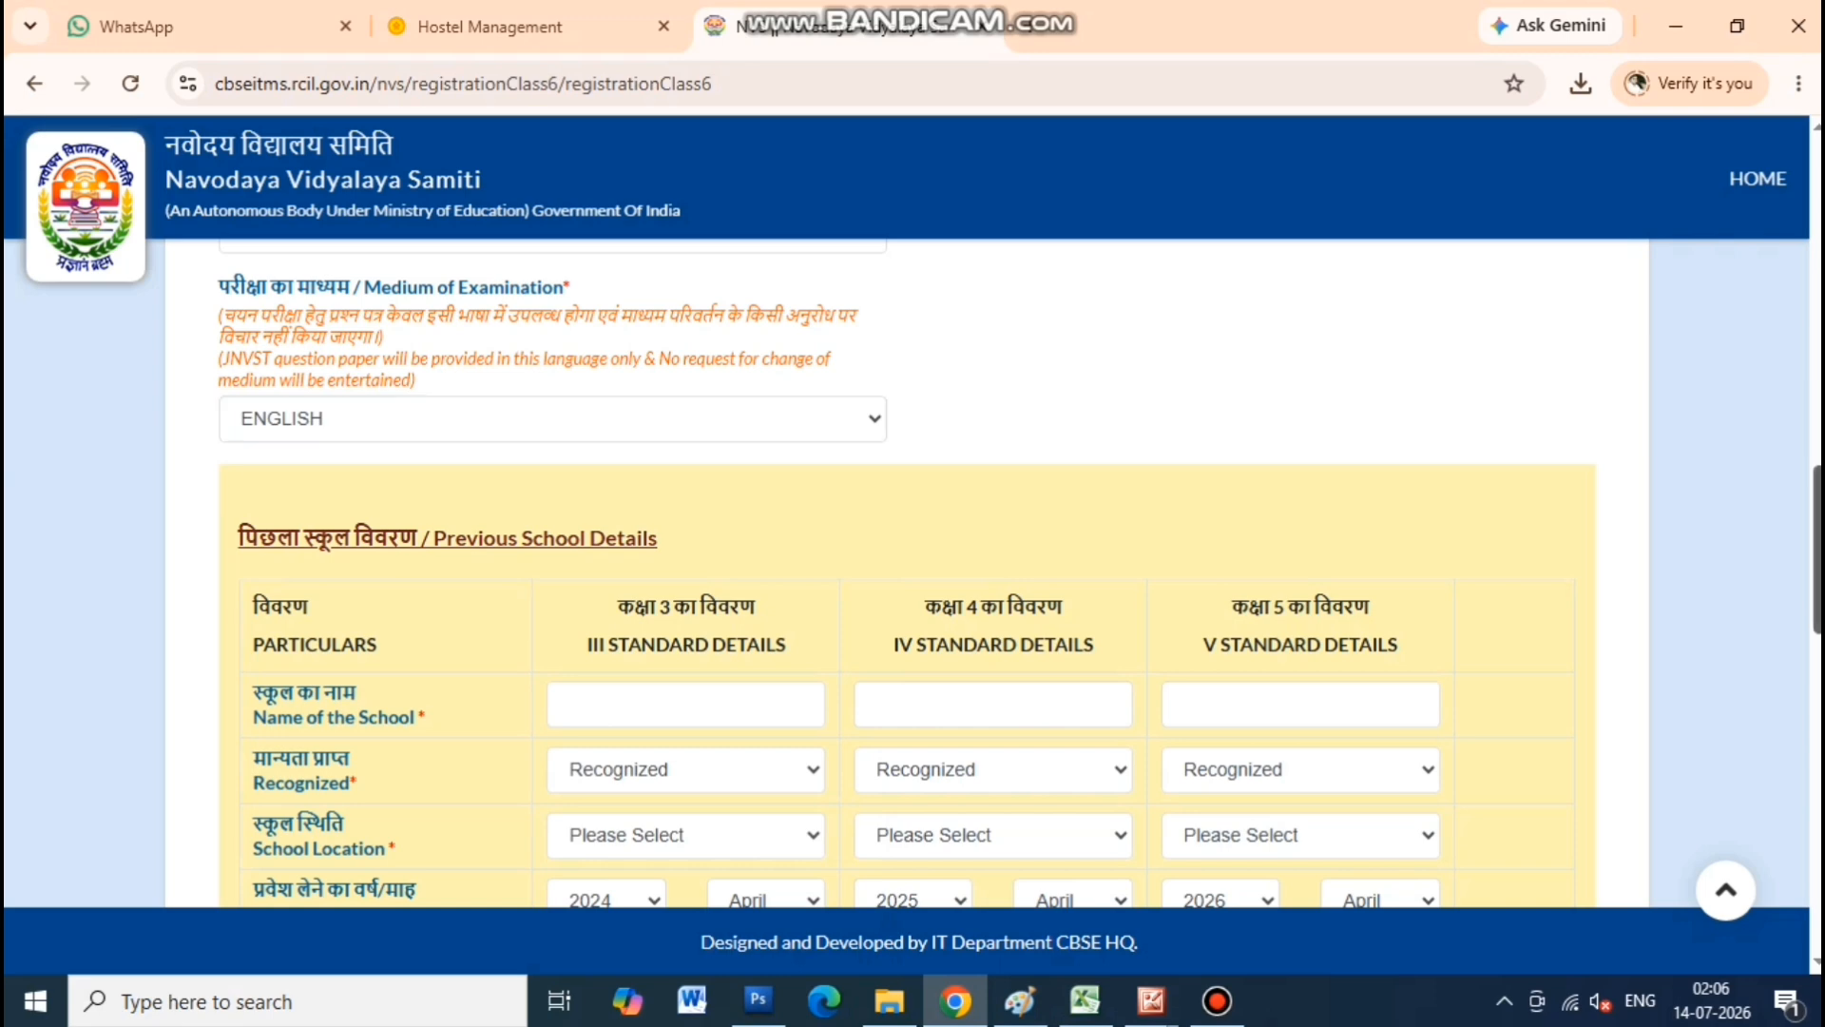
pyautogui.scroll(-3, 913, 571)
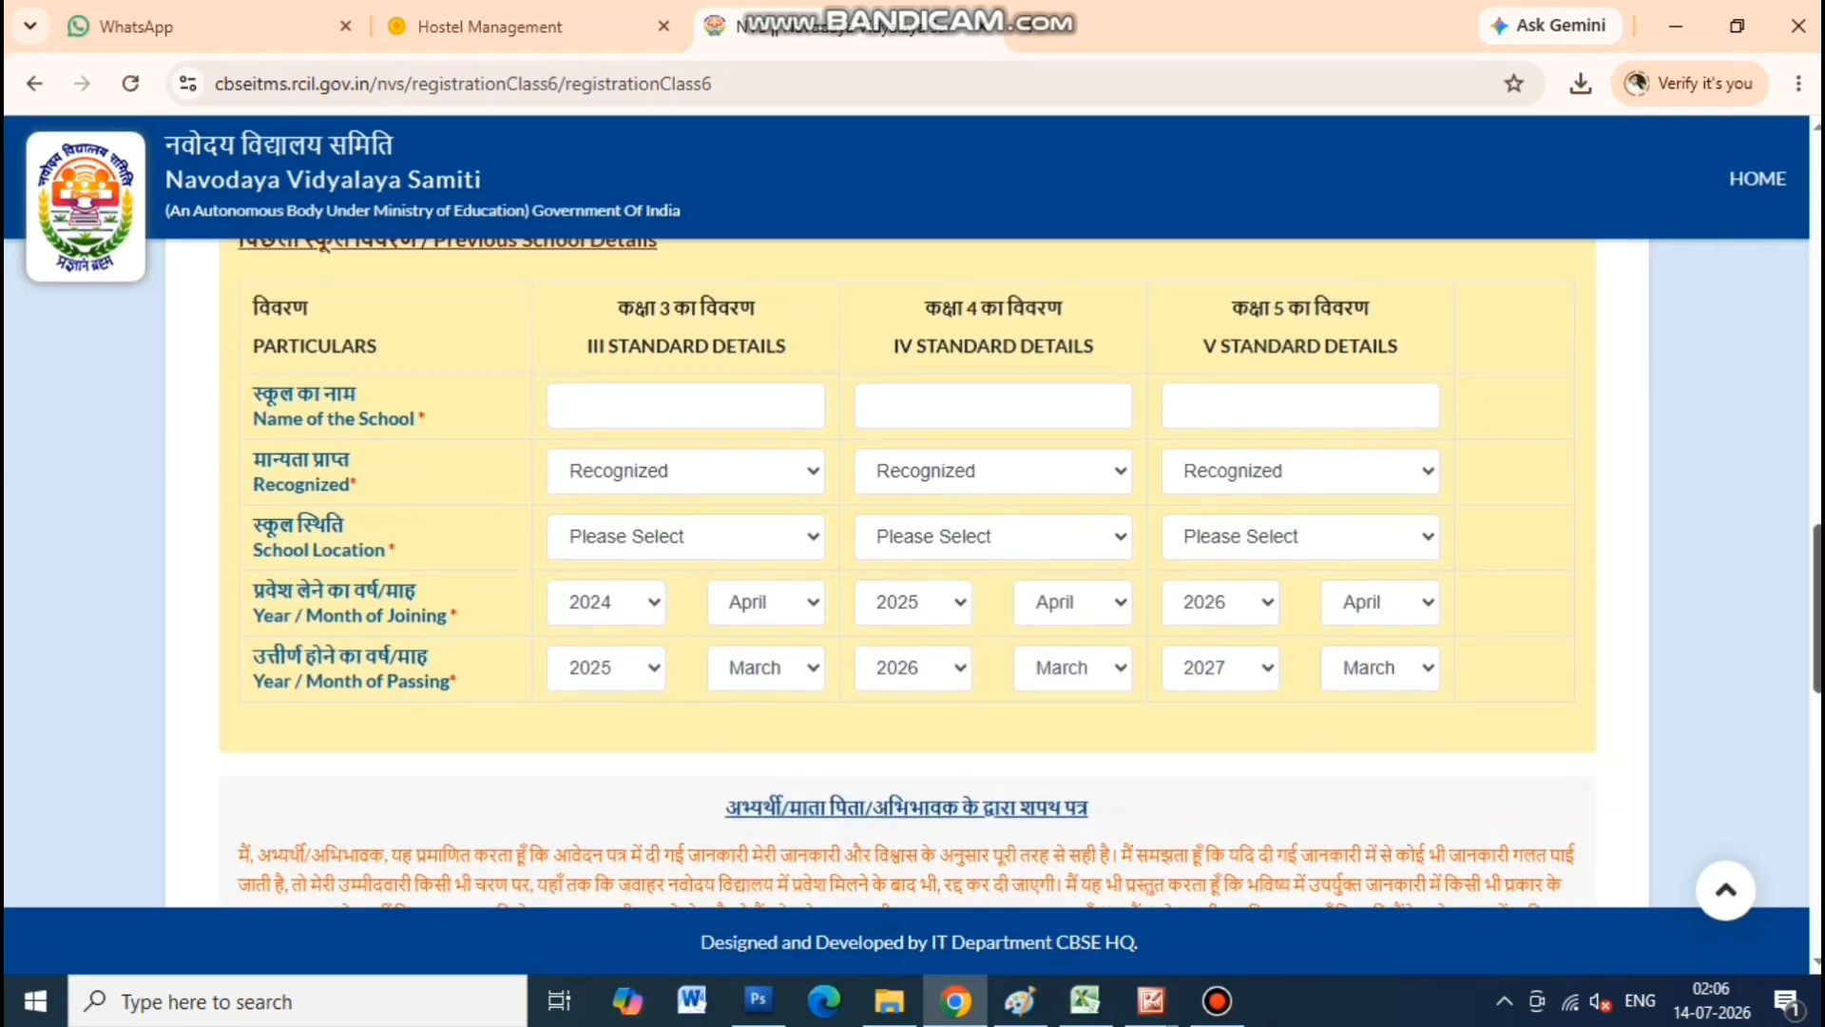
# Review the class III, IV and V columns and field labels of the Previous School Details table
pyautogui.scroll(1, 913, 571)
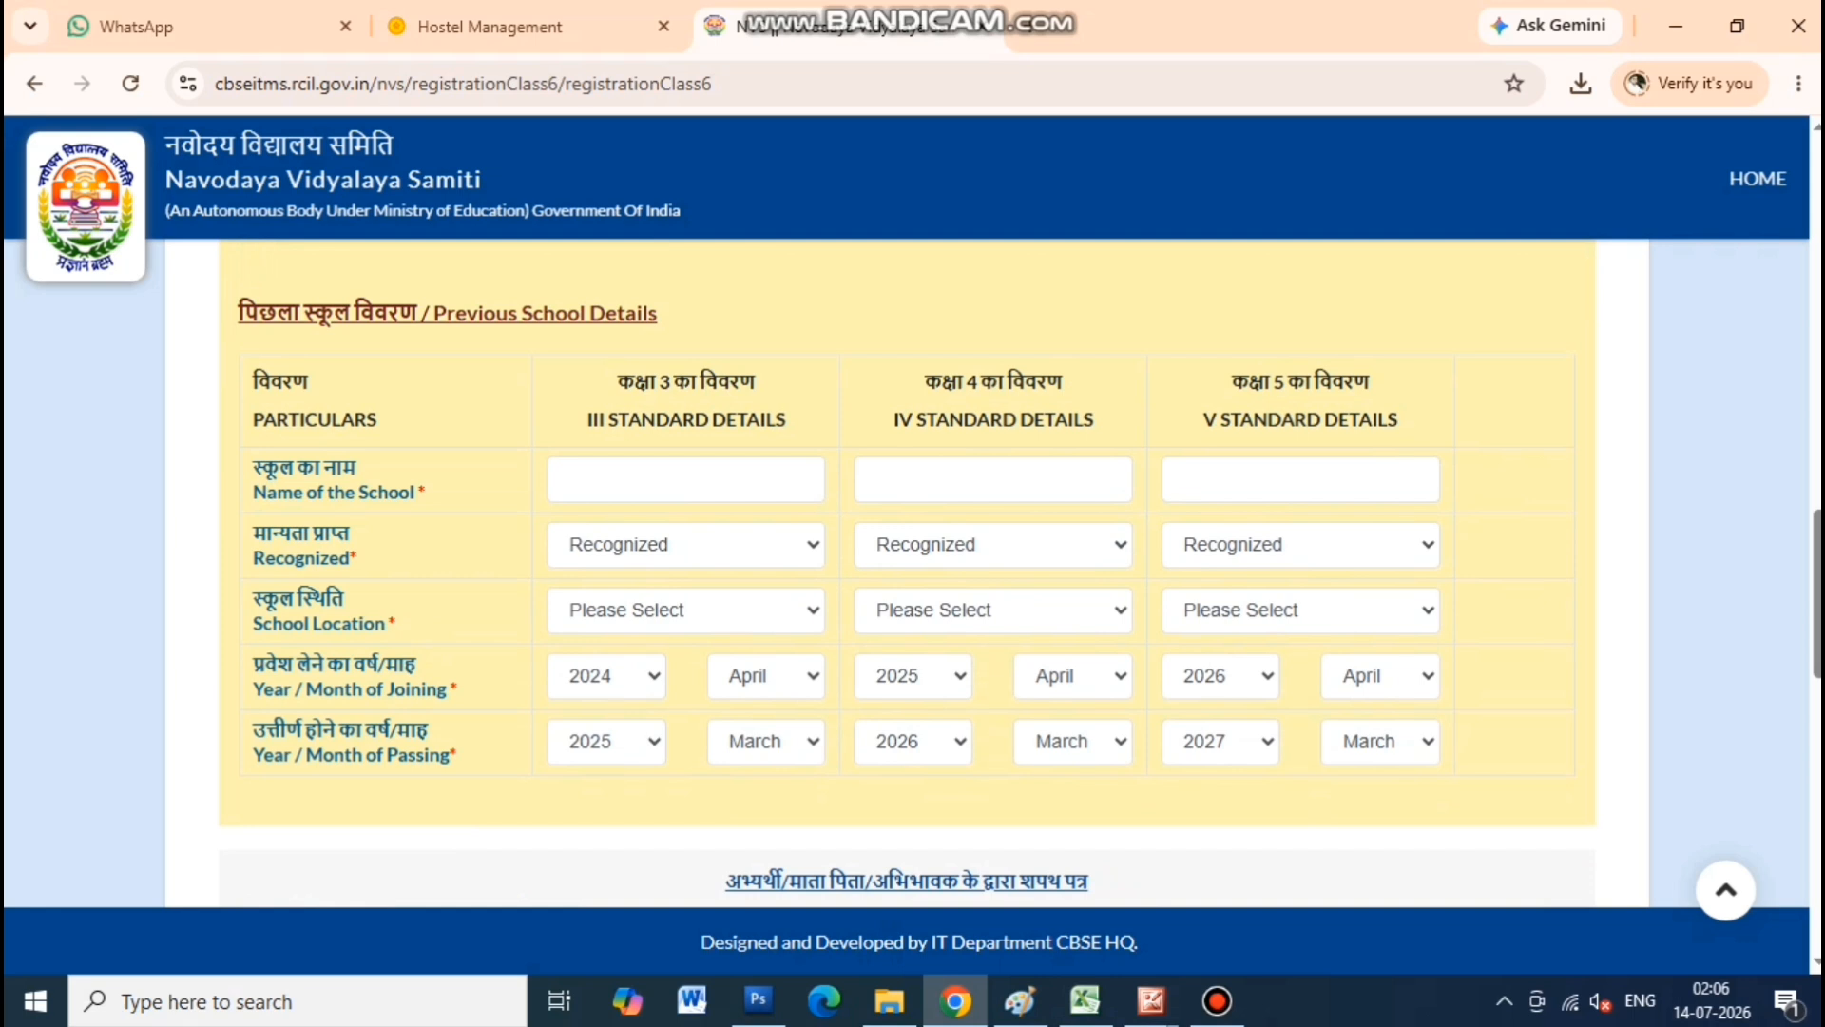
pyautogui.moveTo(616, 381); pyautogui.dragTo(756, 381)
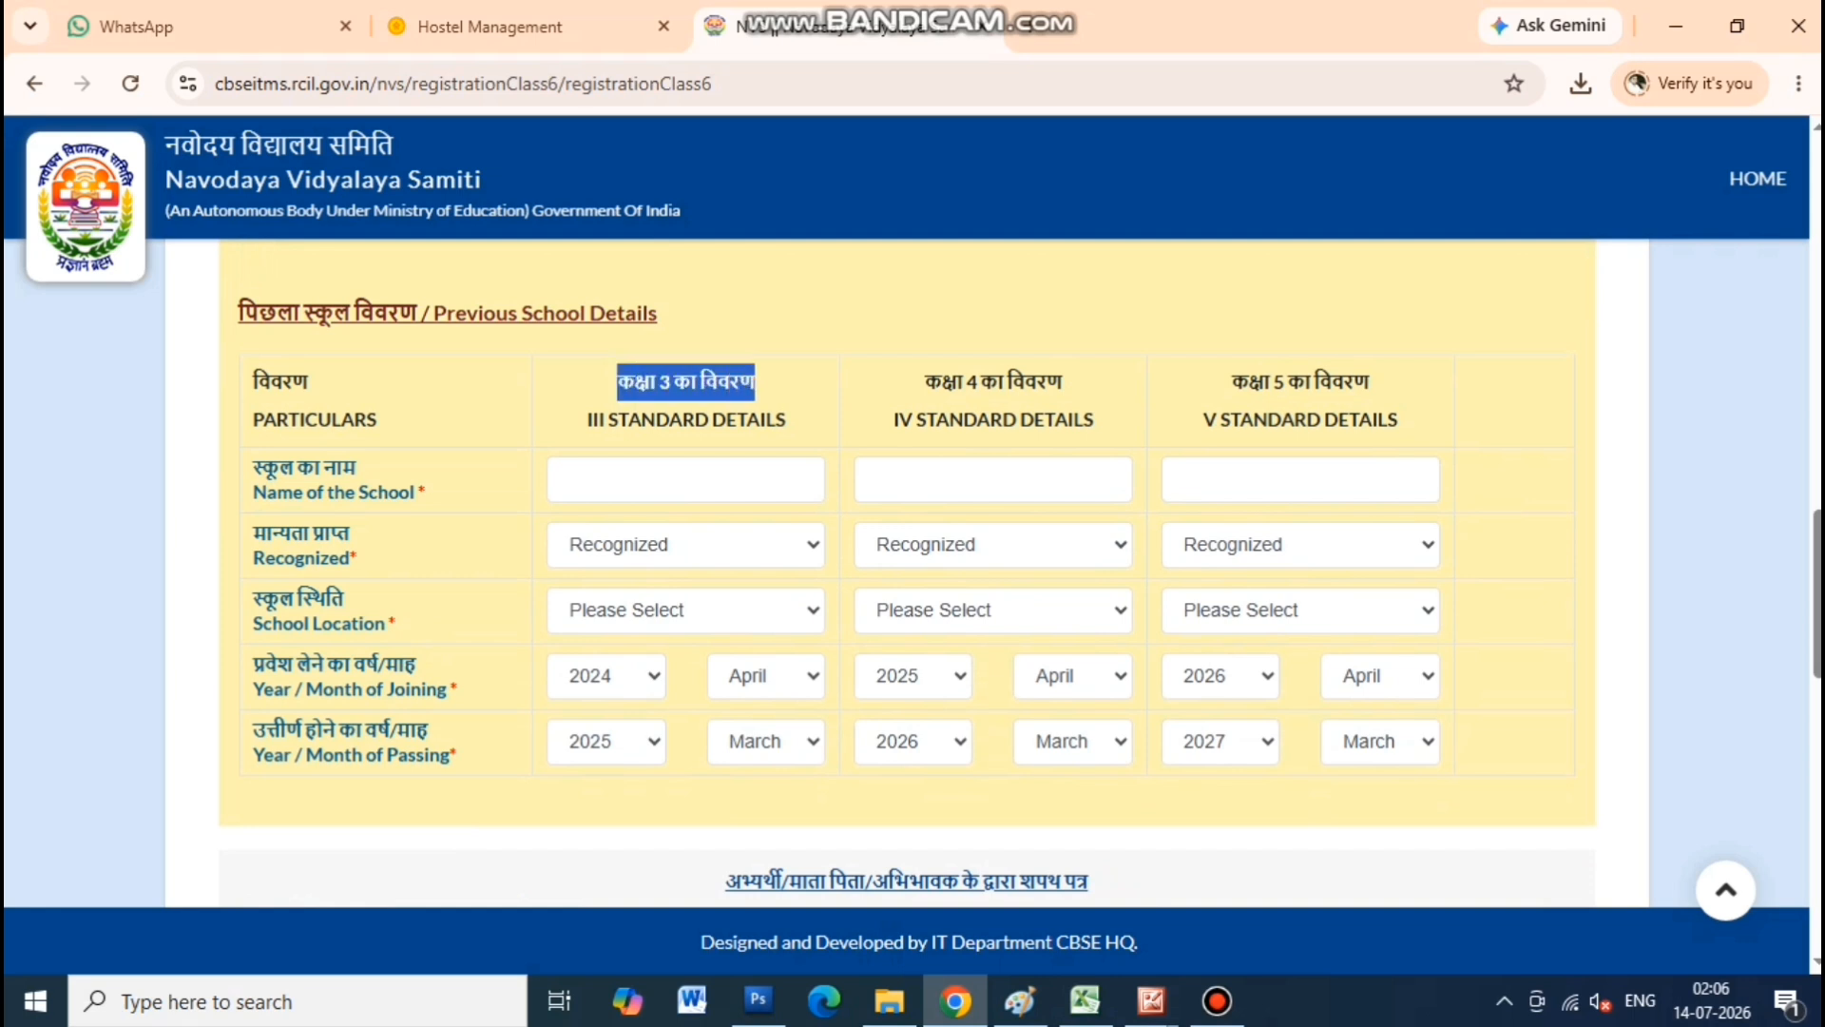
pyautogui.click(755, 383)
pyautogui.moveTo(925, 381); pyautogui.dragTo(1062, 381)
pyautogui.click(1062, 381)
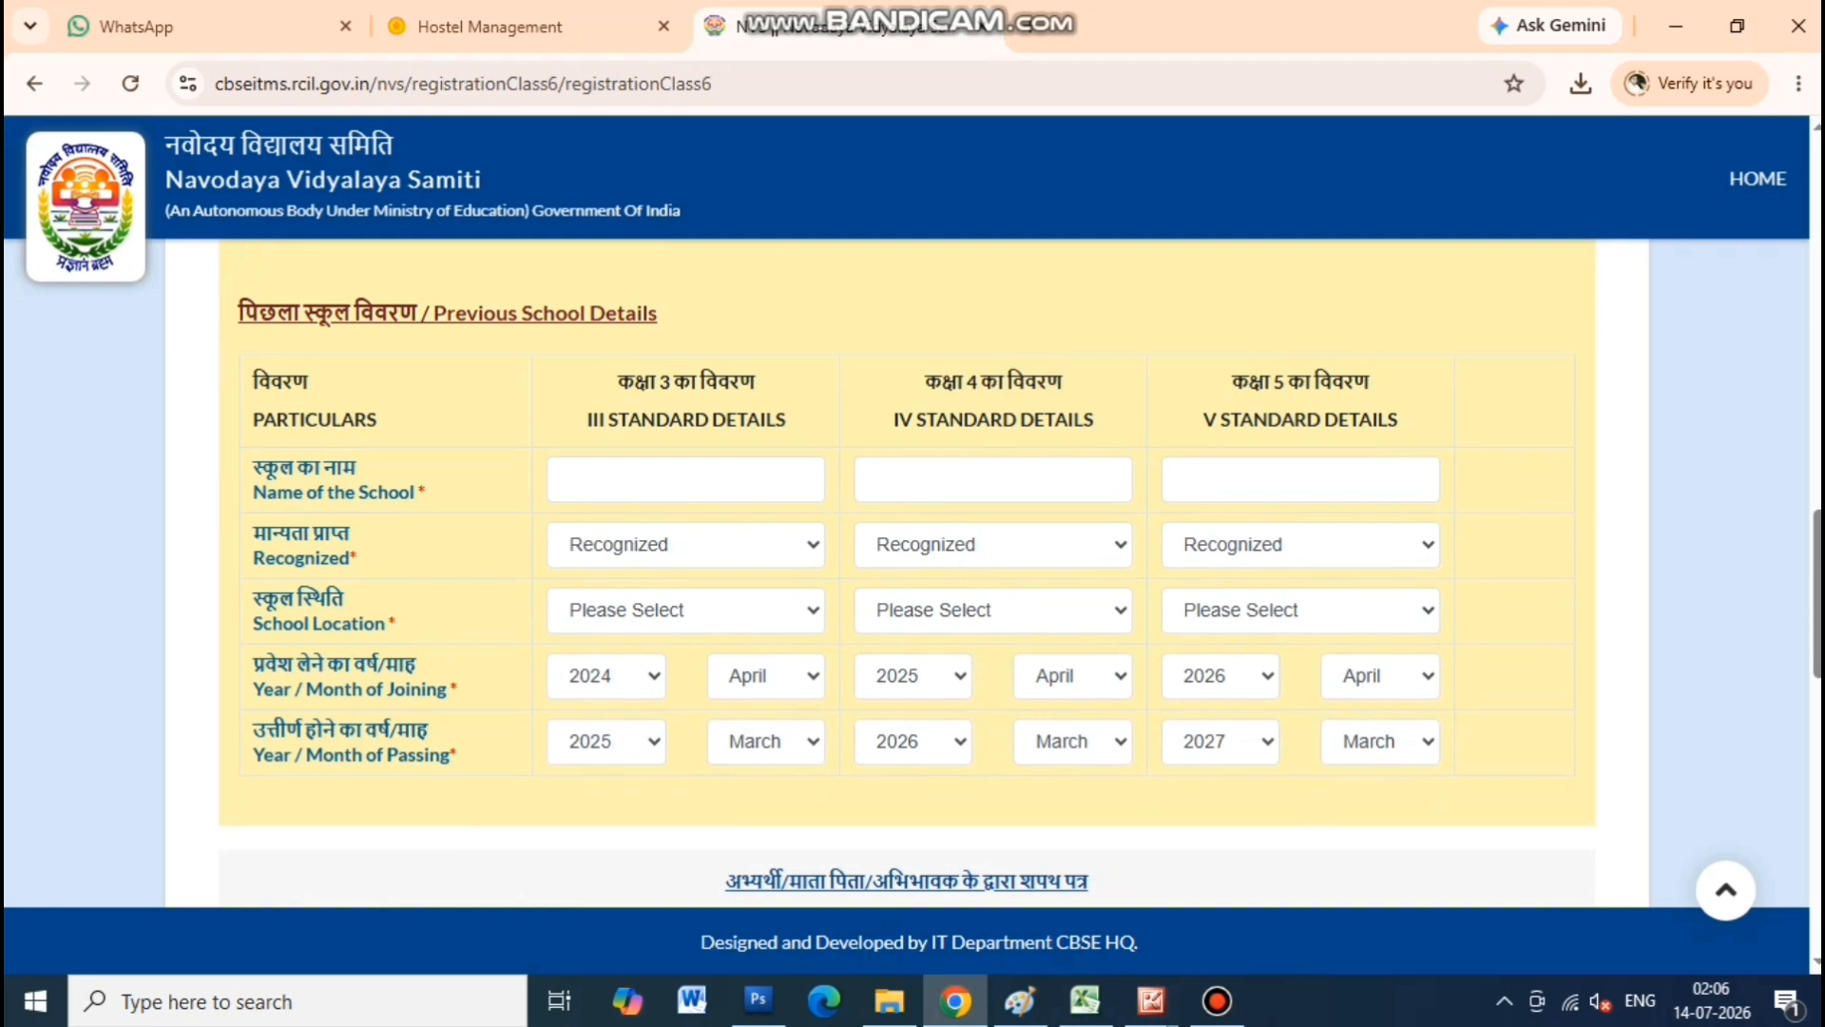
pyautogui.moveTo(1232, 381); pyautogui.dragTo(1370, 382)
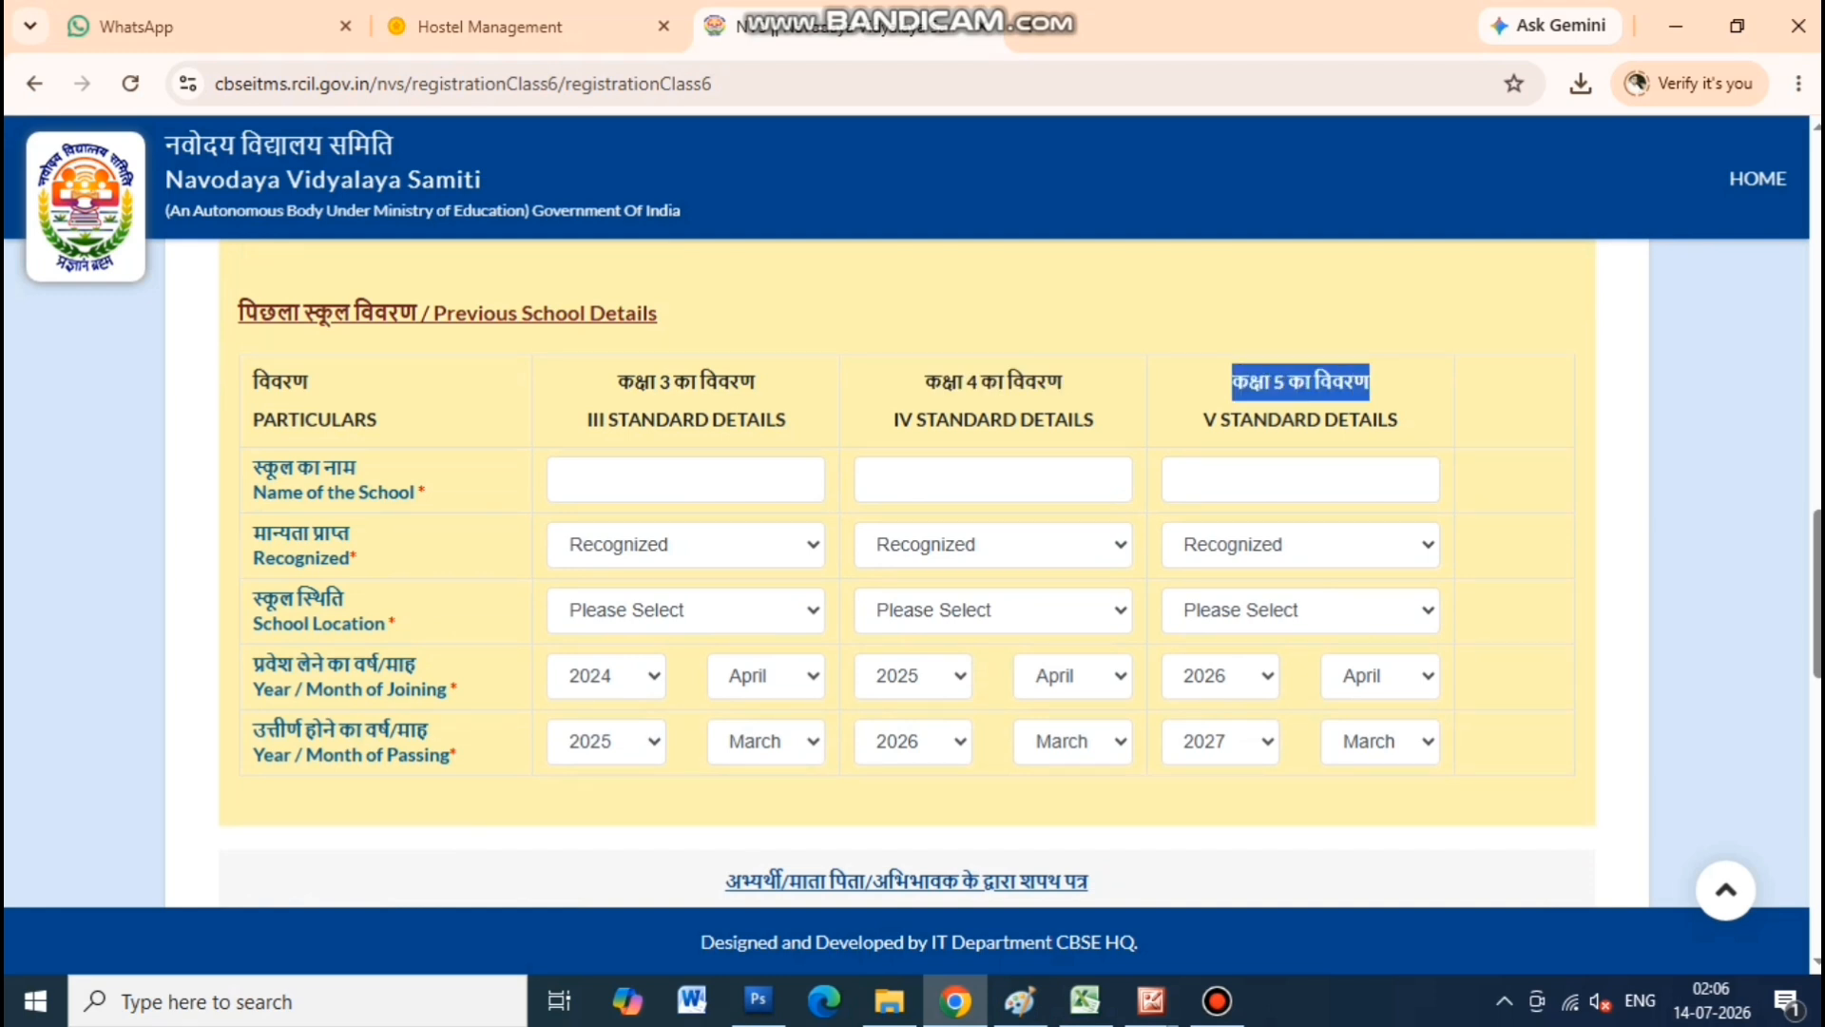
pyautogui.moveTo(618, 381); pyautogui.dragTo(755, 382)
pyautogui.moveTo(924, 382); pyautogui.dragTo(1063, 381)
pyautogui.moveTo(1232, 381); pyautogui.dragTo(1372, 381)
pyautogui.click(1372, 381)
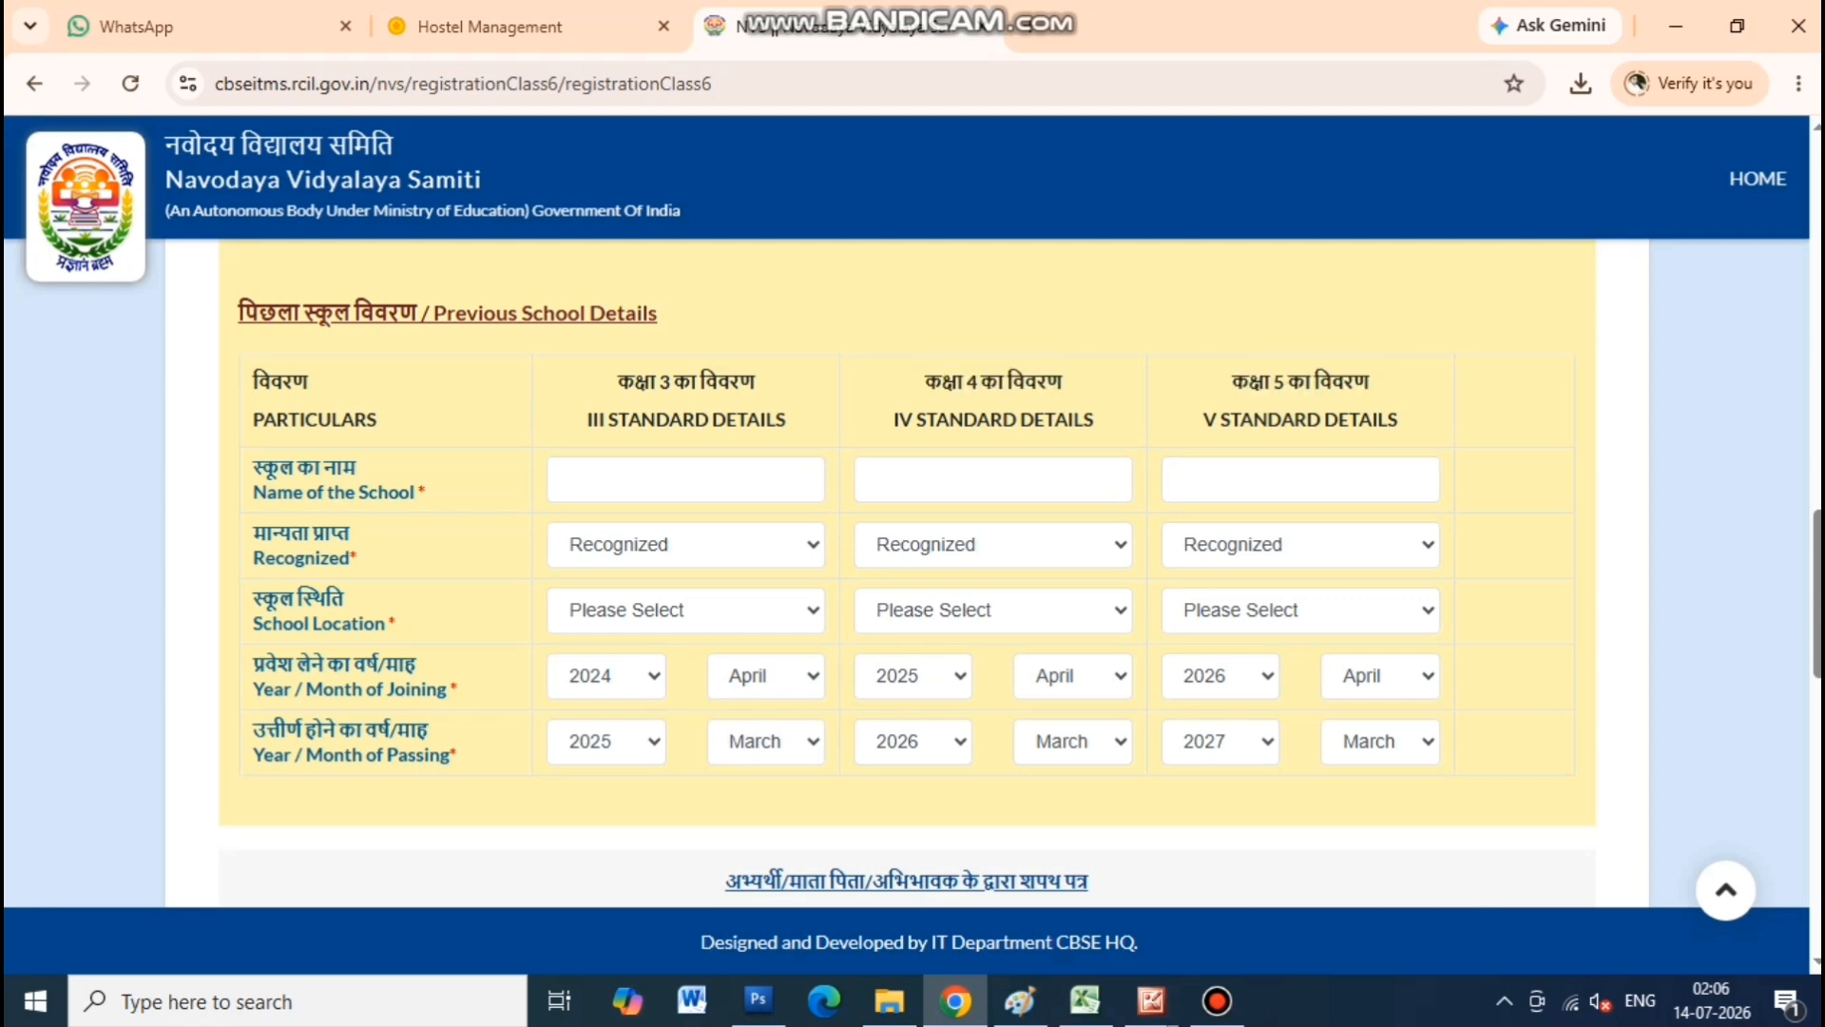
pyautogui.moveTo(253, 468); pyautogui.dragTo(419, 492)
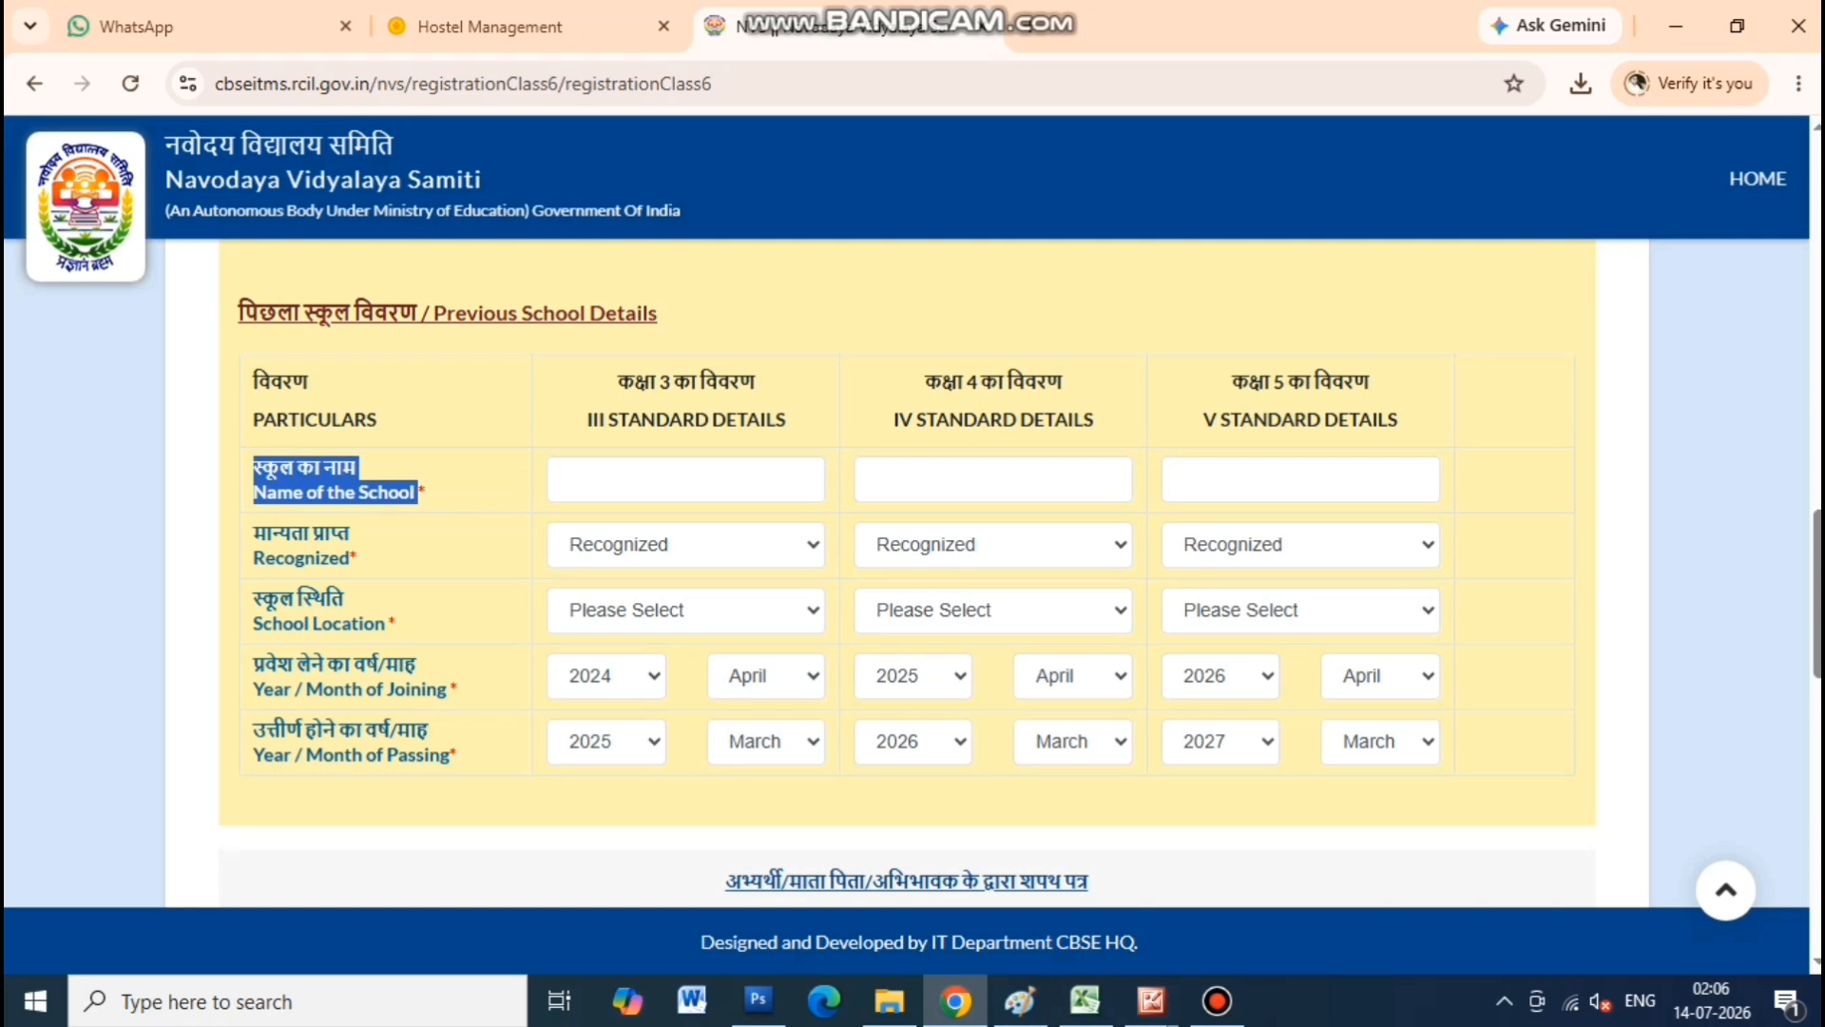
pyautogui.click(685, 479)
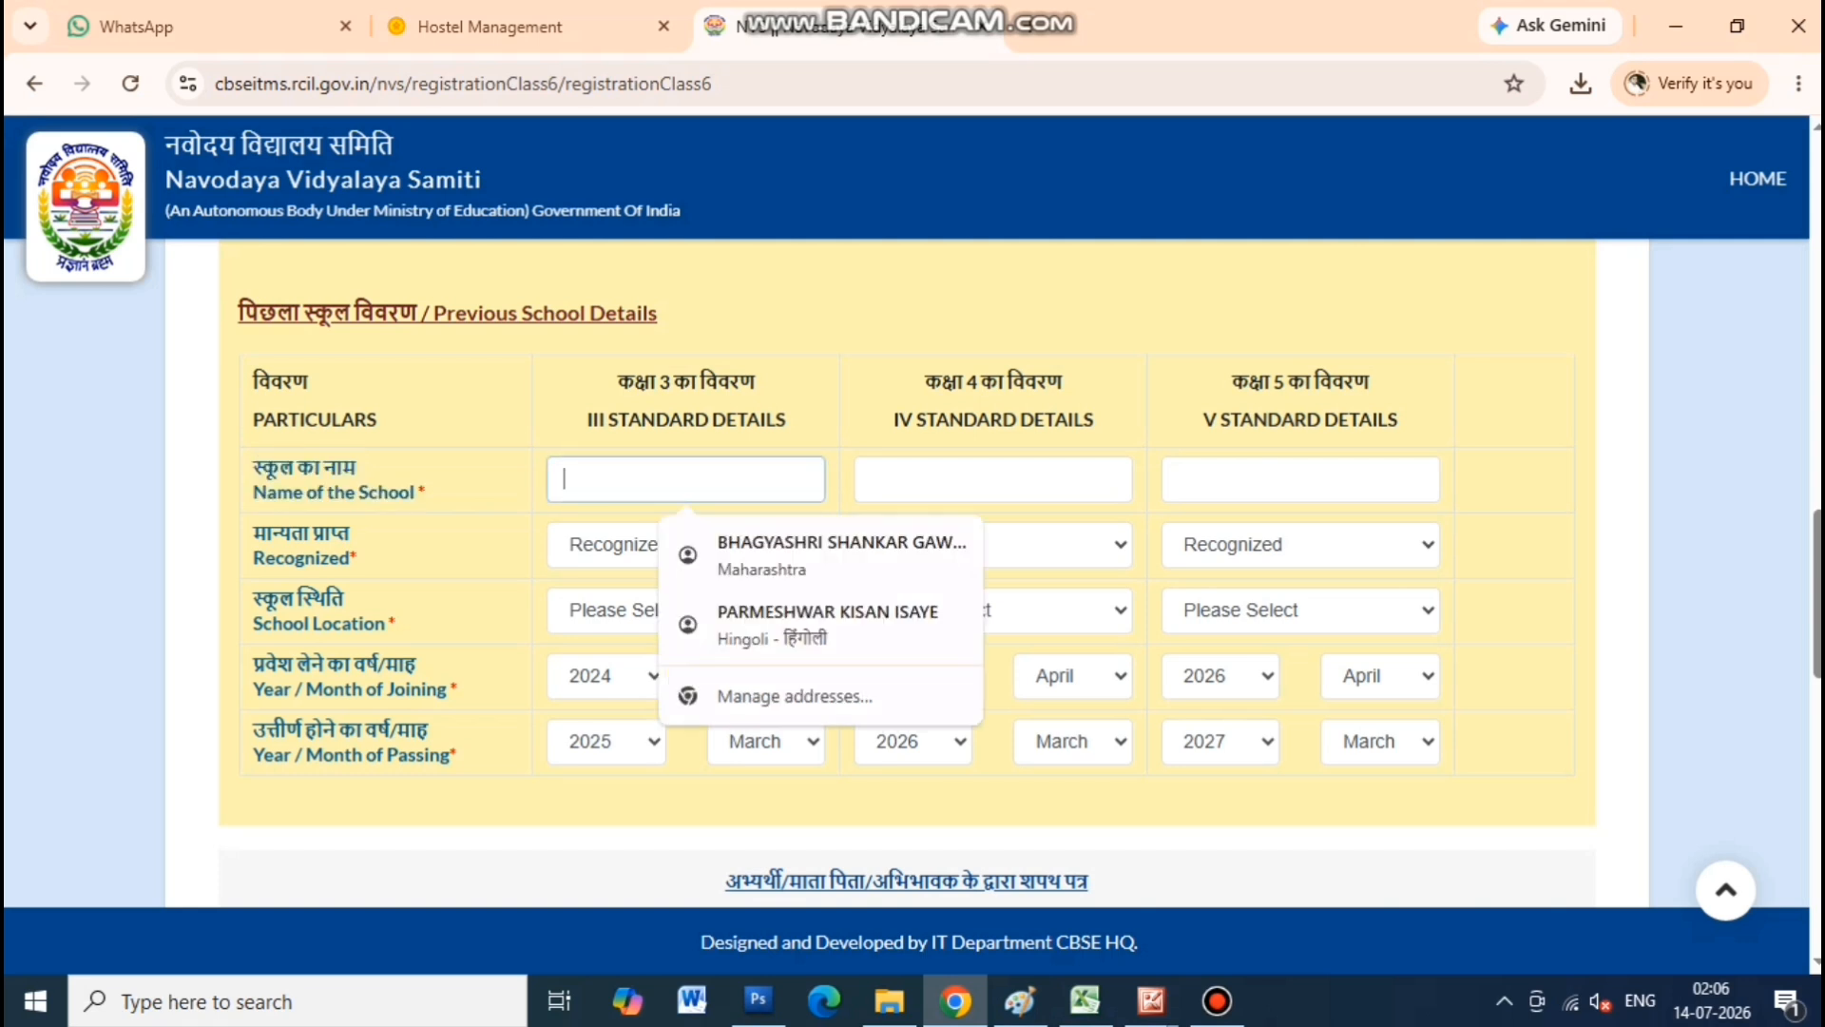
pyautogui.moveTo(253, 533); pyautogui.dragTo(351, 558)
pyautogui.click(685, 545)
pyautogui.click(685, 544)
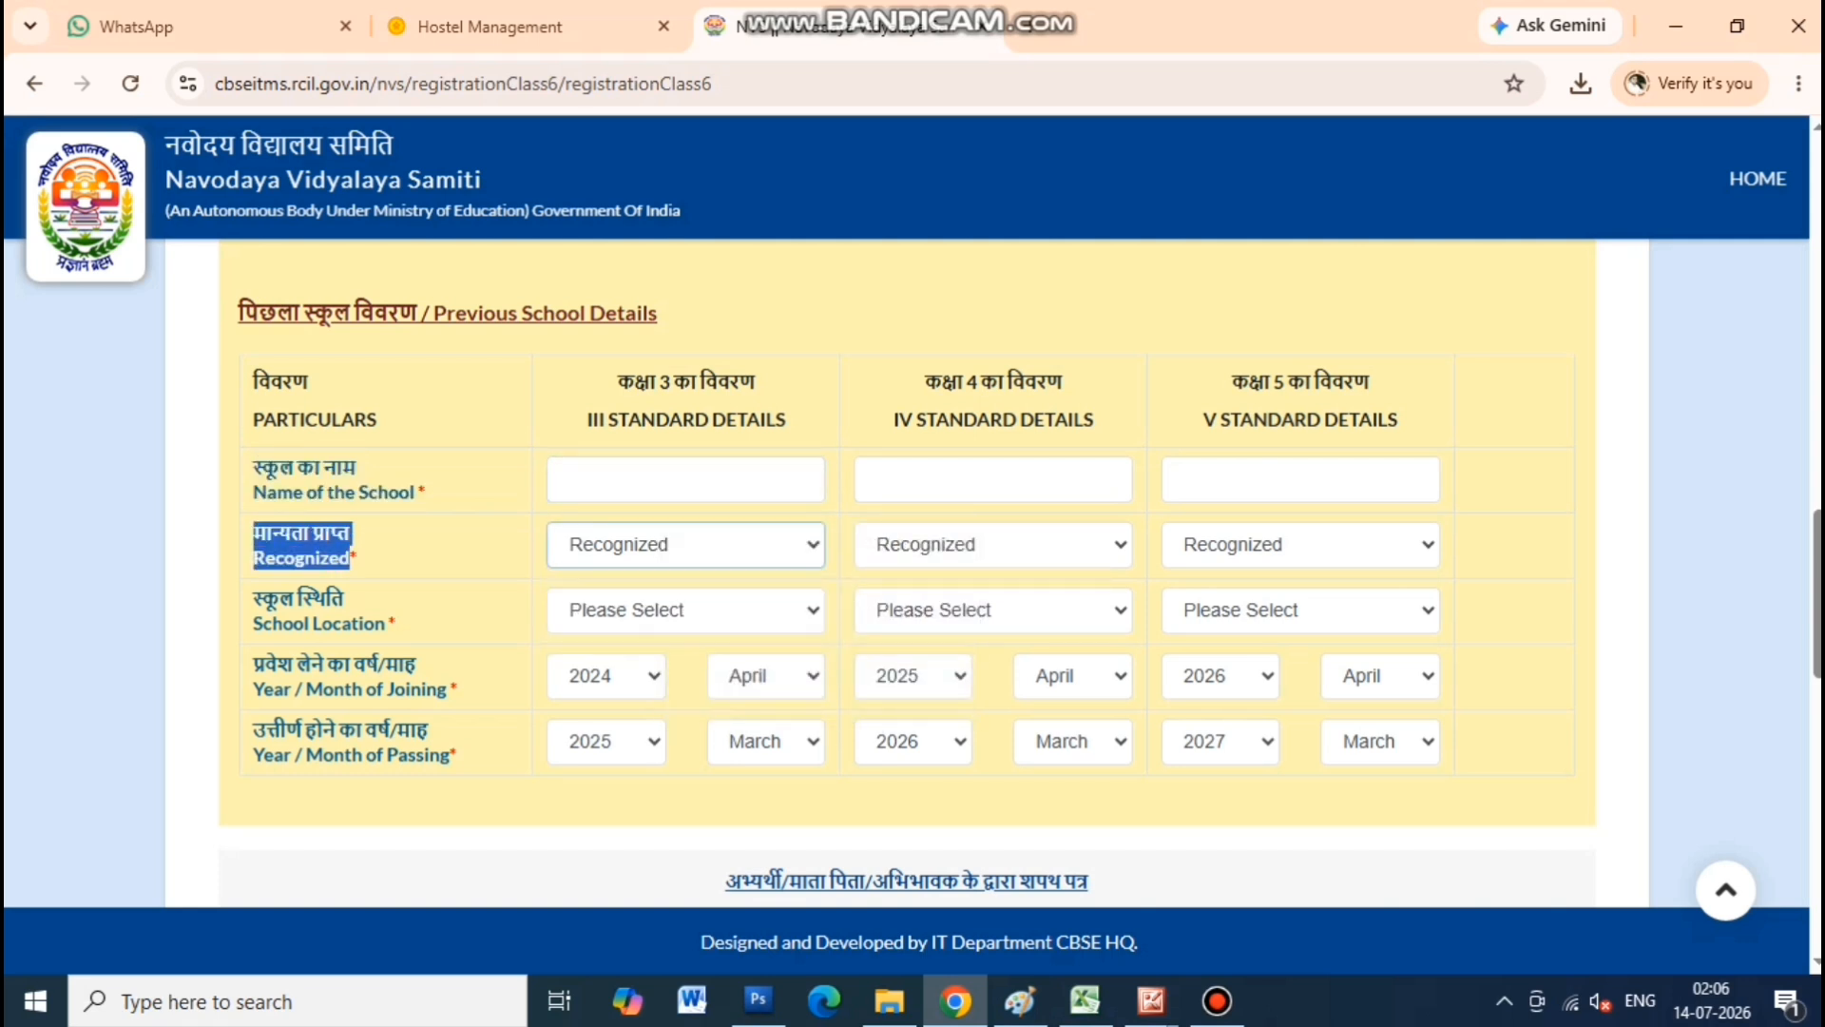
pyautogui.moveTo(253, 598); pyautogui.dragTo(395, 623)
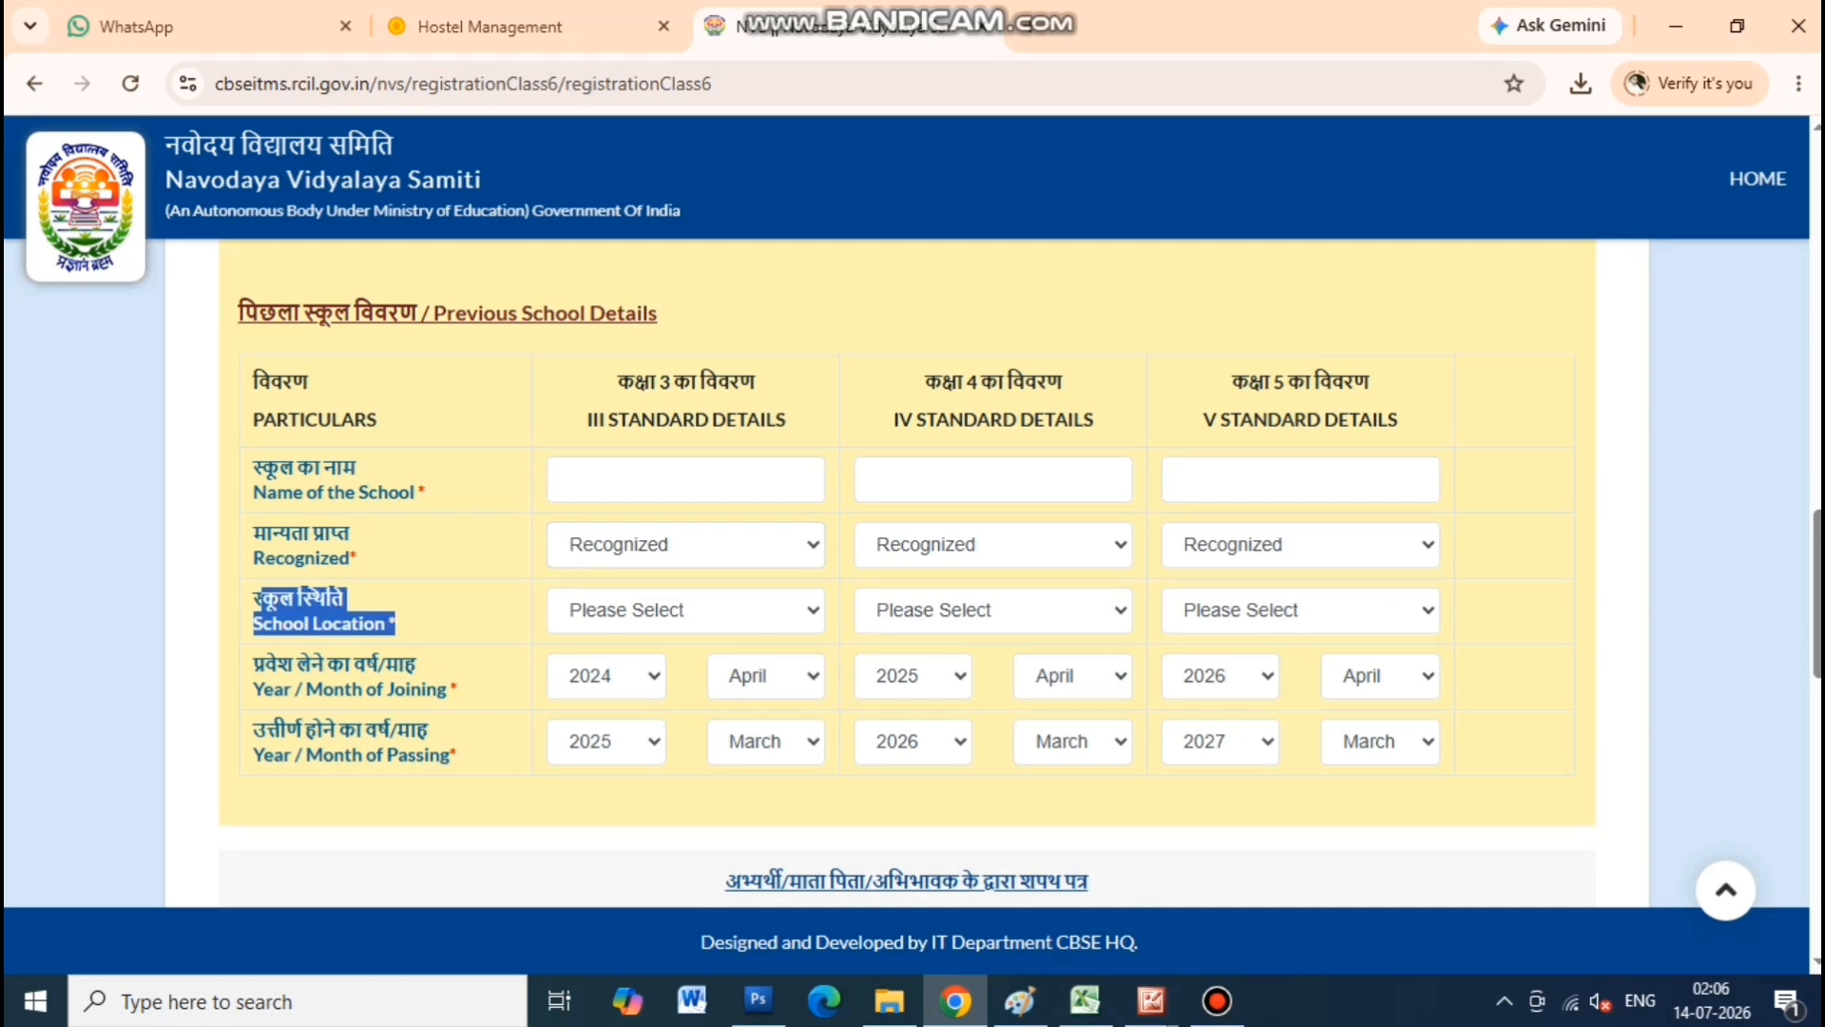
pyautogui.click(685, 610)
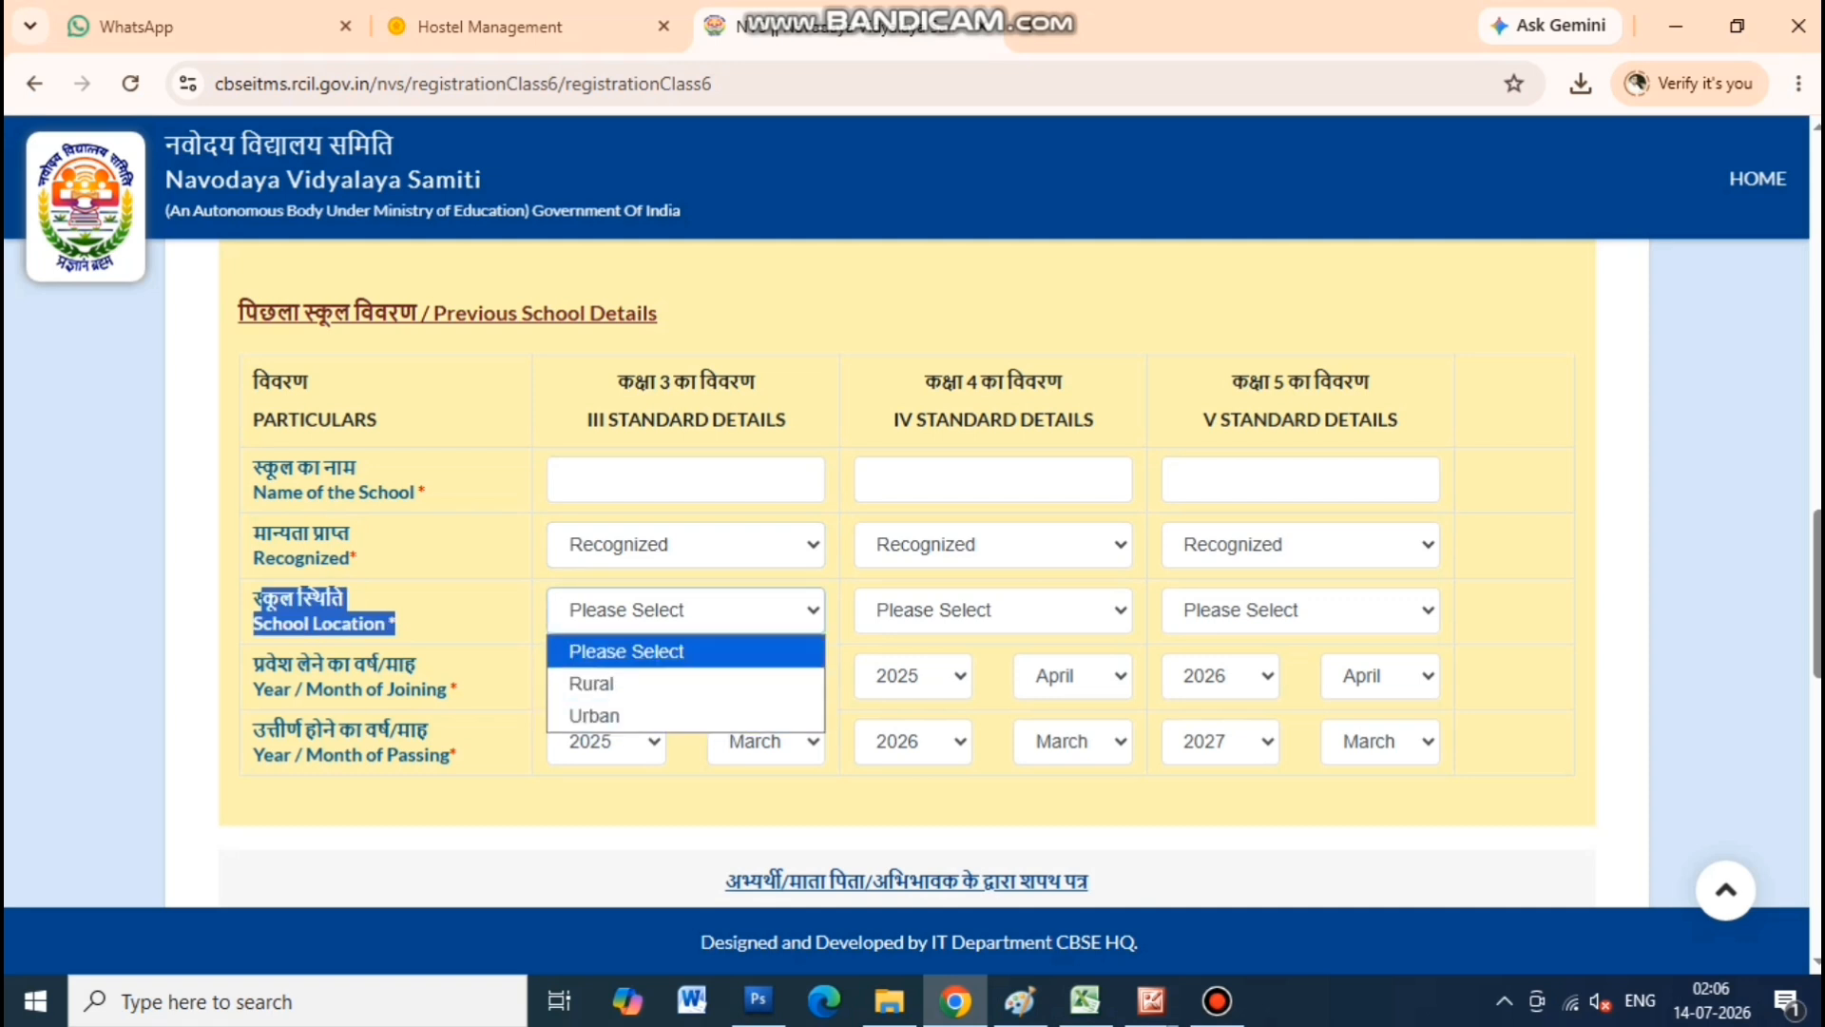
pyautogui.click(627, 652)
pyautogui.click(476, 618)
pyautogui.moveTo(254, 665); pyautogui.dragTo(450, 691)
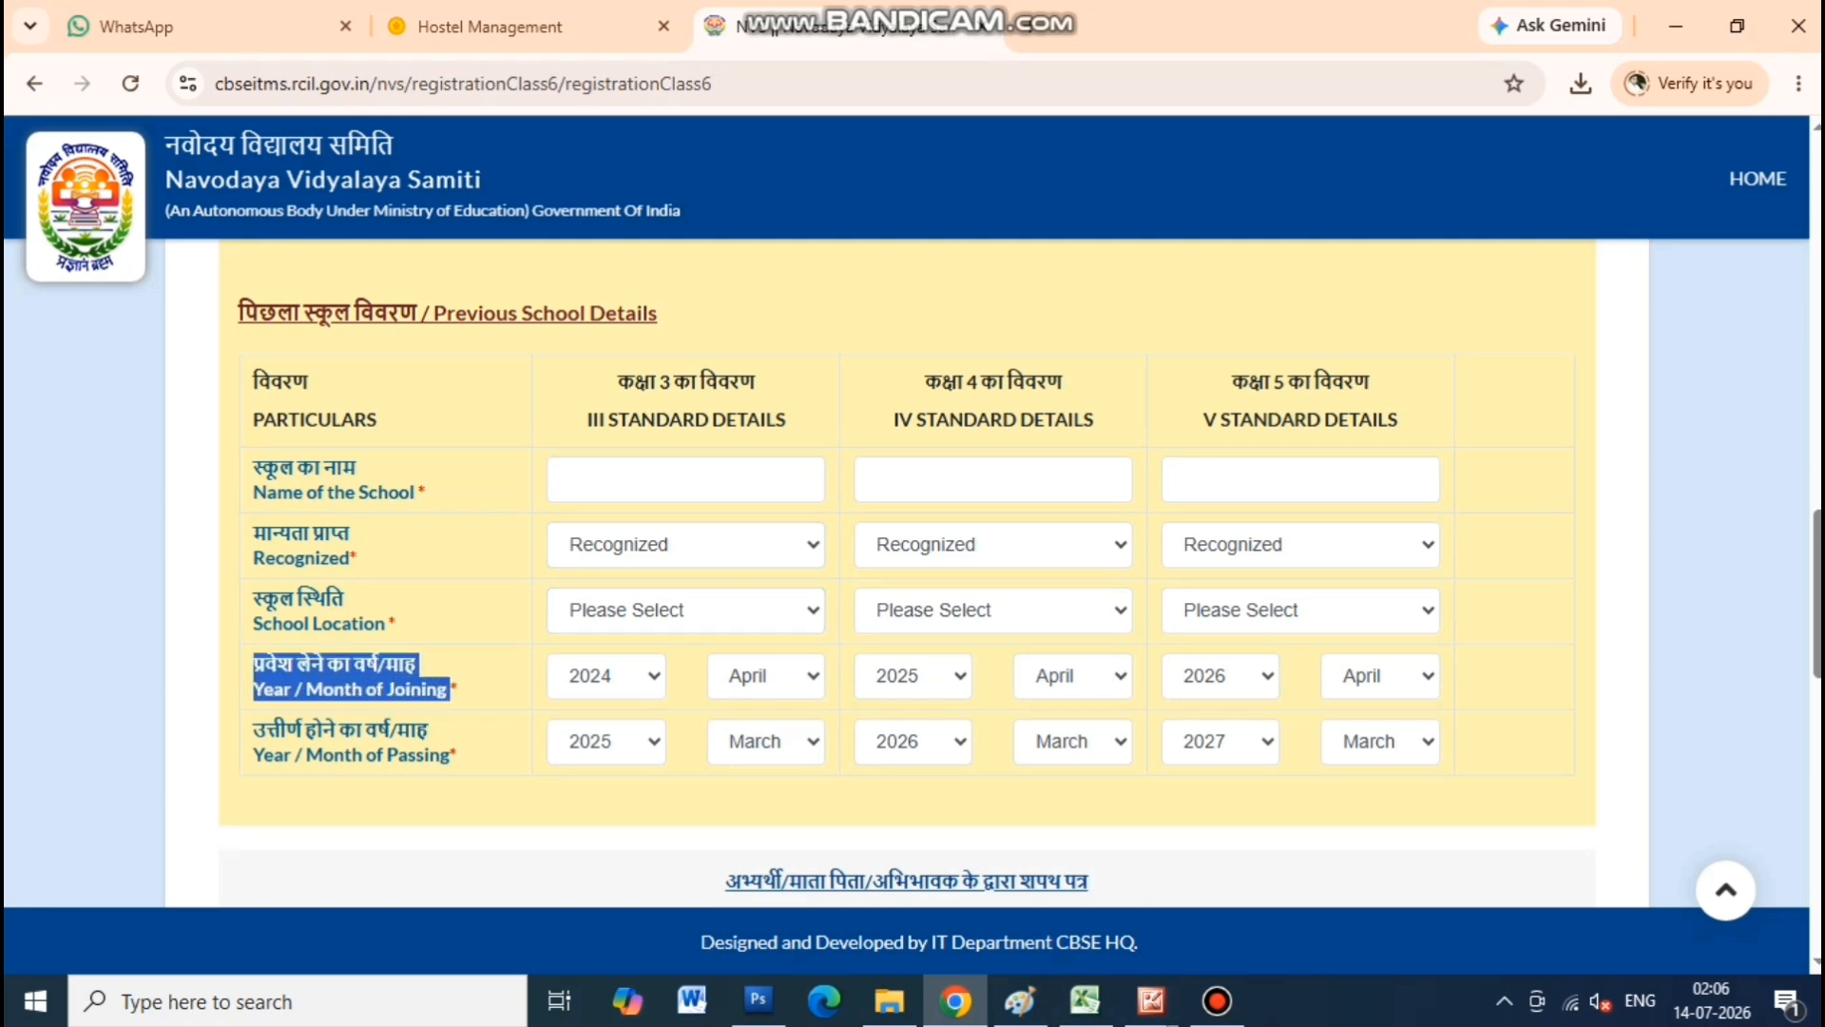
# Enter 'jet kids' as the school name for classes III, IV and V
pyautogui.click(685, 479)
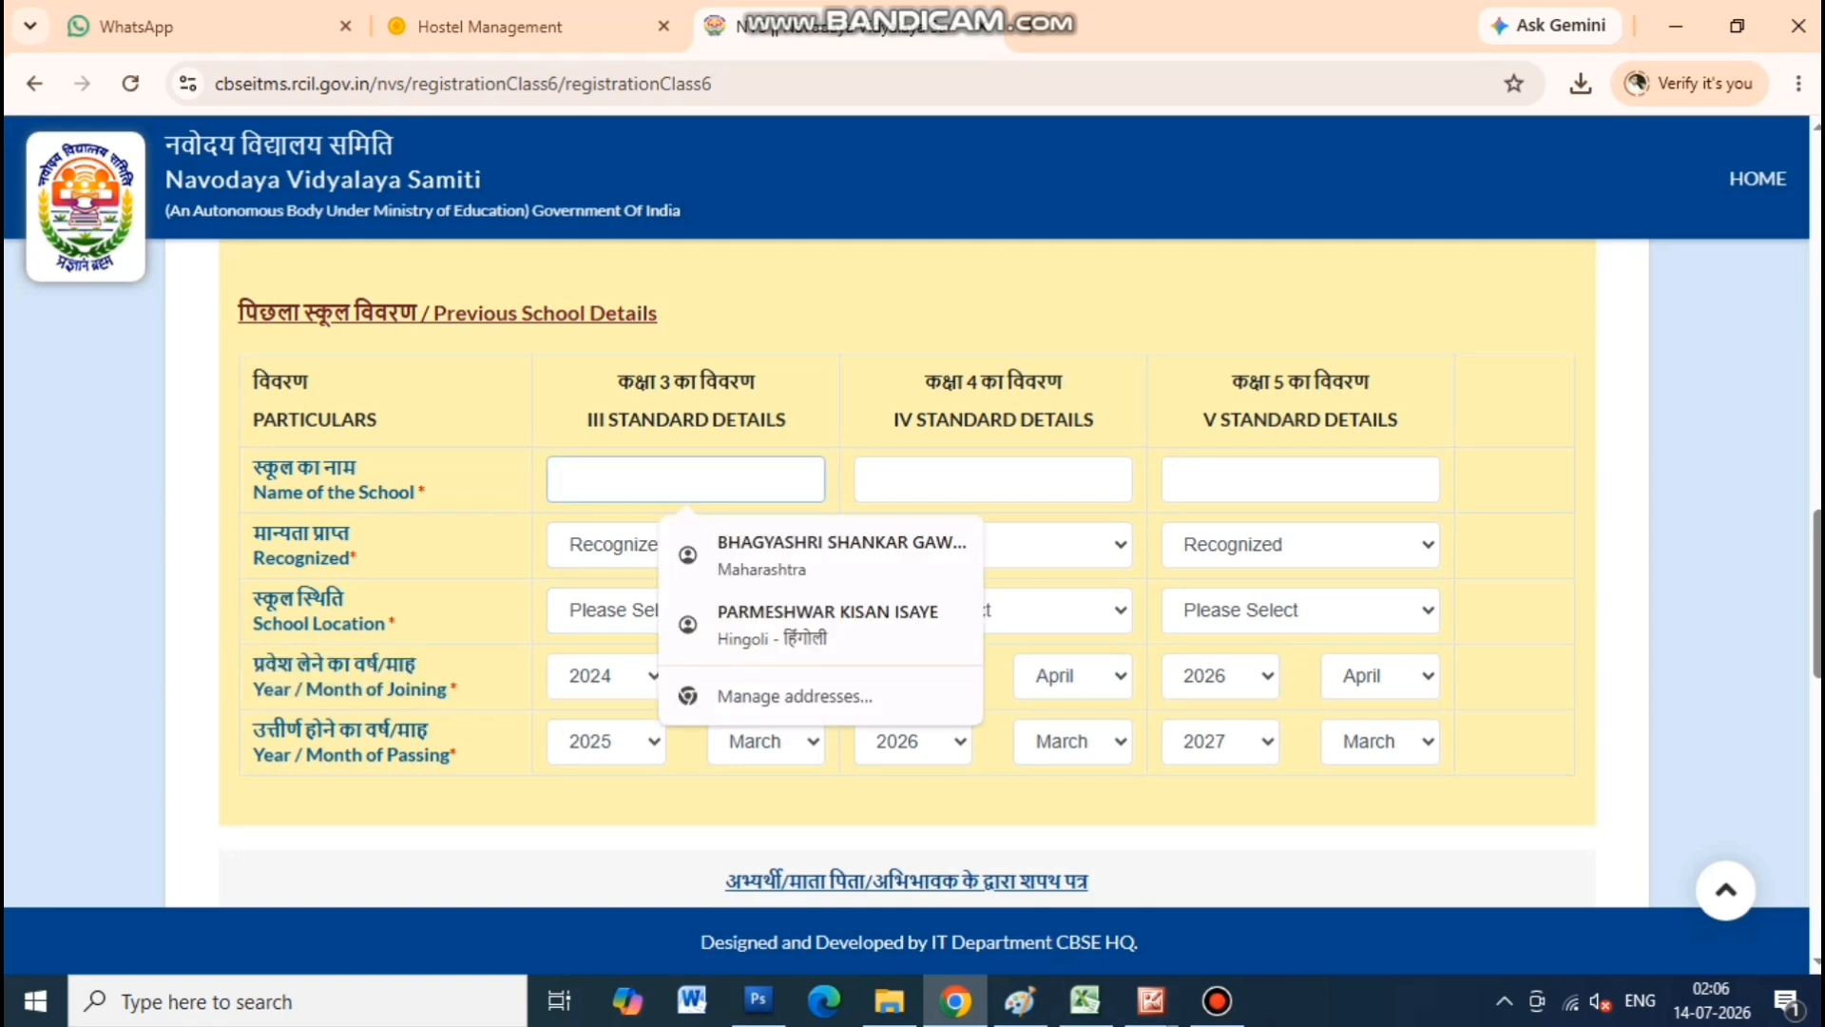
pyautogui.click(476, 480)
pyautogui.click(685, 479)
pyautogui.click(476, 481)
pyautogui.click(685, 479)
pyautogui.write('jet')
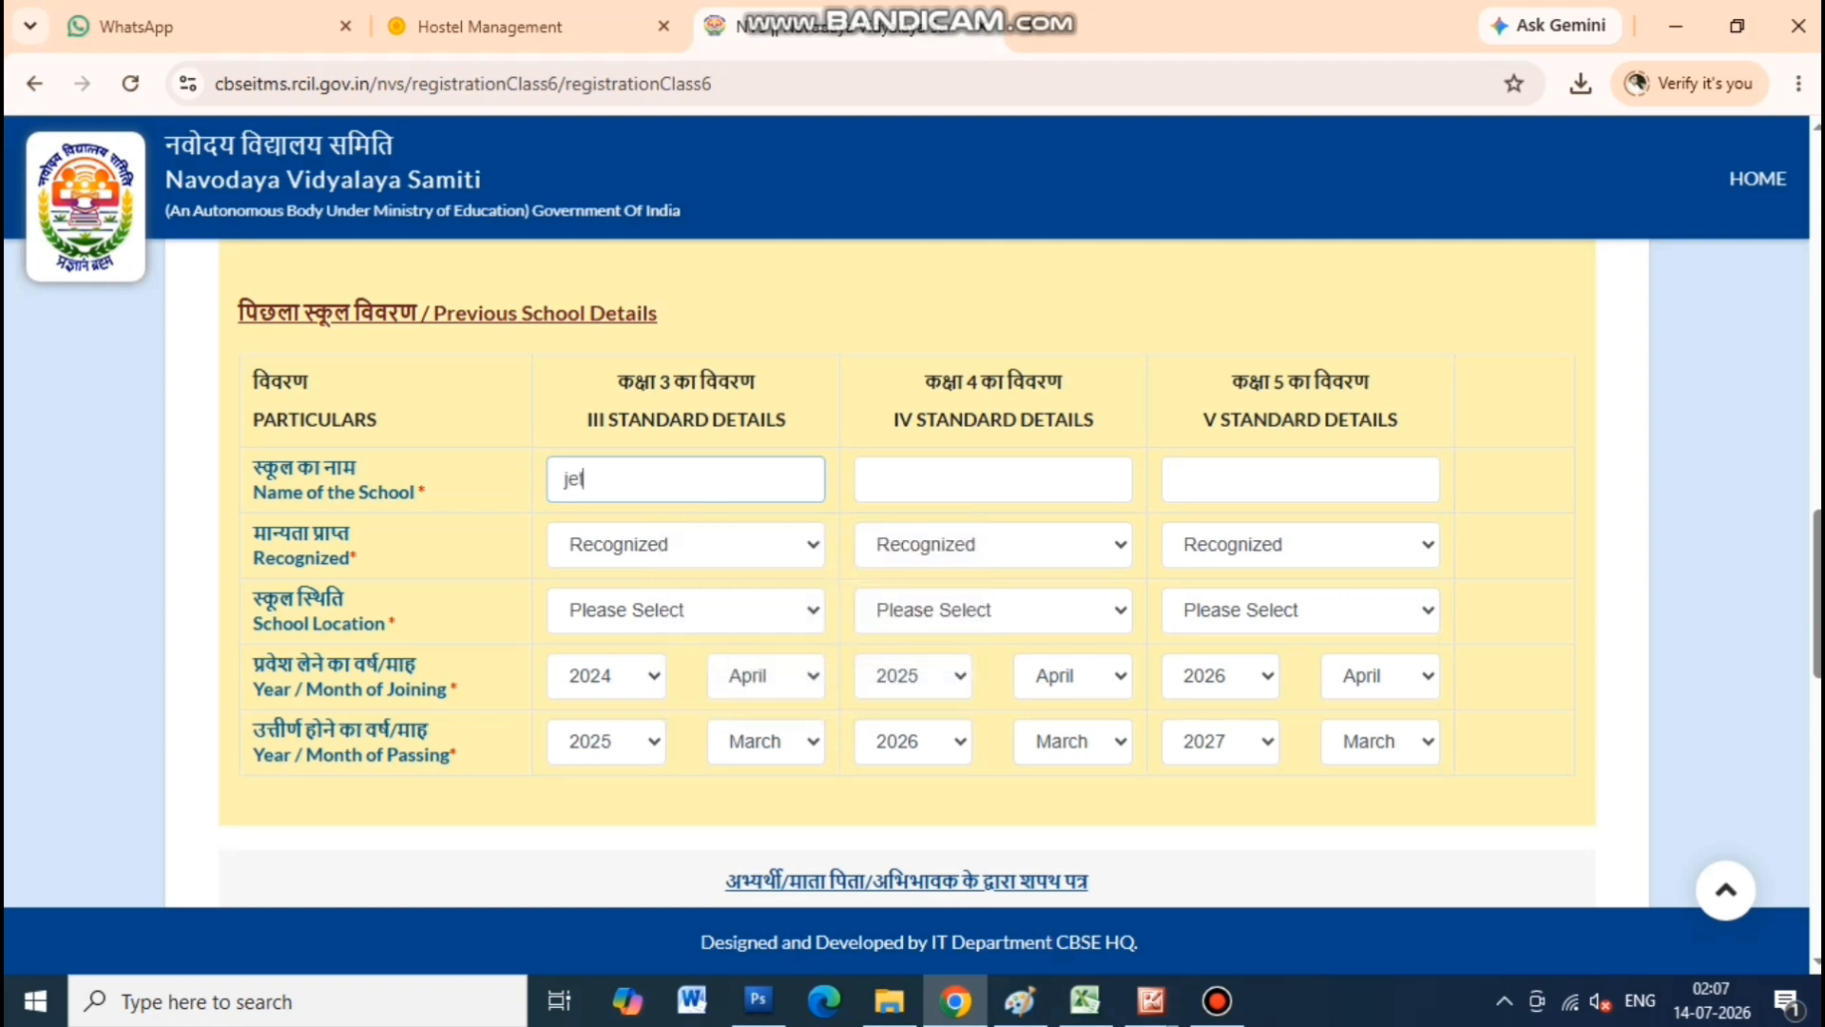
pyautogui.write(' kids')
pyautogui.press('Tab')
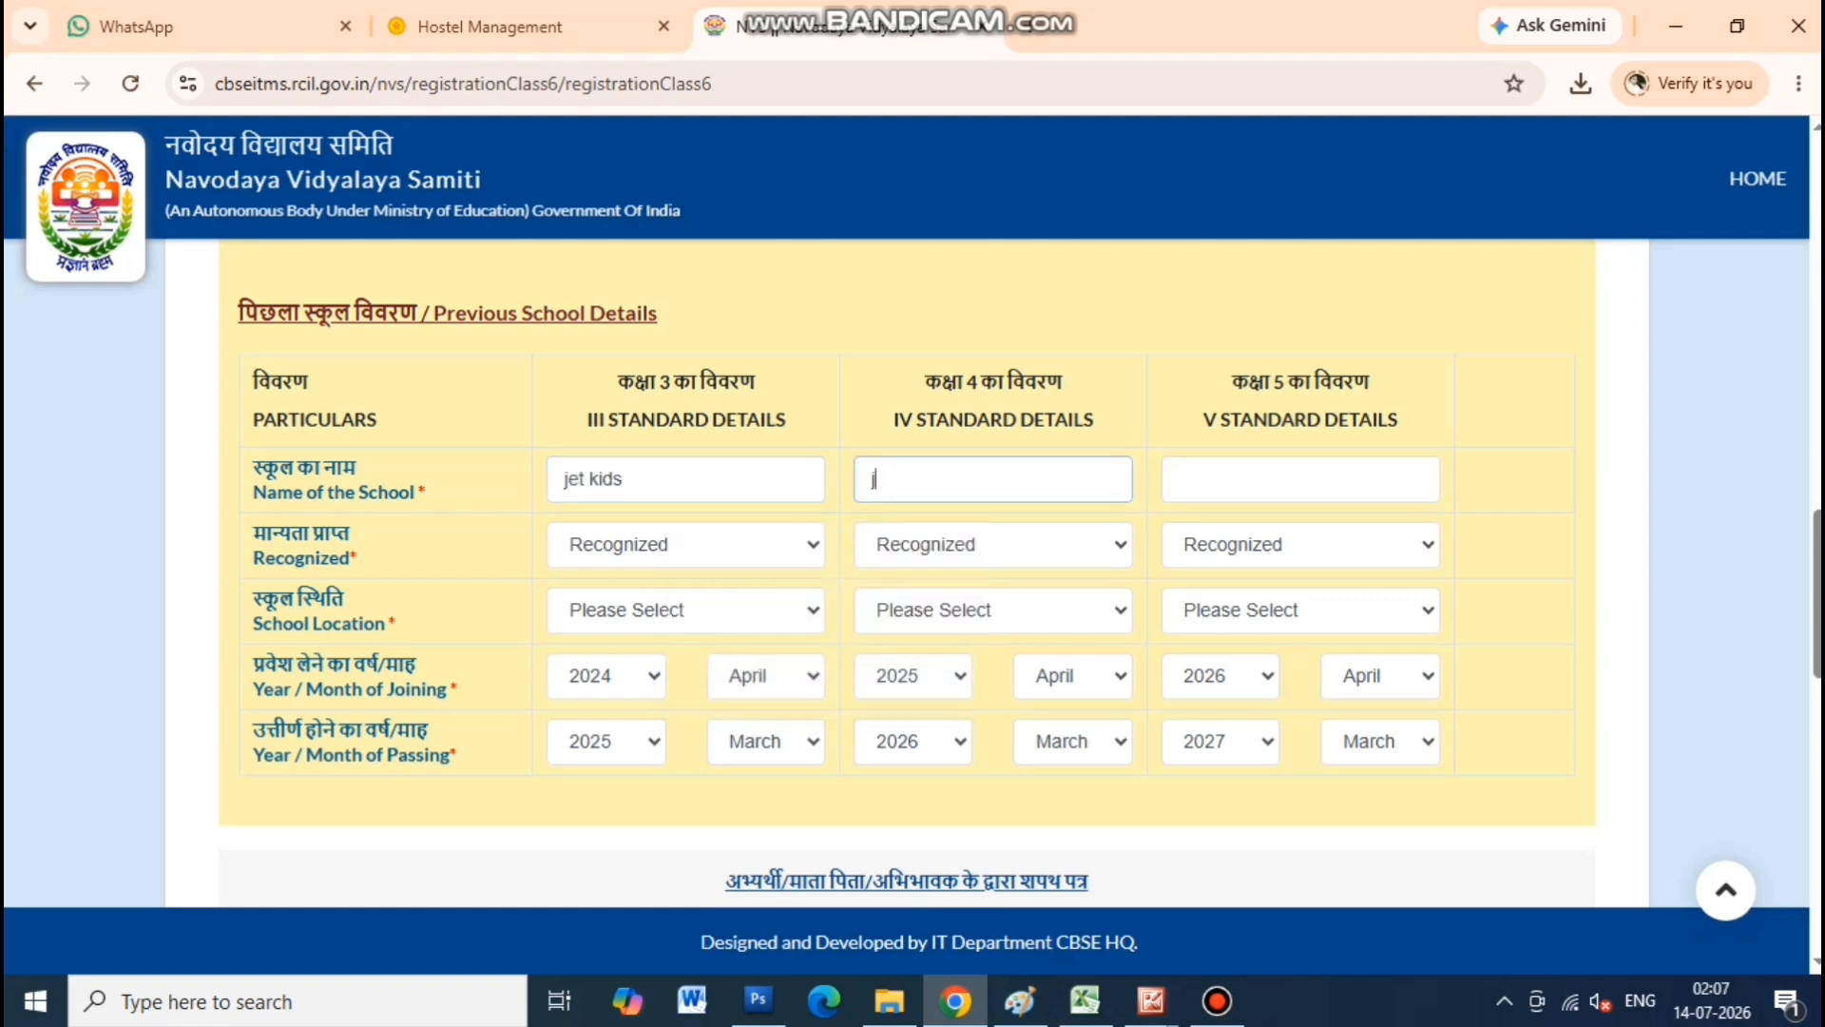
pyautogui.write('jet kids')
pyautogui.press('Tab')
pyautogui.write('je')
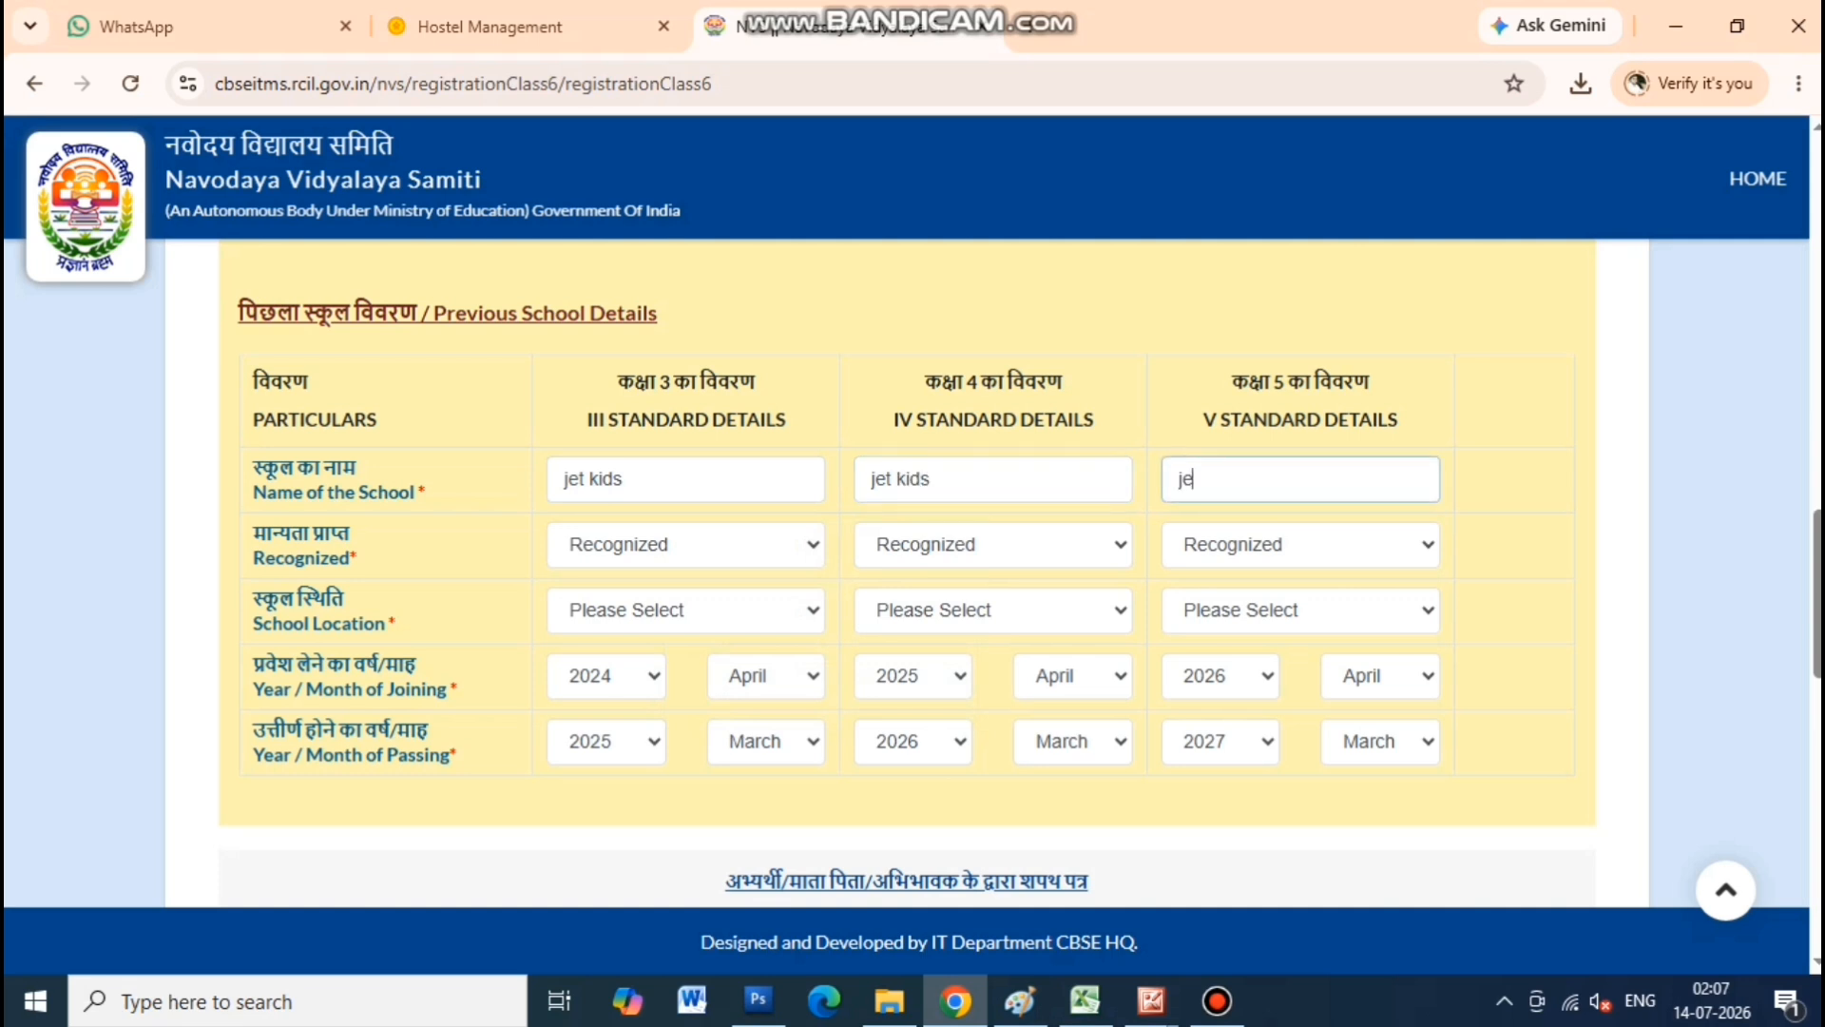
pyautogui.write('t kids')
# Keep the class III, IV and V schools marked as Recognized
pyautogui.click(685, 545)
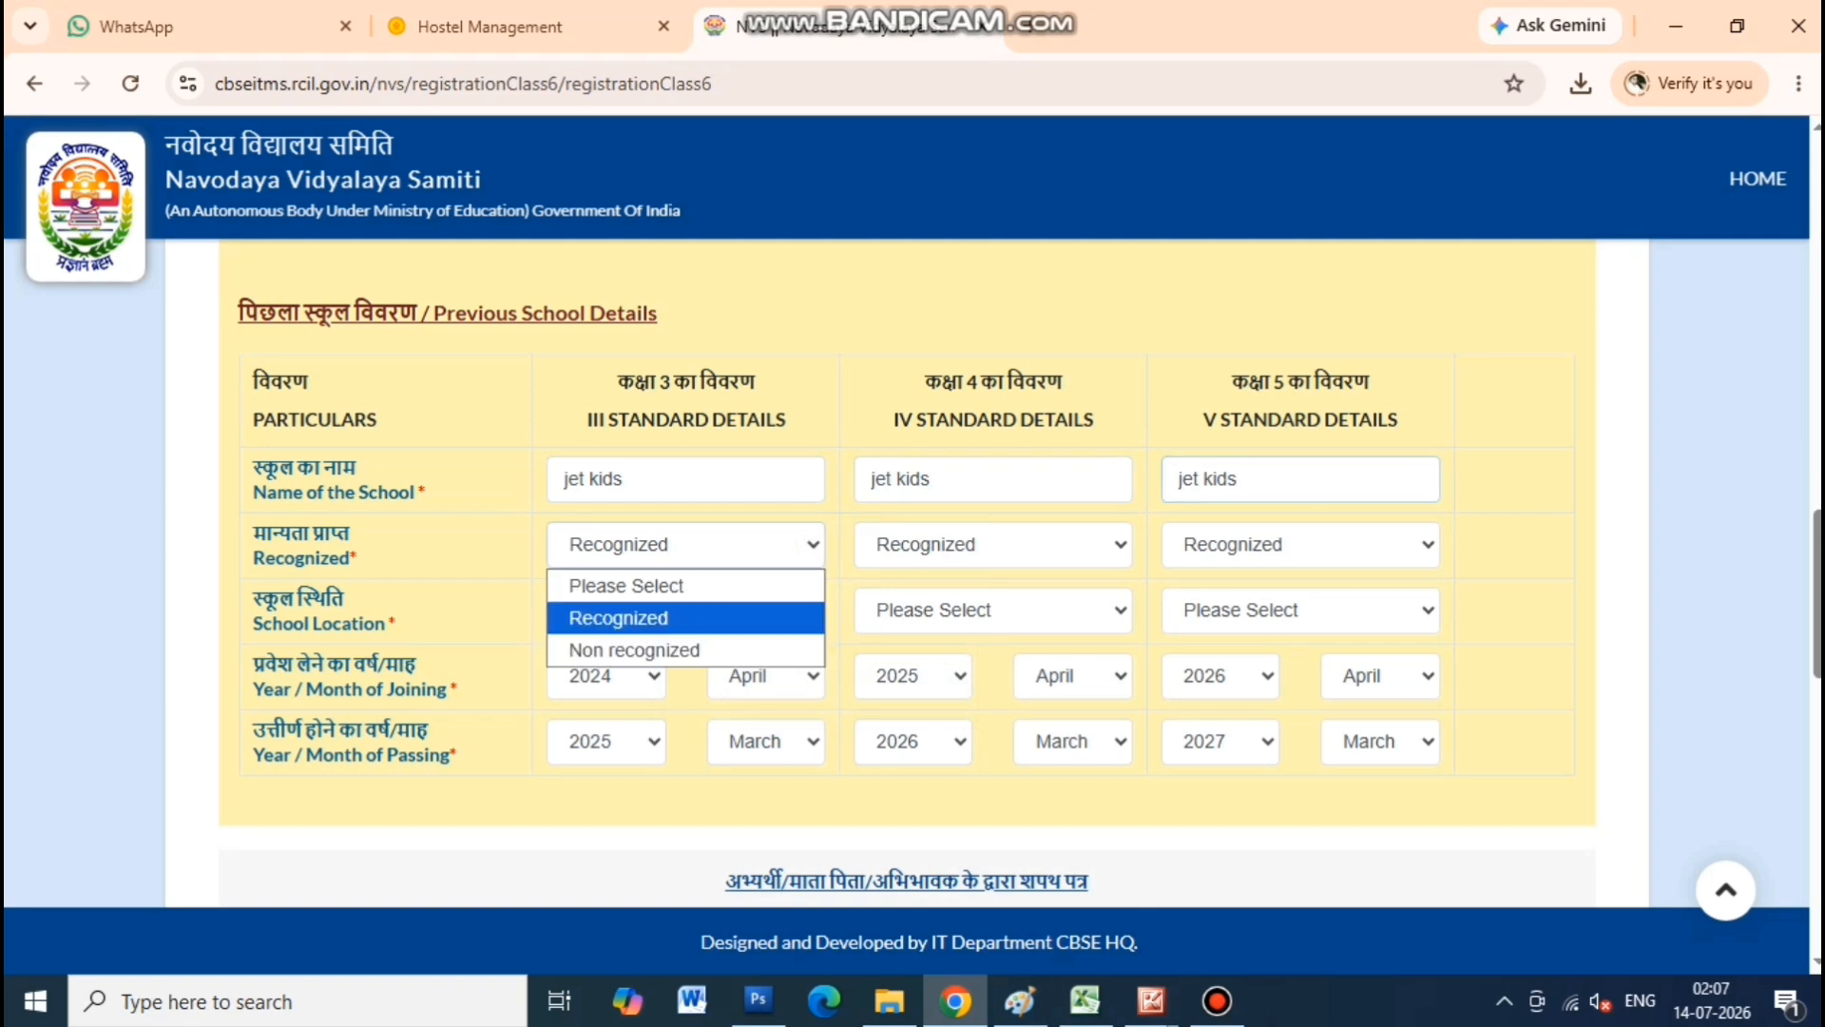
pyautogui.click(686, 619)
pyautogui.click(992, 544)
pyautogui.click(992, 619)
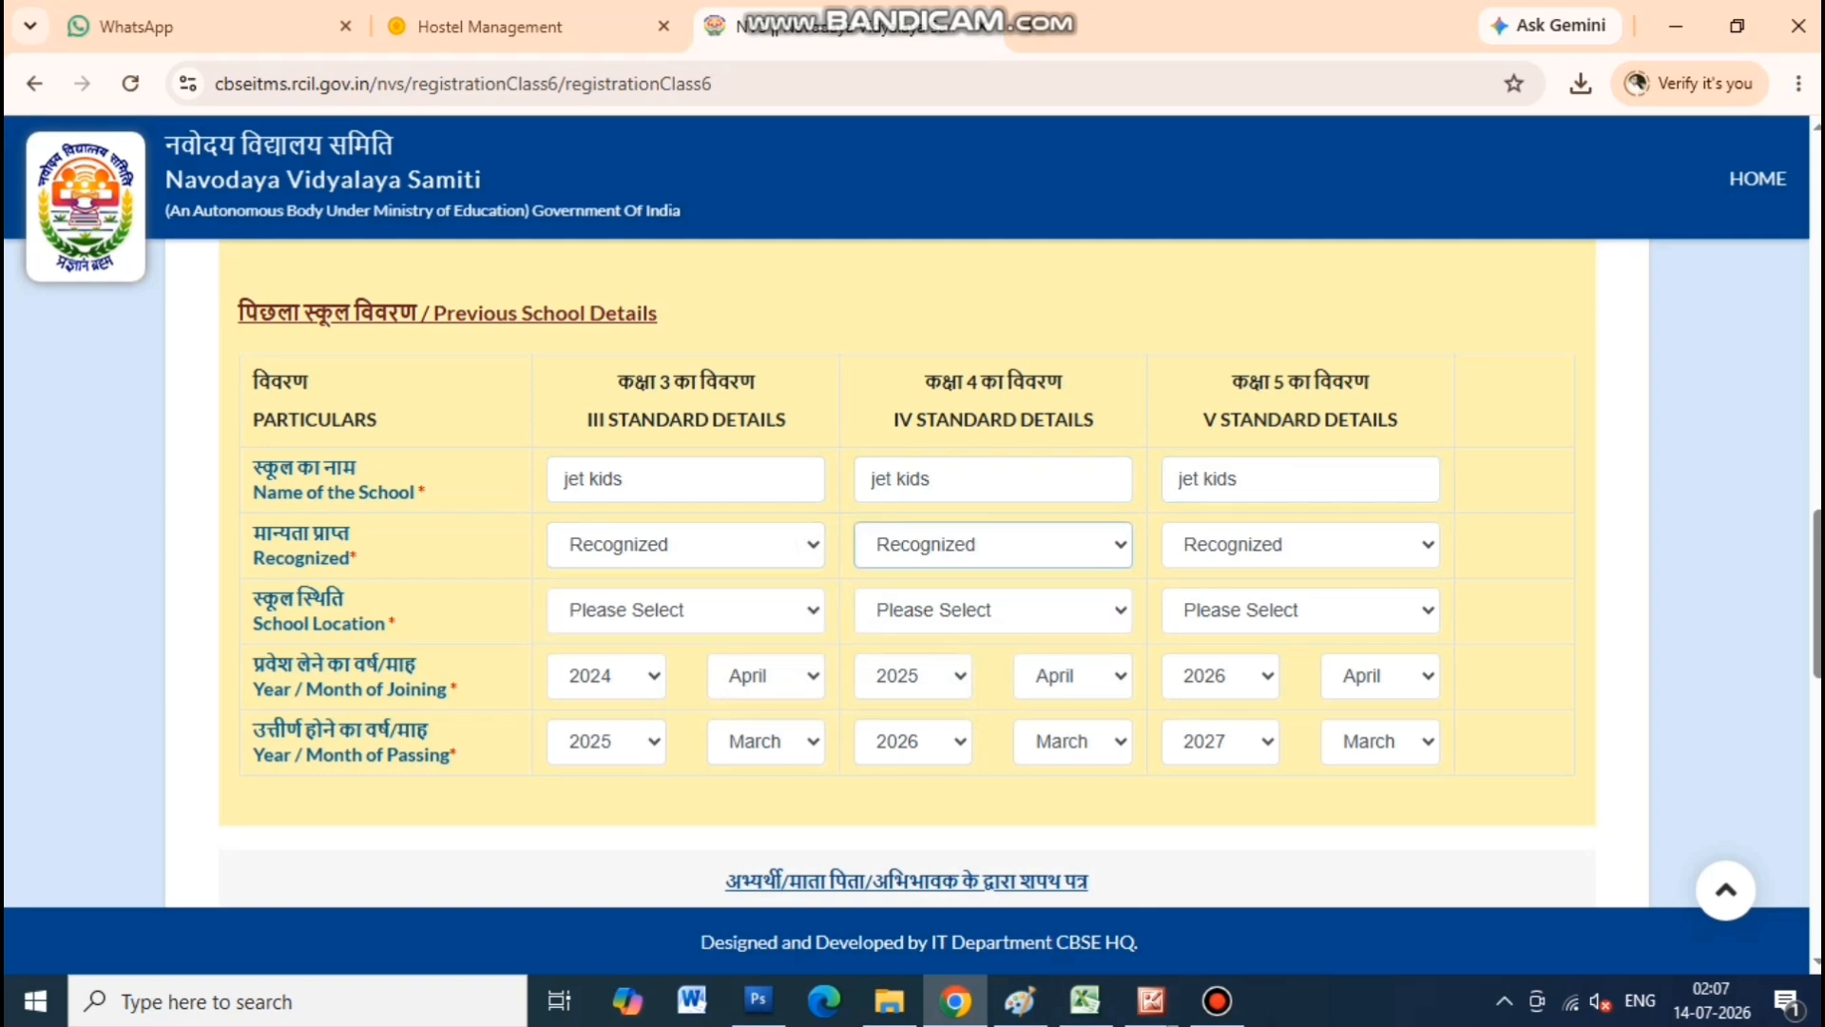
pyautogui.click(1299, 545)
pyautogui.click(1236, 617)
# Set the school location to Rural for classes III, IV and V
pyautogui.click(685, 610)
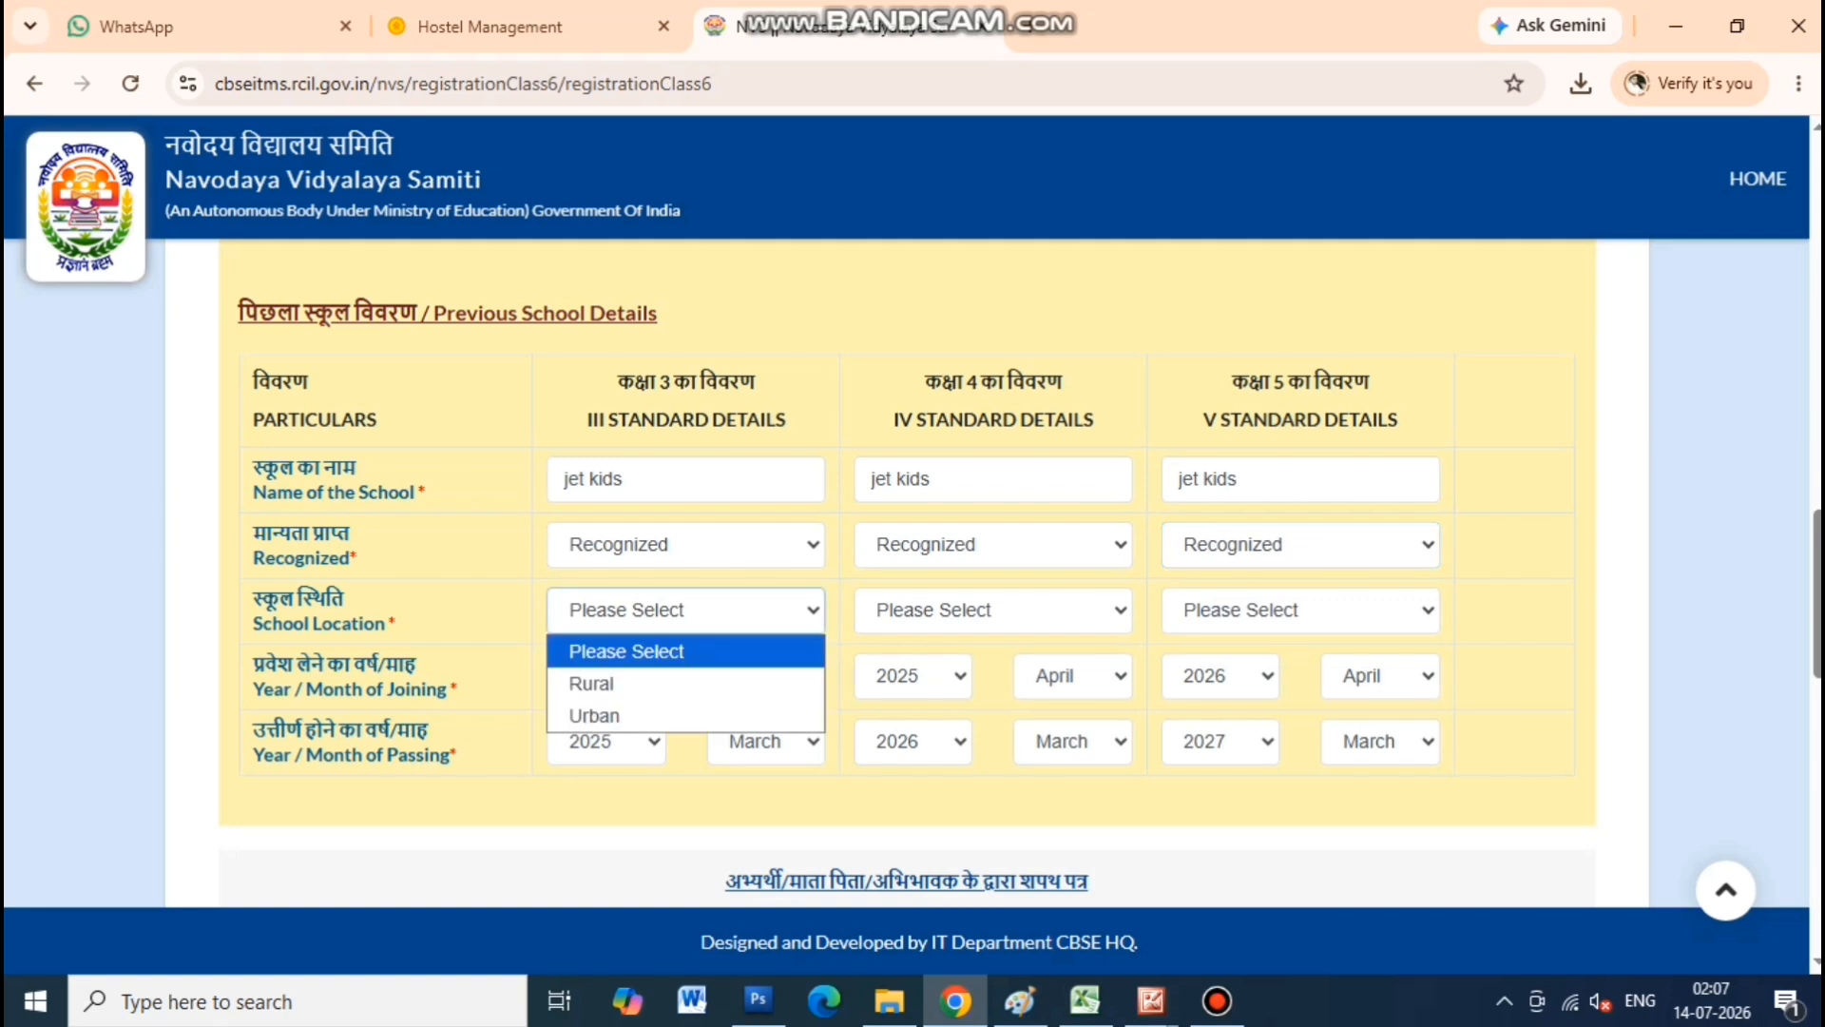
pyautogui.click(592, 683)
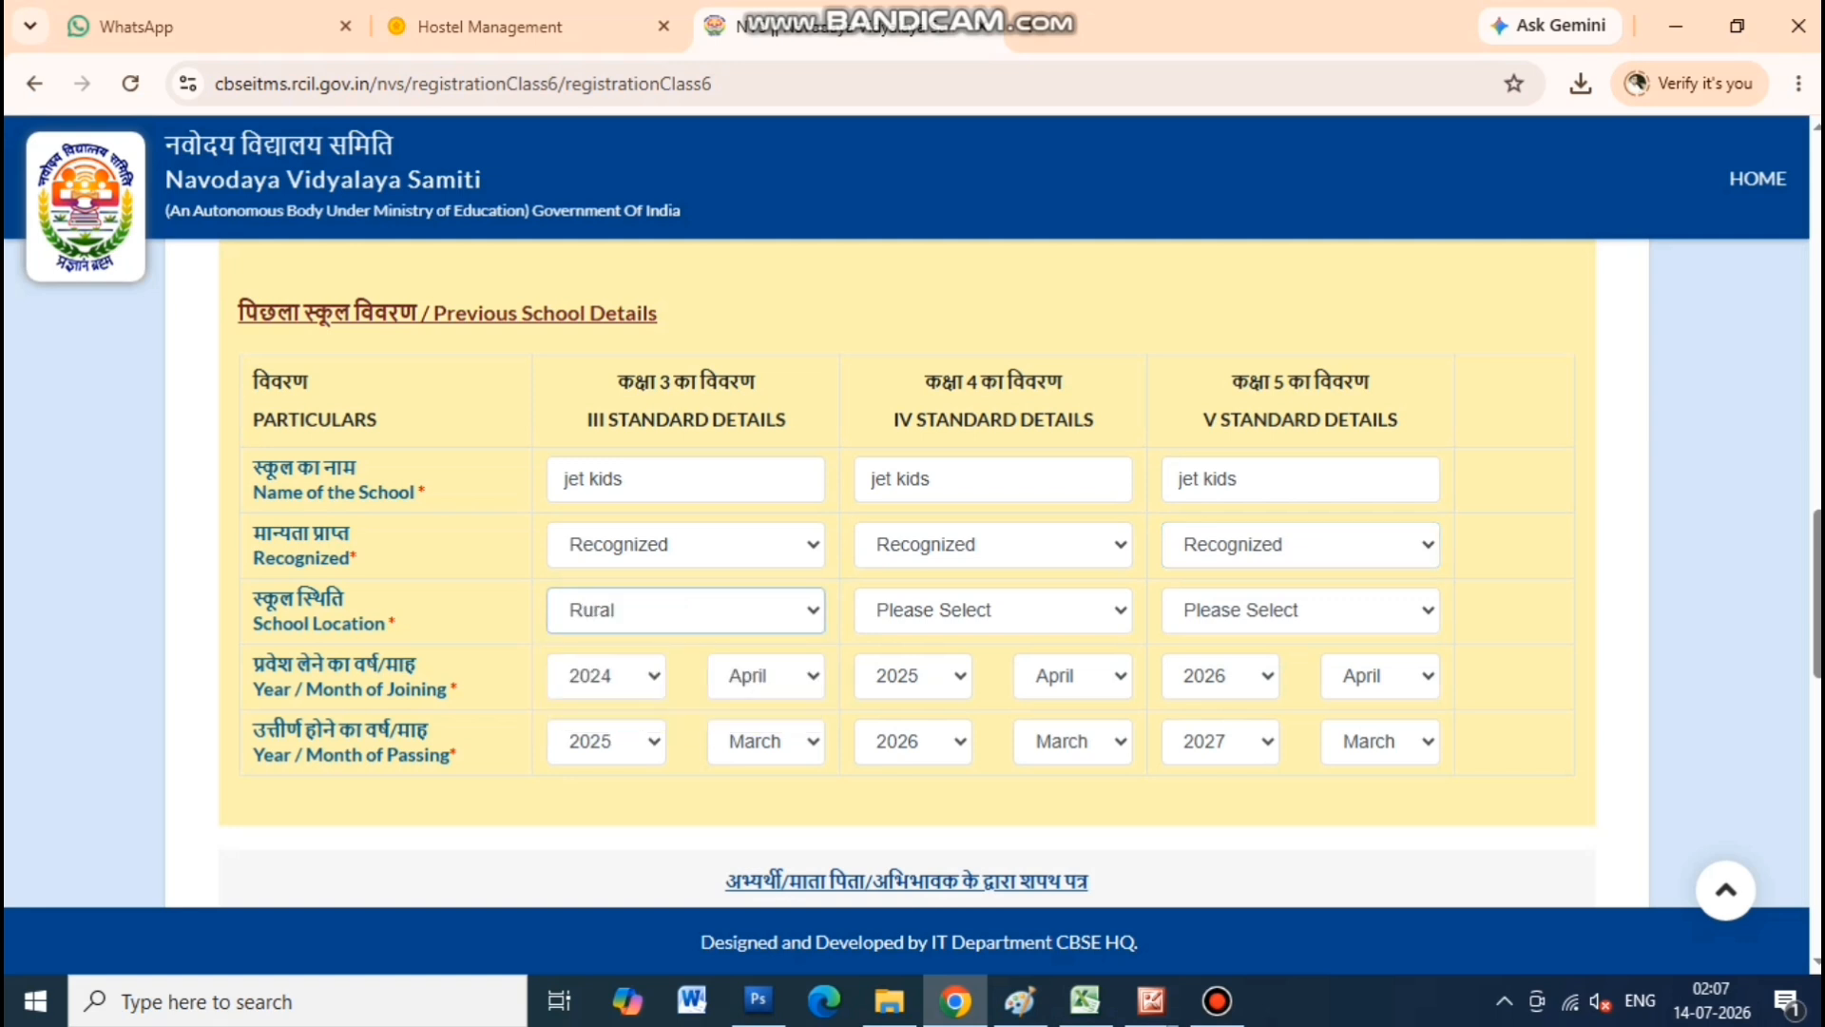
pyautogui.click(992, 610)
pyautogui.click(993, 684)
pyautogui.click(1300, 610)
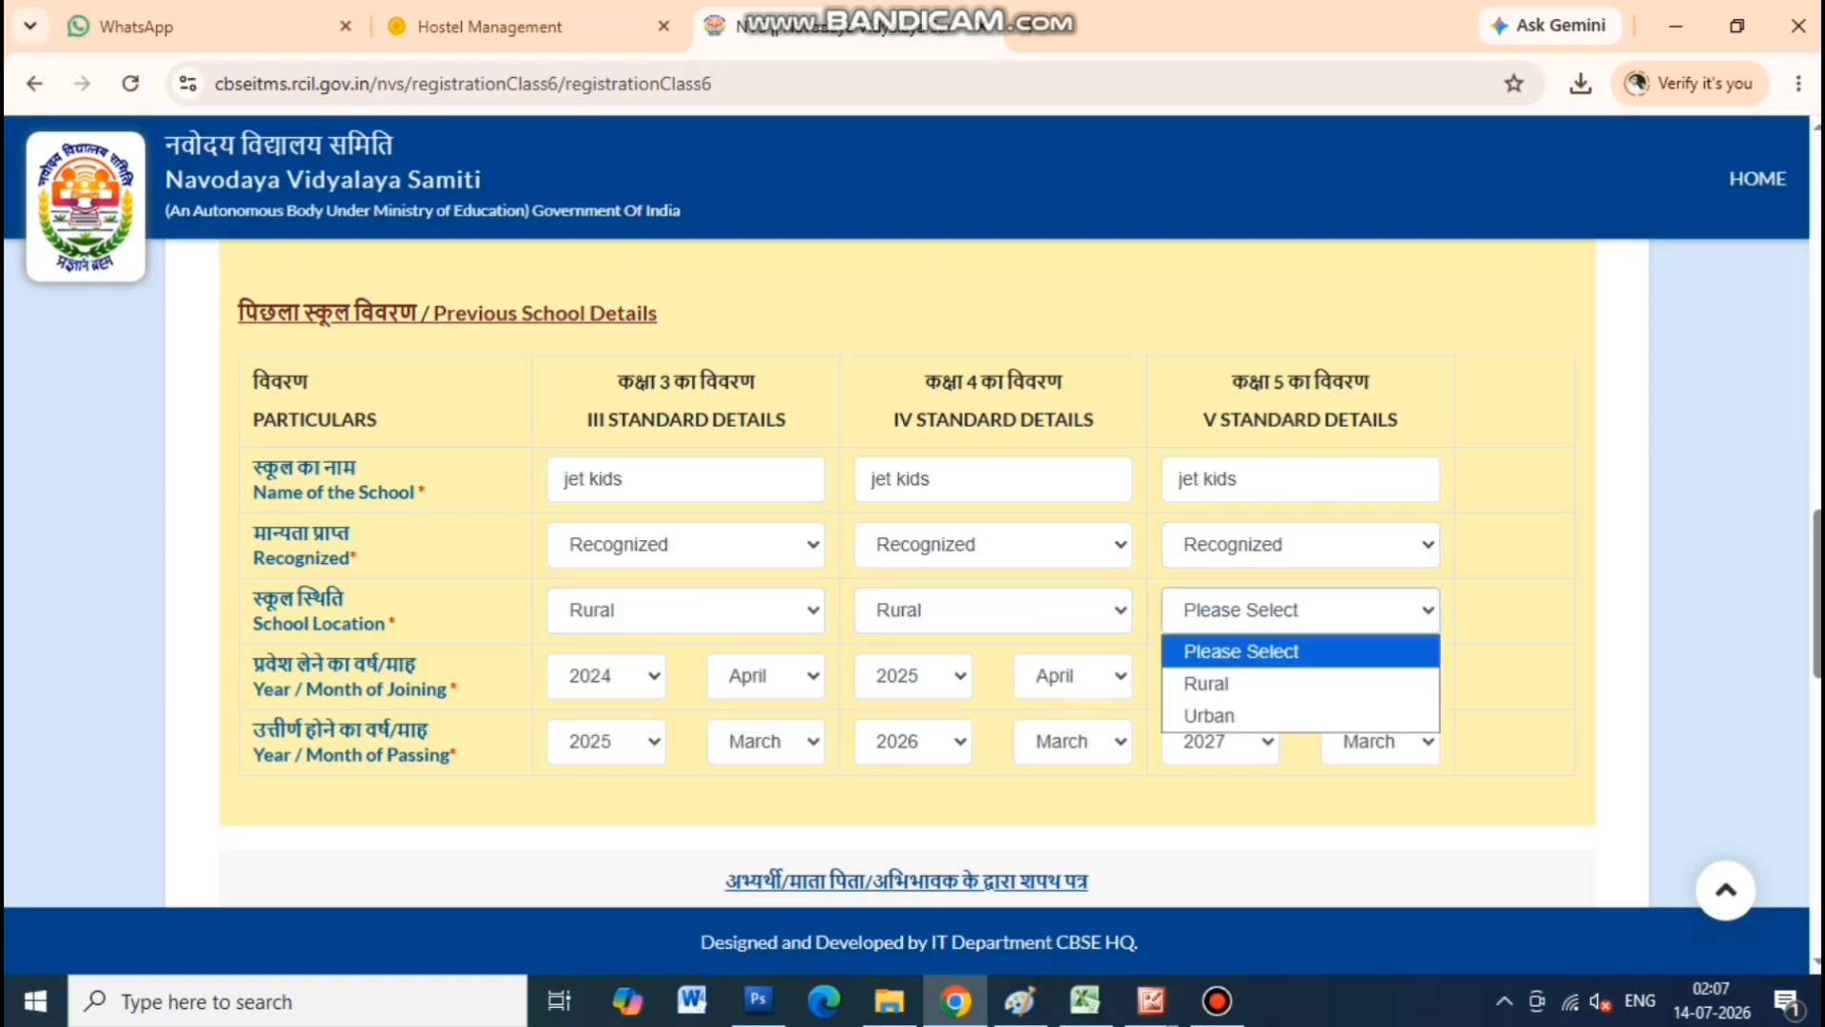
pyautogui.click(1300, 683)
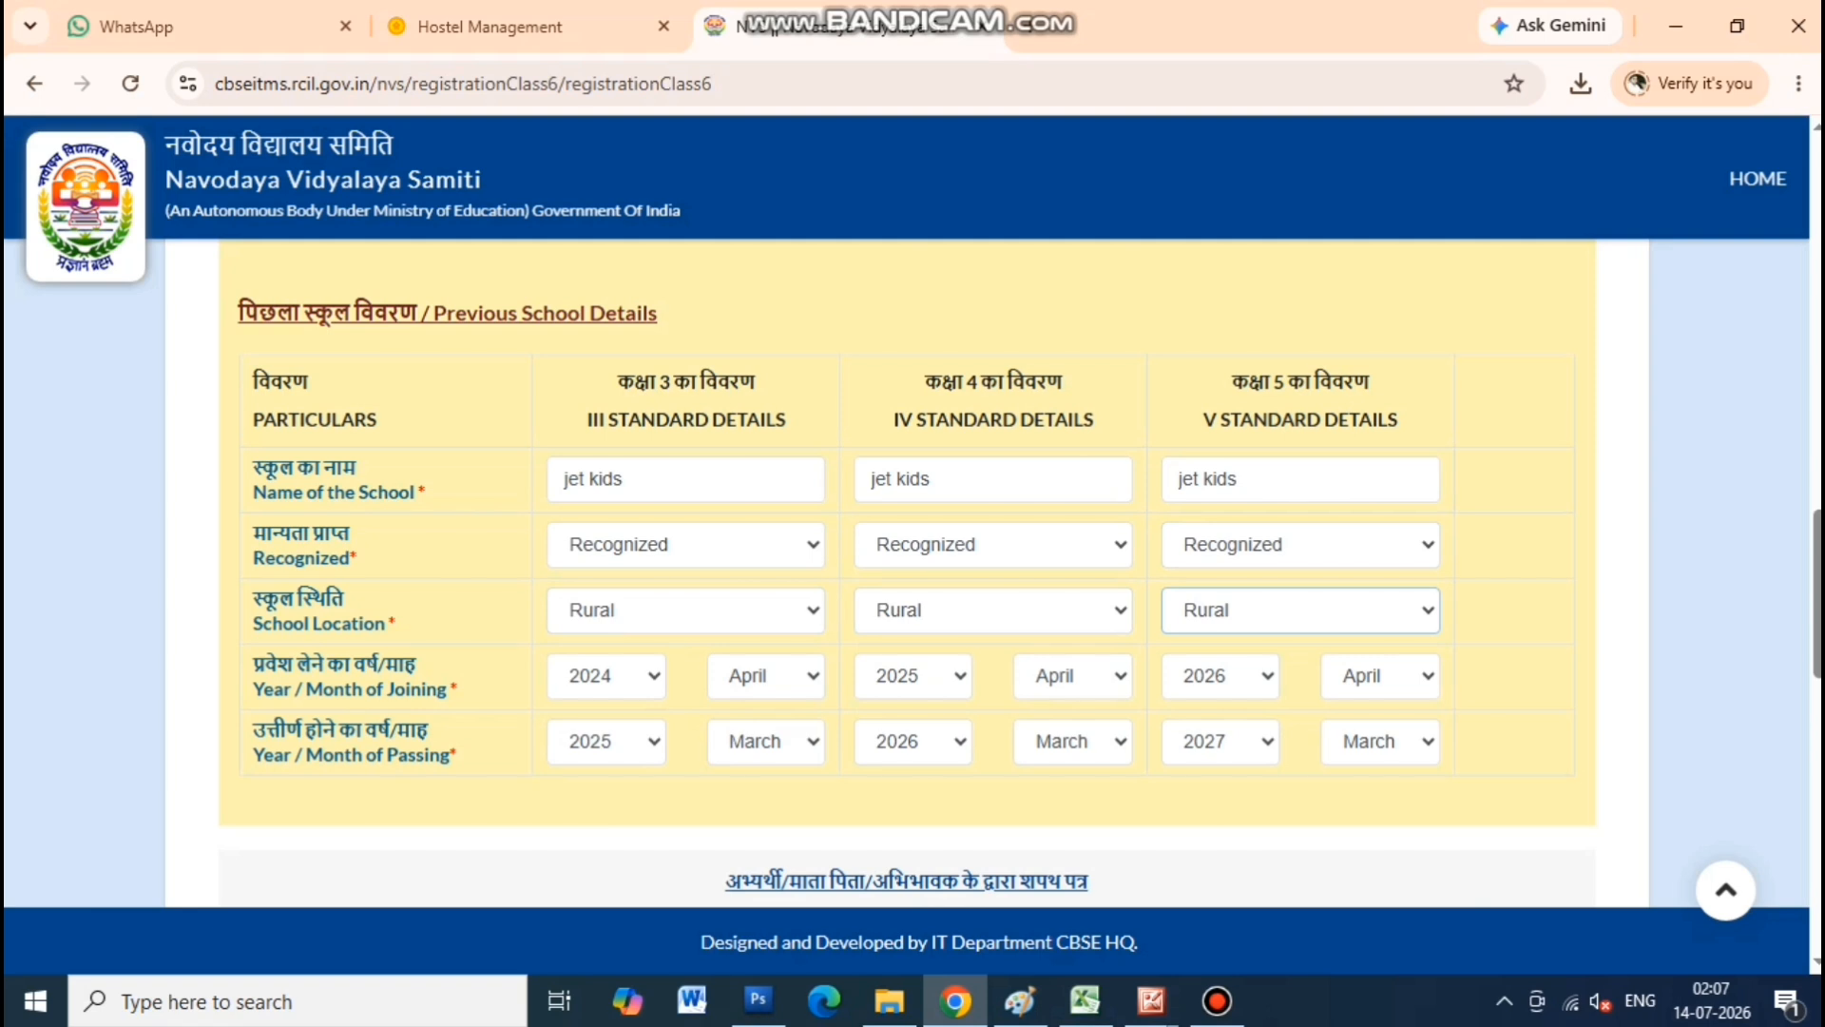
# For Class III, keep joining year 2024, set joining month June and passing month April
pyautogui.click(606, 676)
pyautogui.click(606, 749)
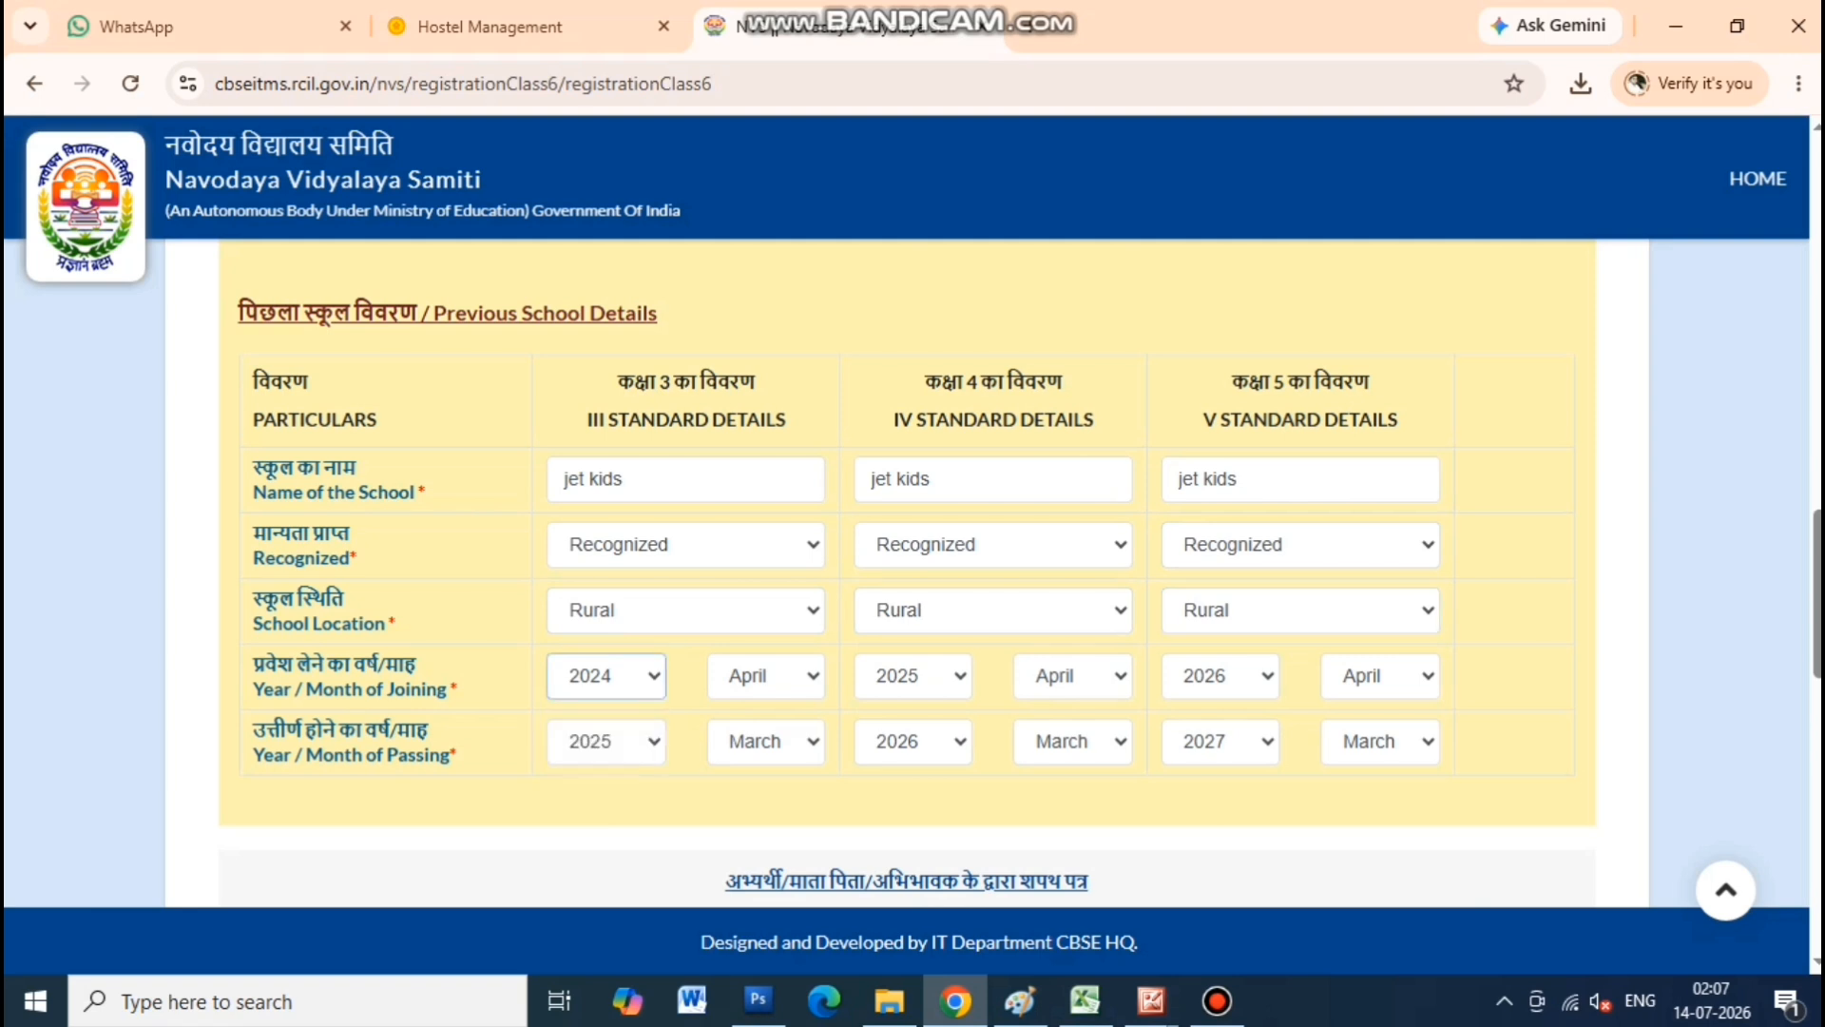
pyautogui.click(767, 676)
pyautogui.click(760, 440)
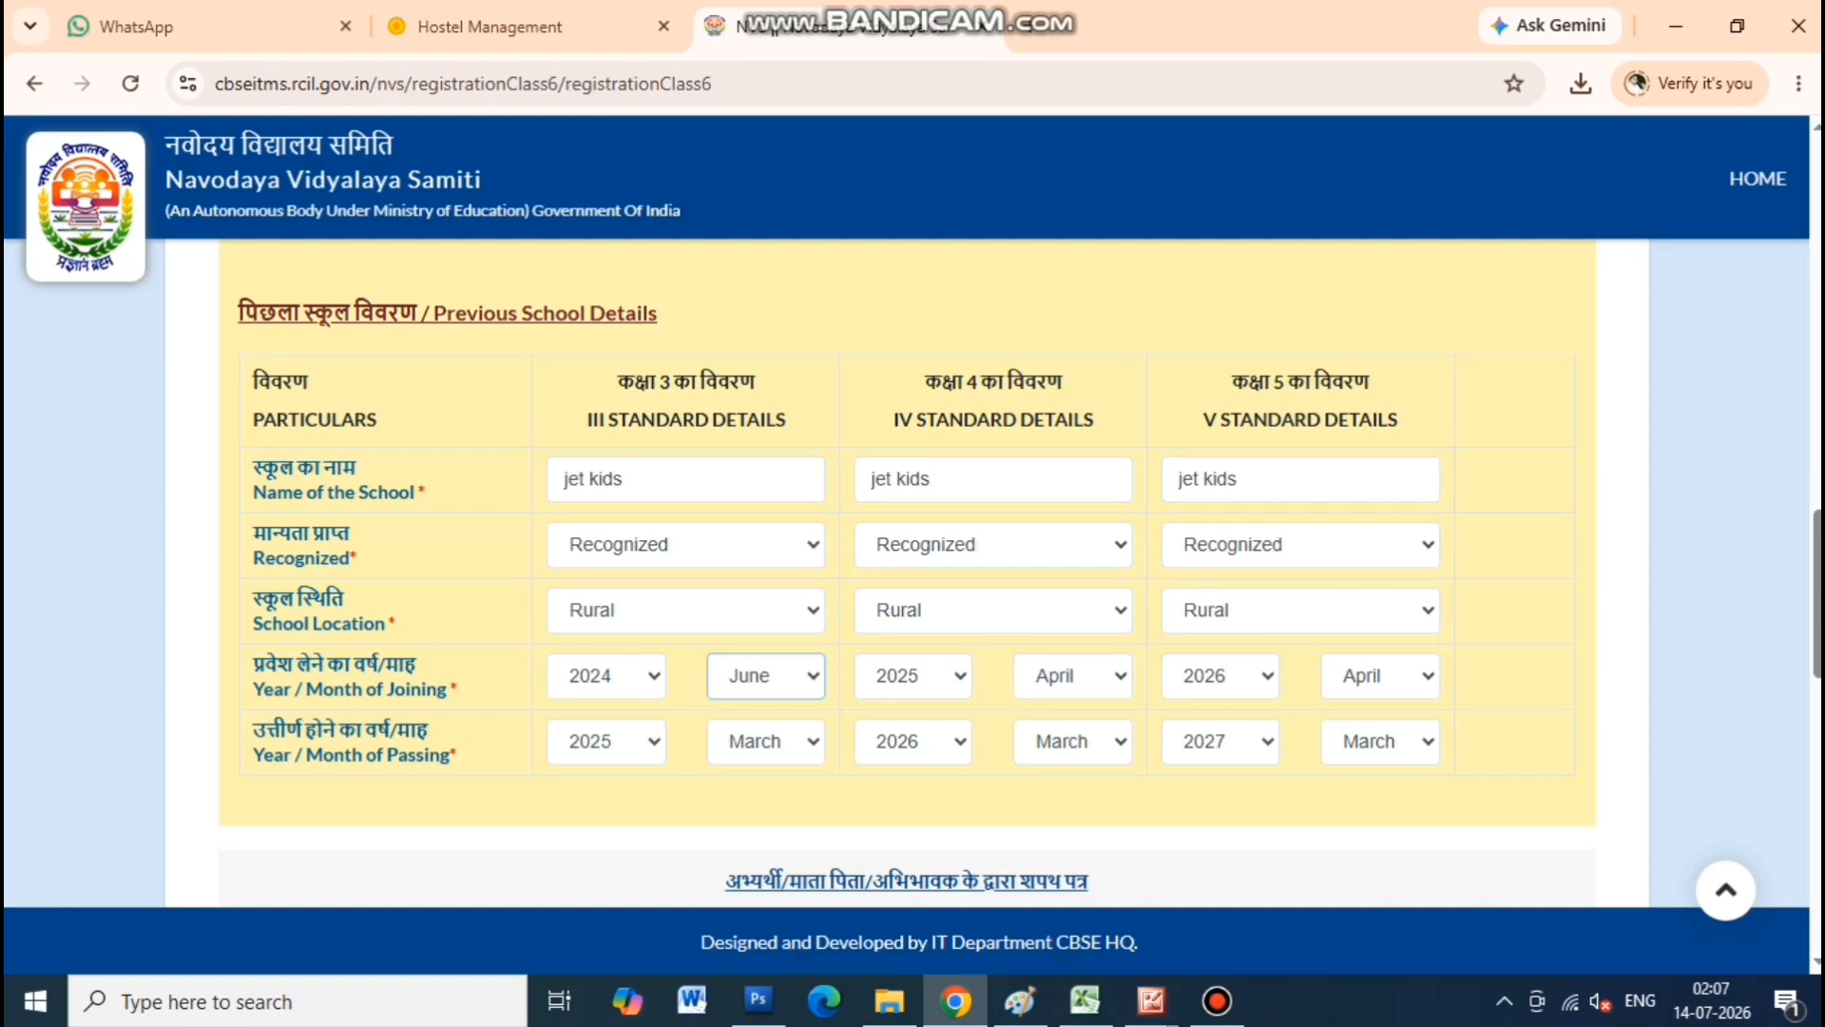
pyautogui.click(766, 742)
pyautogui.click(761, 442)
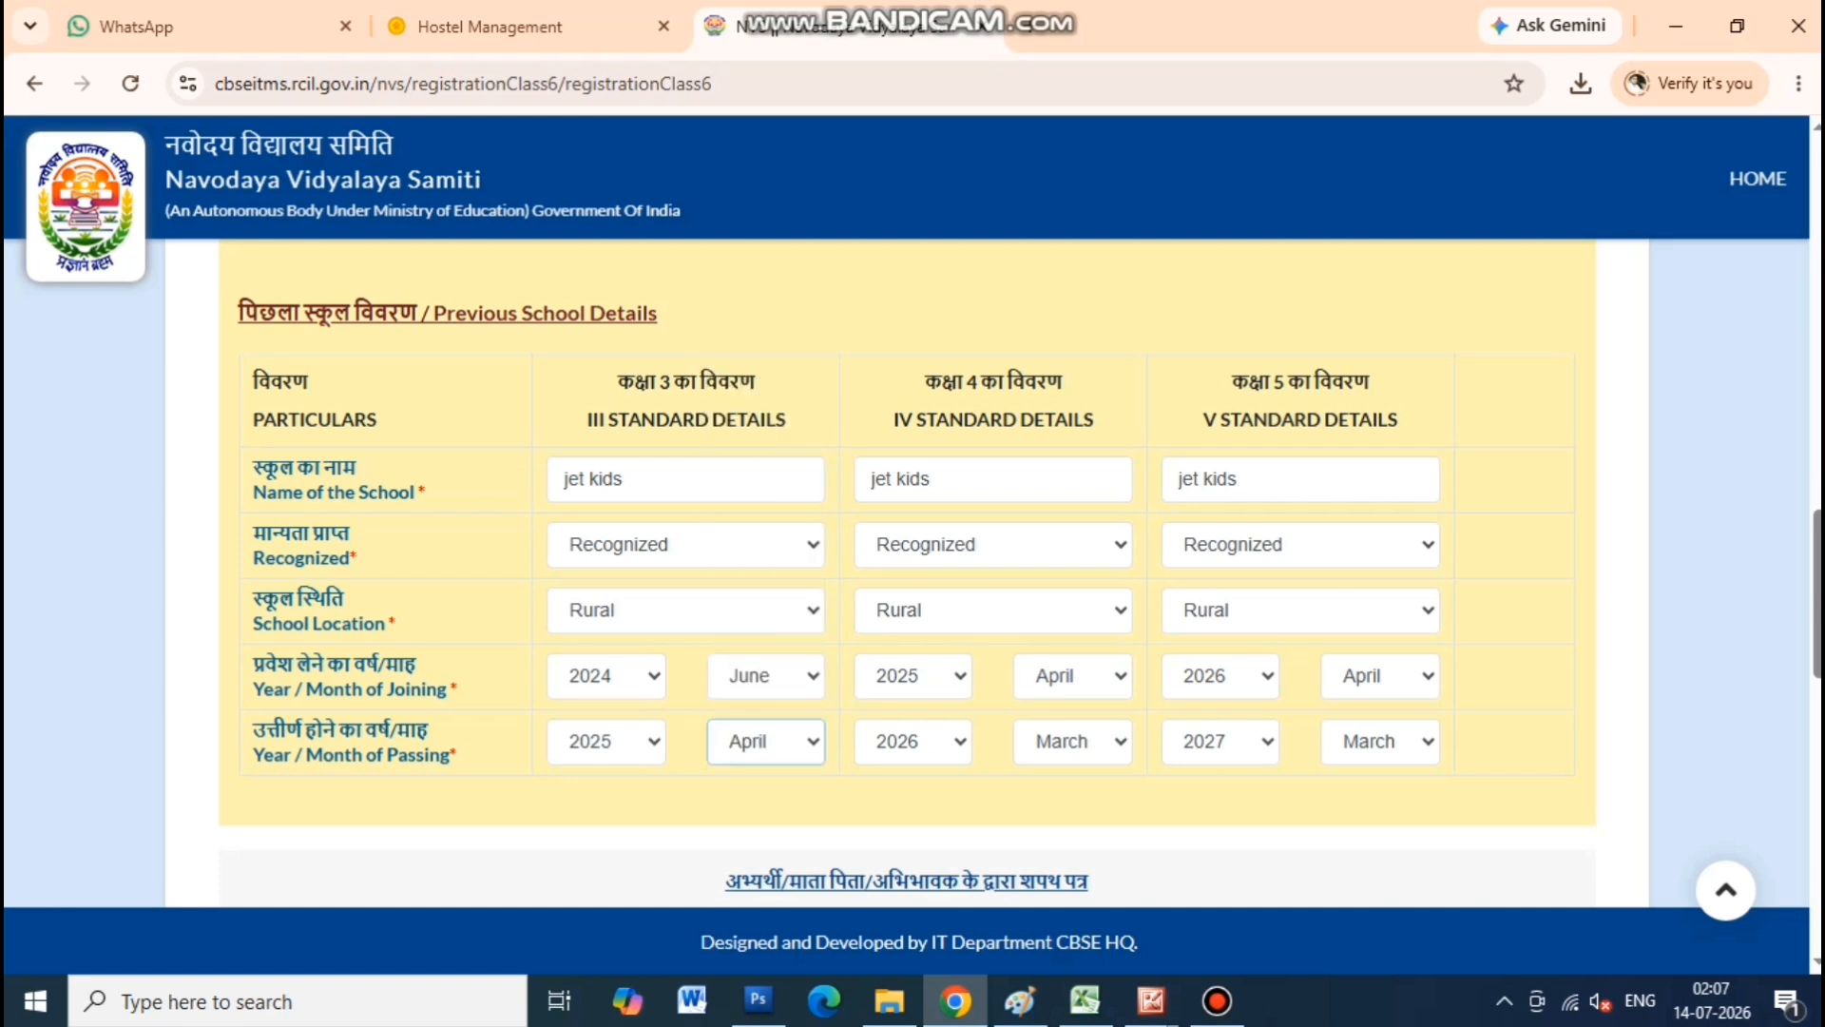
# Set joining month June and passing month April for Classes IV and V
pyautogui.click(1073, 676)
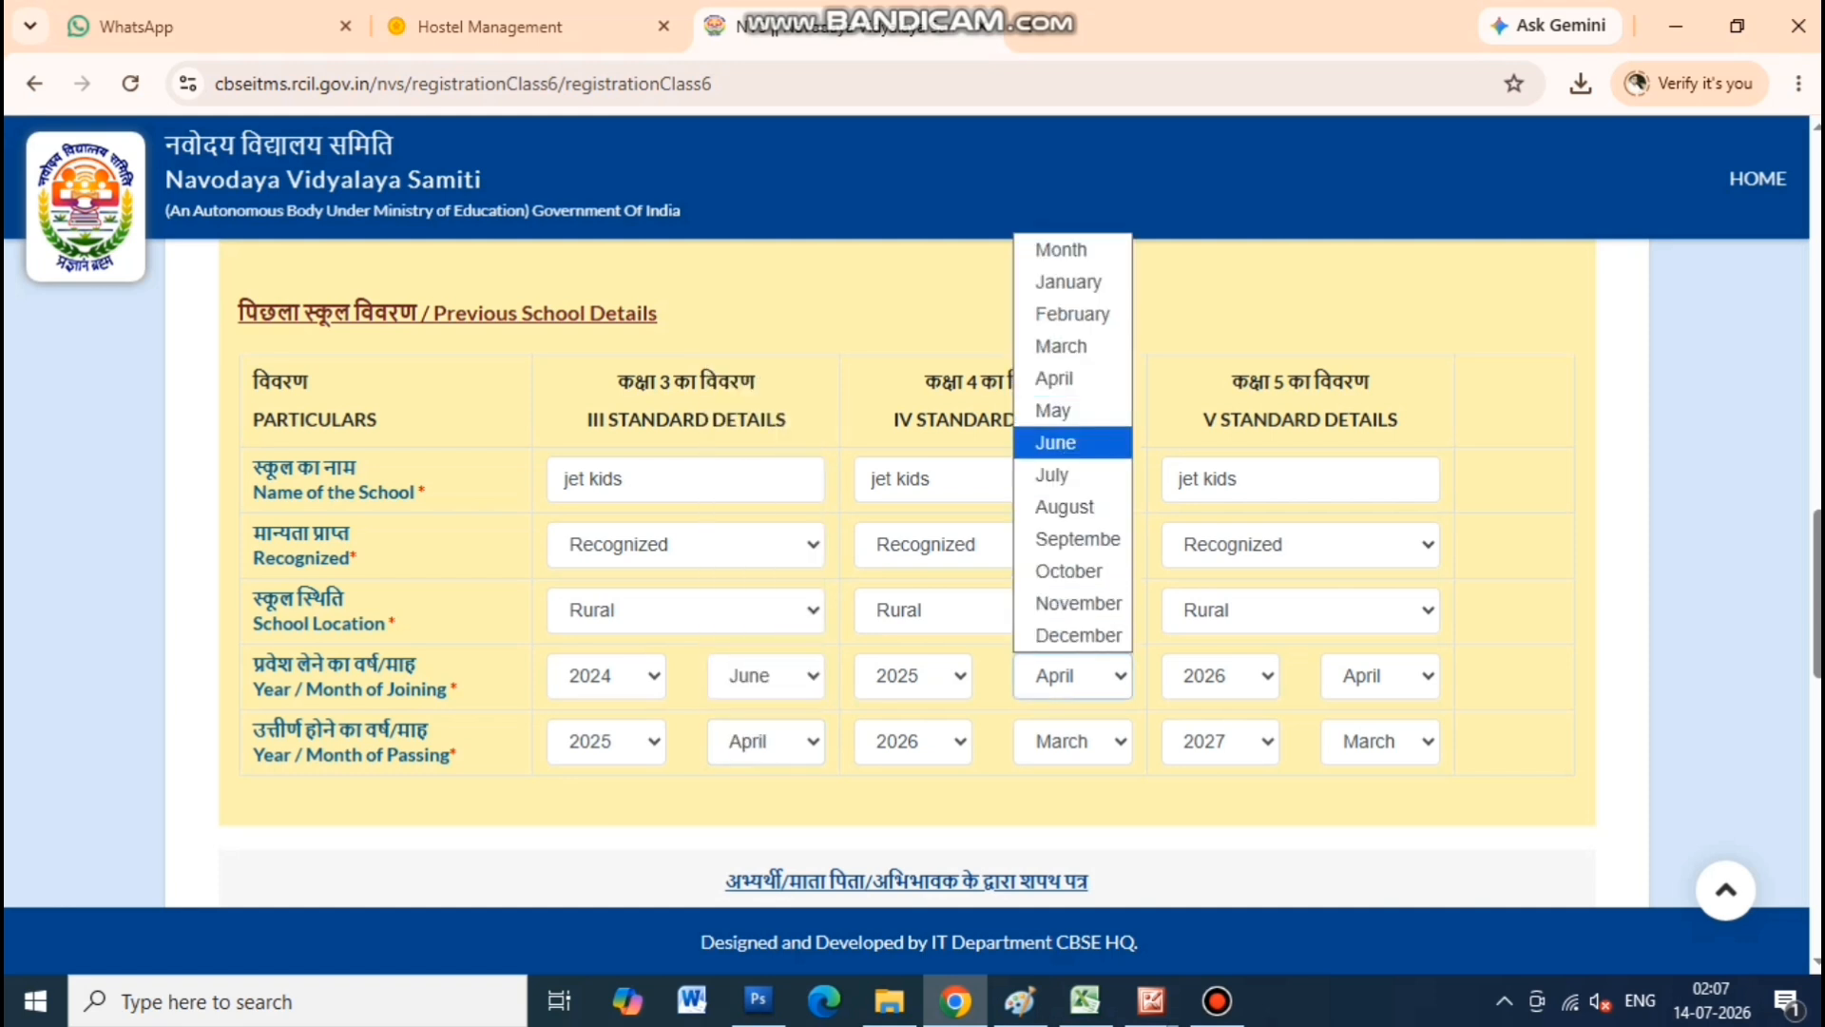
pyautogui.click(1055, 436)
pyautogui.click(1072, 742)
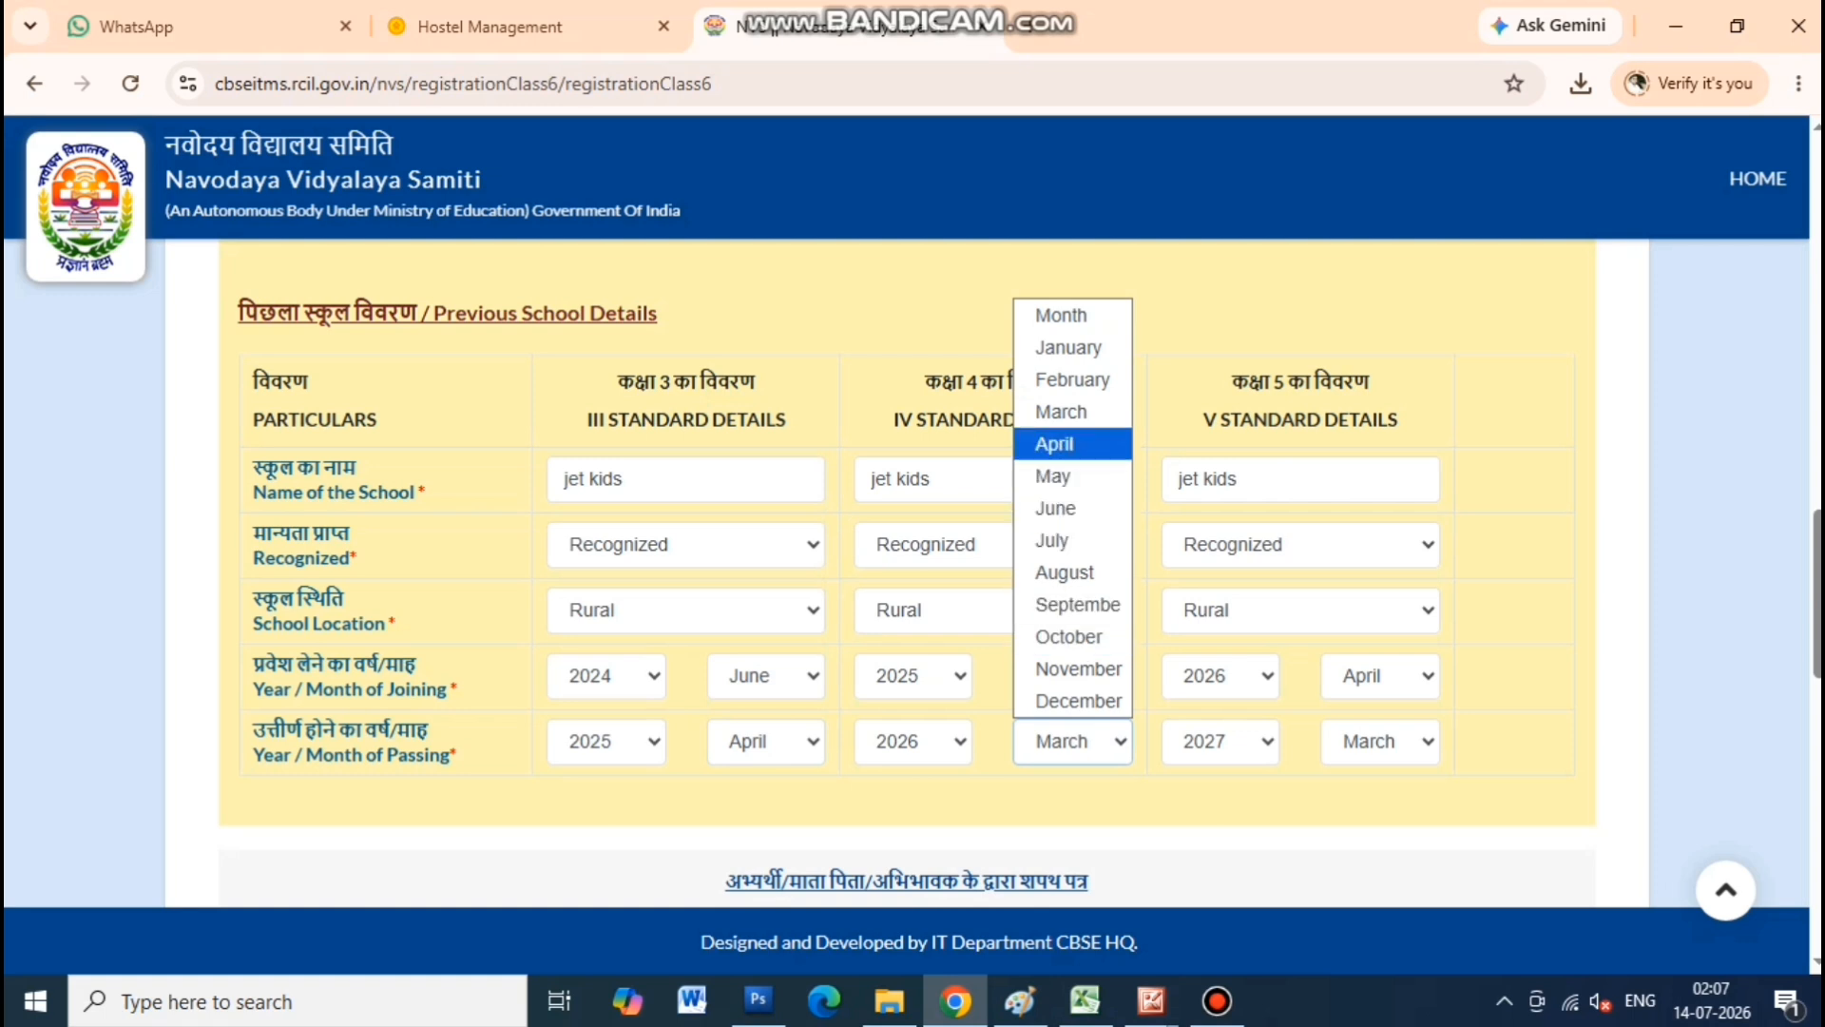
pyautogui.click(1055, 444)
pyautogui.click(1381, 676)
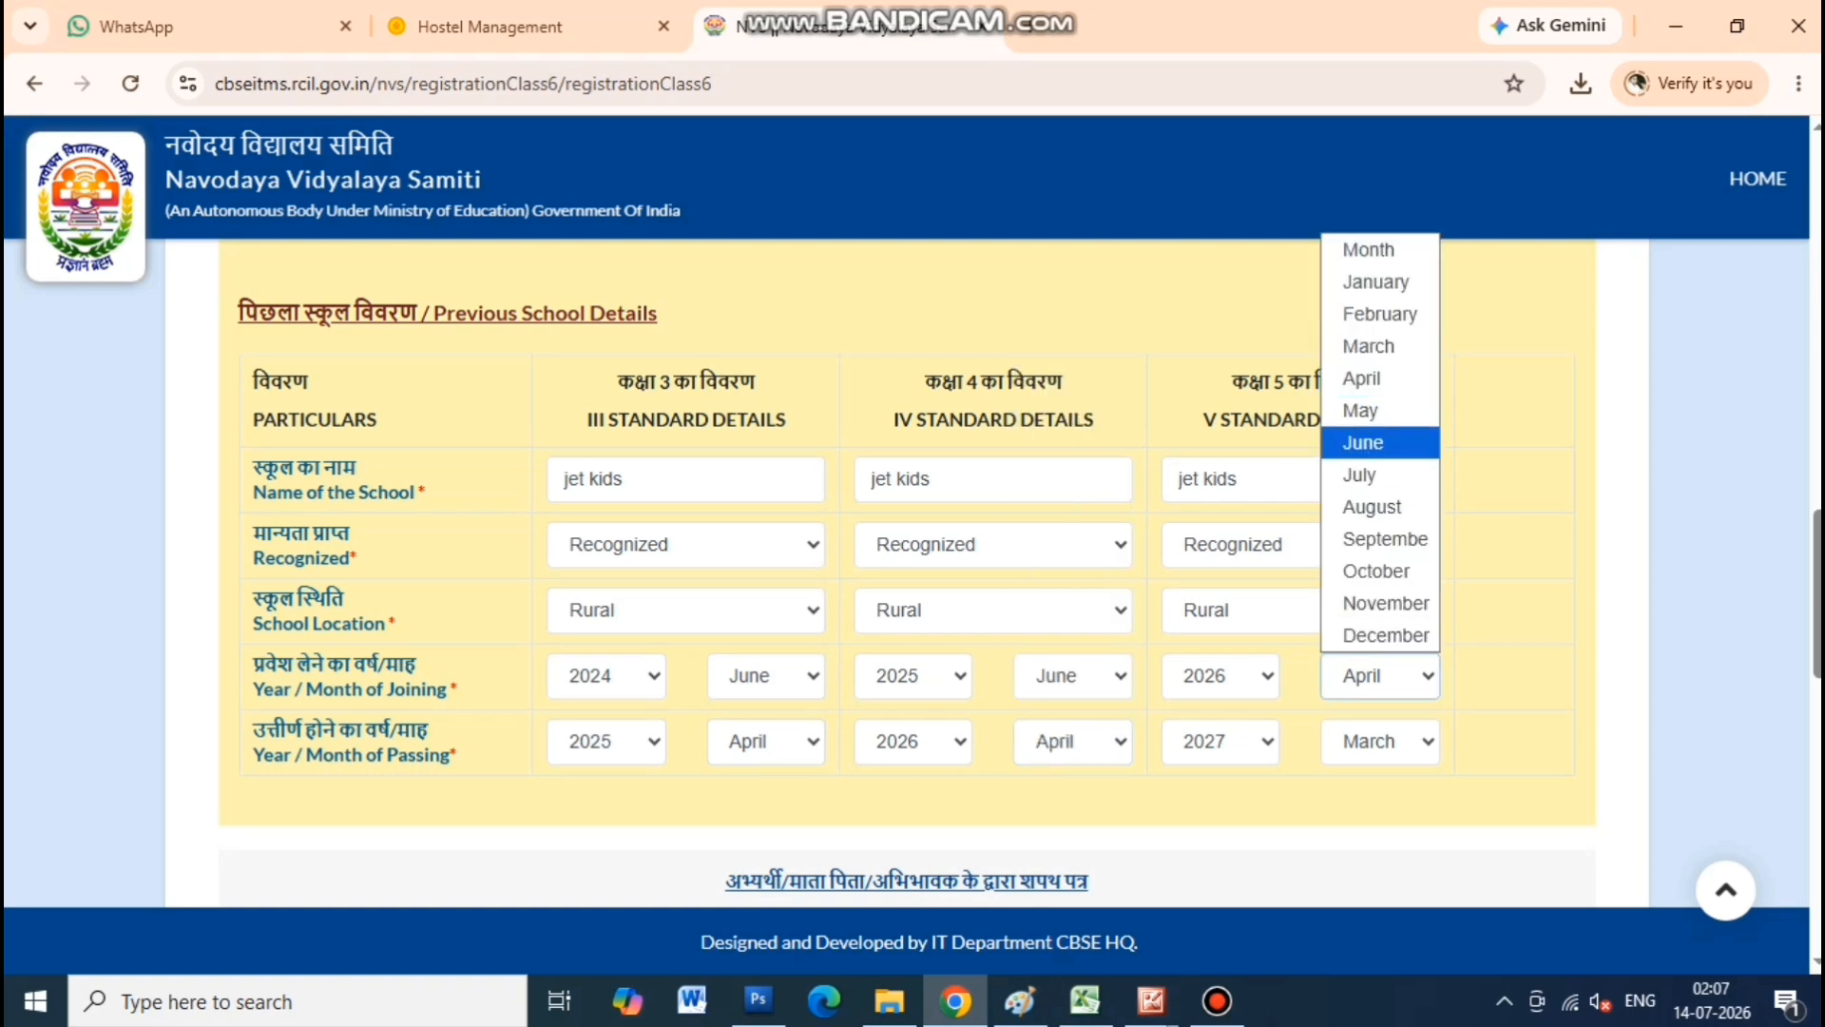
pyautogui.click(1363, 443)
pyautogui.click(1380, 742)
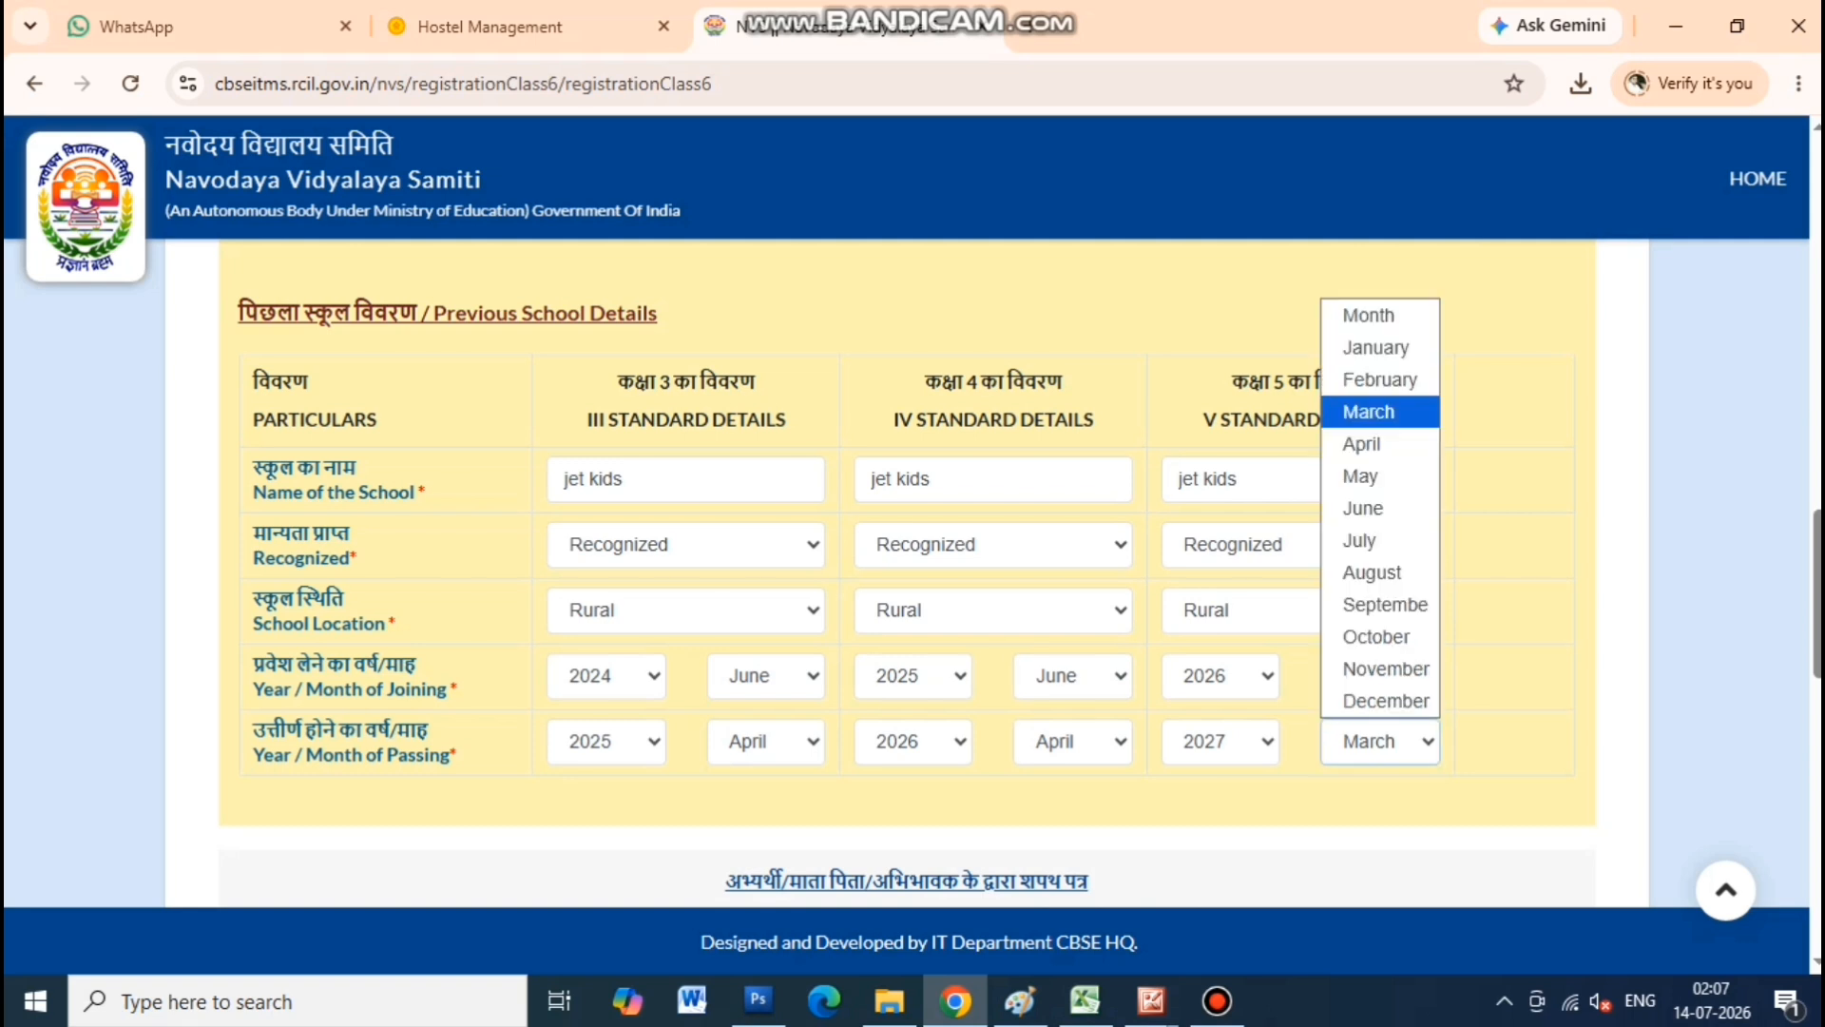
pyautogui.click(1363, 443)
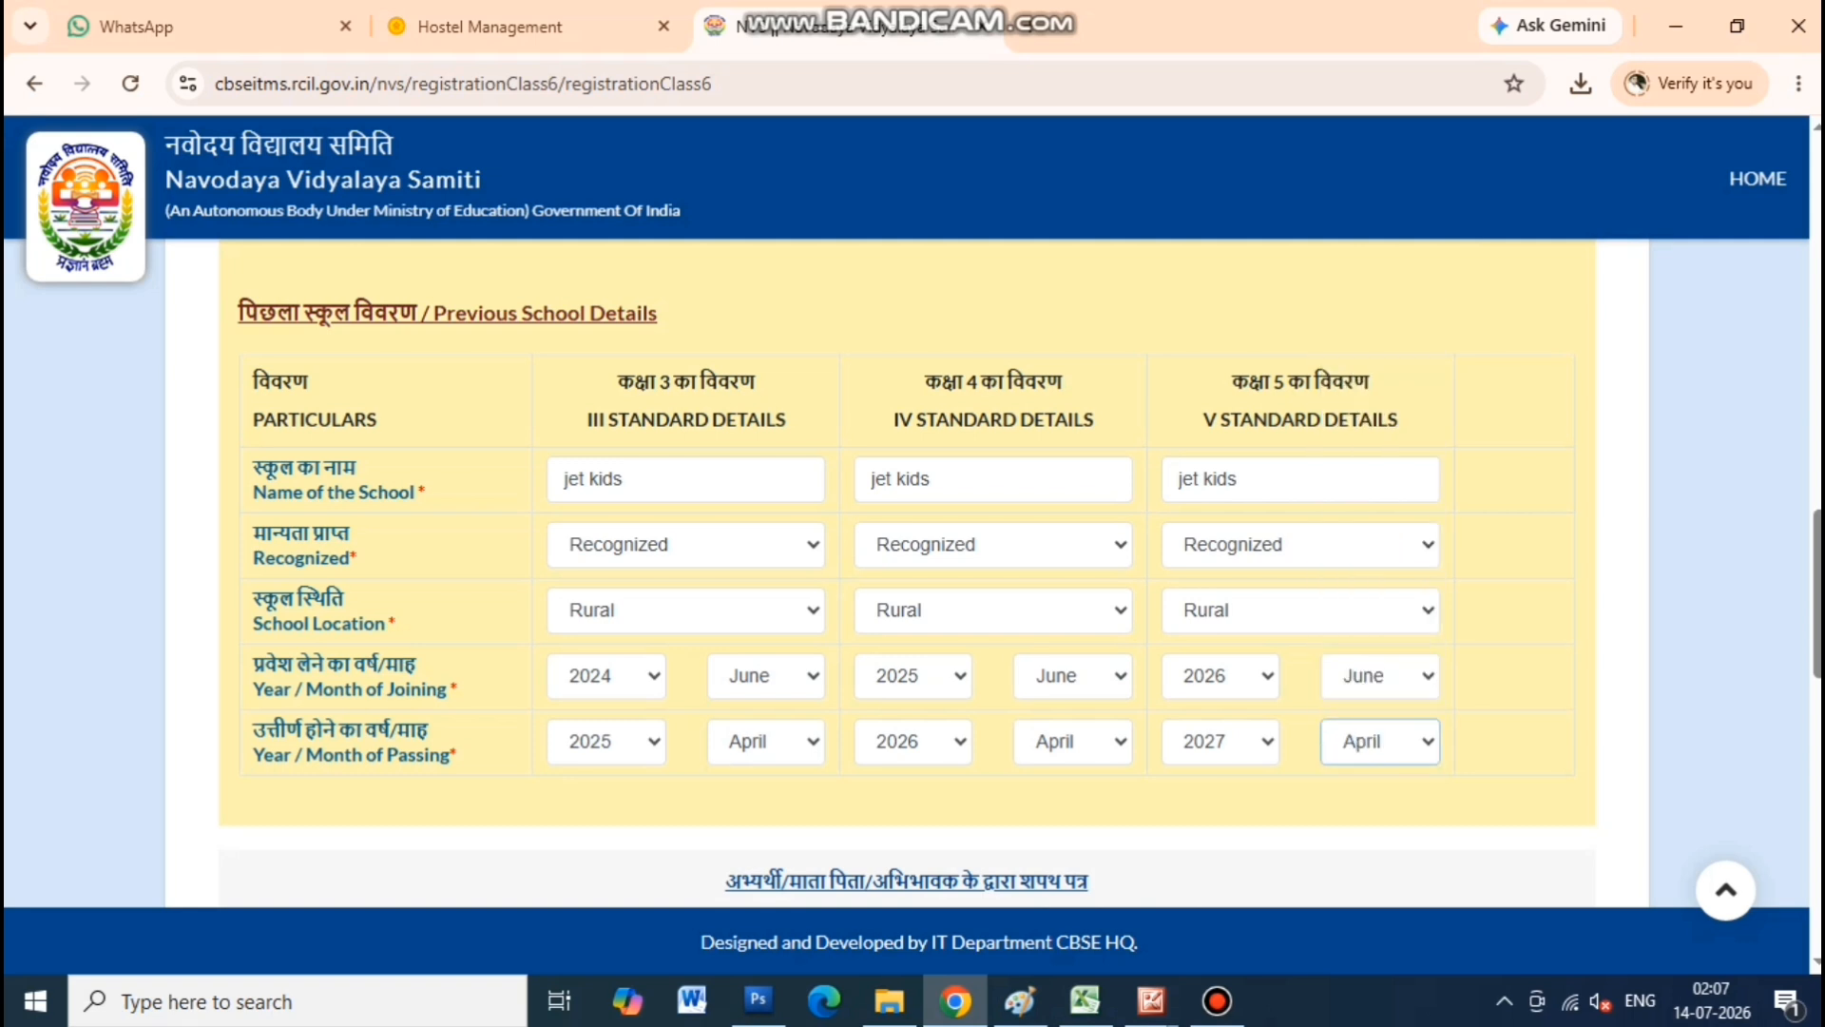
# Recheck the Class III month of passing field
pyautogui.scroll(-2, 908, 587)
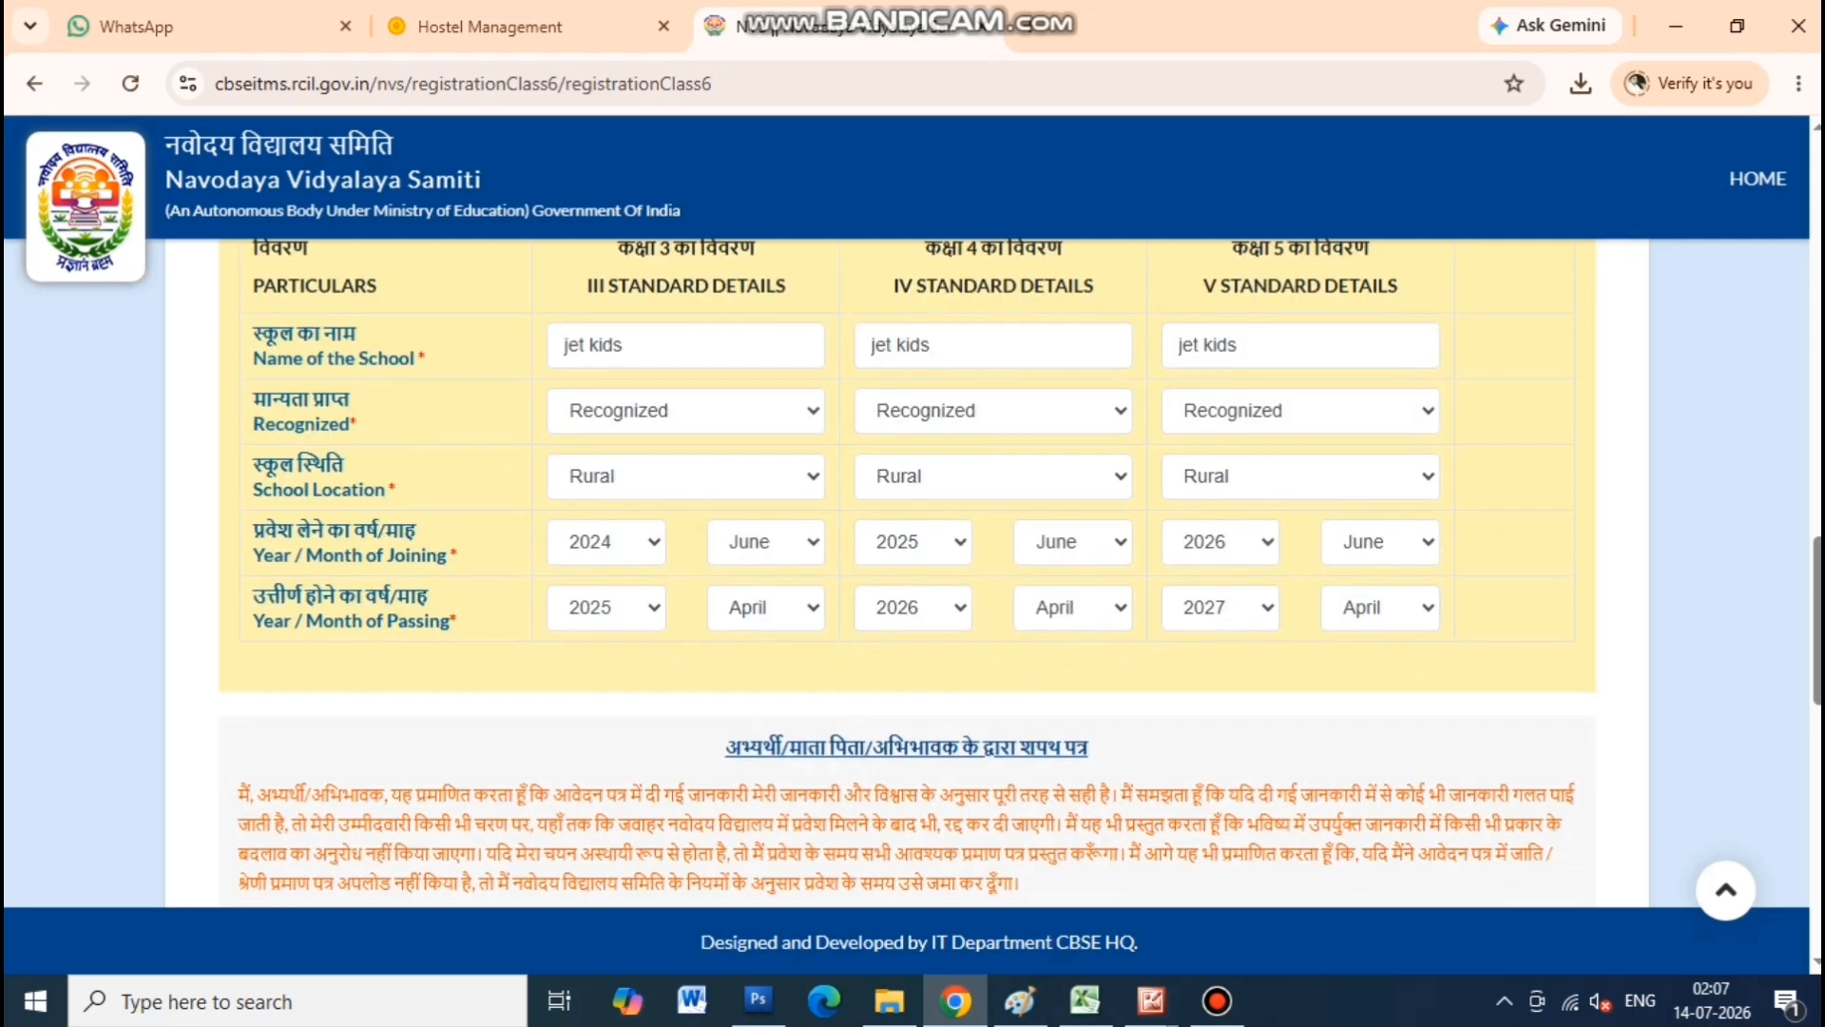
pyautogui.click(766, 607)
pyautogui.click(767, 608)
# Highlight the Candidate's Photo, Candidate's Signature, Parent's Signature and Category Certificate upload headings
pyautogui.scroll(-5, 907, 570)
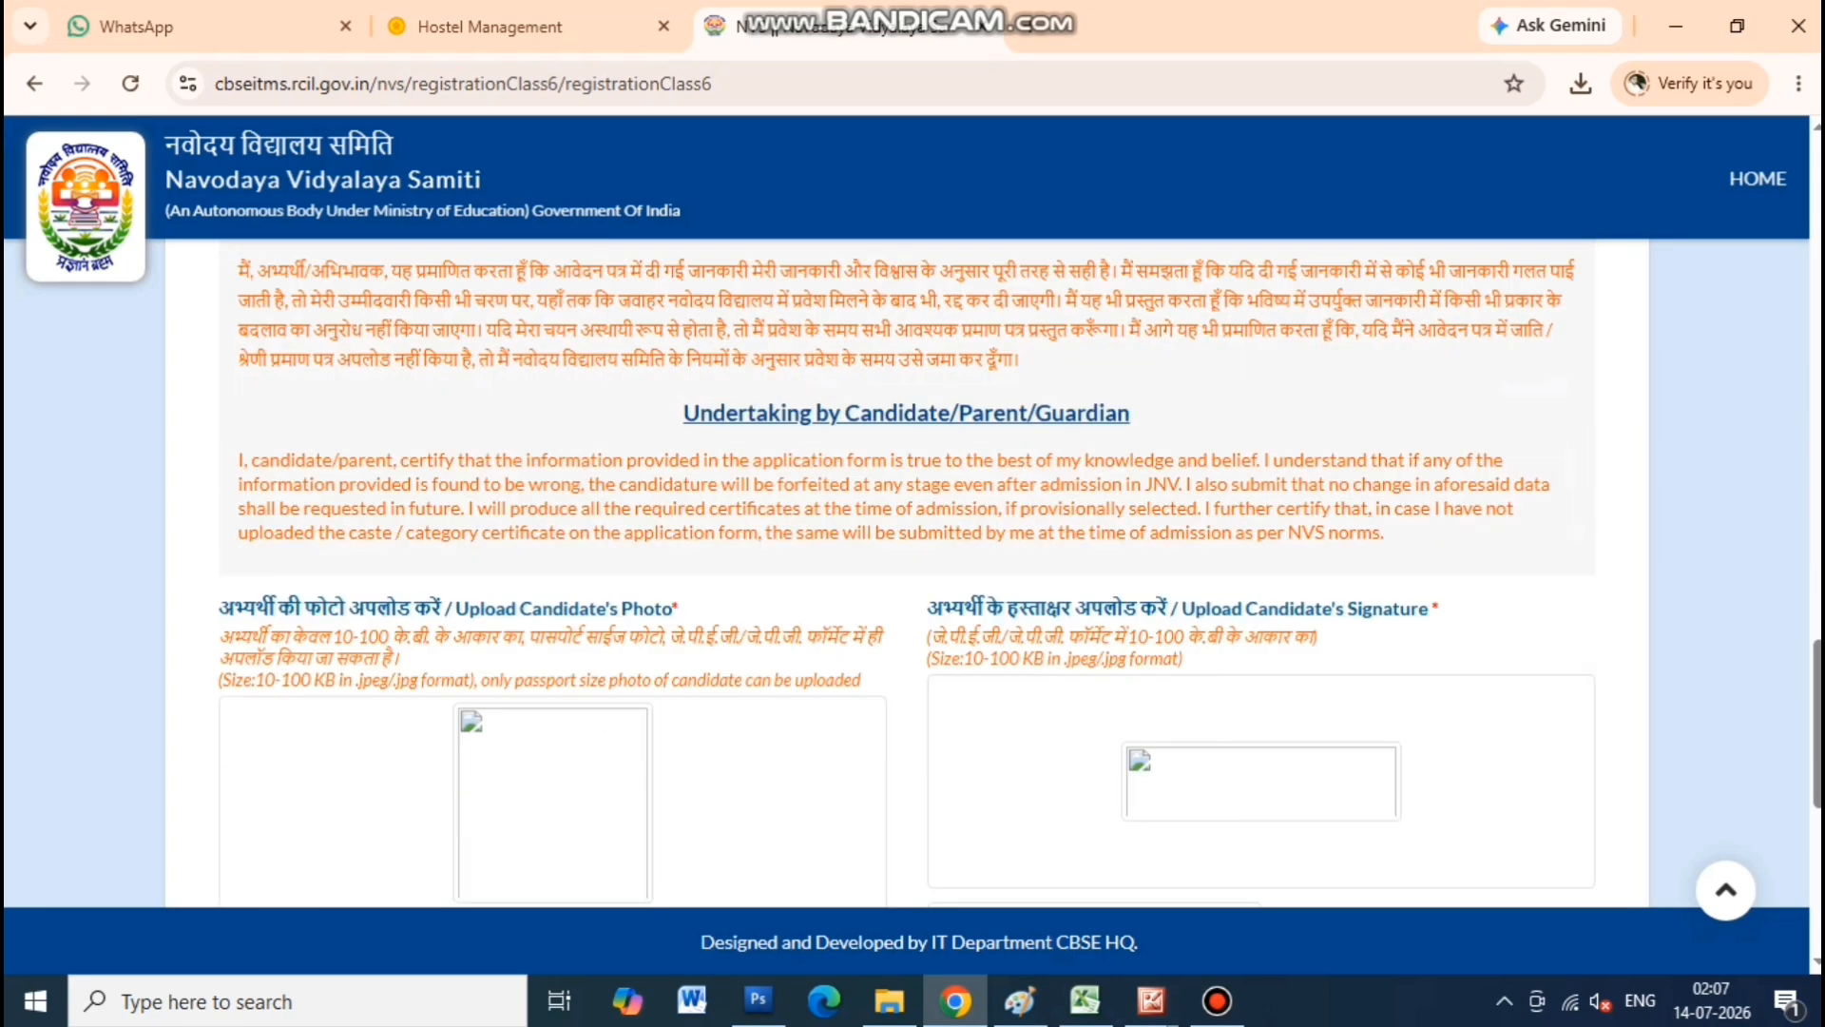
pyautogui.scroll(-1, 908, 570)
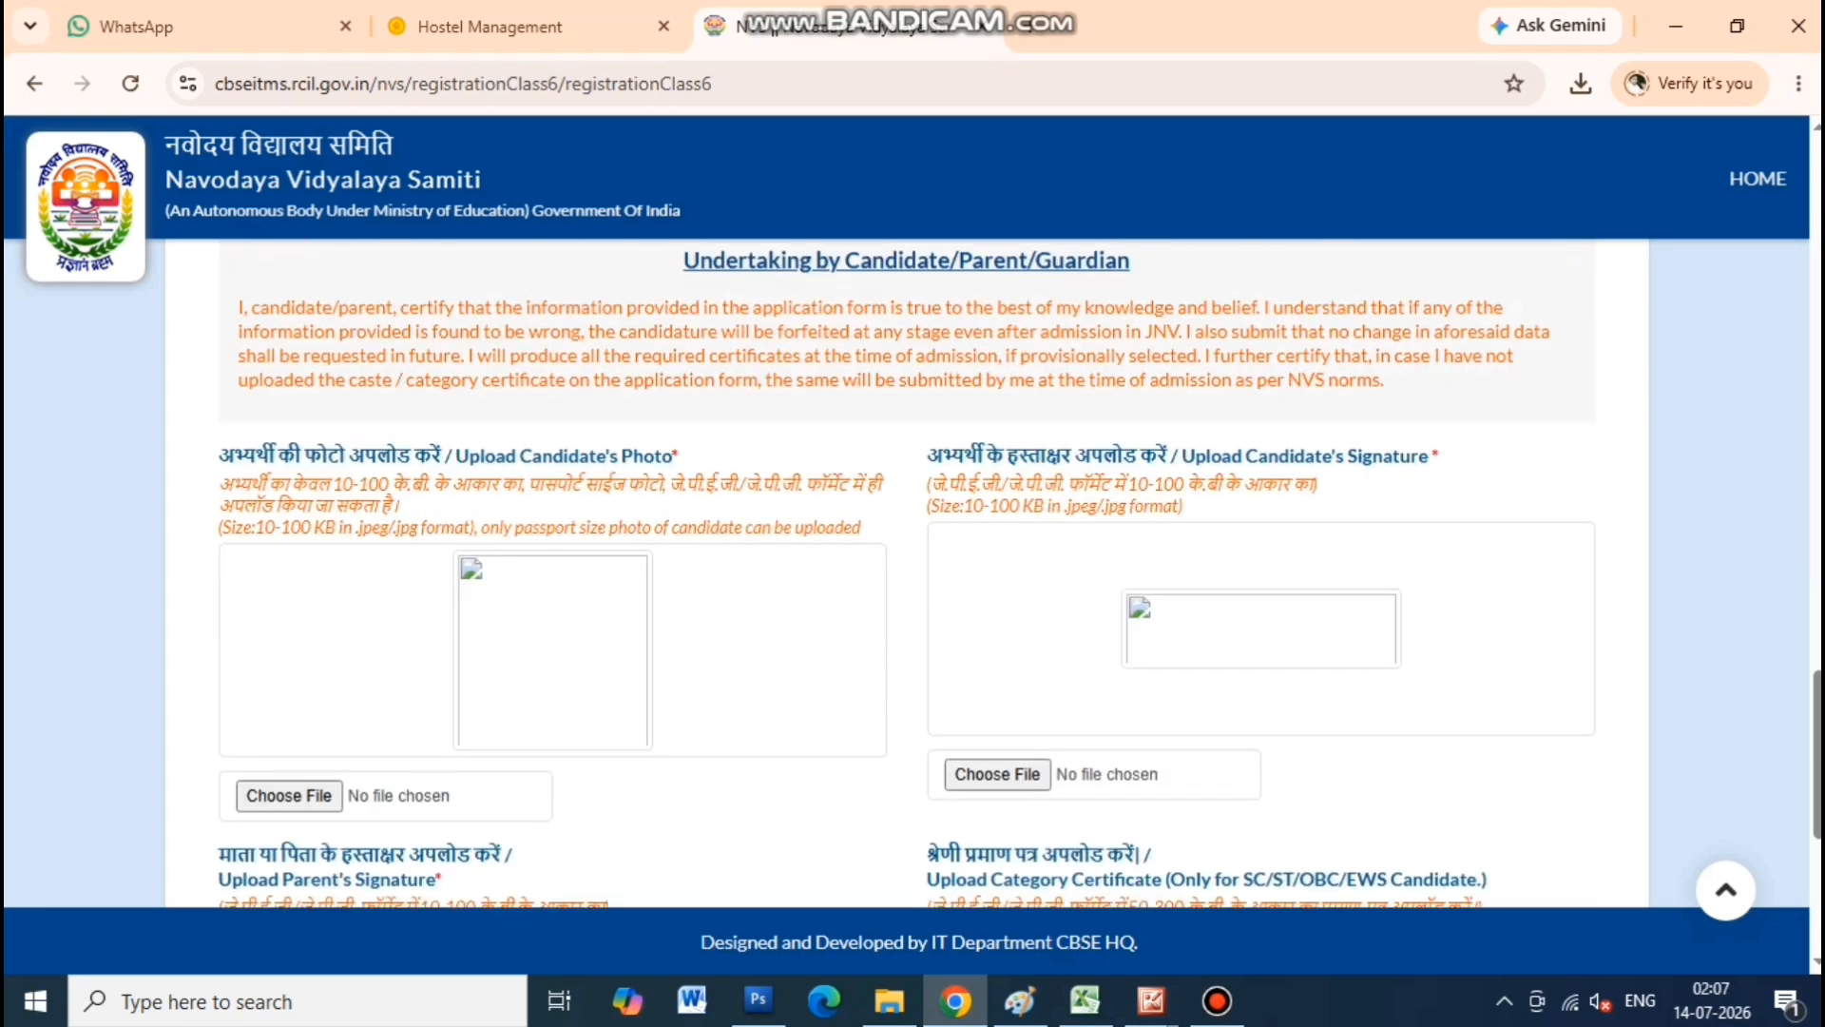
pyautogui.scroll(-1, 908, 571)
pyautogui.moveTo(218, 328); pyautogui.dragTo(679, 328)
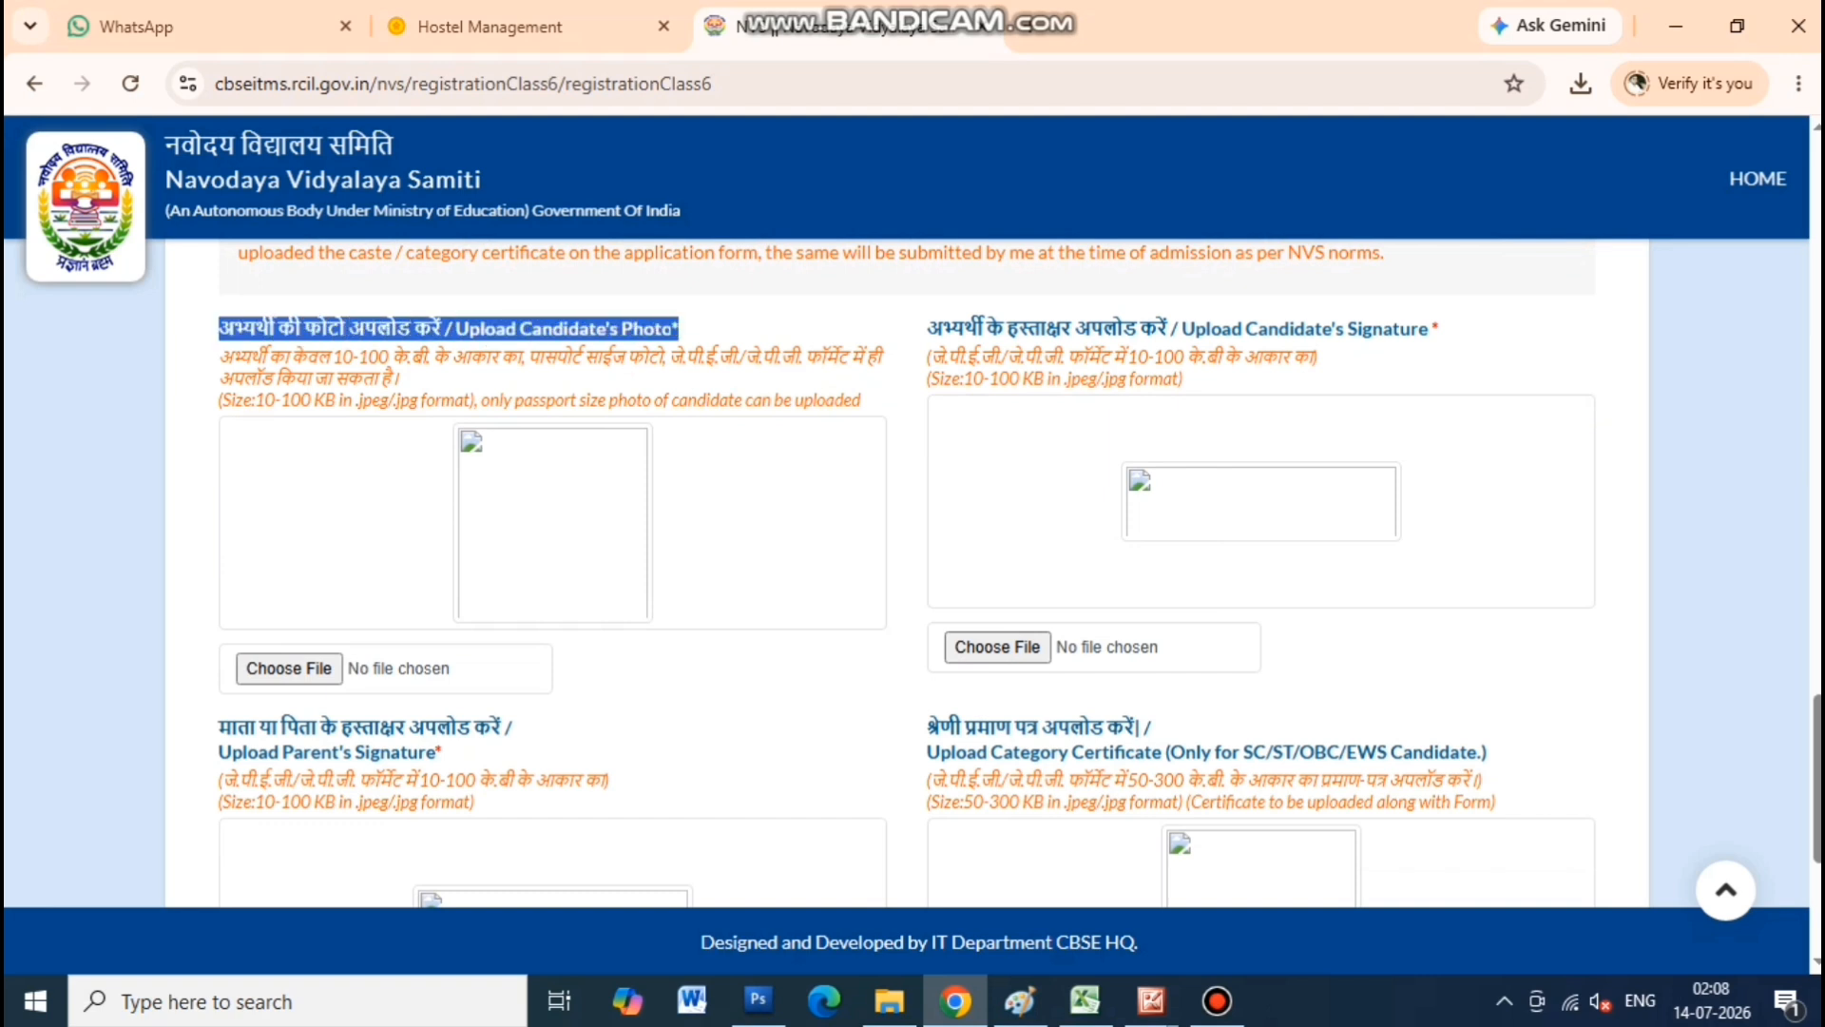
pyautogui.moveTo(927, 328)
pyautogui.mouseDown()
pyautogui.moveTo(1315, 359)
pyautogui.moveTo(1430, 328)
pyautogui.mouseUp()
pyautogui.moveTo(219, 727); pyautogui.dragTo(439, 752)
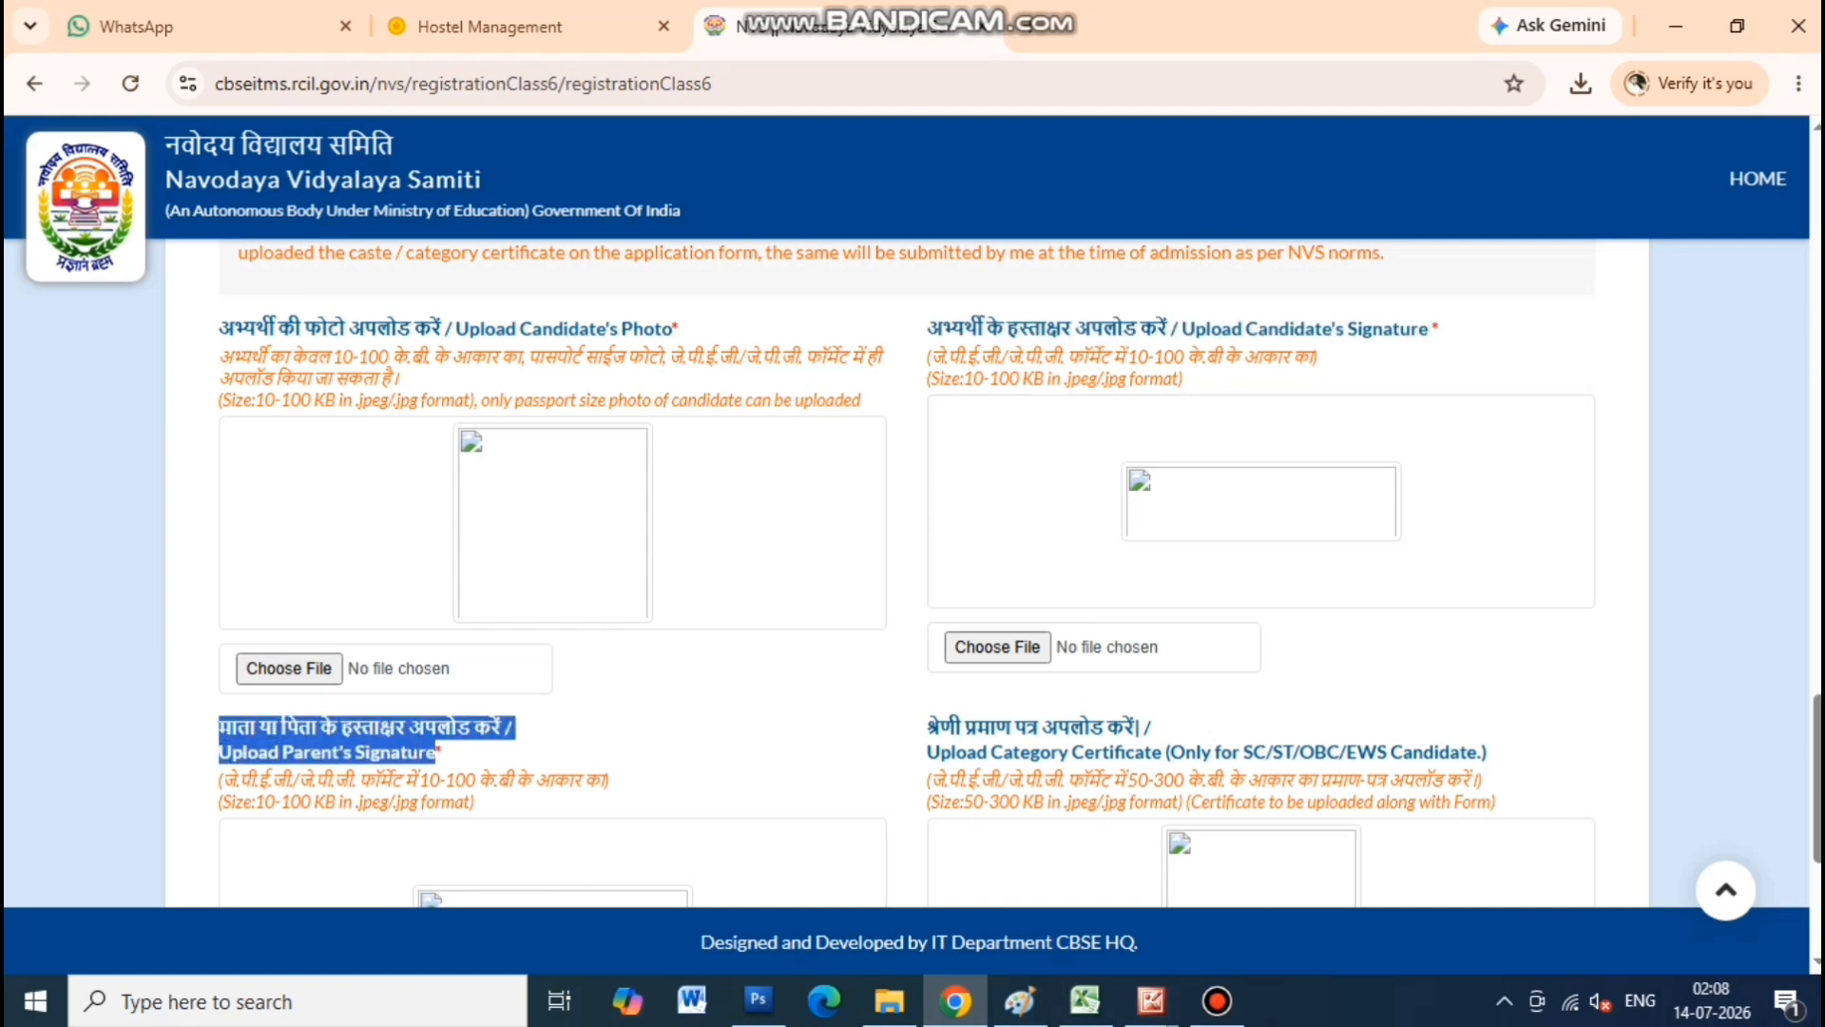
pyautogui.moveTo(927, 726); pyautogui.dragTo(1486, 752)
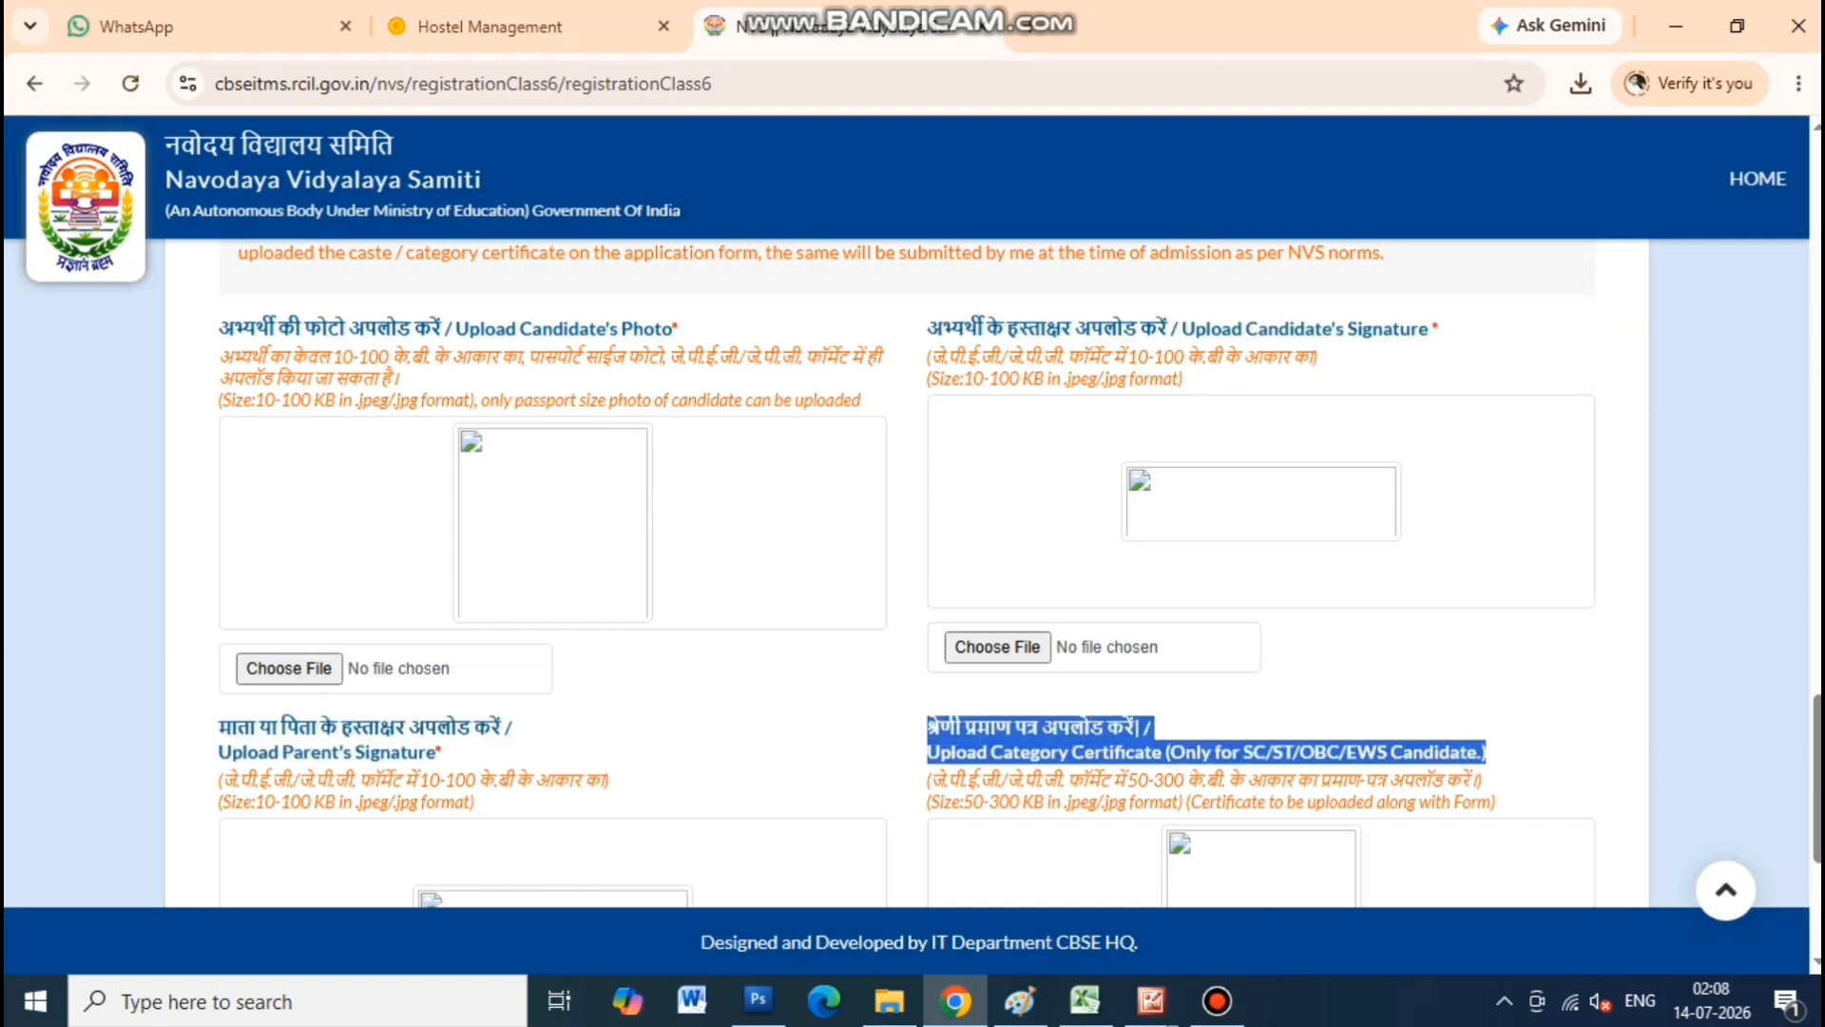
pyautogui.scroll(-2, 1019, 573)
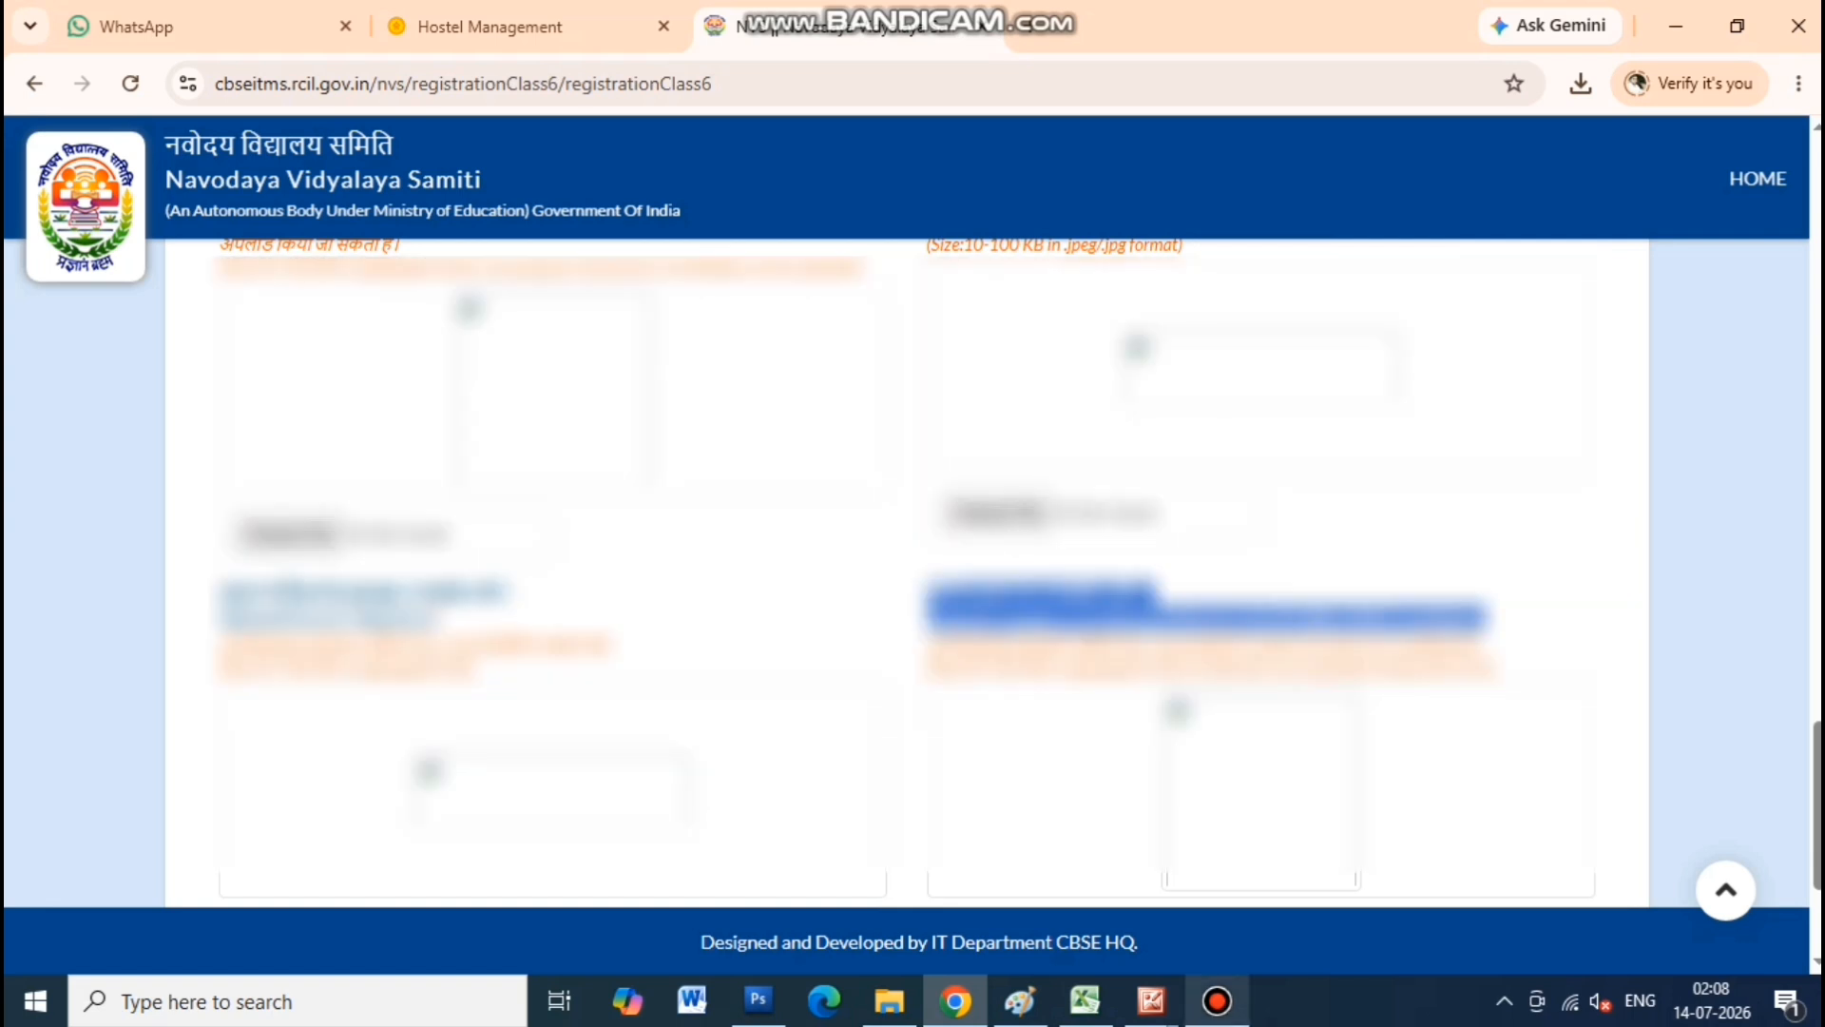
pyautogui.moveTo(927, 593); pyautogui.dragTo(1485, 619)
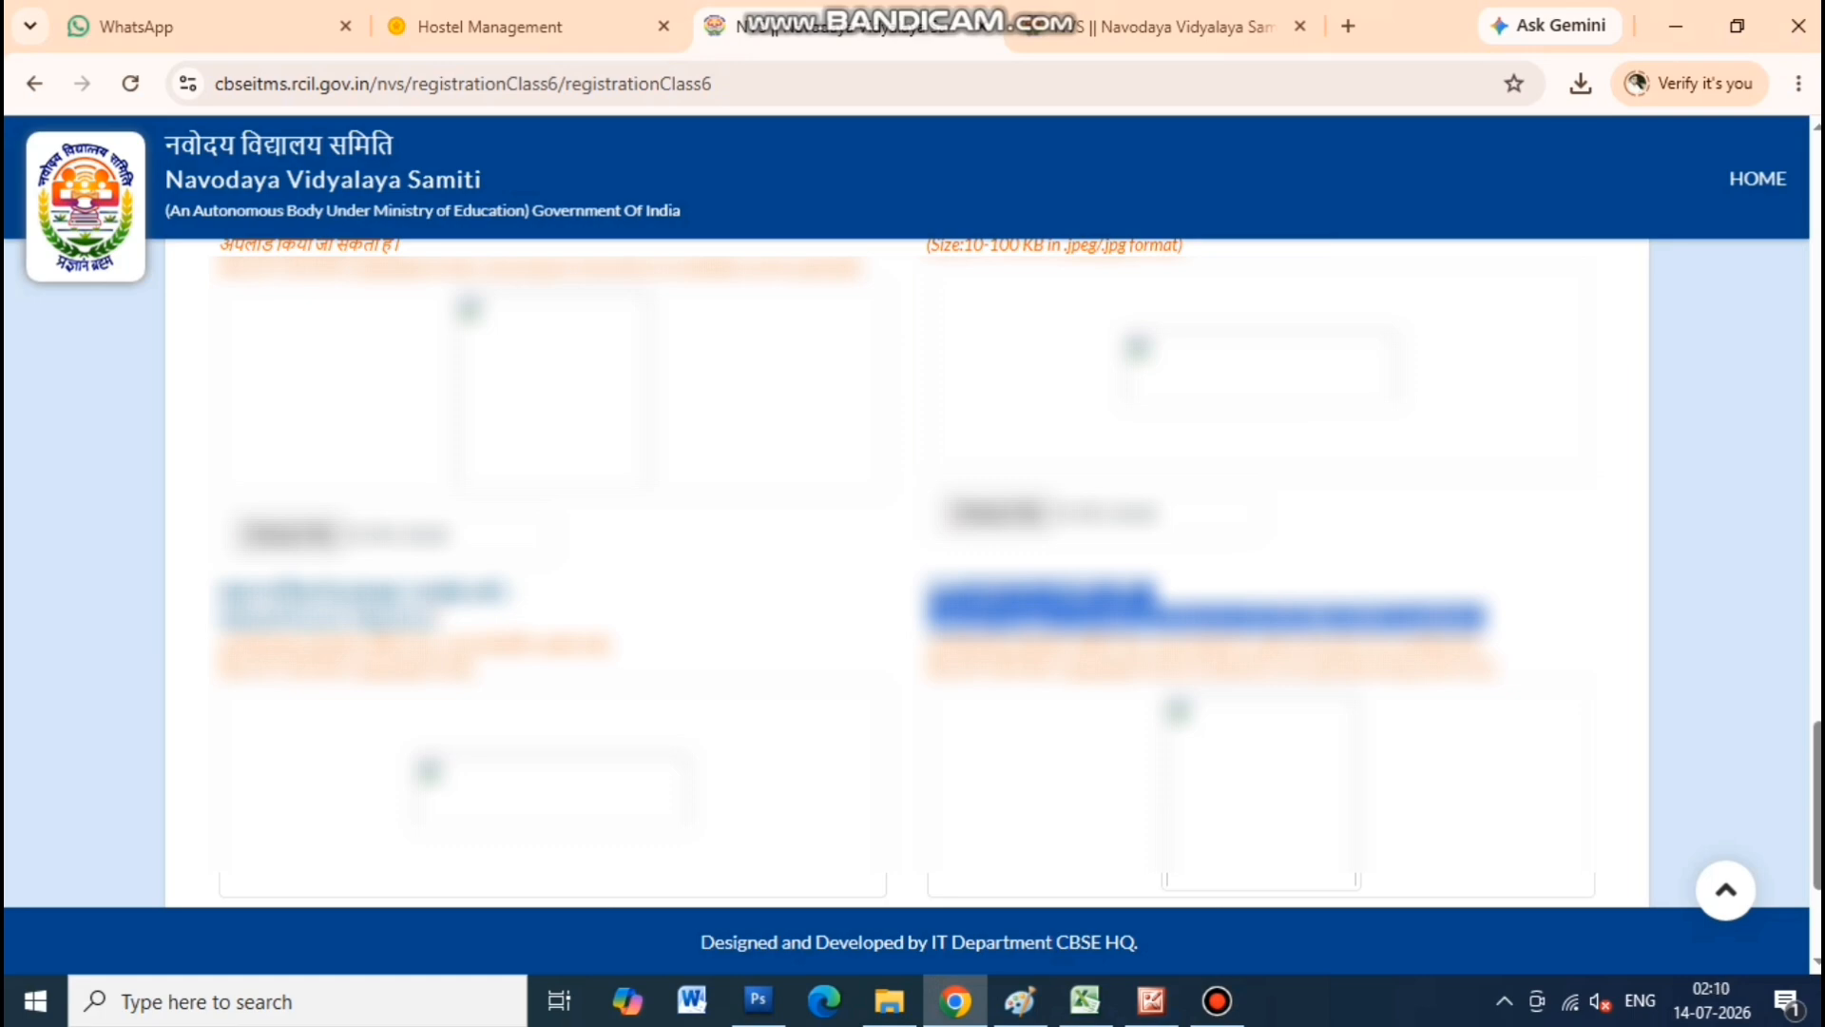
pyautogui.click(1152, 1001)
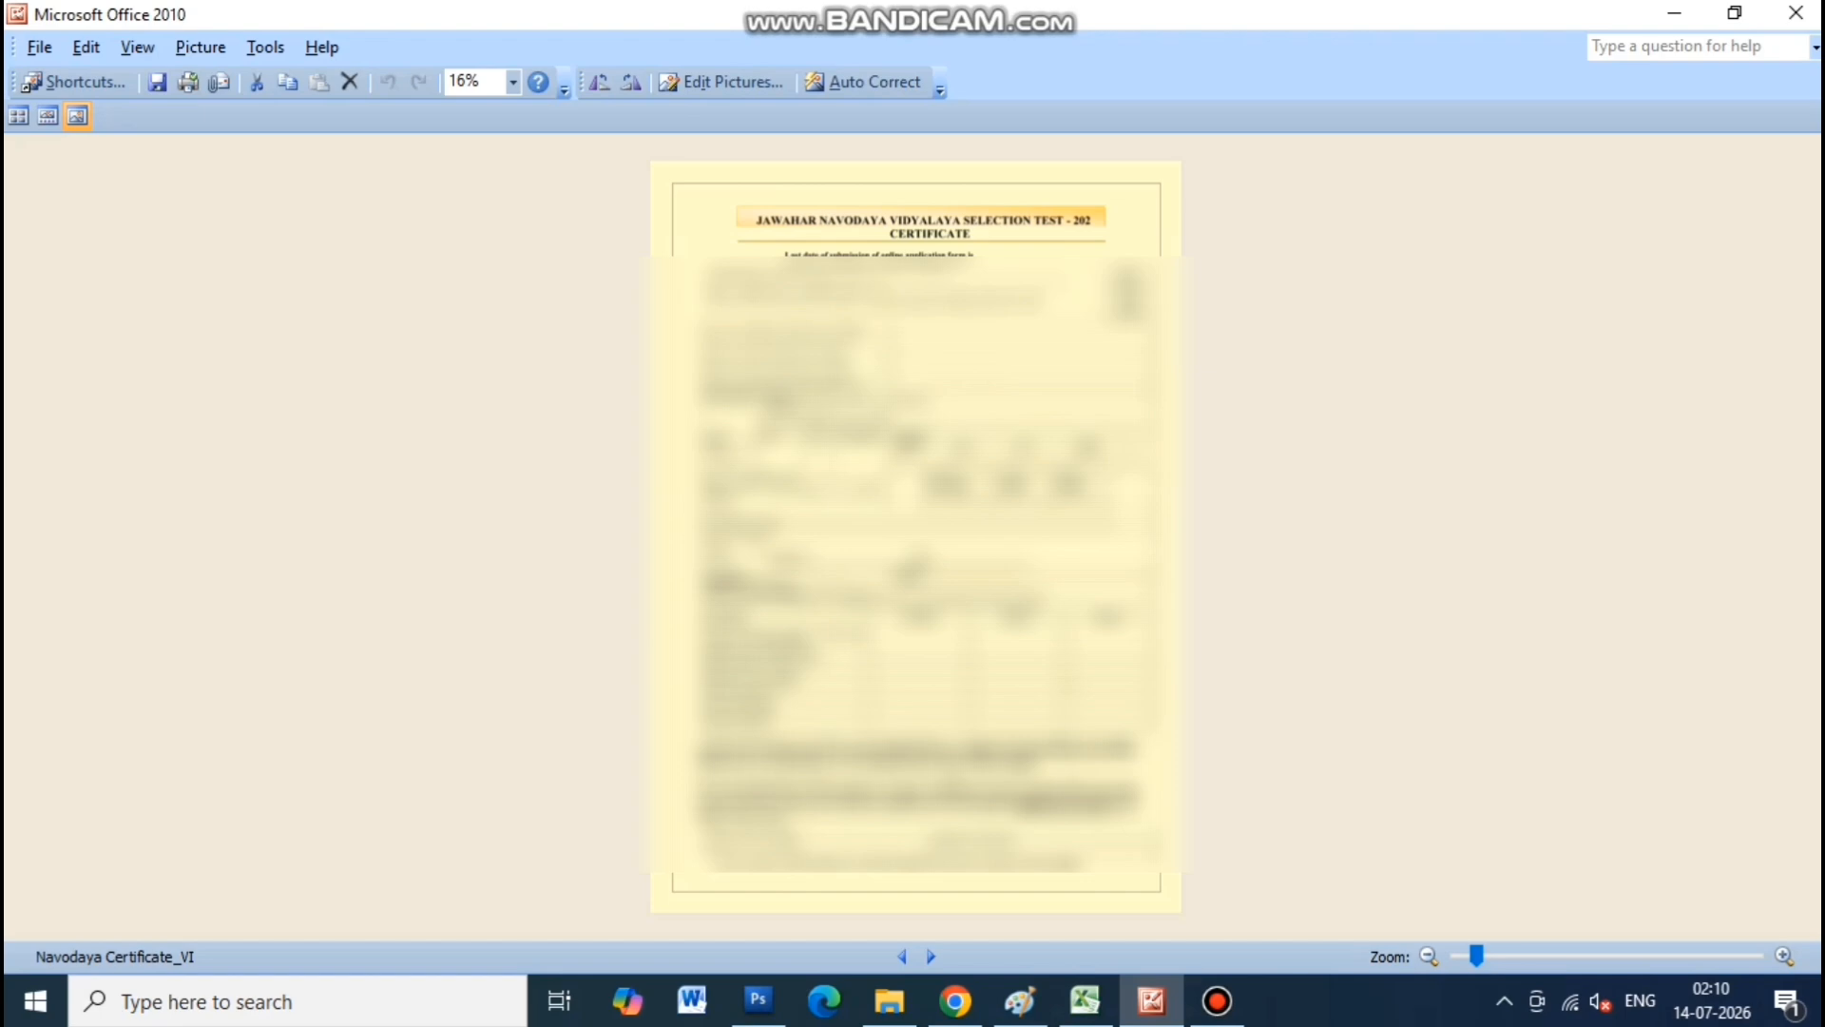
pyautogui.click(955, 1001)
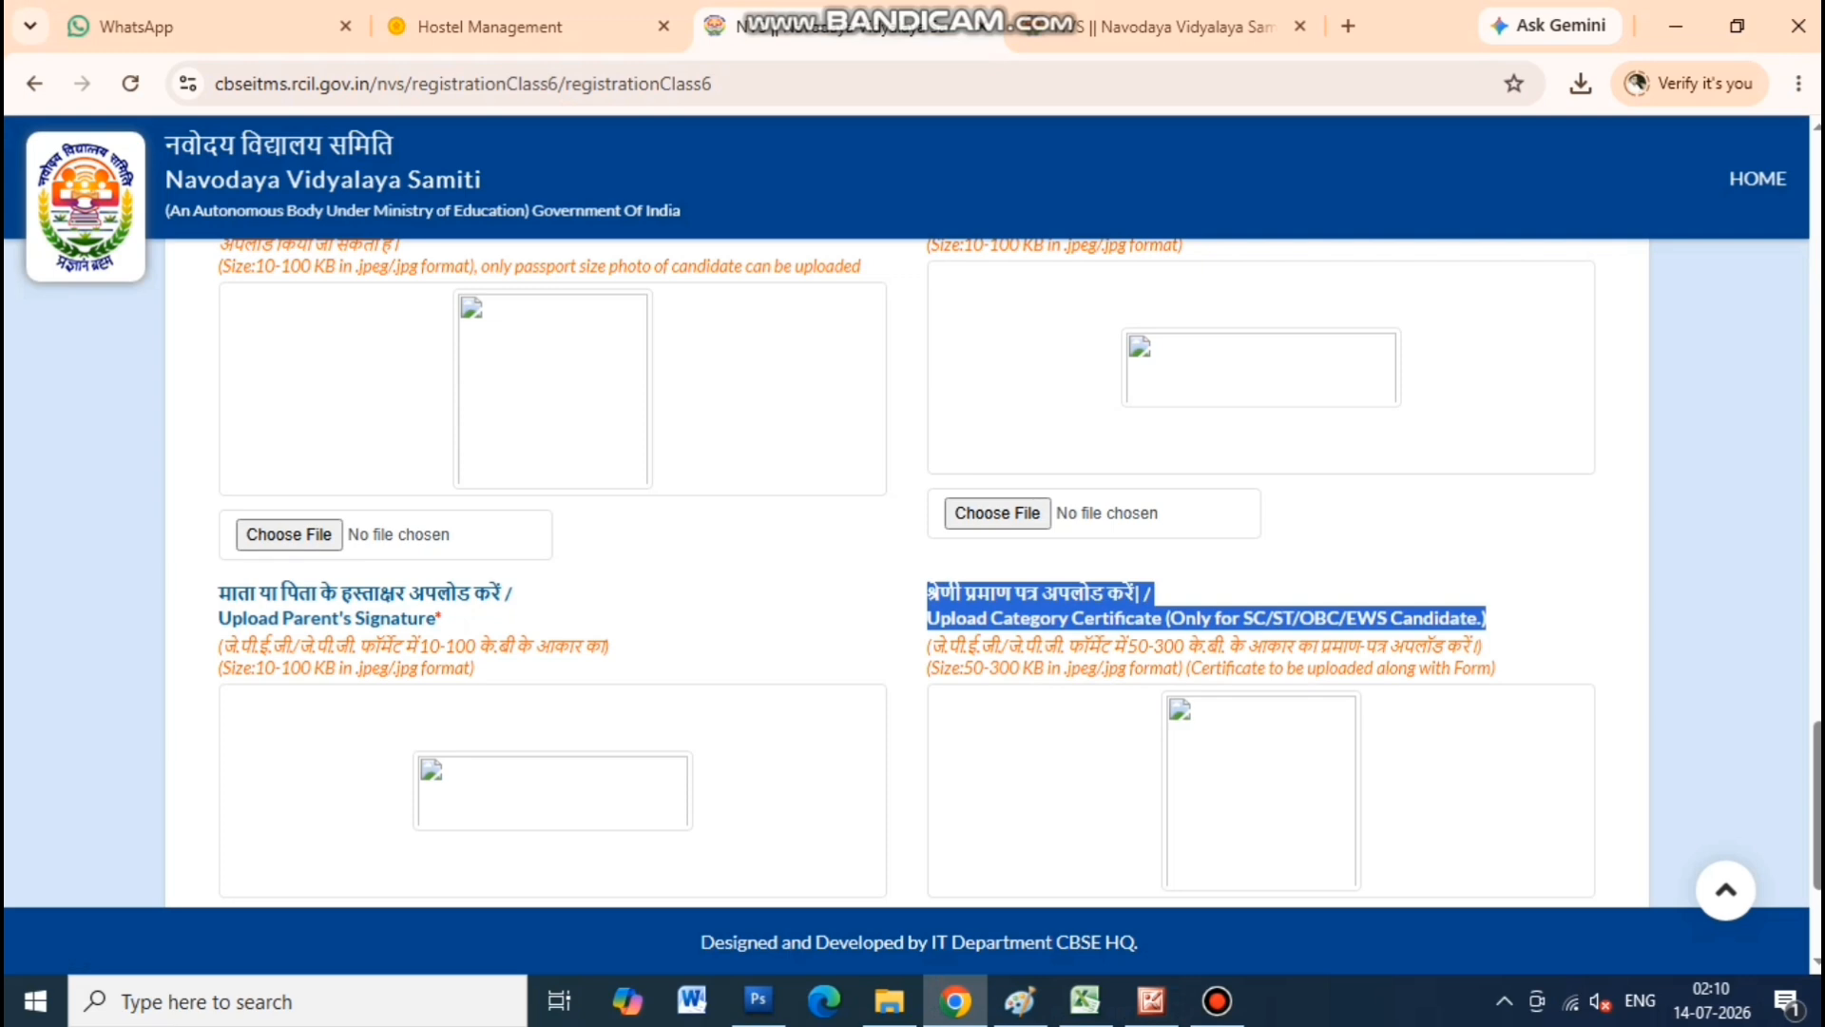
# Point out the 10-100 KB size limits for the candidate photo and signature
pyautogui.scroll(1, 913, 570)
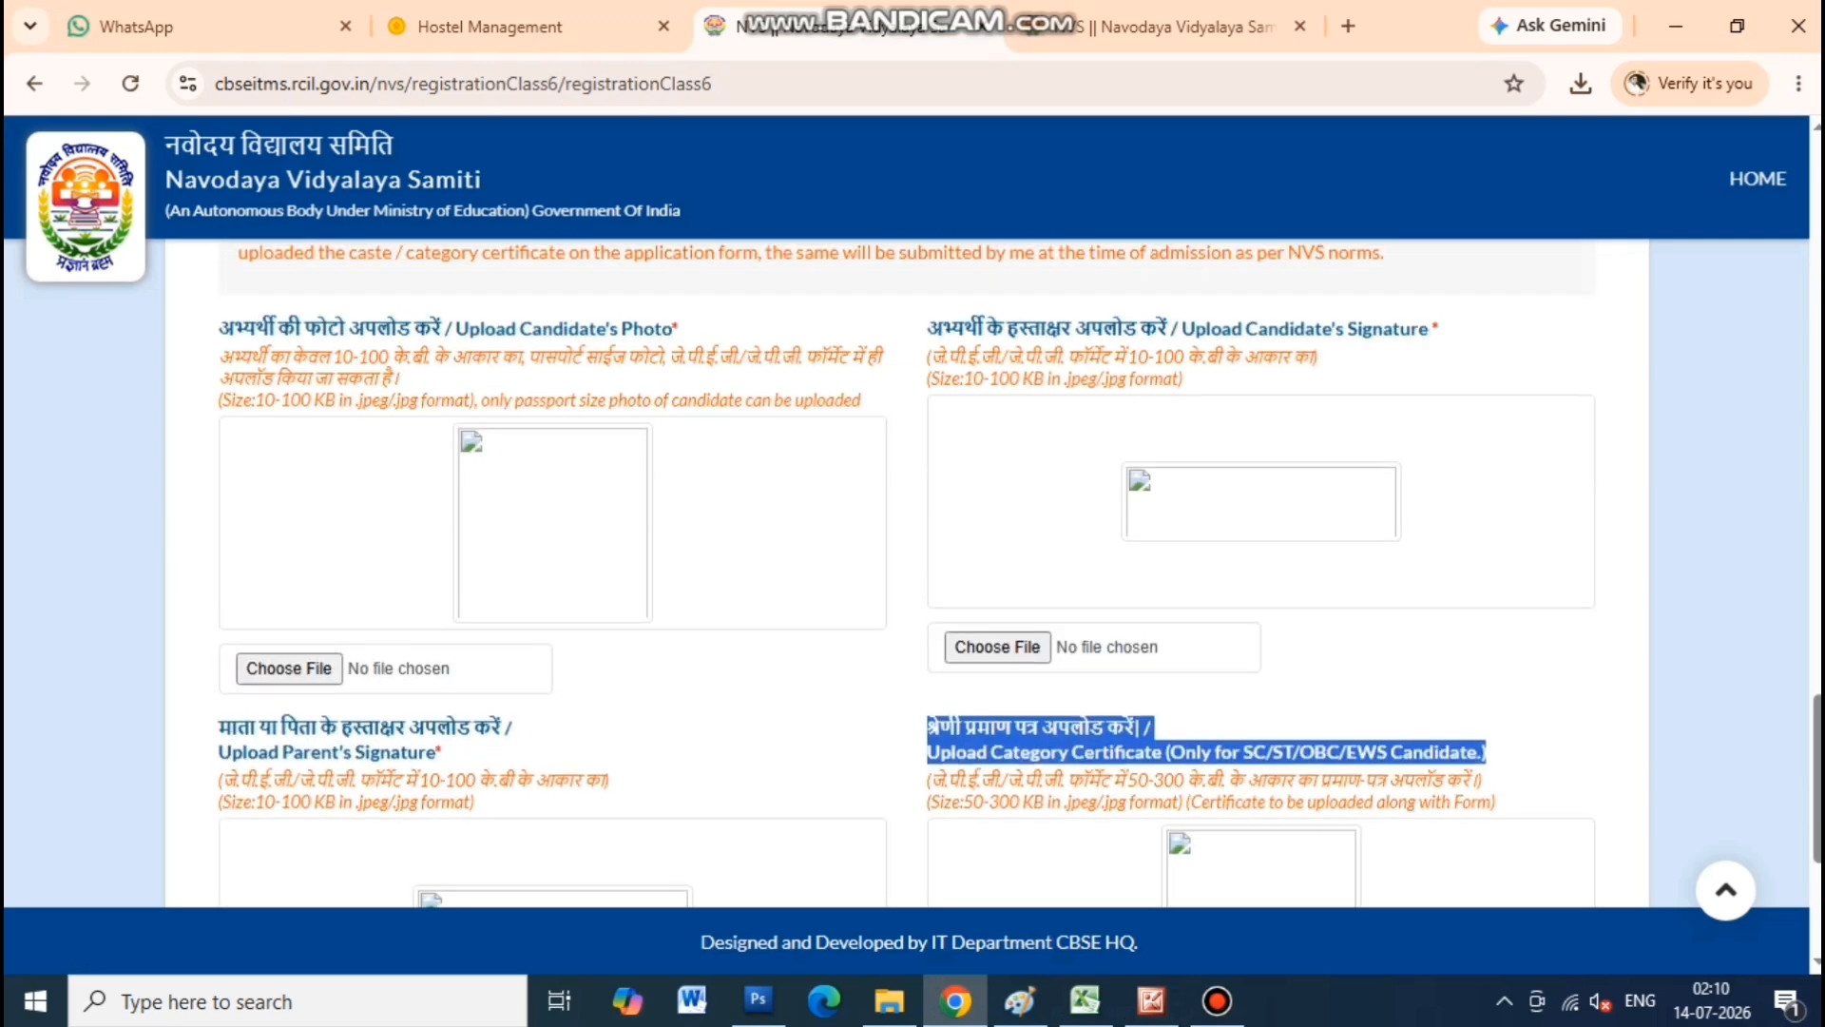
pyautogui.scroll(-1, 913, 571)
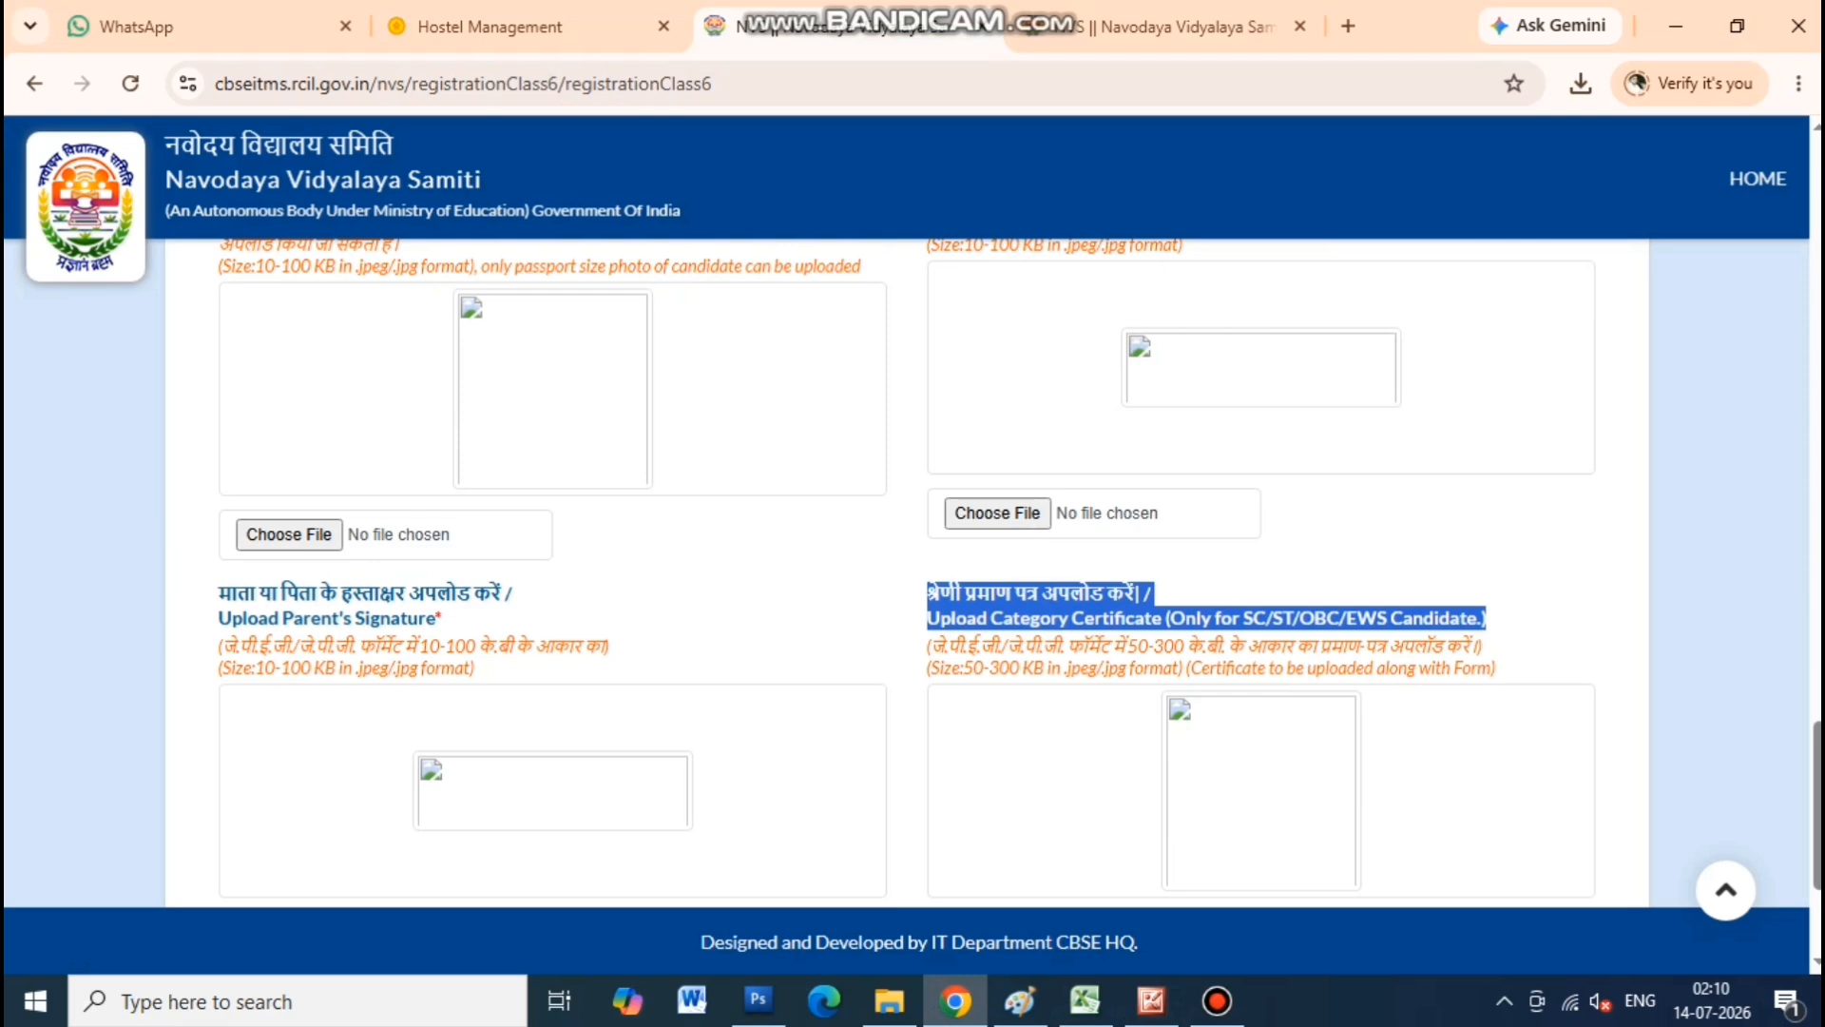
pyautogui.scroll(1, 912, 570)
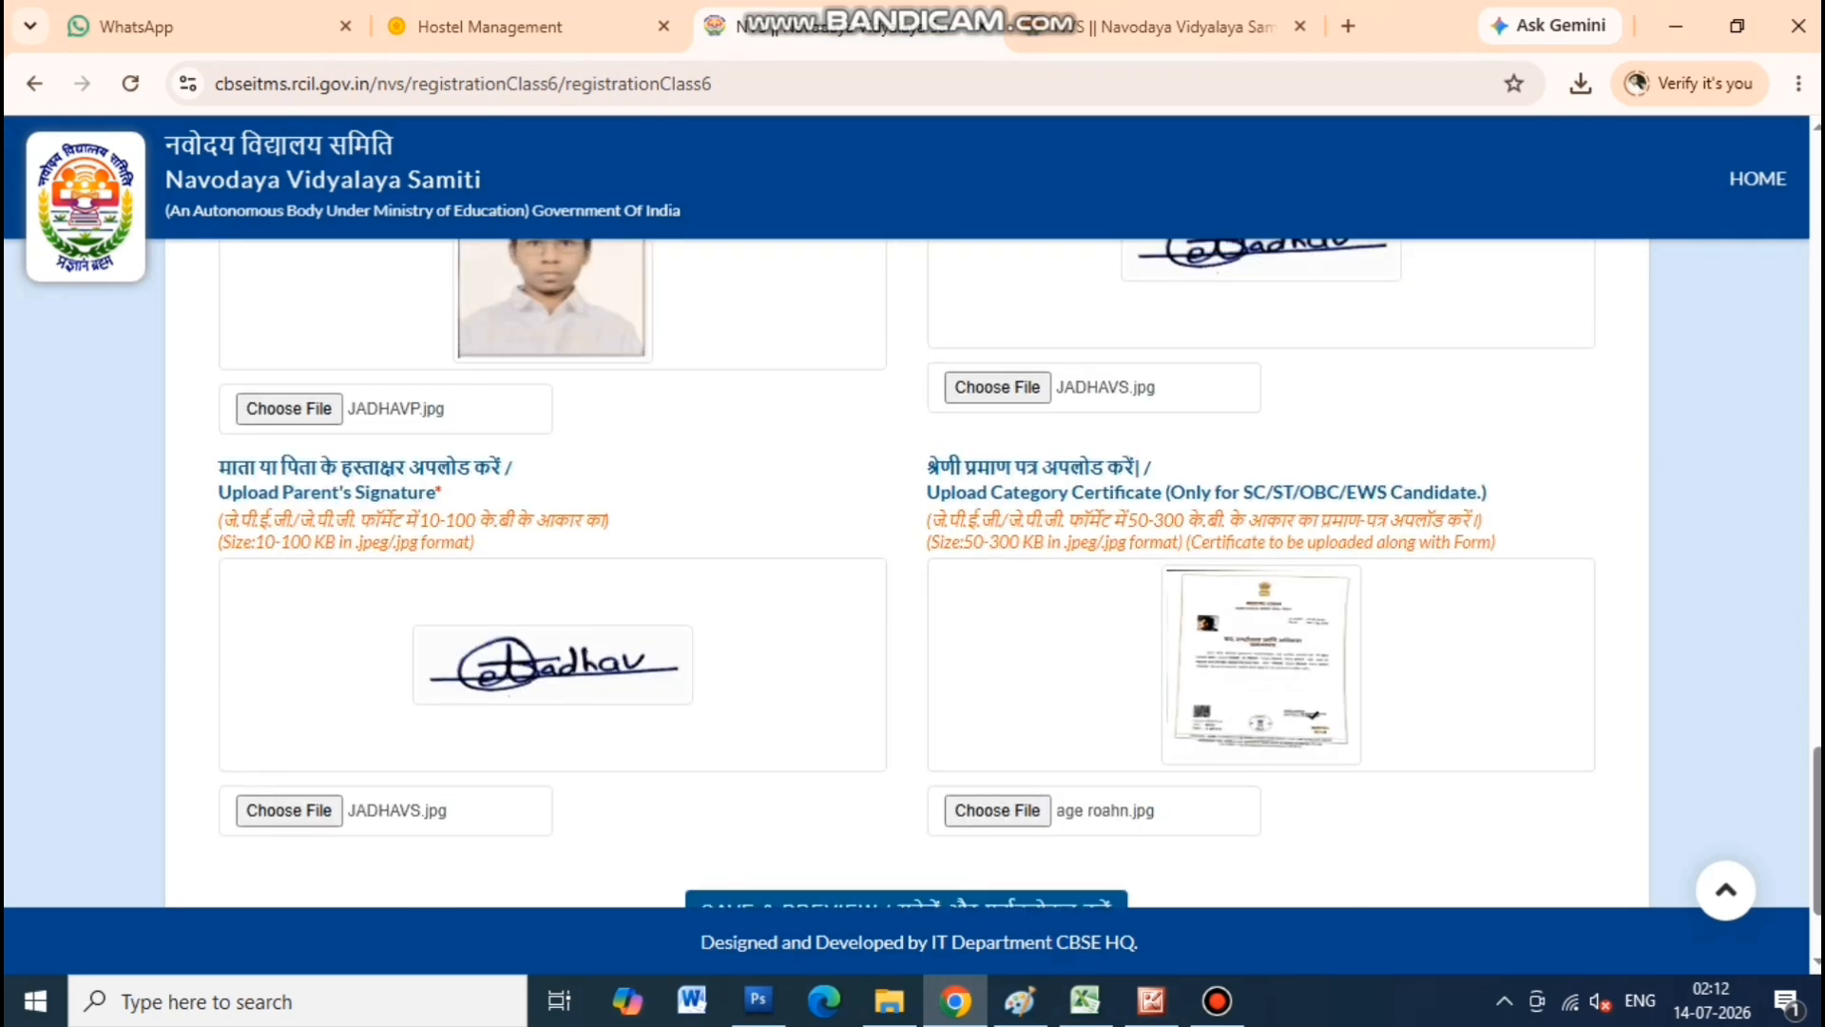
pyautogui.scroll(1, 913, 571)
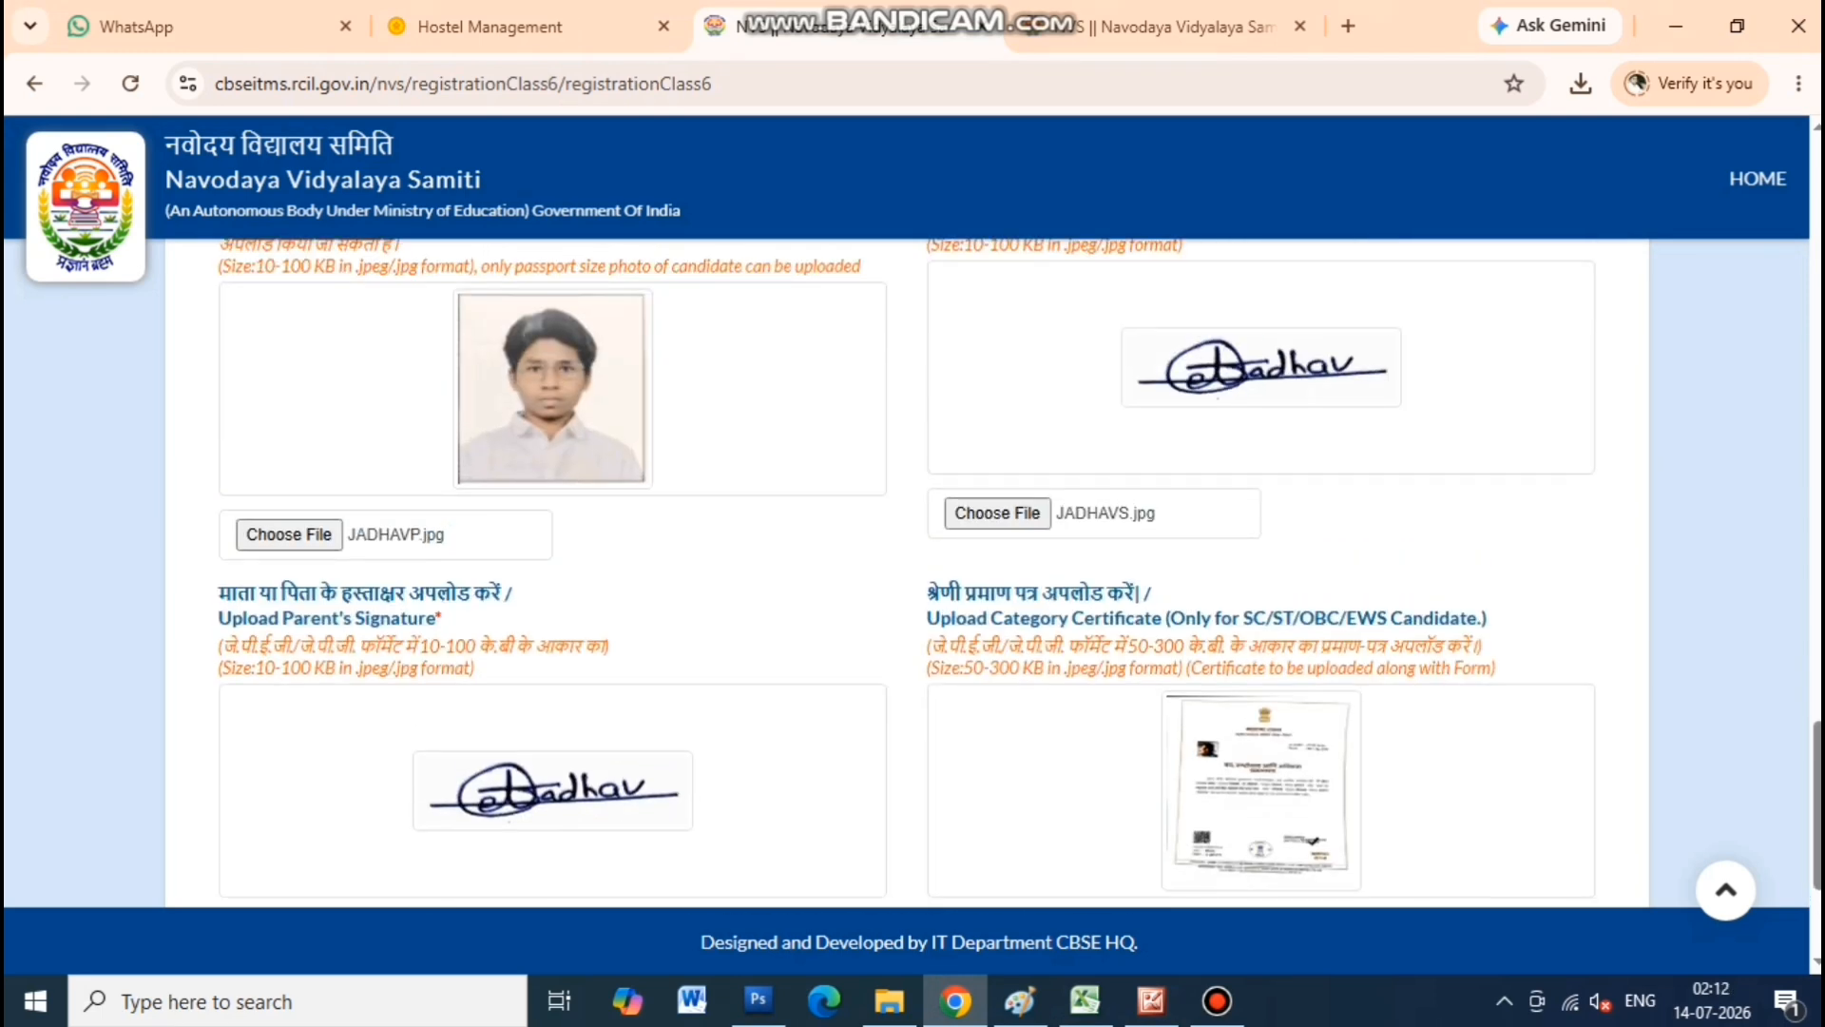
pyautogui.scroll(1, 913, 571)
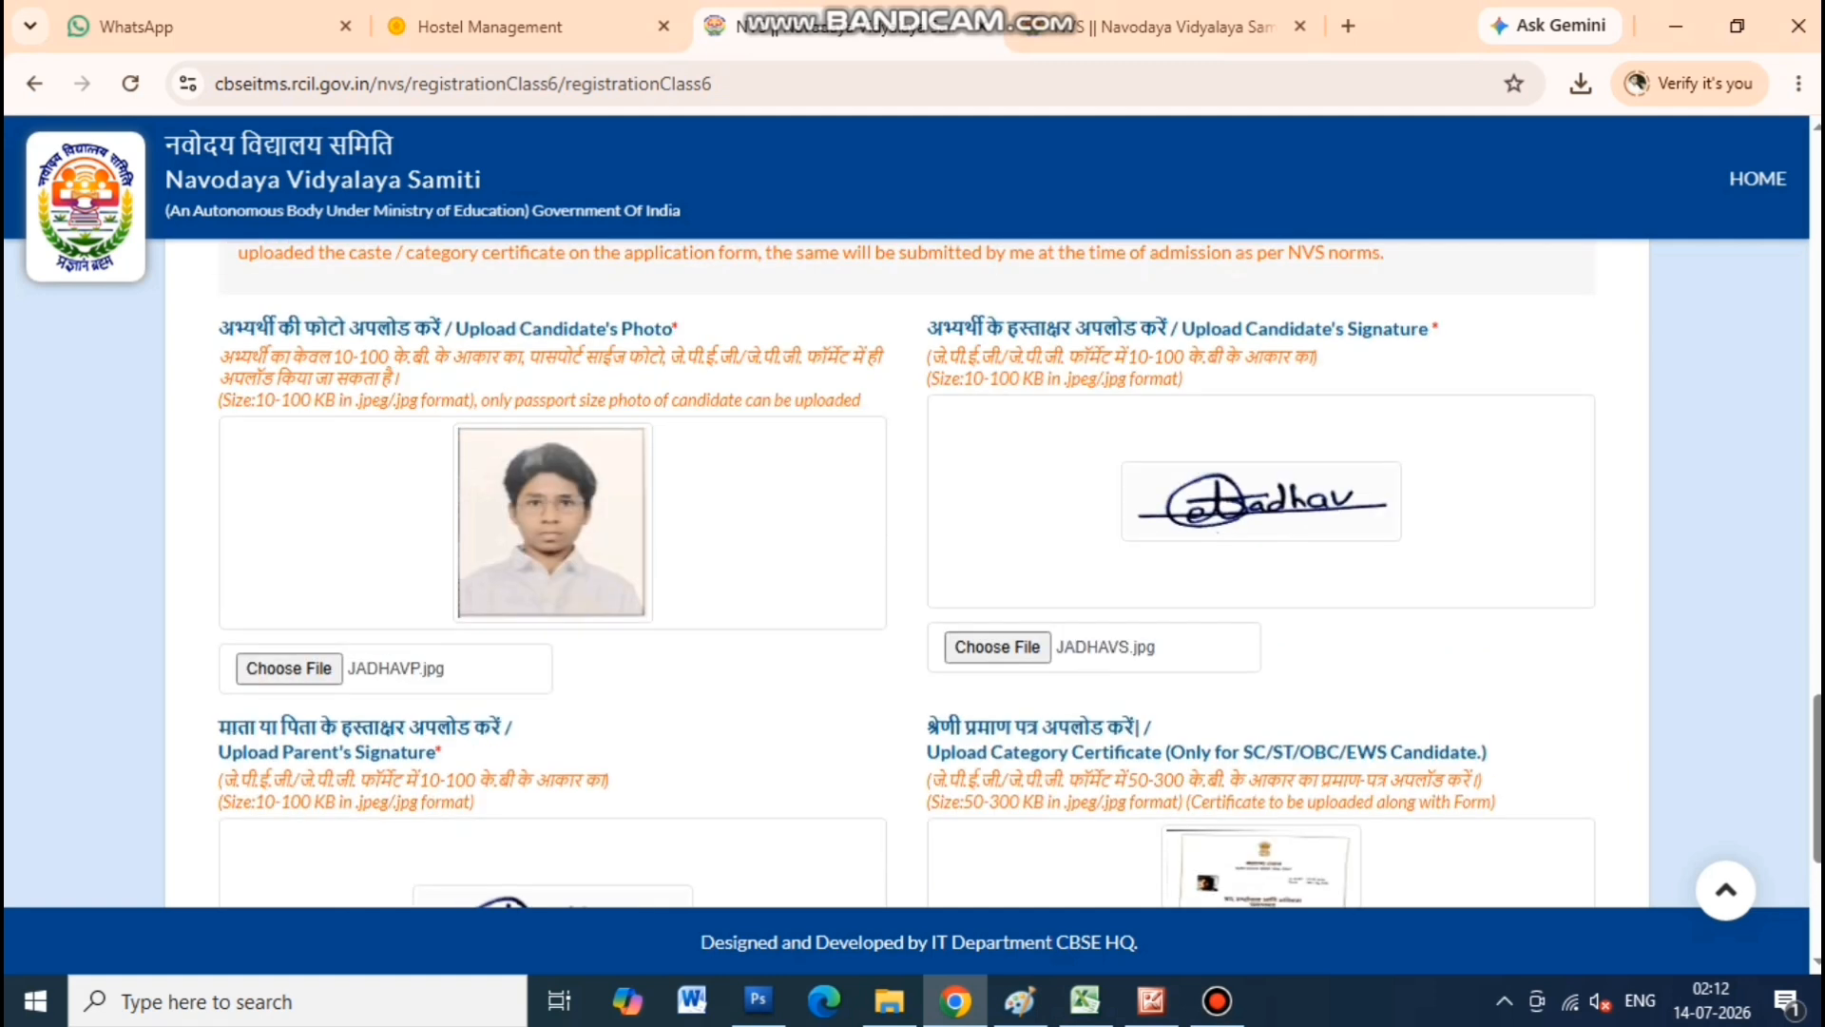
pyautogui.moveTo(343, 357); pyautogui.dragTo(389, 357)
pyautogui.moveTo(1128, 356); pyautogui.dragTo(1183, 357)
# Point out the parent signature (10-100 KB) and certificate (50-300 KB) limits, then Save & Preview
pyautogui.scroll(-1, 912, 570)
pyautogui.scroll(-3, 913, 570)
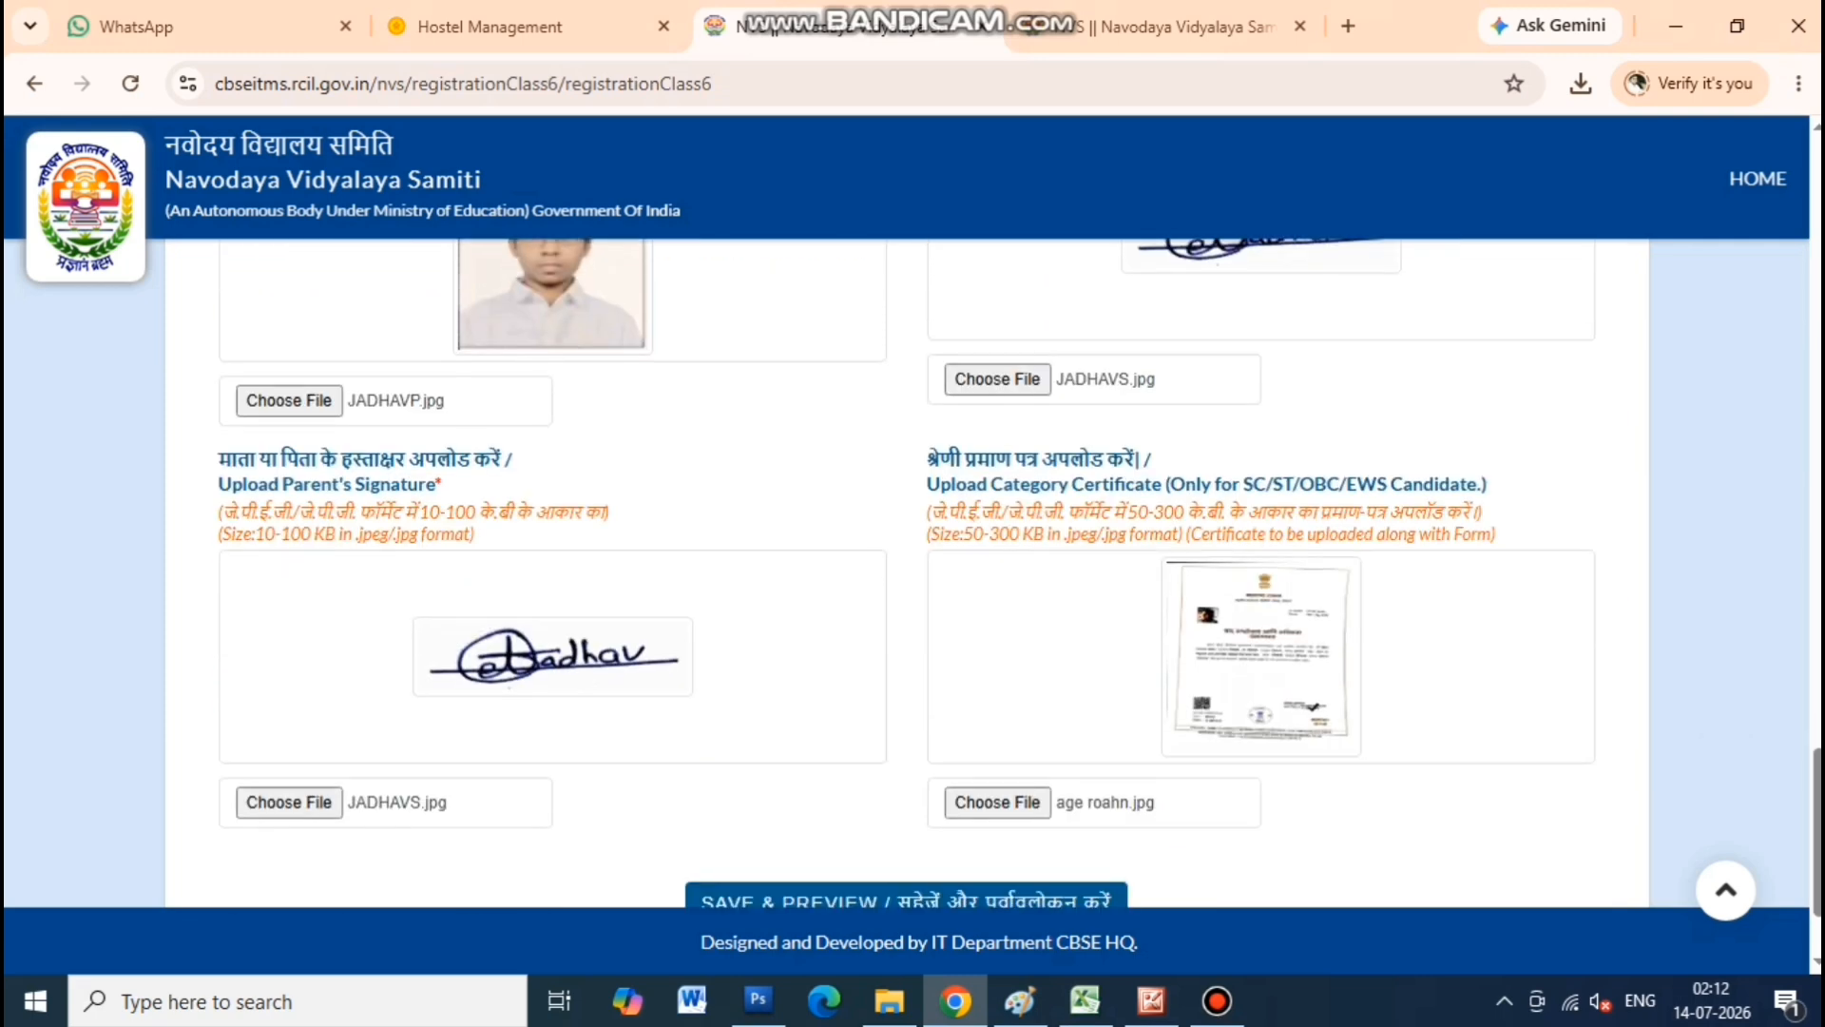
pyautogui.moveTo(419, 512); pyautogui.dragTo(476, 511)
pyautogui.moveTo(1128, 511); pyautogui.dragTo(1189, 511)
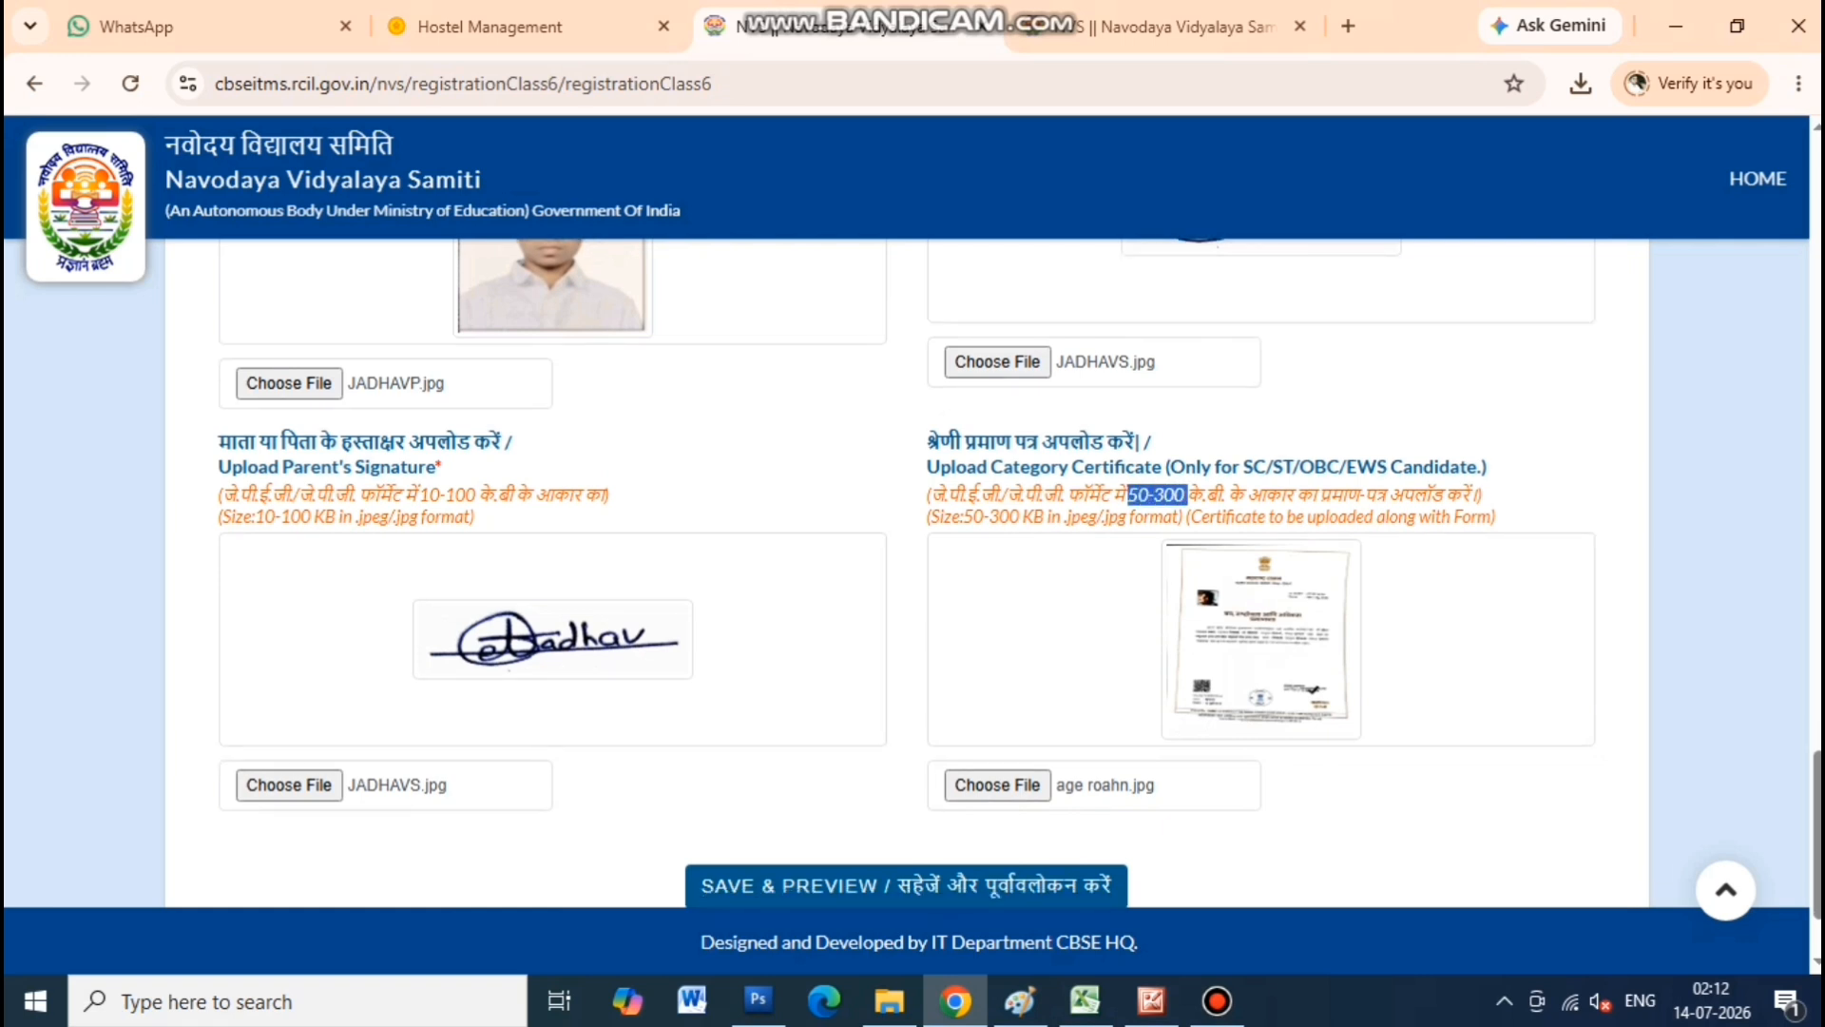
pyautogui.scroll(-2, 907, 571)
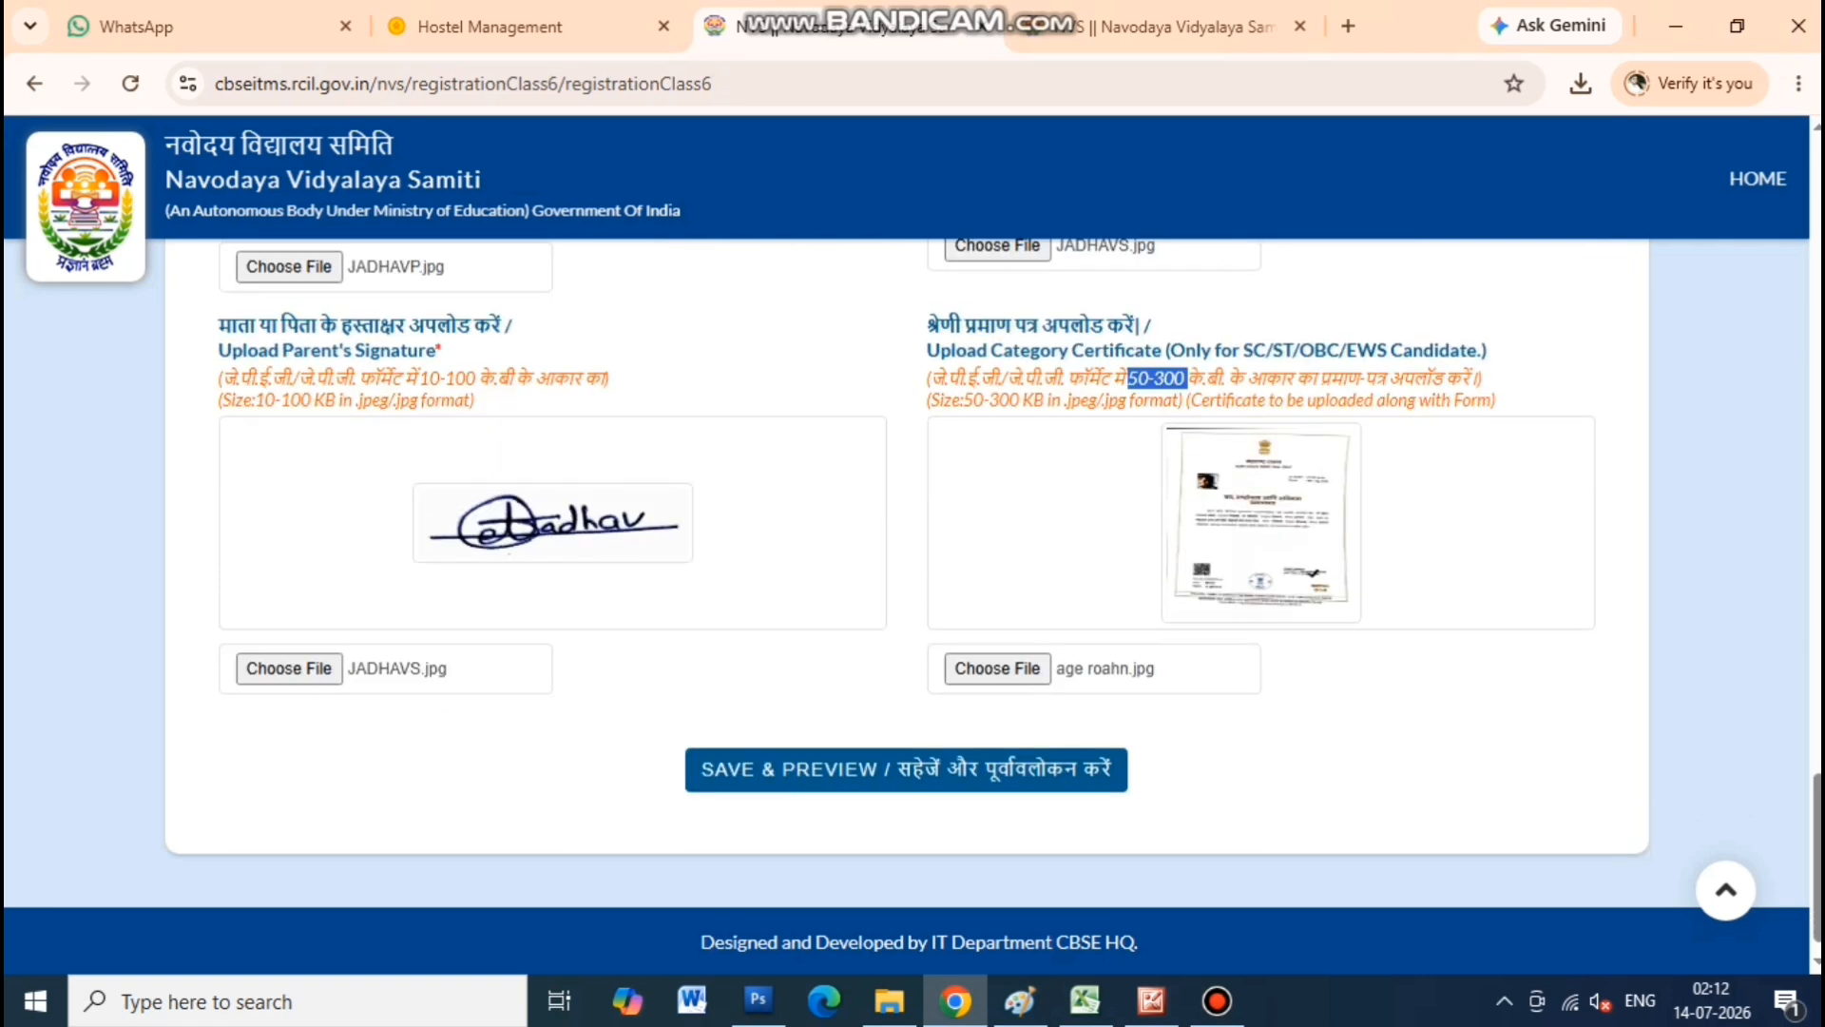
pyautogui.click(907, 769)
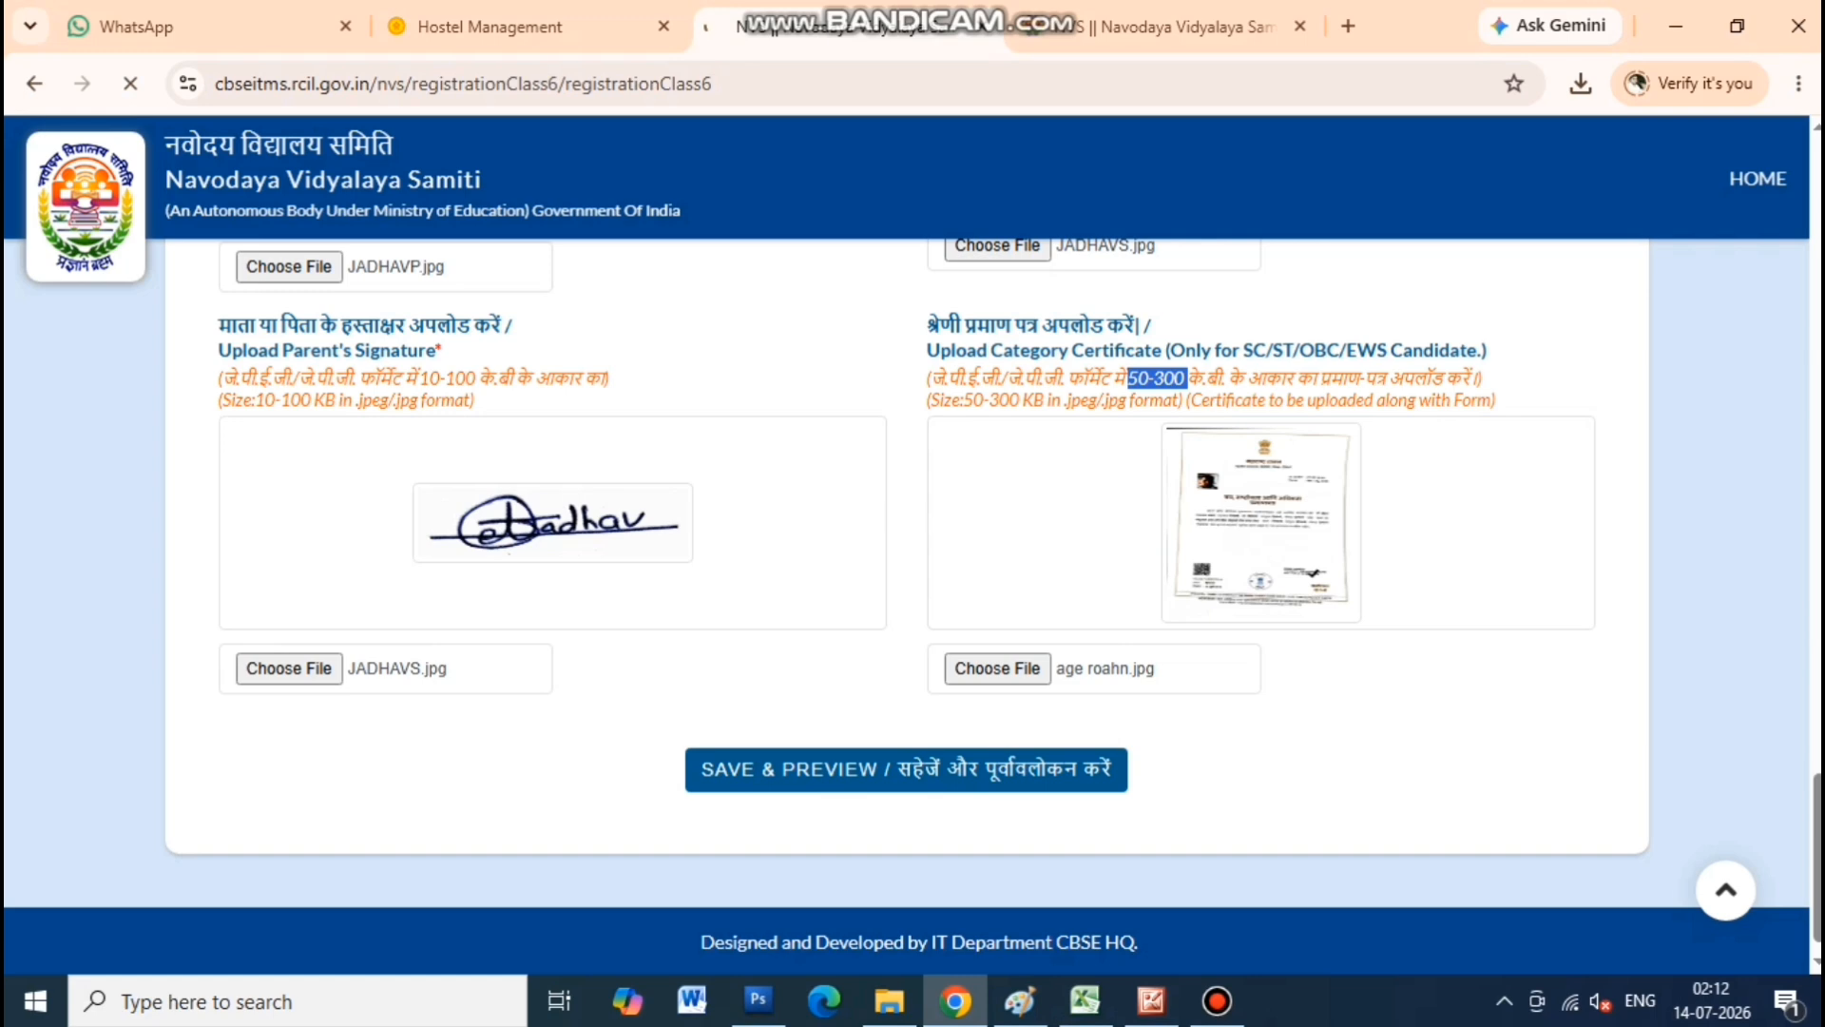